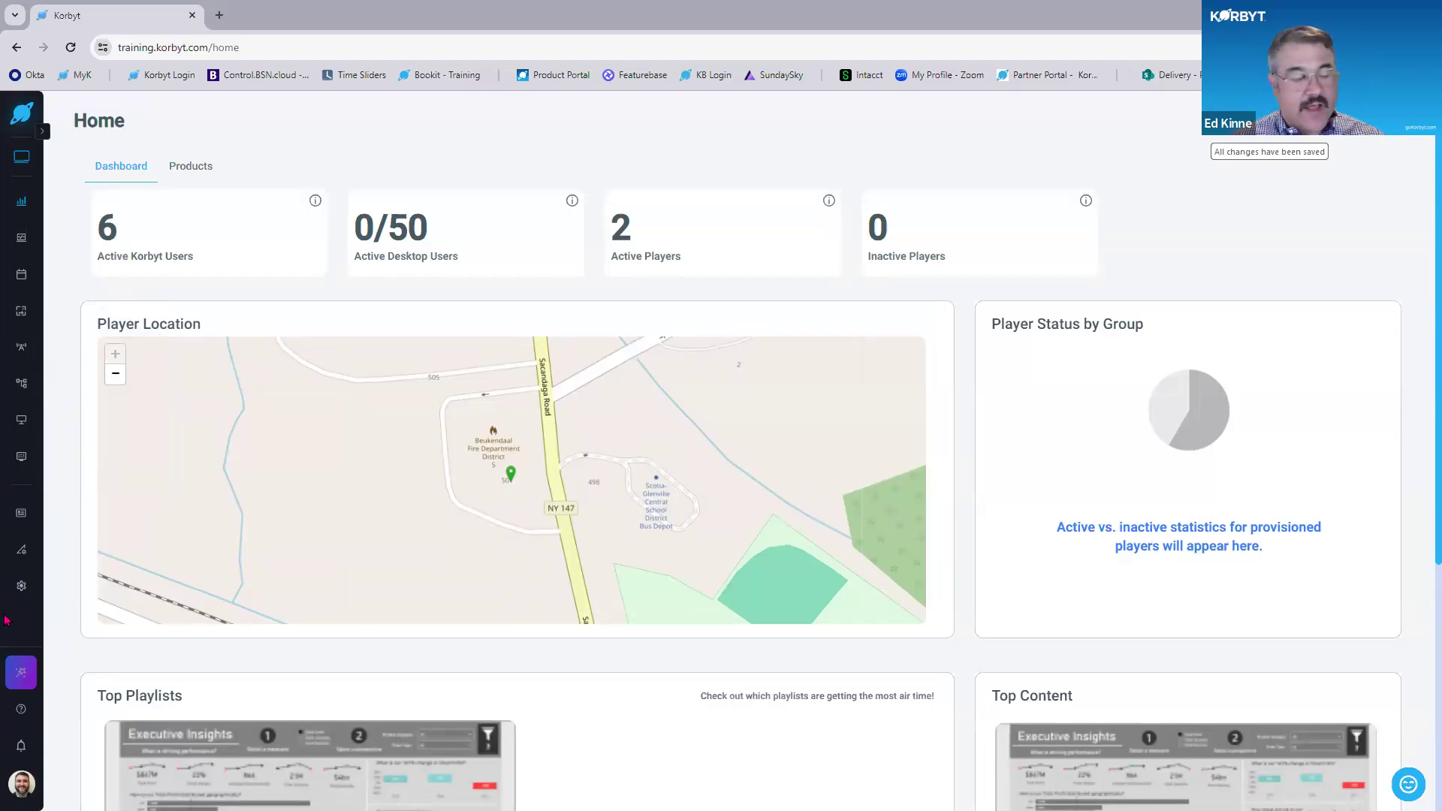
# View the contents of the Local Messages folder in the Media Manager.
pyautogui.click(25, 514)
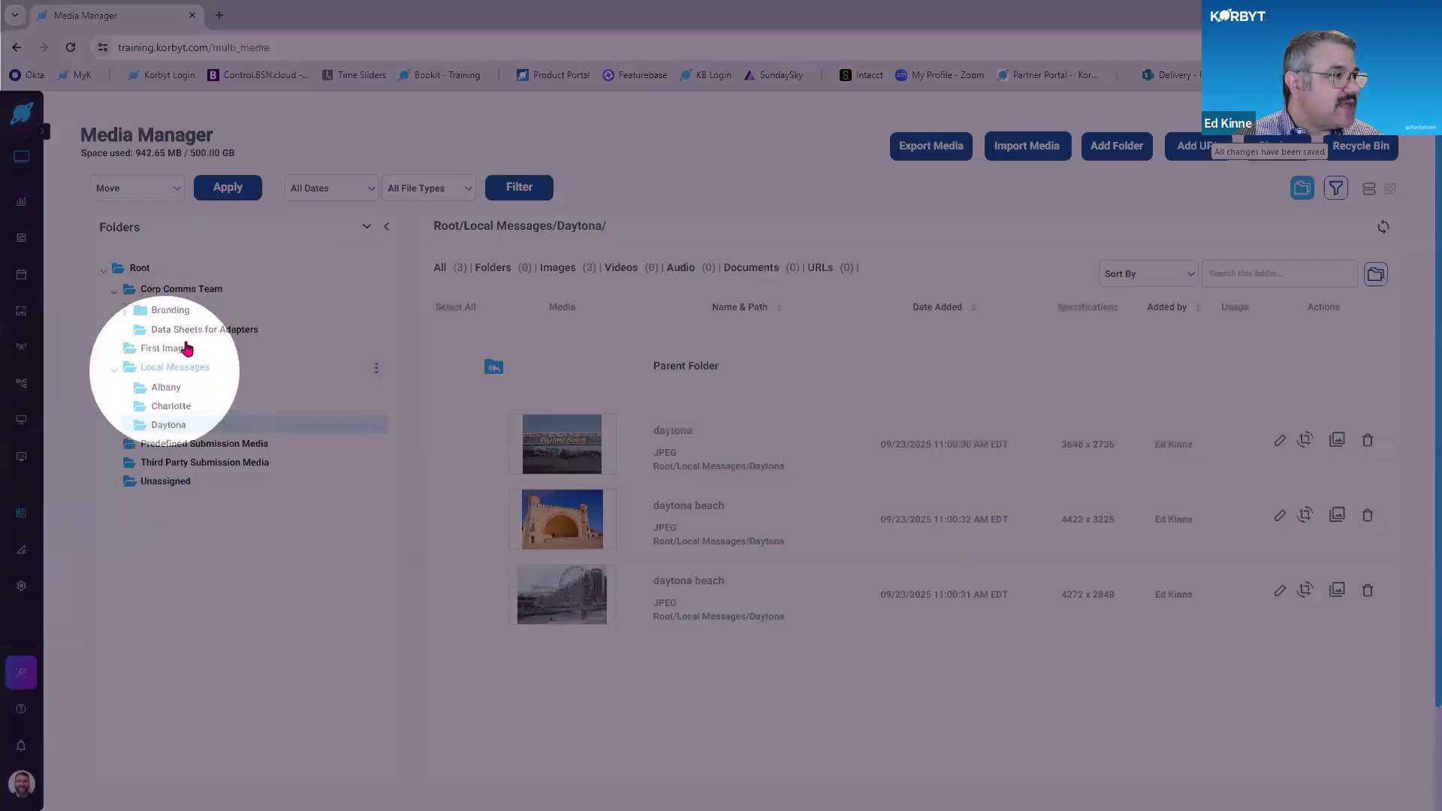
pyautogui.click(222, 367)
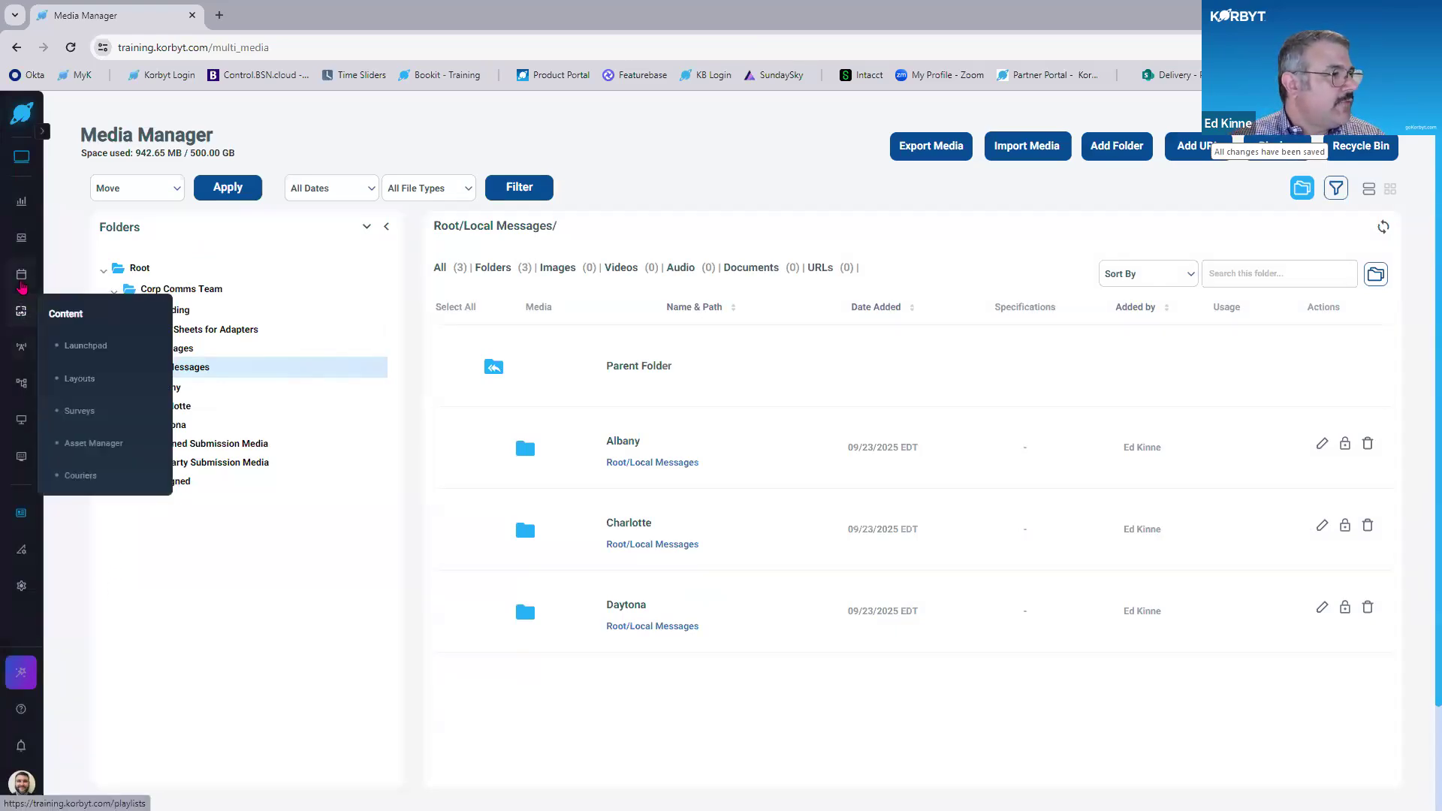
# Open the list of playlists and begin a new clever playlist.
pyautogui.moveTo(32, 289)
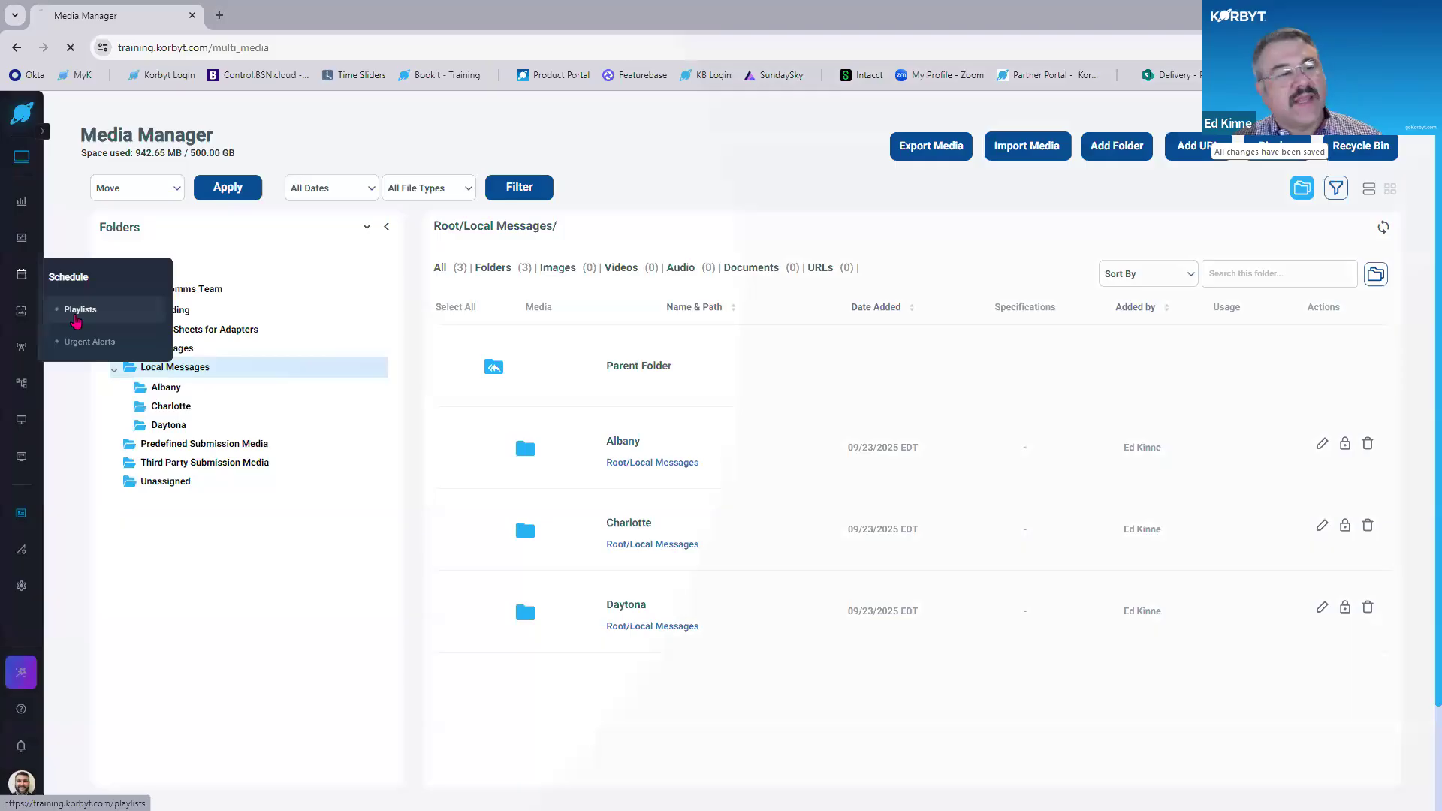
pyautogui.click(84, 320)
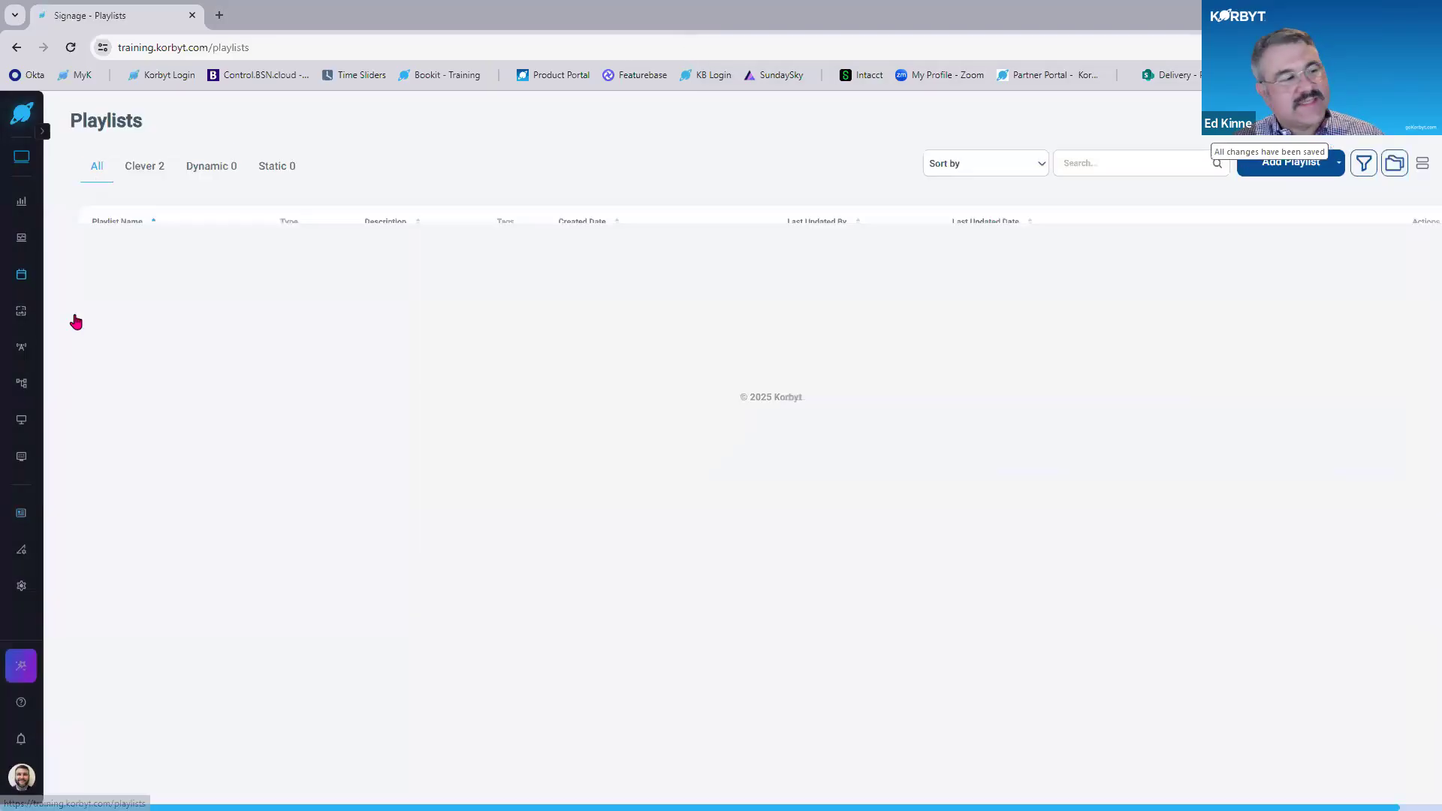
pyautogui.hotkey('ctrl', '+')
pyautogui.hotkey('ctrl', '+')
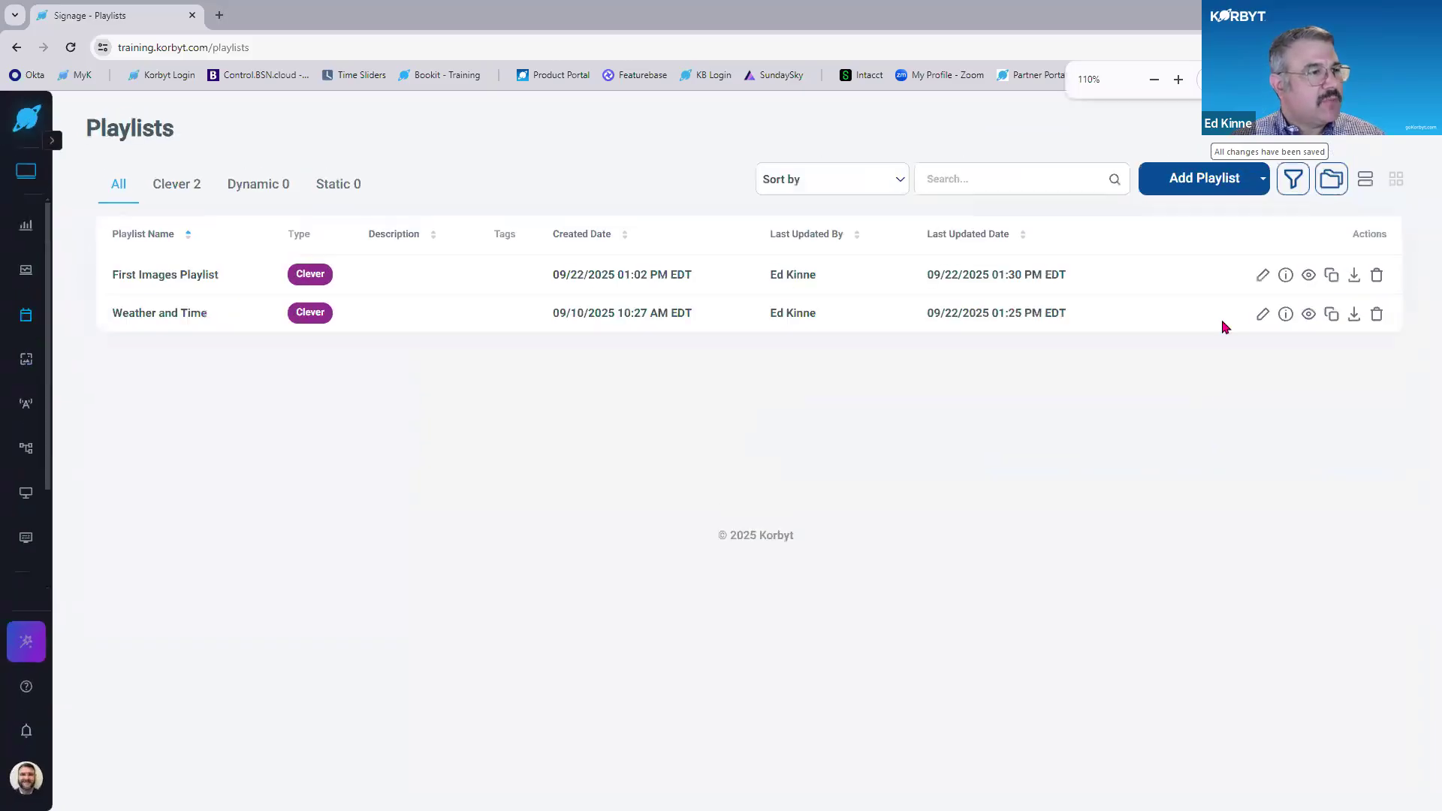
pyautogui.click(1216, 238)
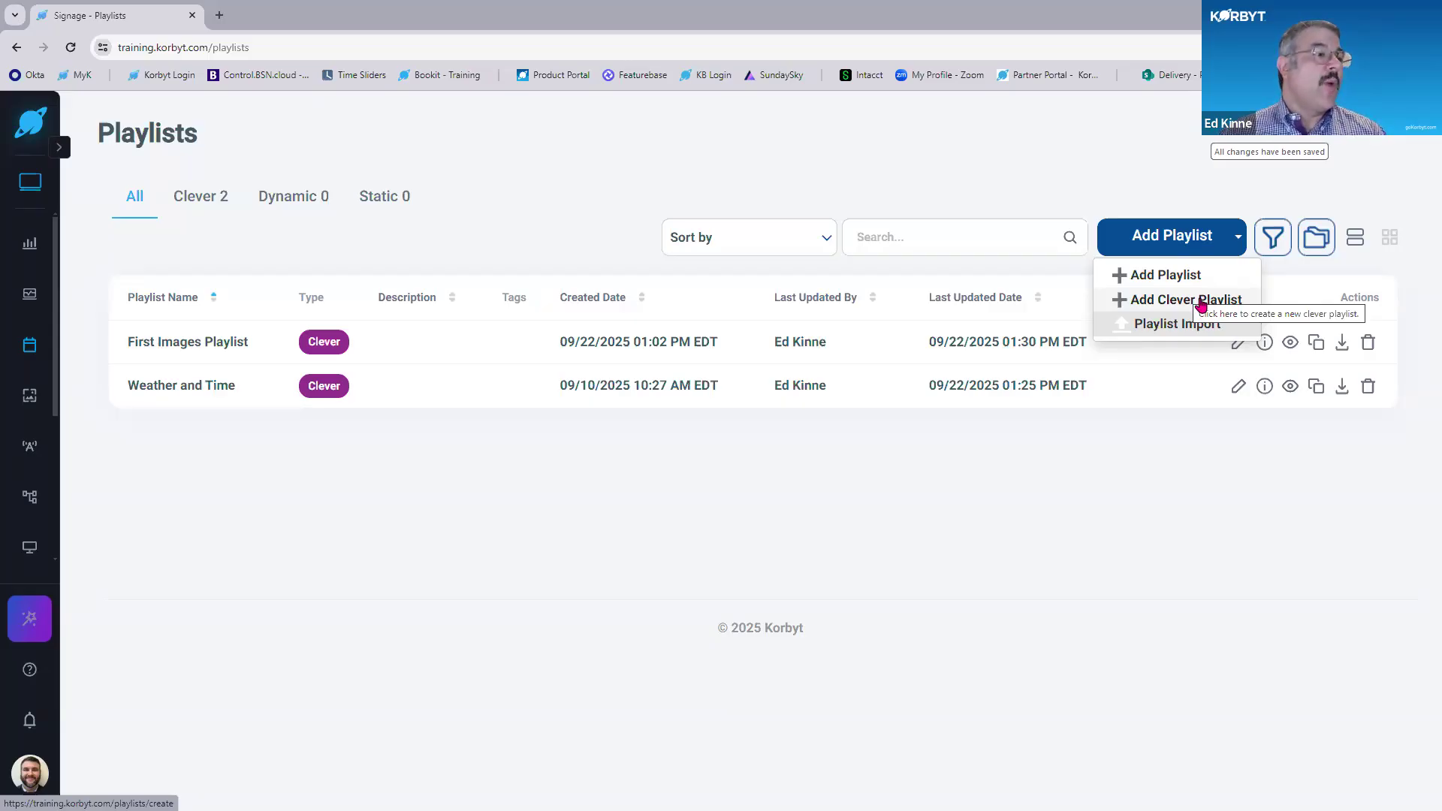
pyautogui.click(1202, 303)
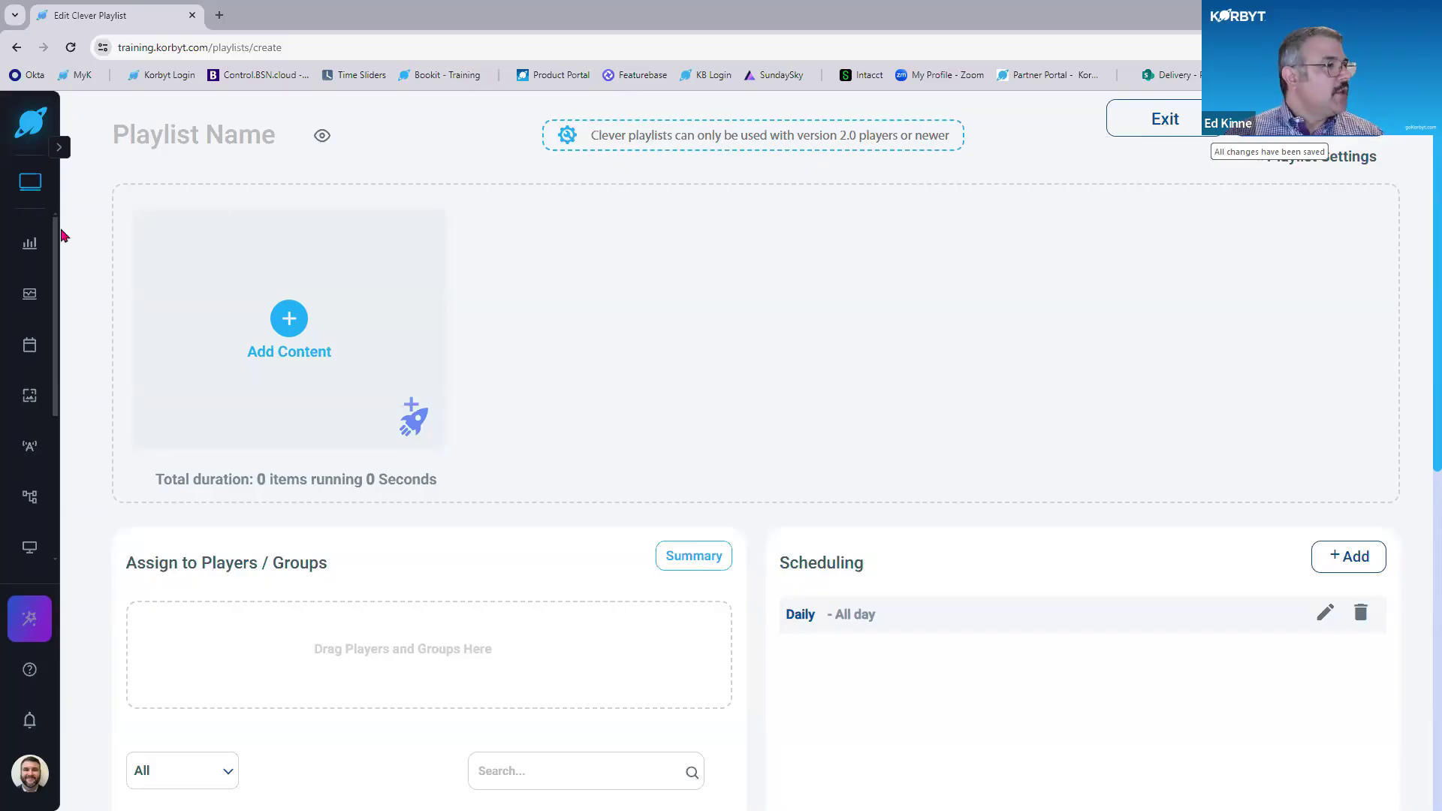
# Open the Players overview and show the provisioned players as a detailed list.
pyautogui.moveTo(30, 300)
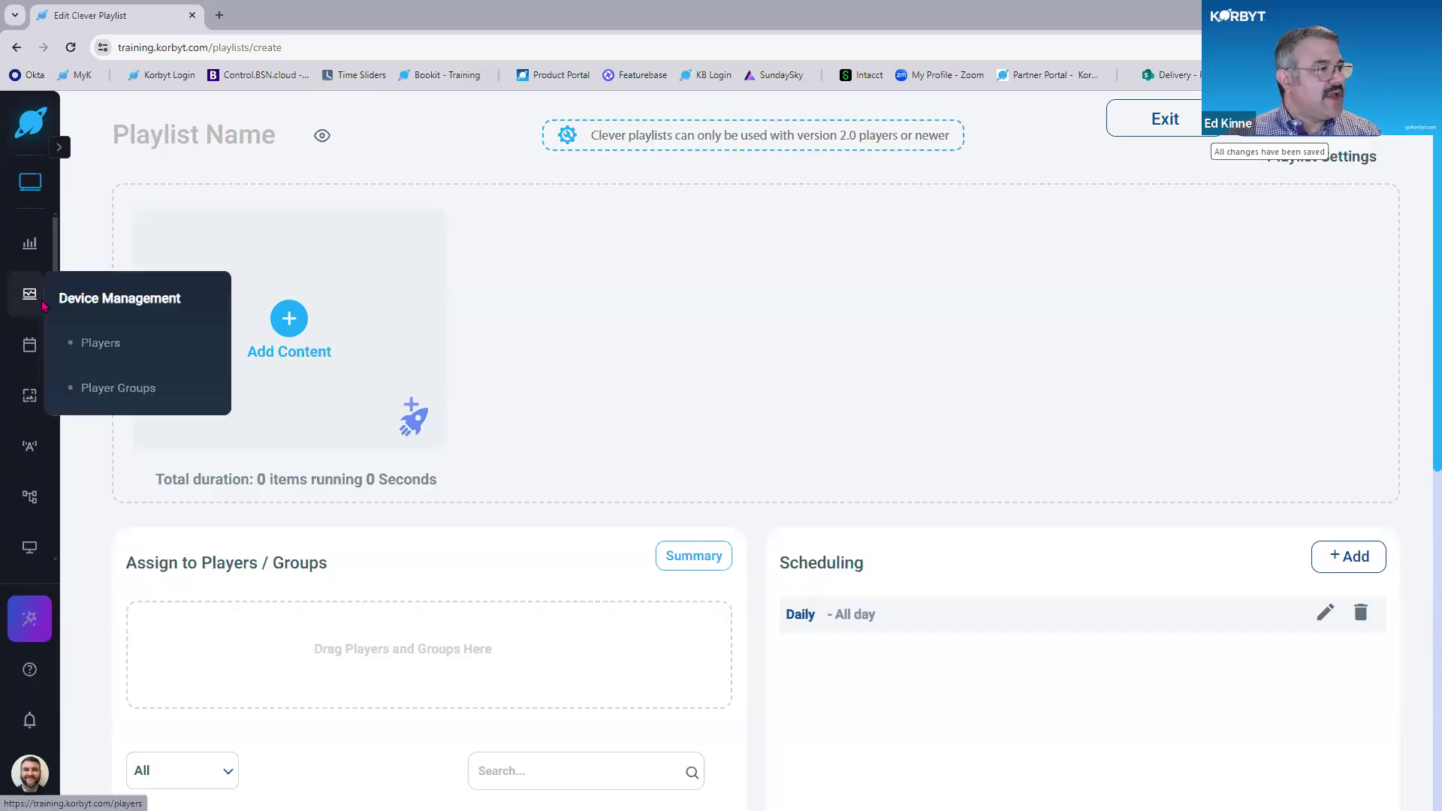
pyautogui.click(104, 351)
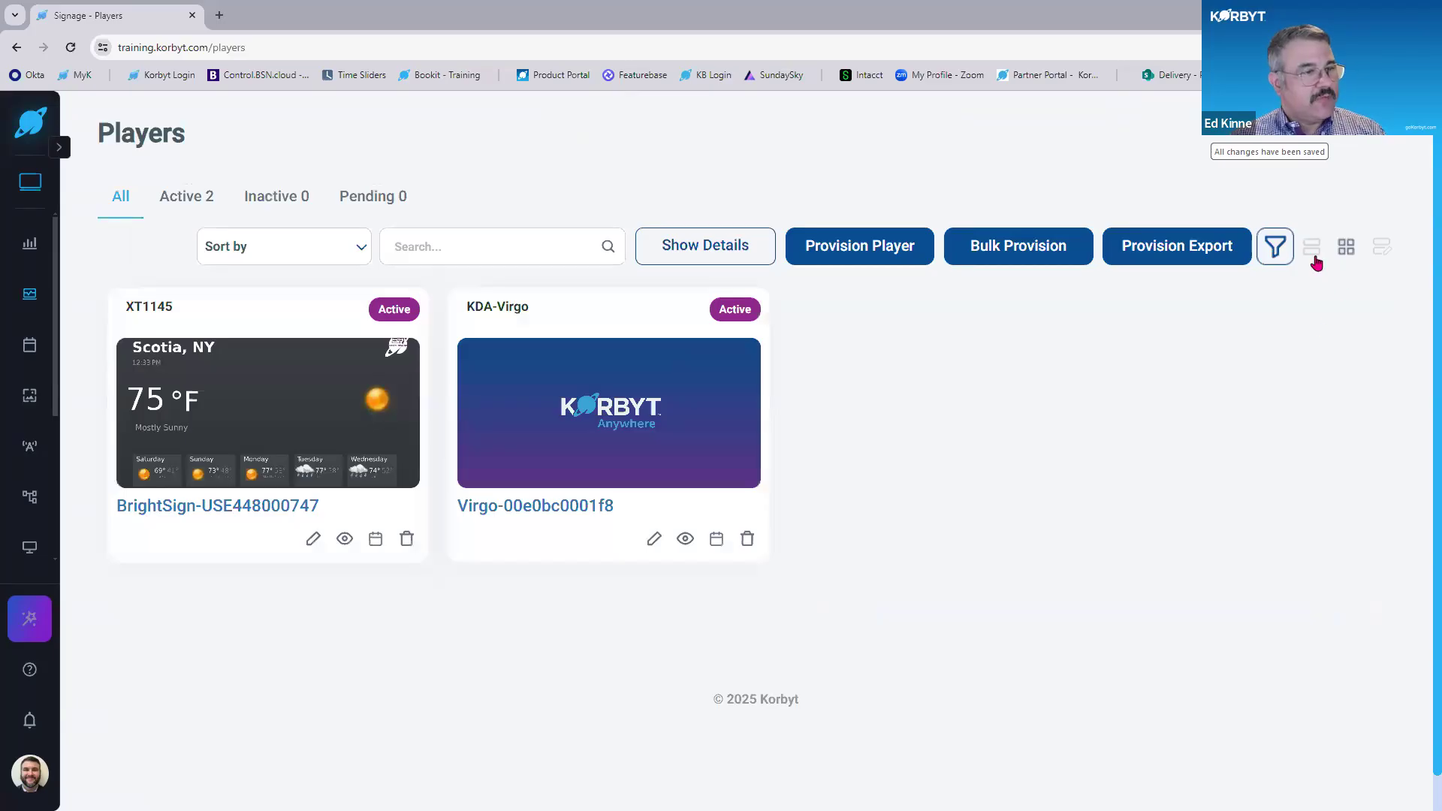
pyautogui.click(1316, 255)
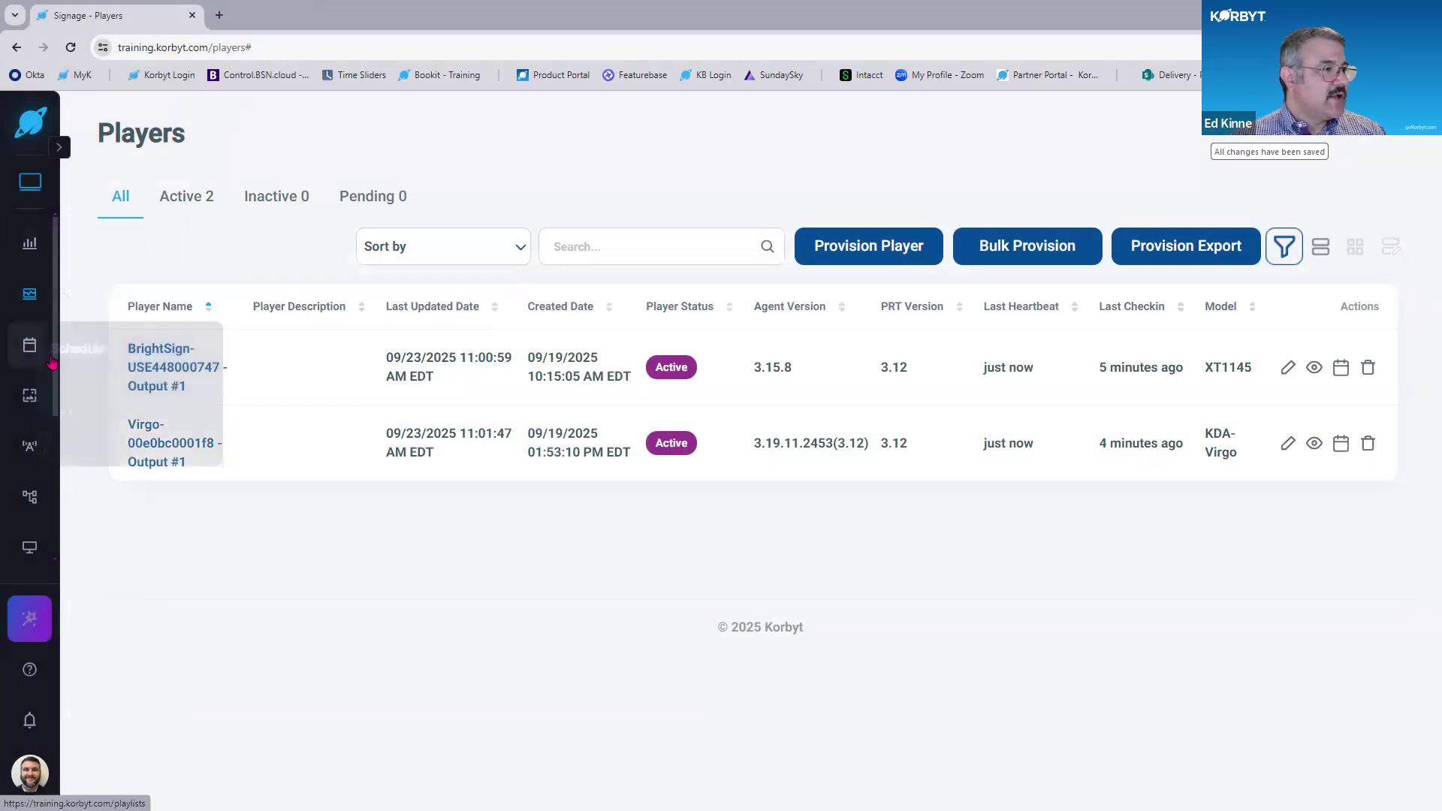
# Return to the playlists, create a new clever playlist and open the content library for it.
pyautogui.moveTo(30, 347)
pyautogui.click(94, 396)
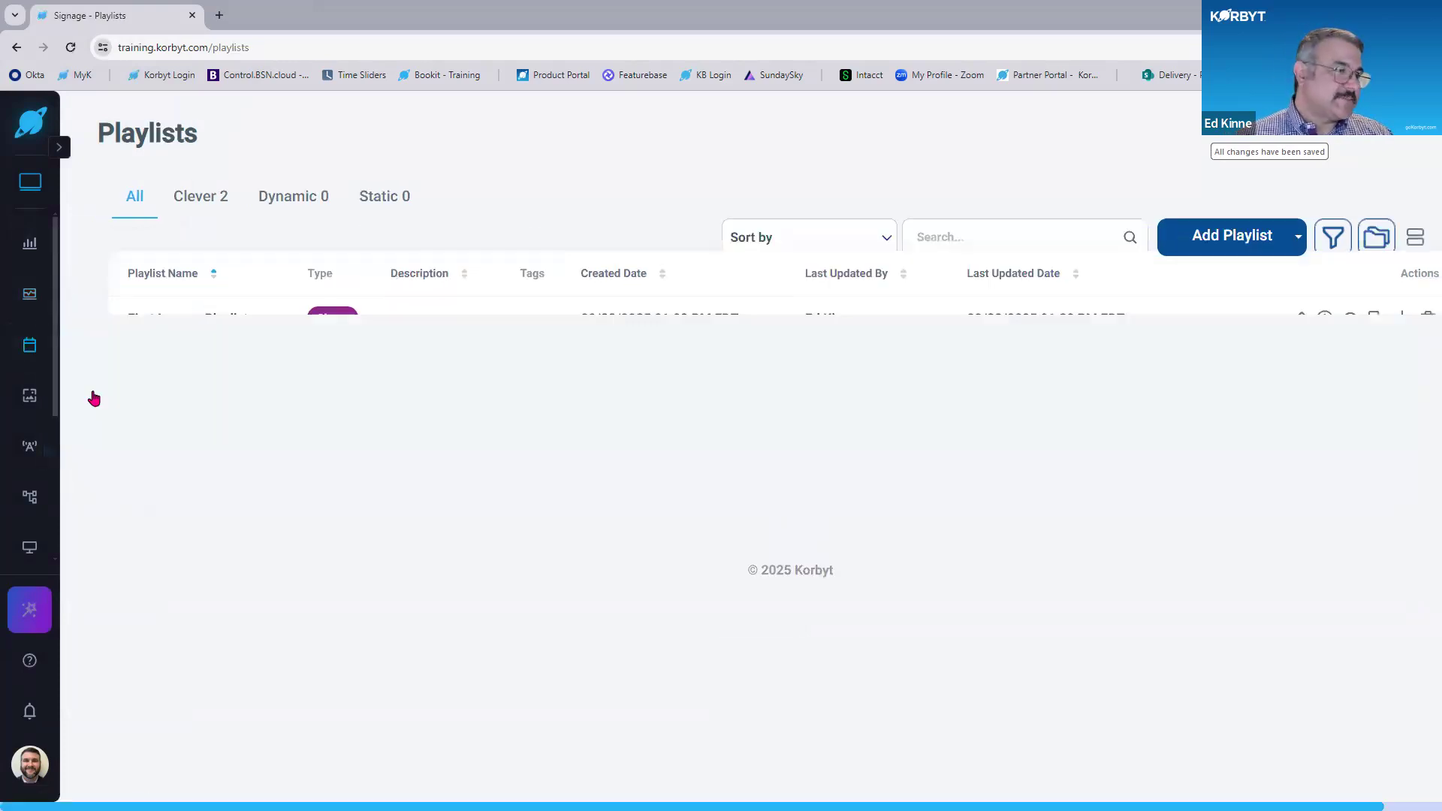
pyautogui.moveTo(1163, 235)
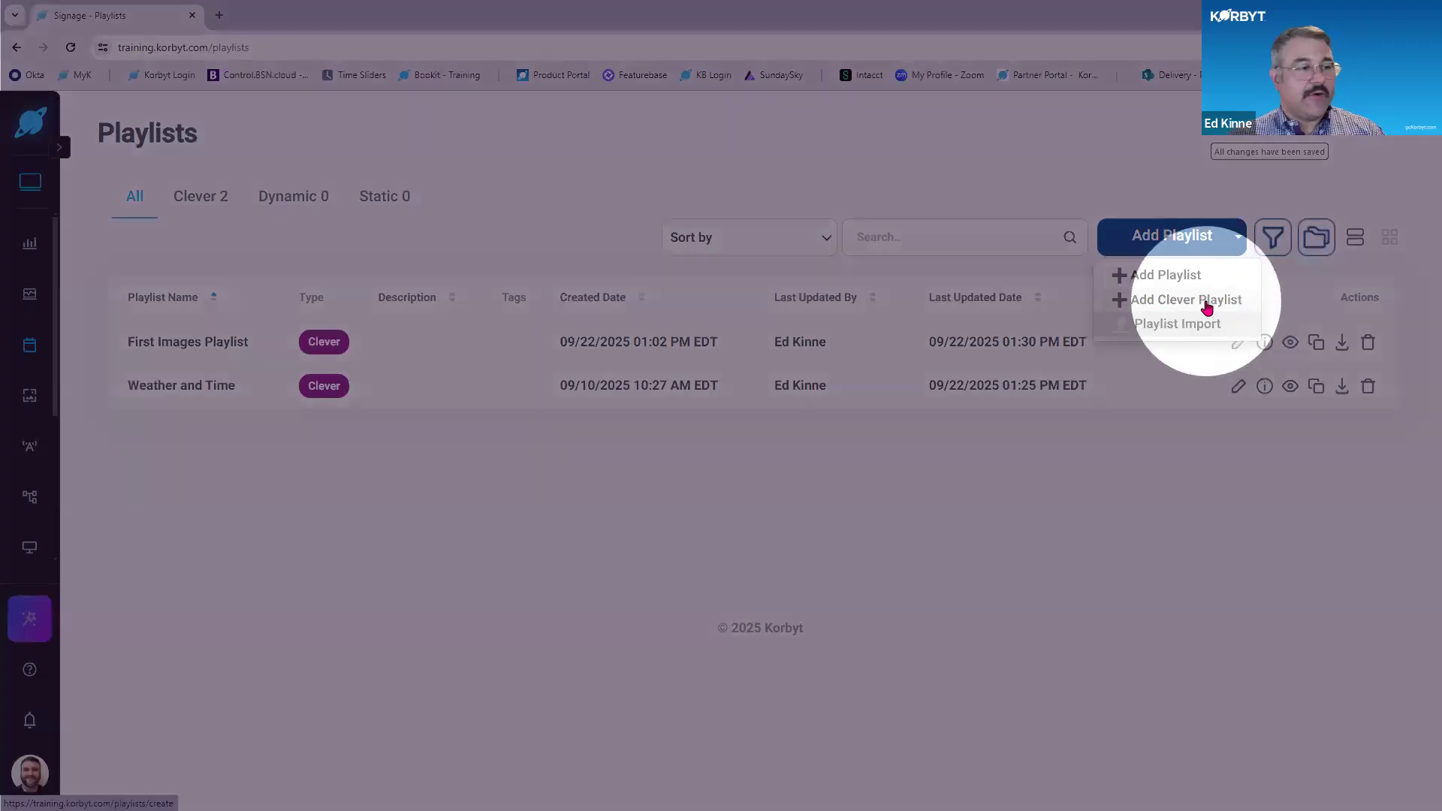
pyautogui.click(1203, 302)
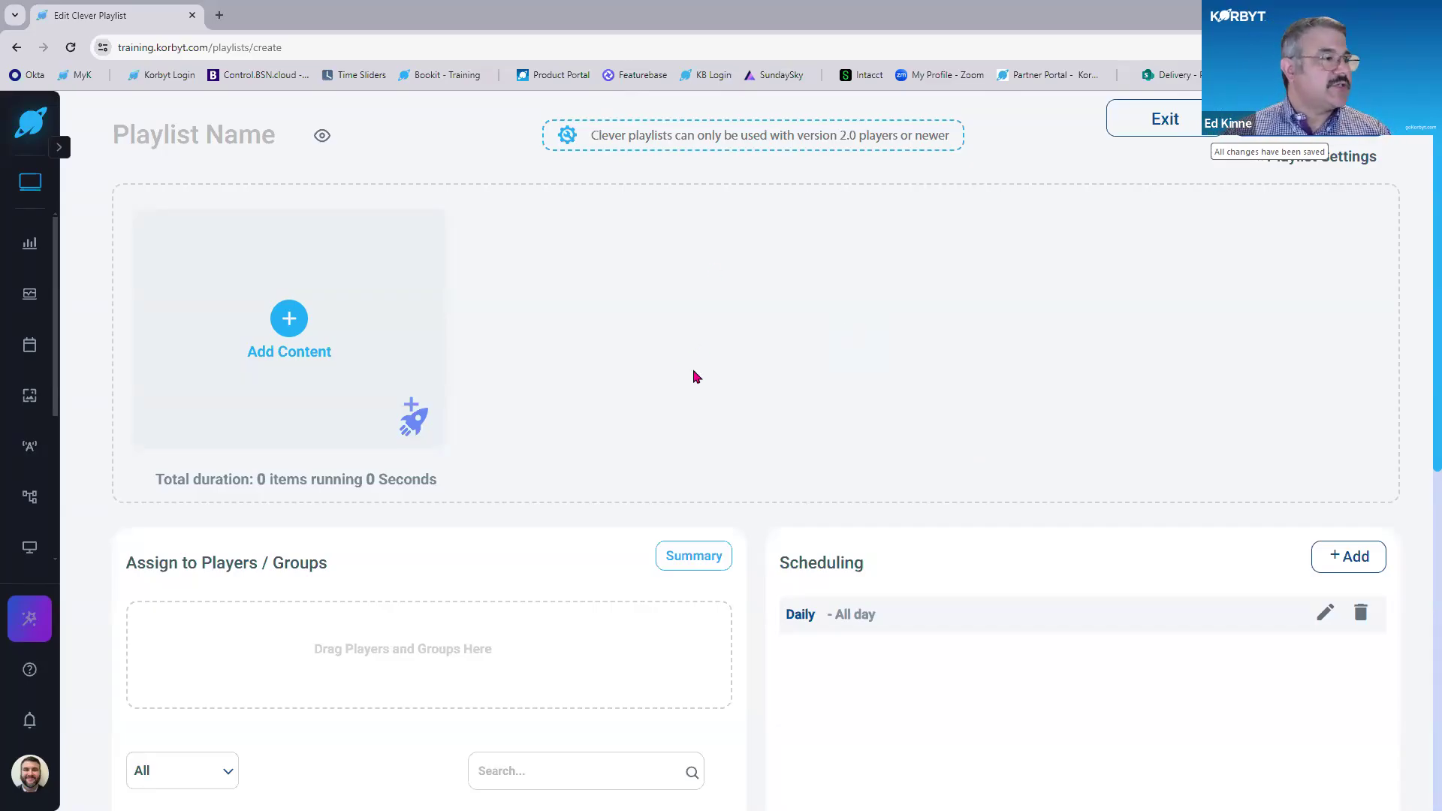
pyautogui.click(289, 318)
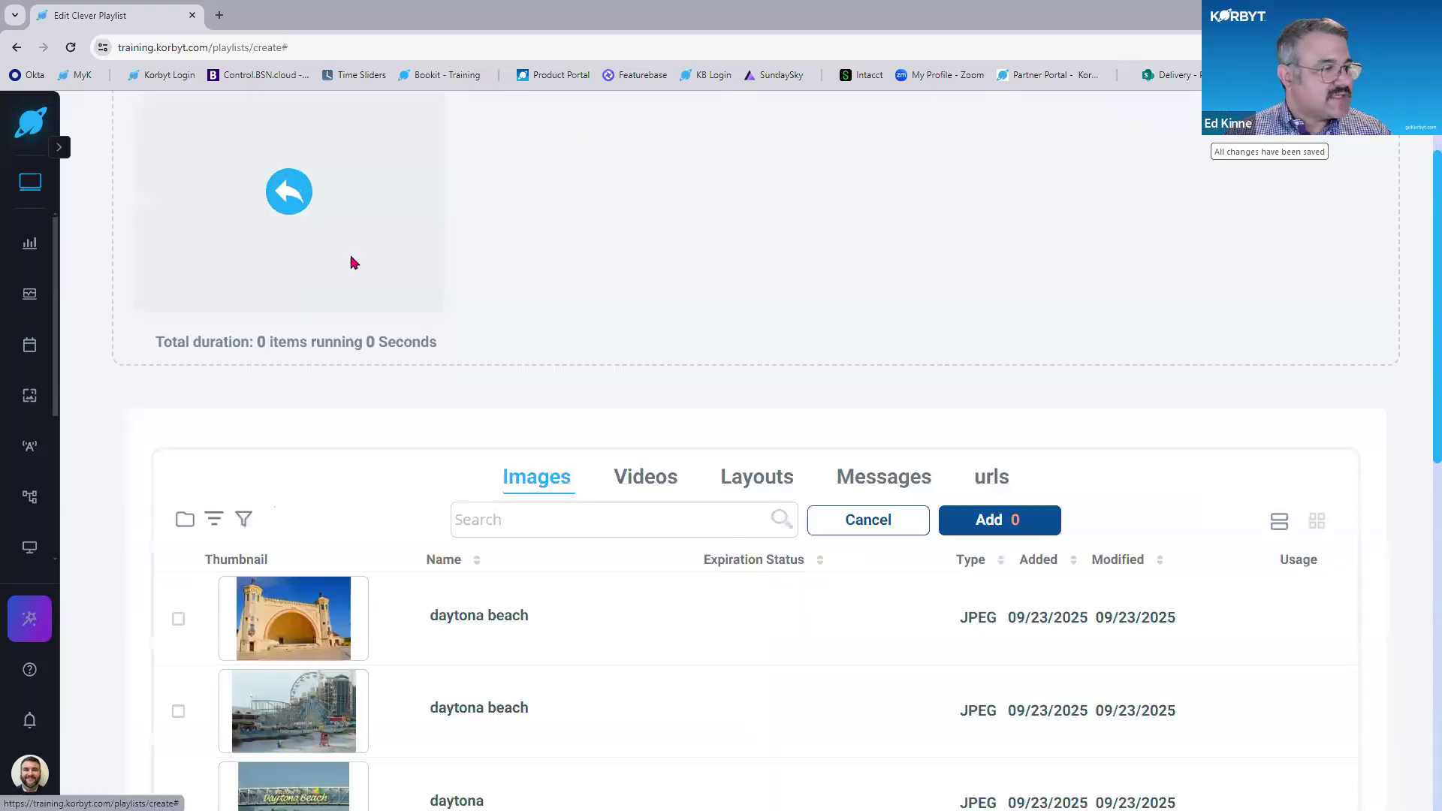
# Browse the library's images and select QBE_Person_Splitscreen_Agent for the playlist.
pyautogui.scroll(-10, 598, 499)
pyautogui.click(1270, 624)
pyautogui.scroll(3, 699, 735)
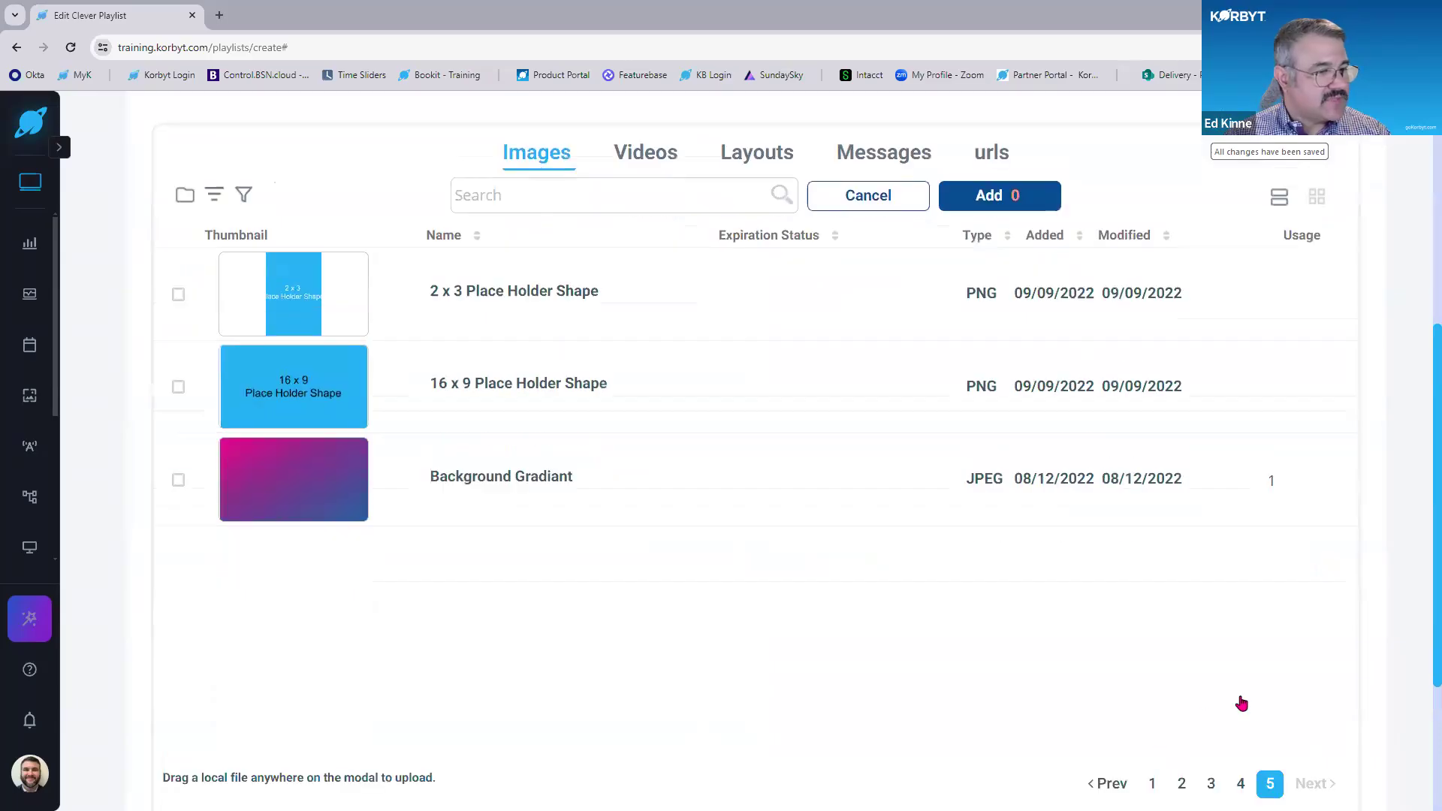
pyautogui.scroll(-1, 1242, 704)
pyautogui.click(1241, 686)
pyautogui.scroll(-4, 194, 599)
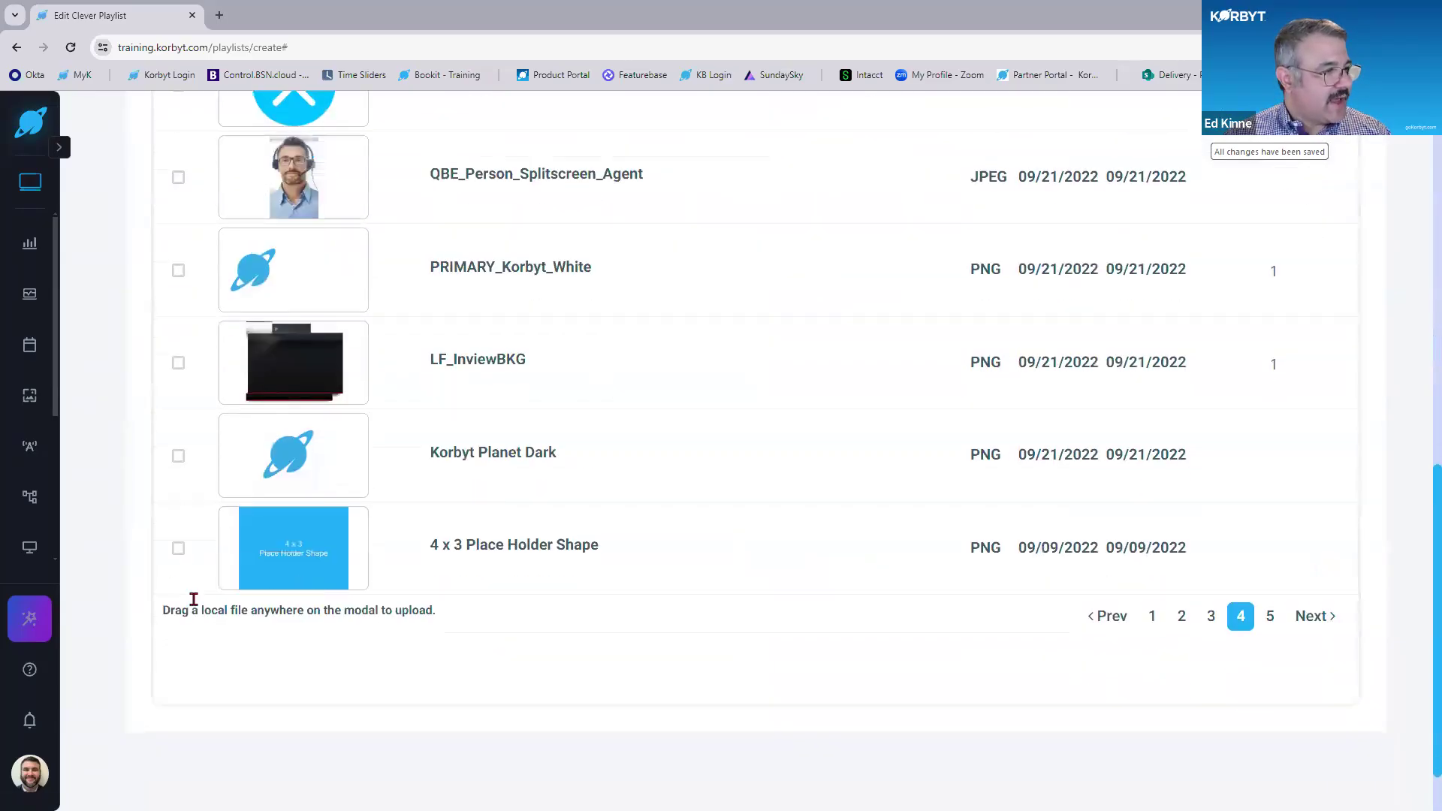
pyautogui.scroll(3, 218, 487)
pyautogui.click(179, 403)
pyautogui.scroll(-3, 932, 711)
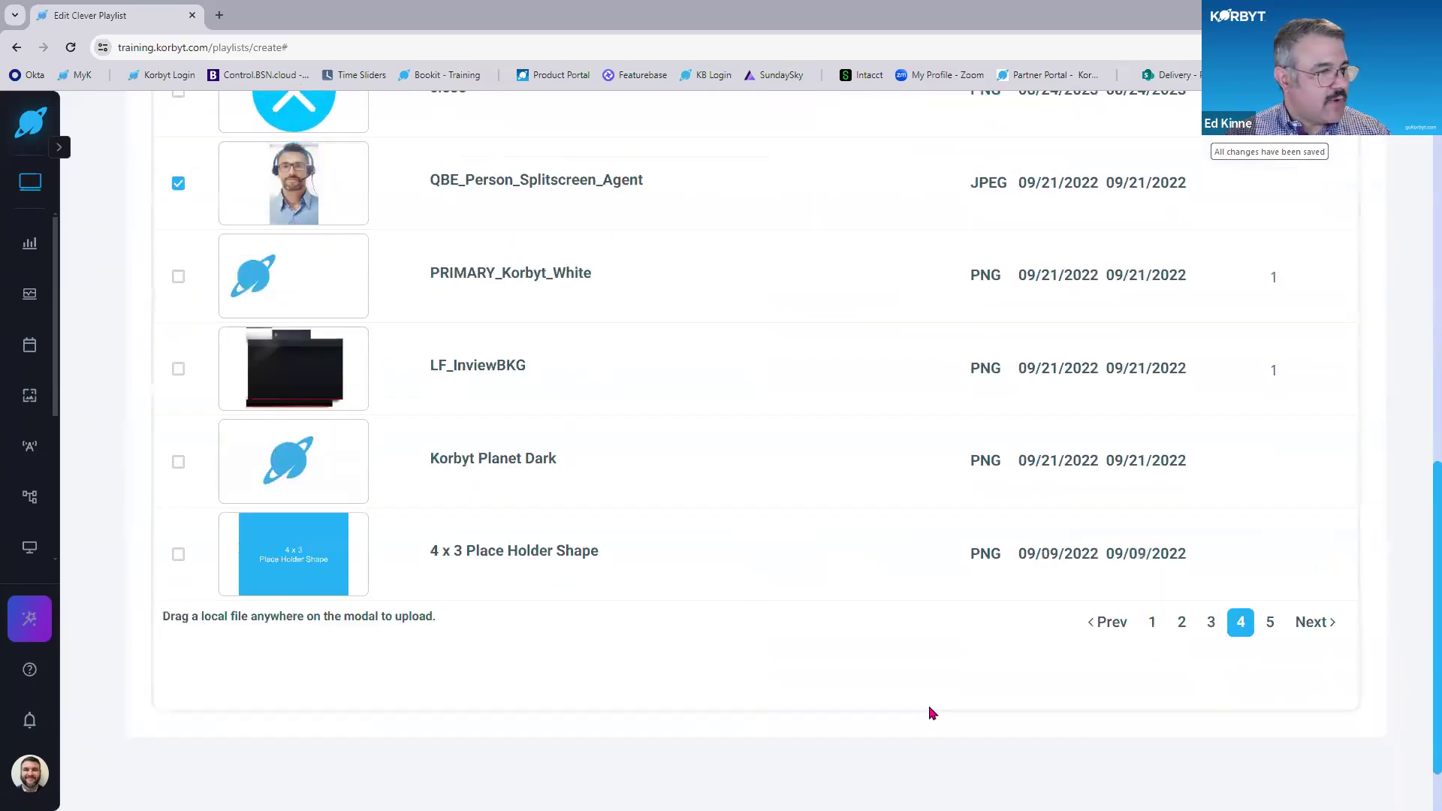
# Also select the powerbi dash and Slide 02 - Mission images, and add the whole selection to the playlist.
pyautogui.click(1211, 622)
pyautogui.scroll(1, 892, 656)
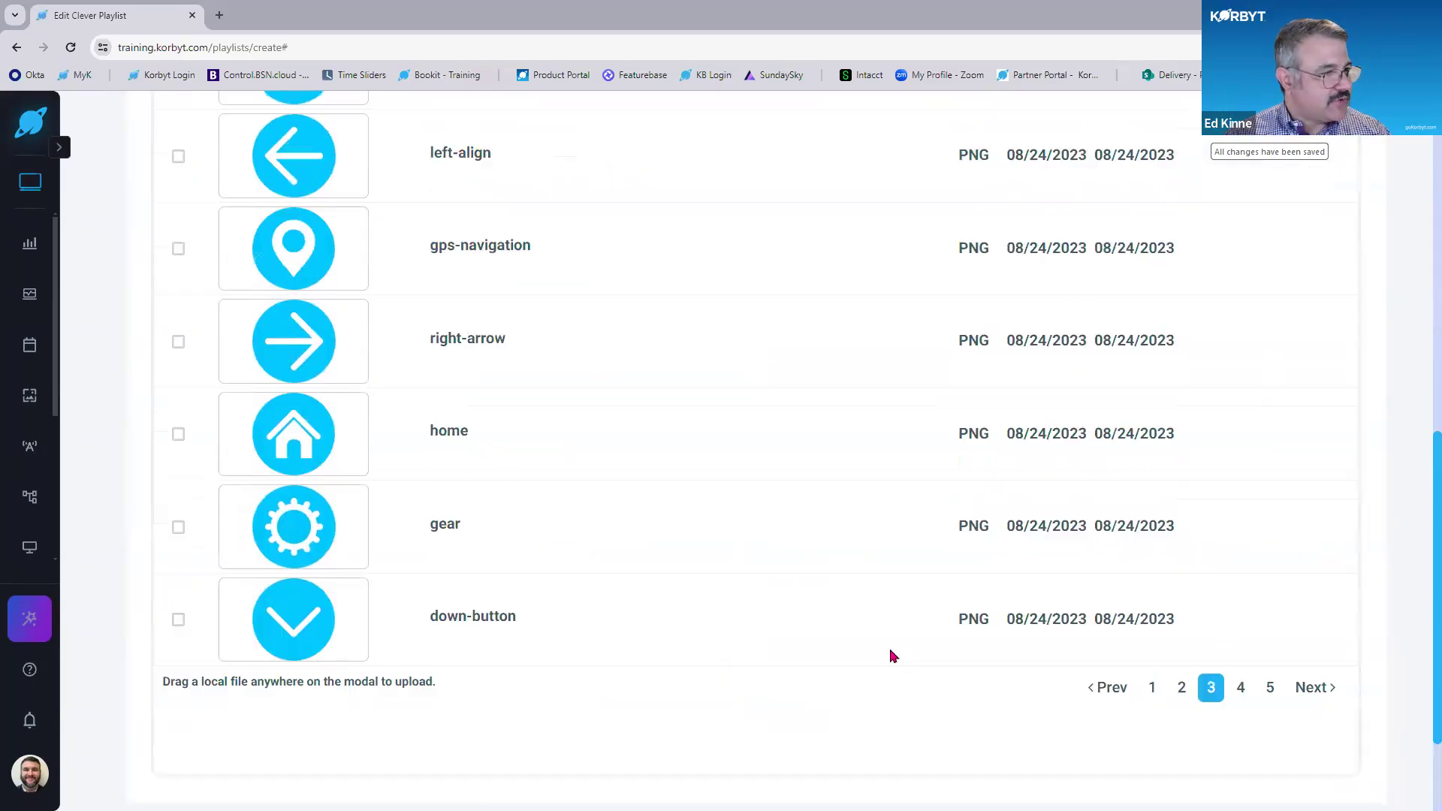
pyautogui.scroll(1, 1100, 720)
pyautogui.click(1182, 766)
pyautogui.click(178, 698)
pyautogui.scroll(7, 773, 579)
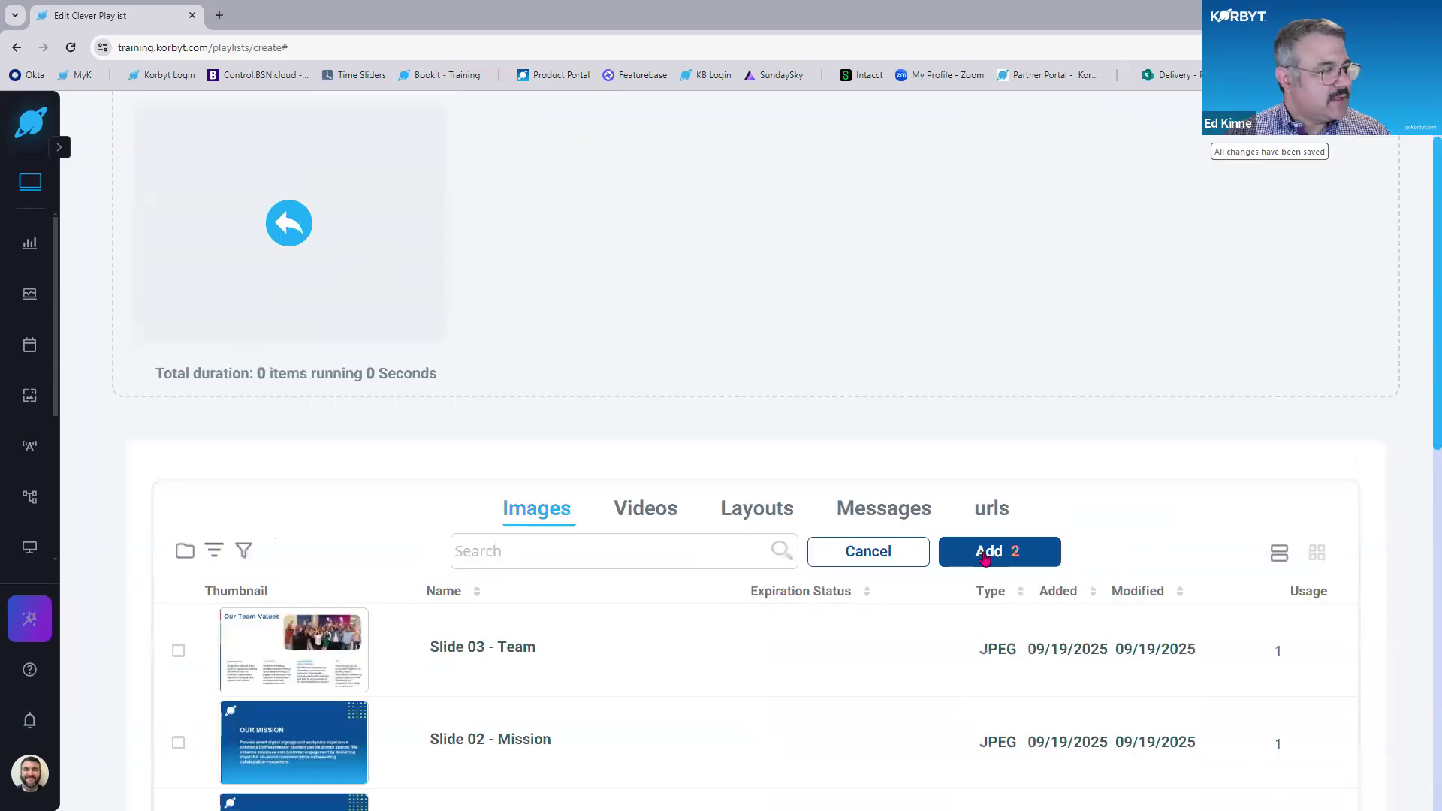
pyautogui.click(178, 743)
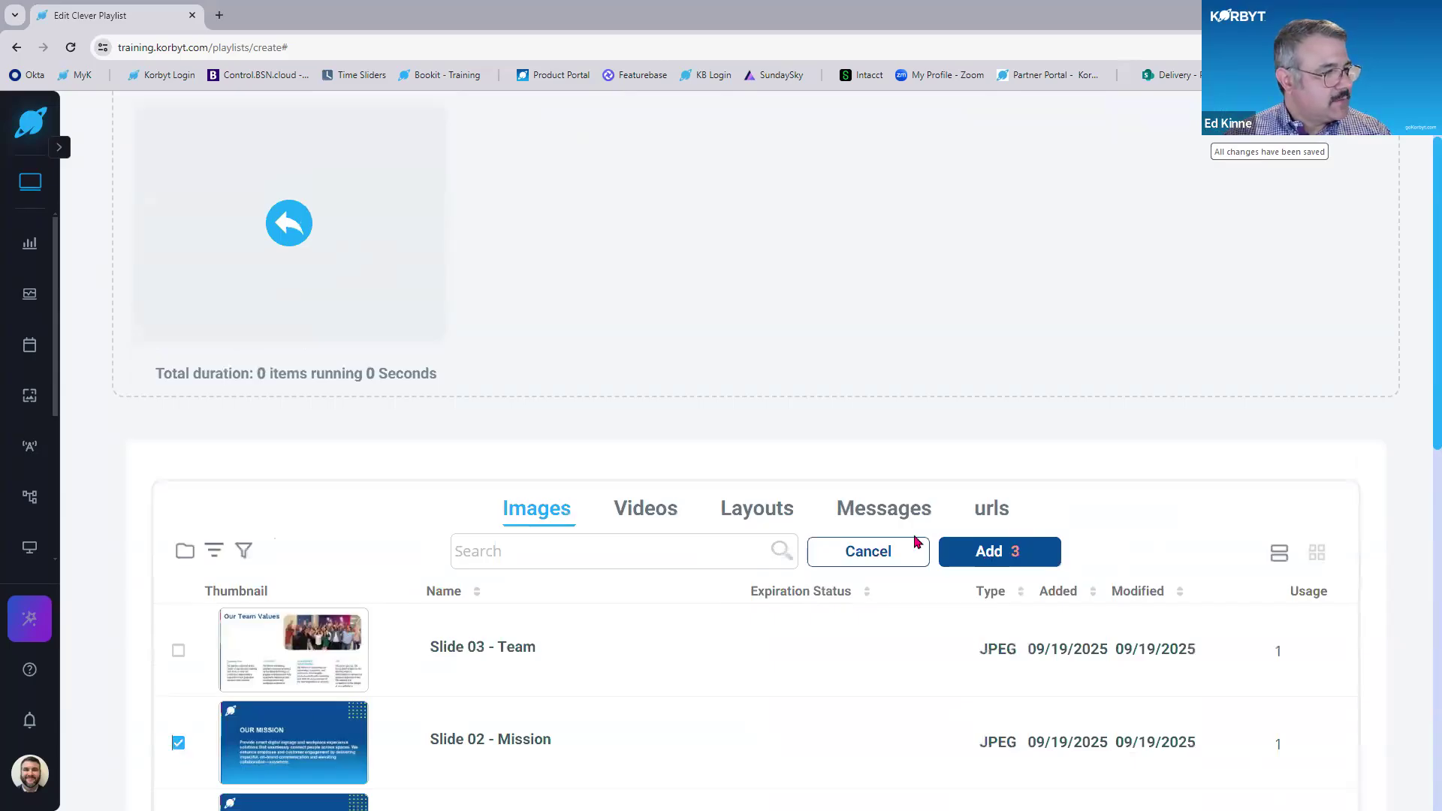
pyautogui.click(963, 555)
pyautogui.scroll(1, 895, 460)
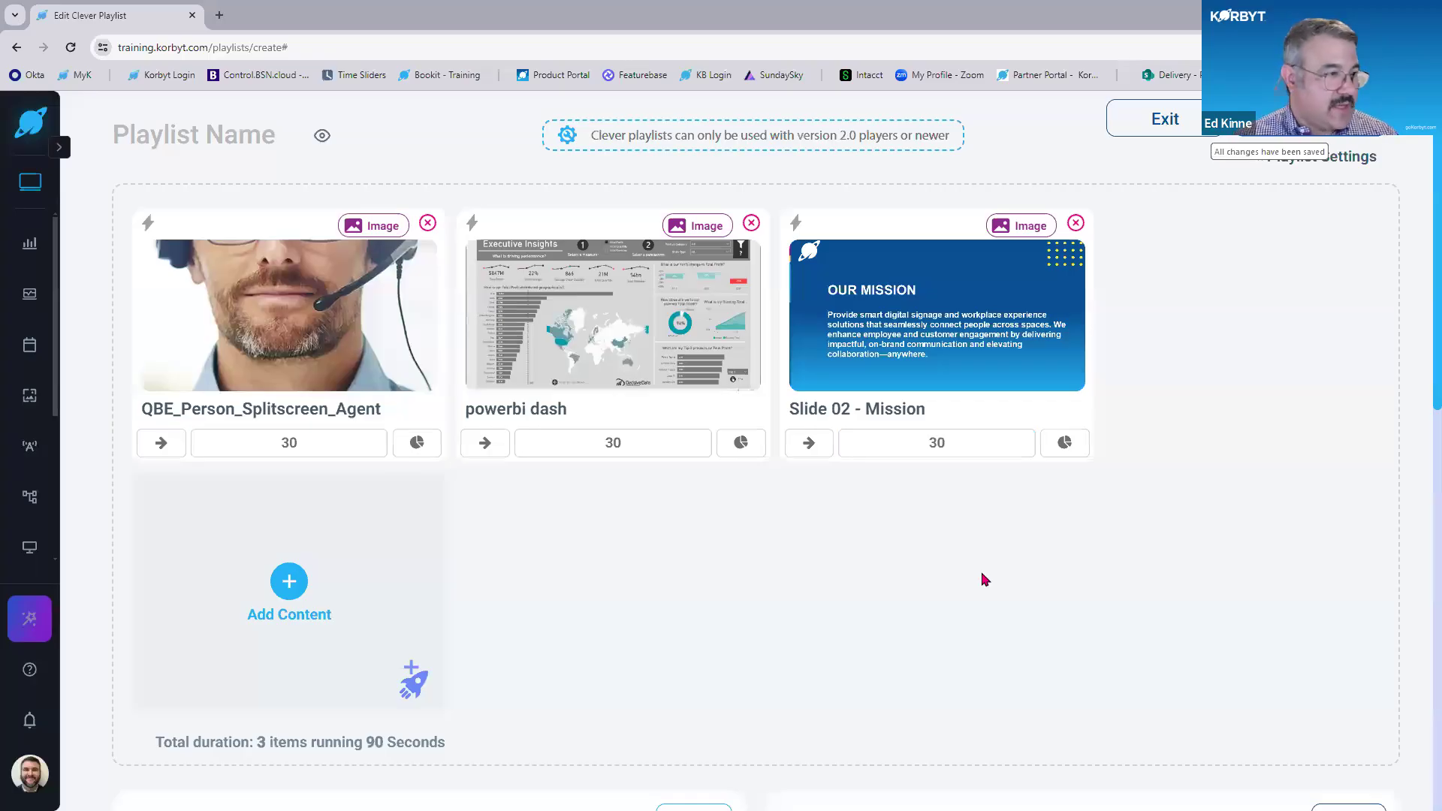
# Move Slide 02 - Mission ahead of powerbi dash and set the QBE_Person_Splitscreen_Agent duration to 12 seconds.
pyautogui.moveTo(870, 328); pyautogui.dragTo(535, 331)
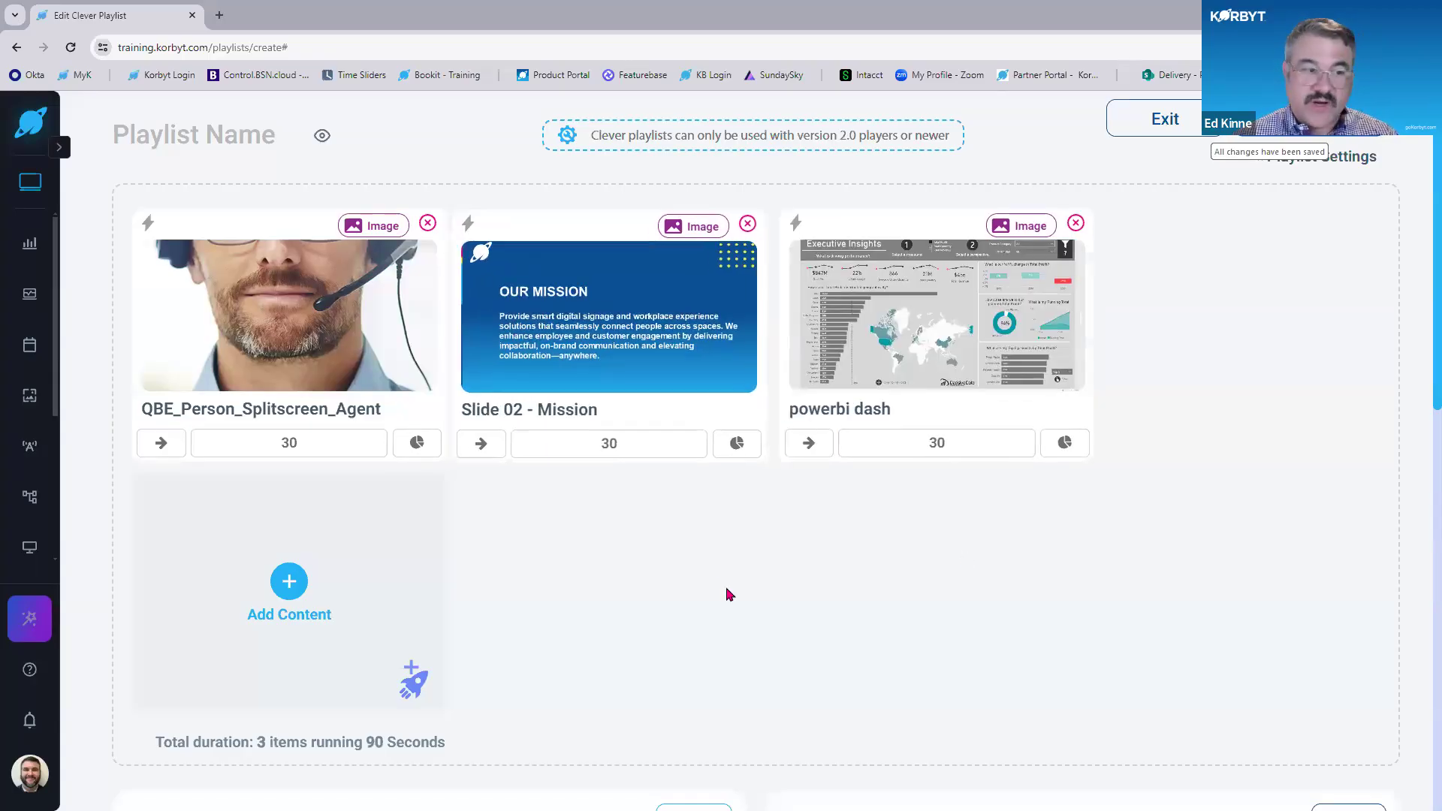
pyautogui.click(278, 449)
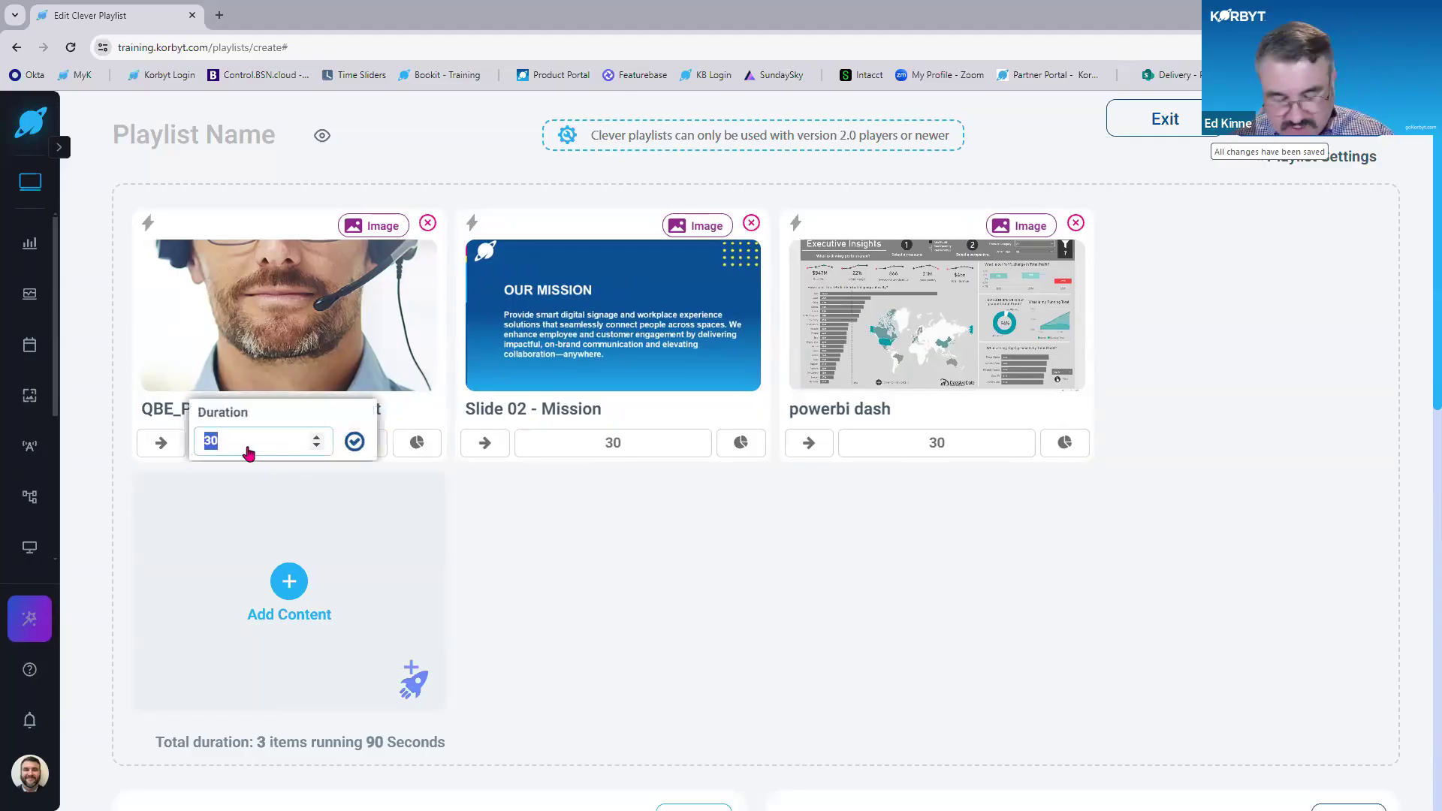
pyautogui.write('12')
pyautogui.click(355, 442)
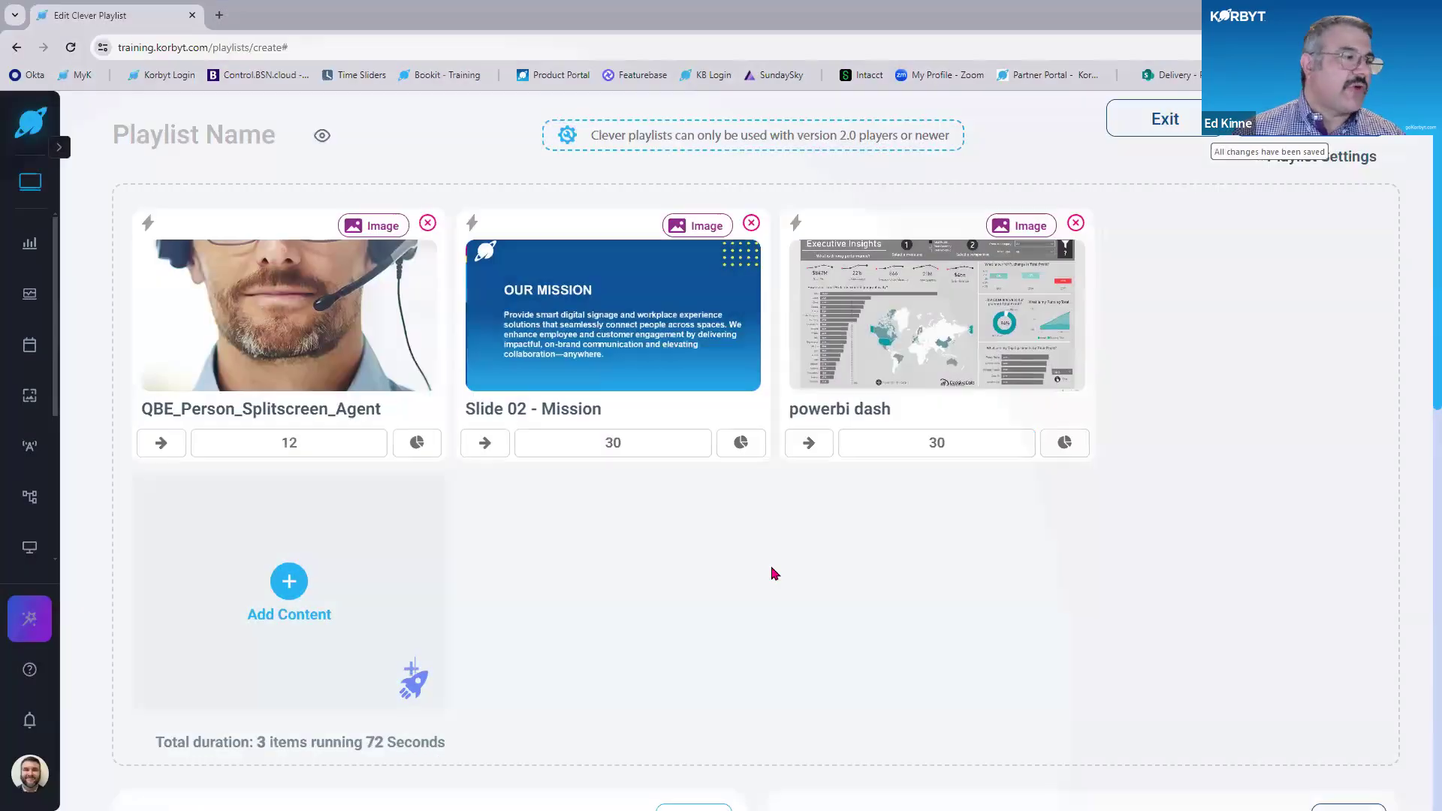
# Set the content trigger to pull its content from the Local Messages/Albany folder.
pyautogui.scroll(-7, 774, 573)
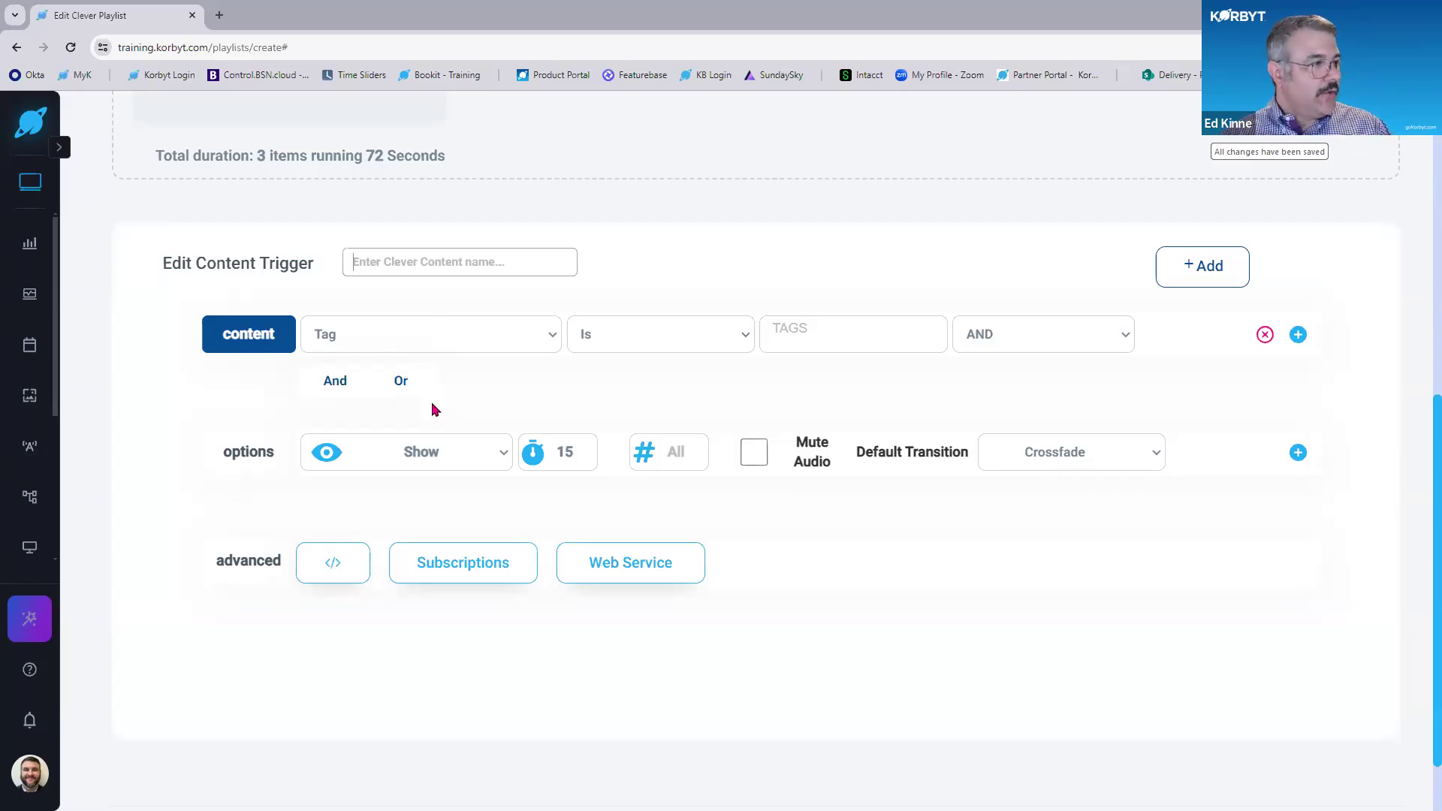
pyautogui.click(380, 331)
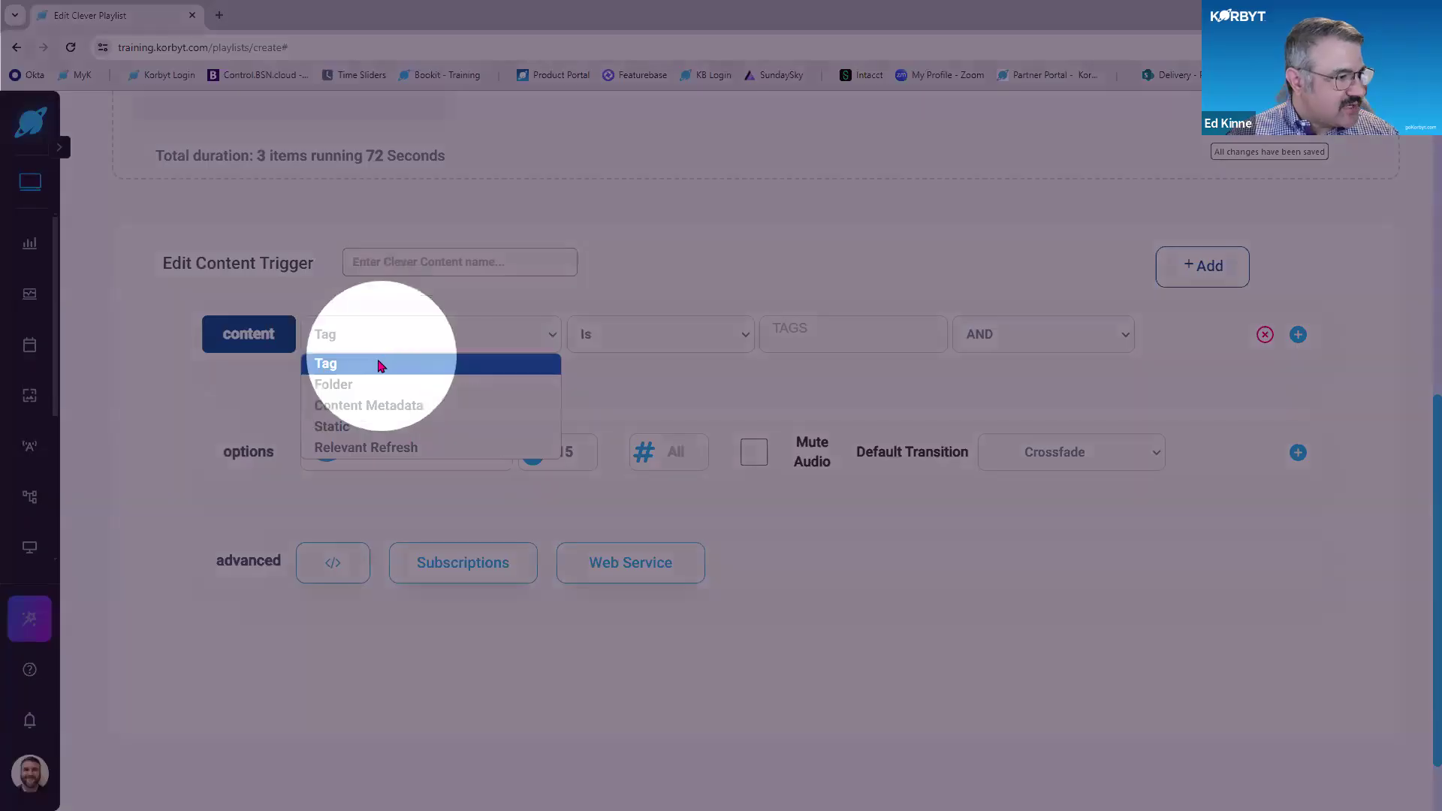
pyautogui.click(357, 332)
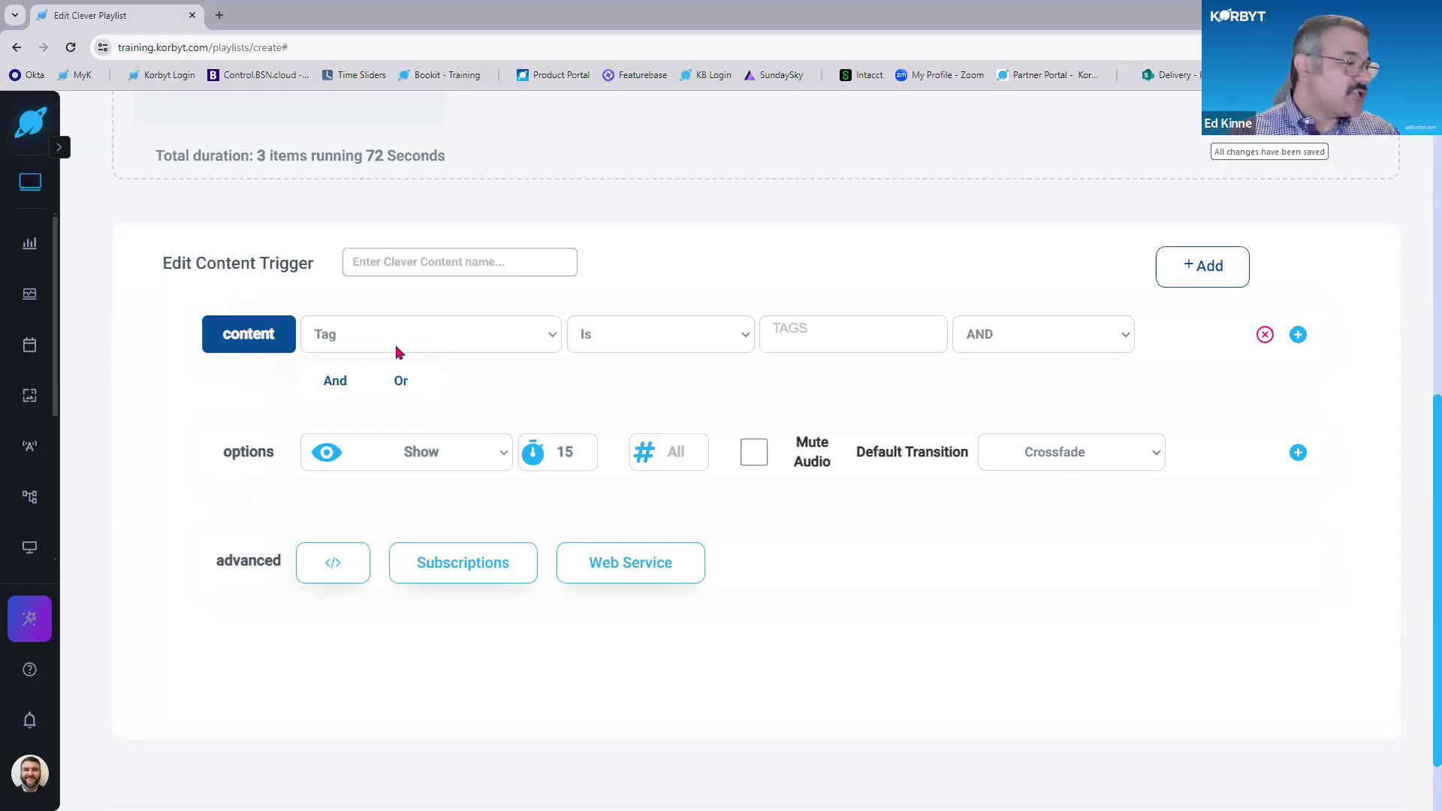
pyautogui.click(415, 348)
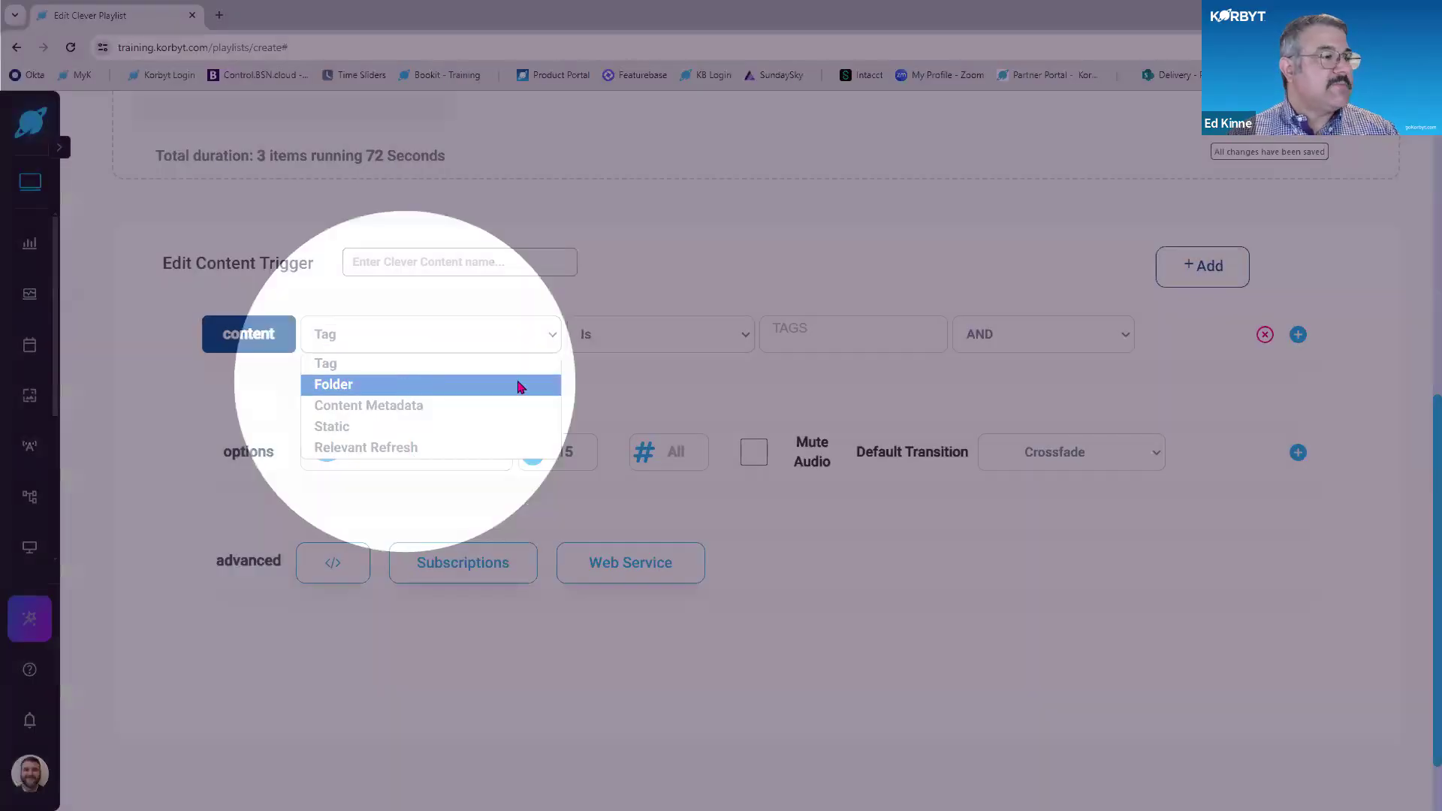
pyautogui.click(526, 385)
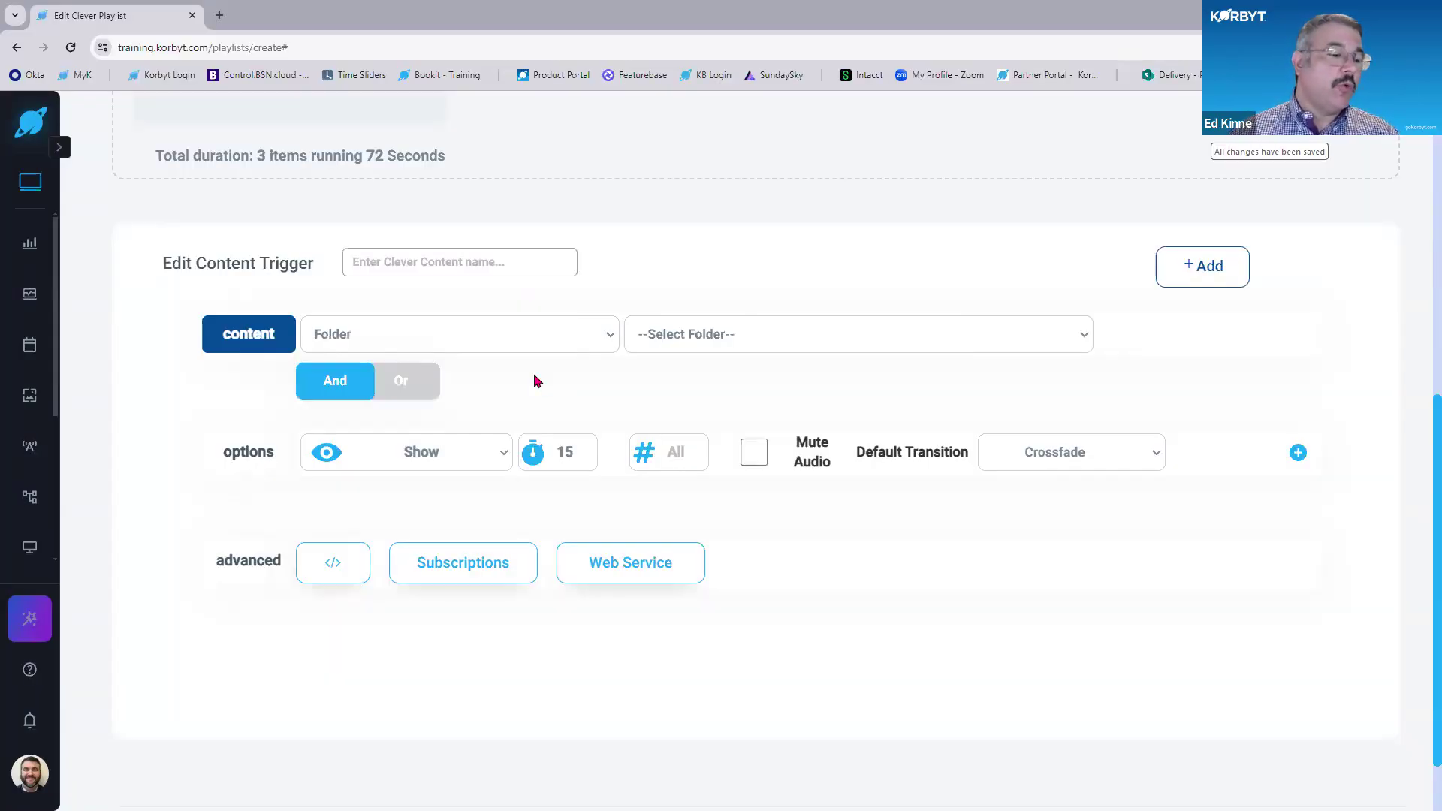
pyautogui.click(709, 334)
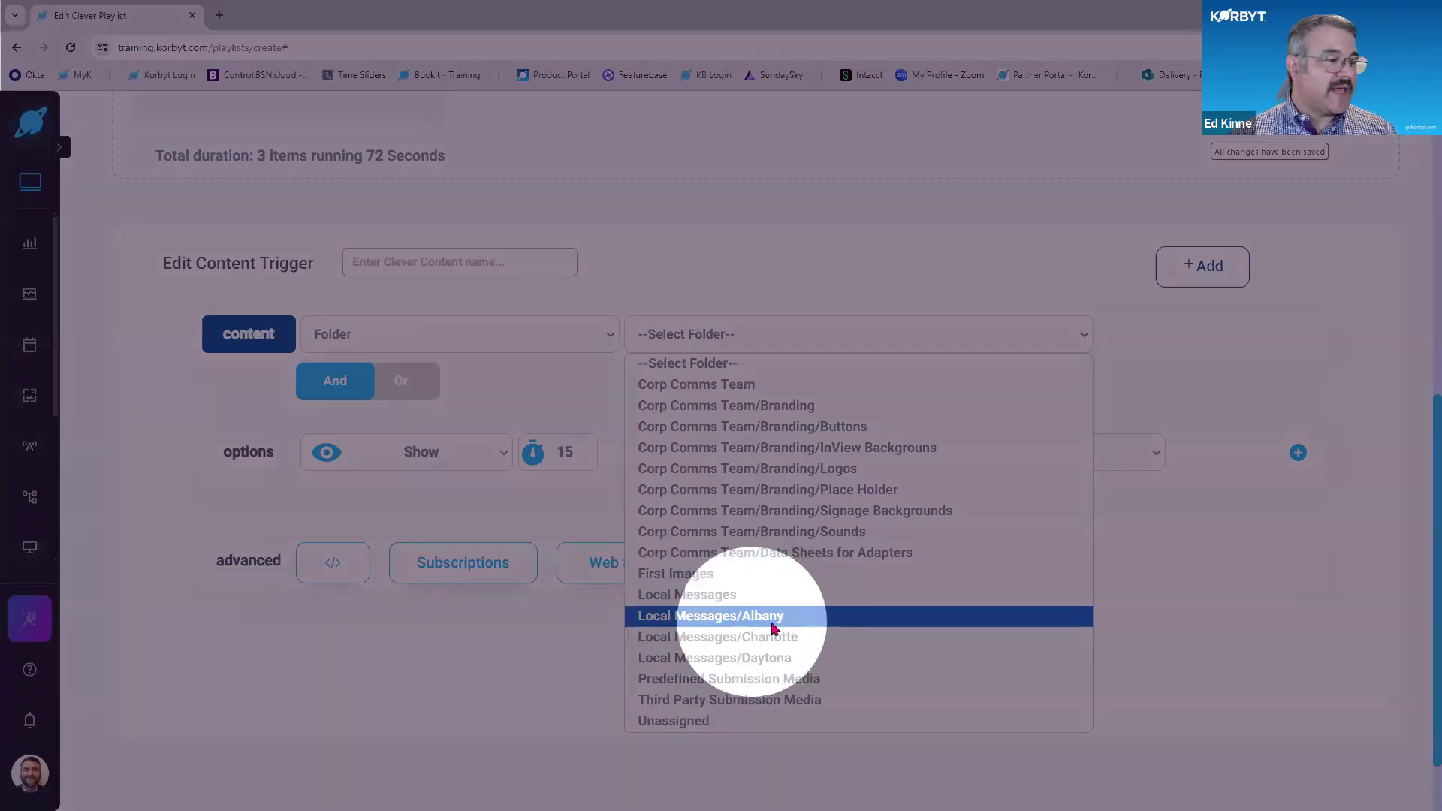
pyautogui.click(750, 618)
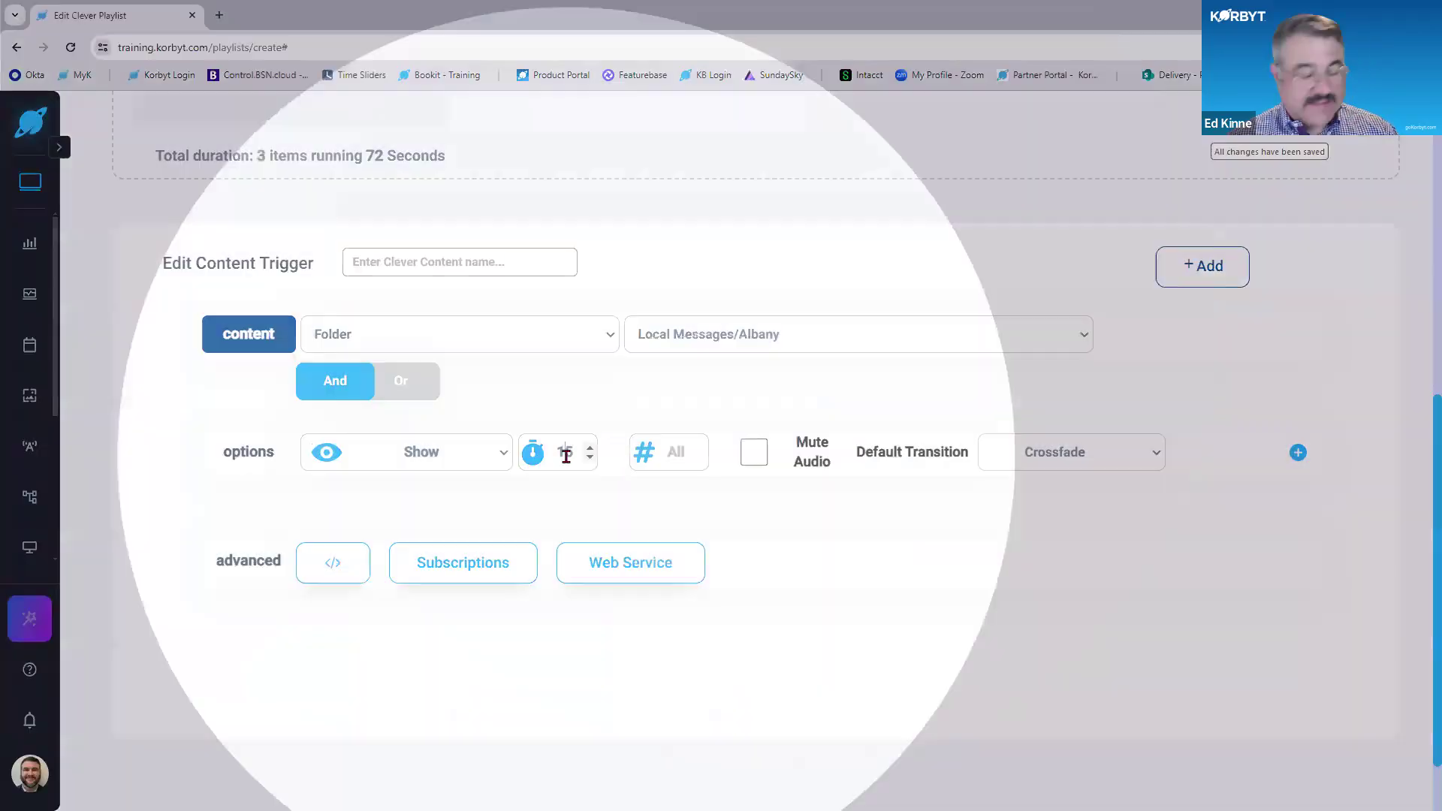
# Set the content trigger's duration to 20 seconds and its number of items to 3.
pyautogui.doubleClick(565, 454)
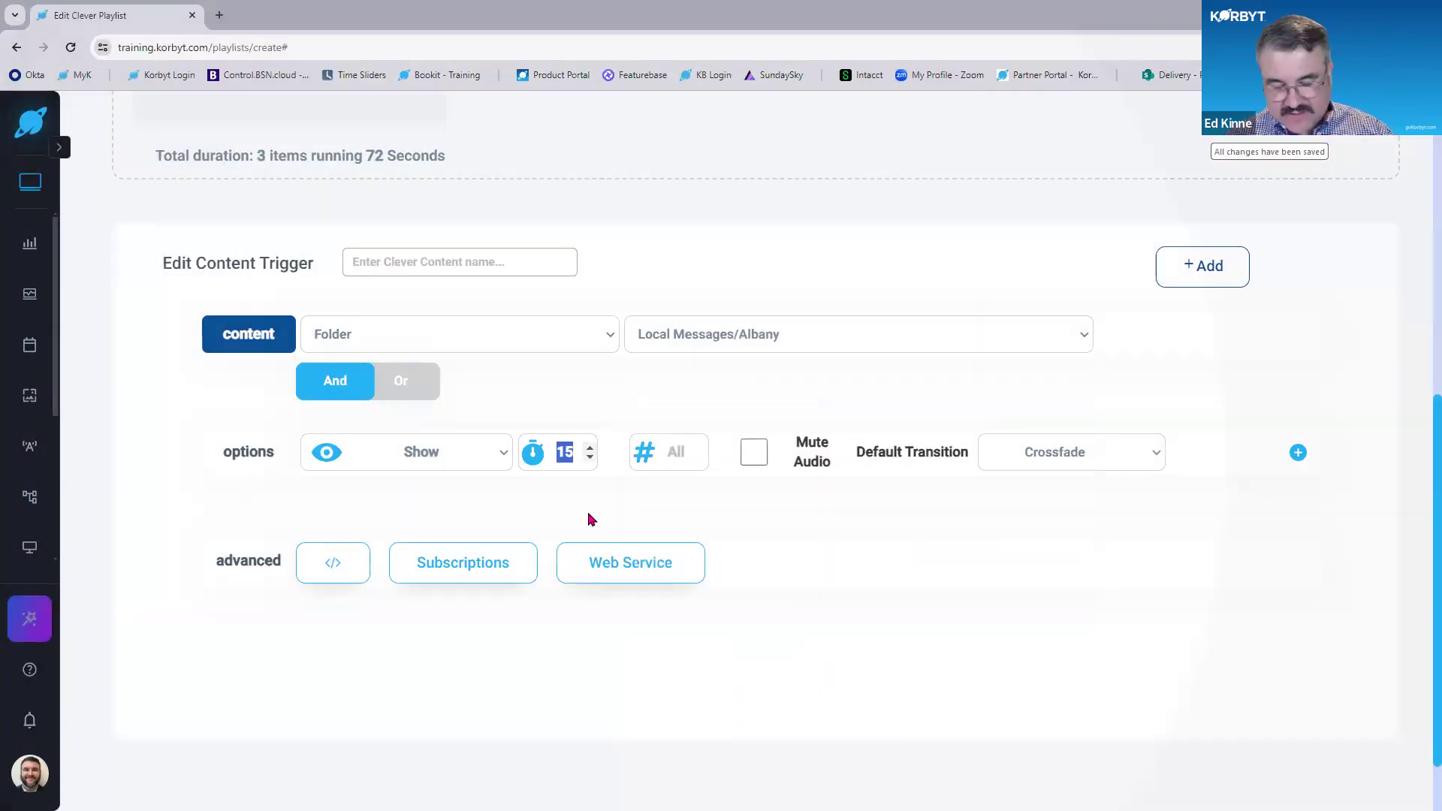
pyautogui.write('20')
pyautogui.click(590, 519)
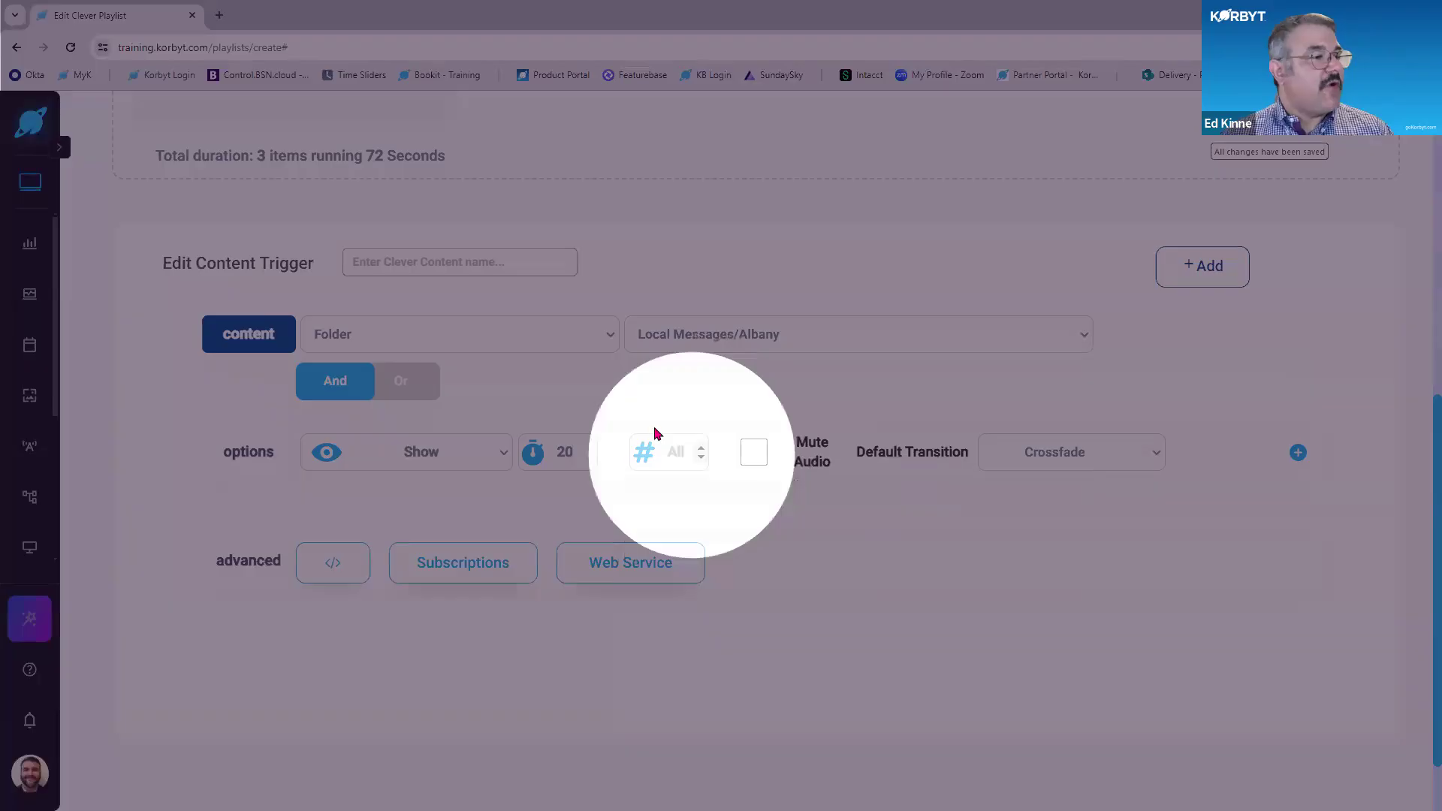
pyautogui.click(700, 447)
pyautogui.click(700, 448)
pyautogui.click(701, 448)
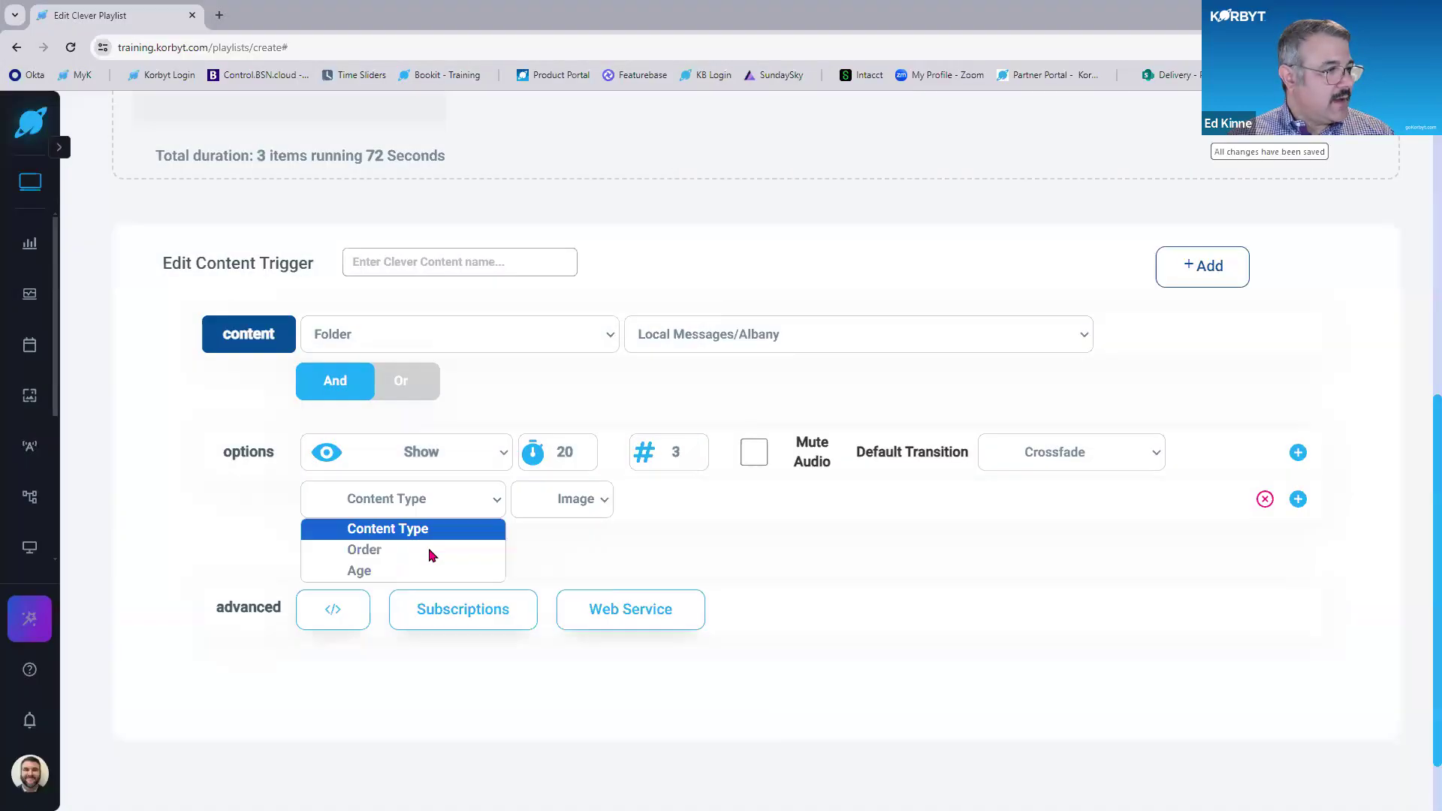
# Add an order rule of A to Z to the content trigger and clear its item limit so all items show.
pyautogui.click(431, 549)
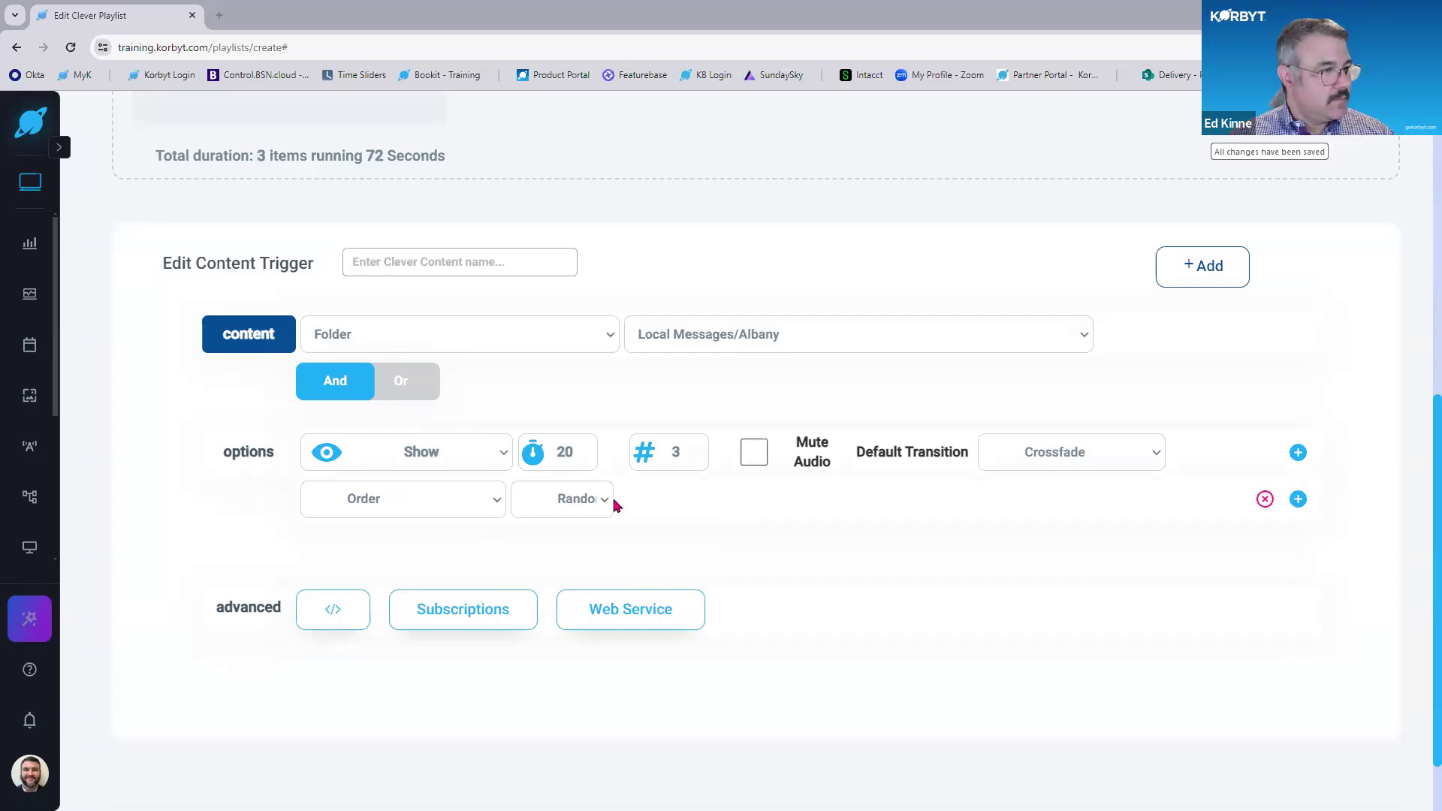
pyautogui.press('ctrl')
pyautogui.press('ctrl')
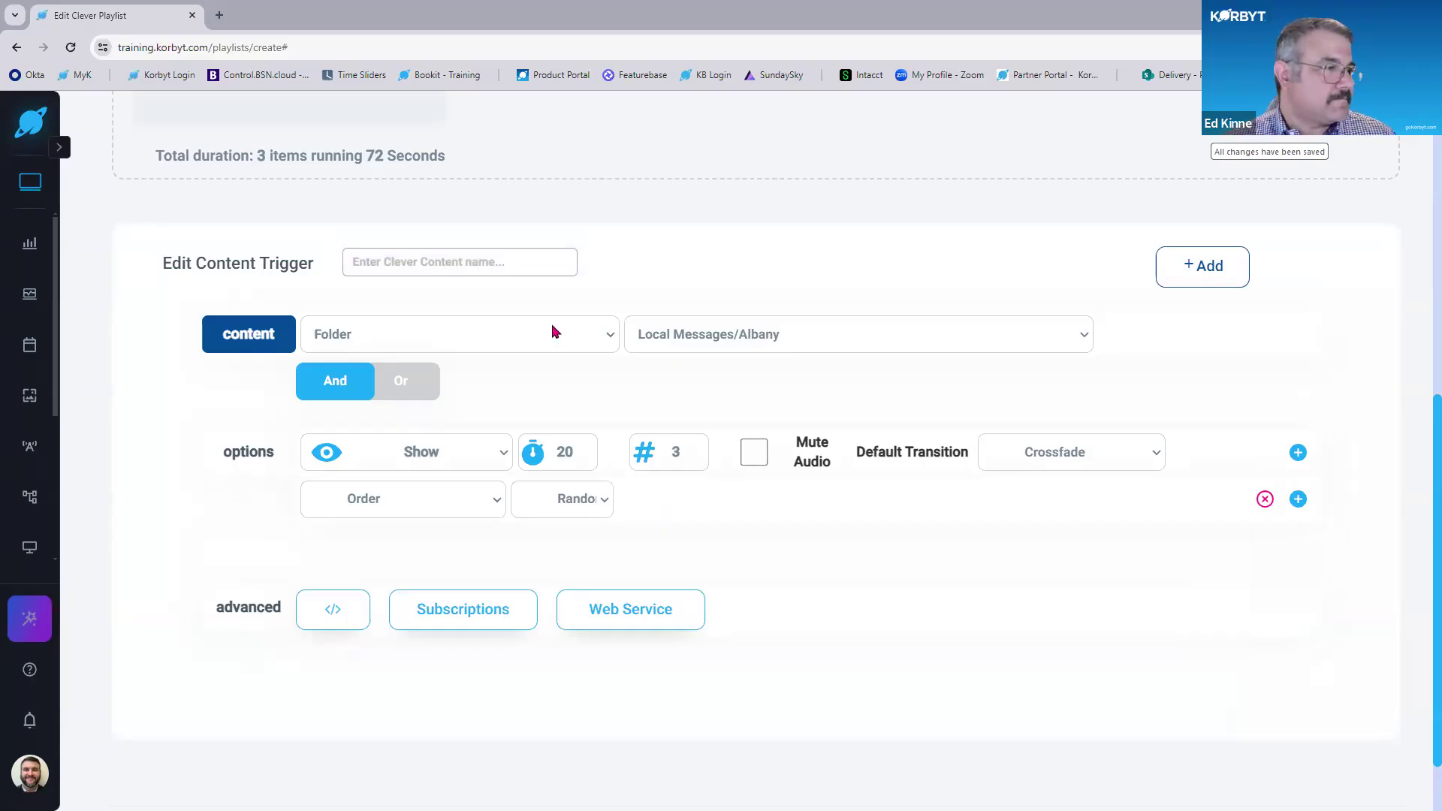
pyautogui.doubleClick(671, 454)
pyautogui.click(701, 458)
pyautogui.click(702, 457)
pyautogui.click(702, 457)
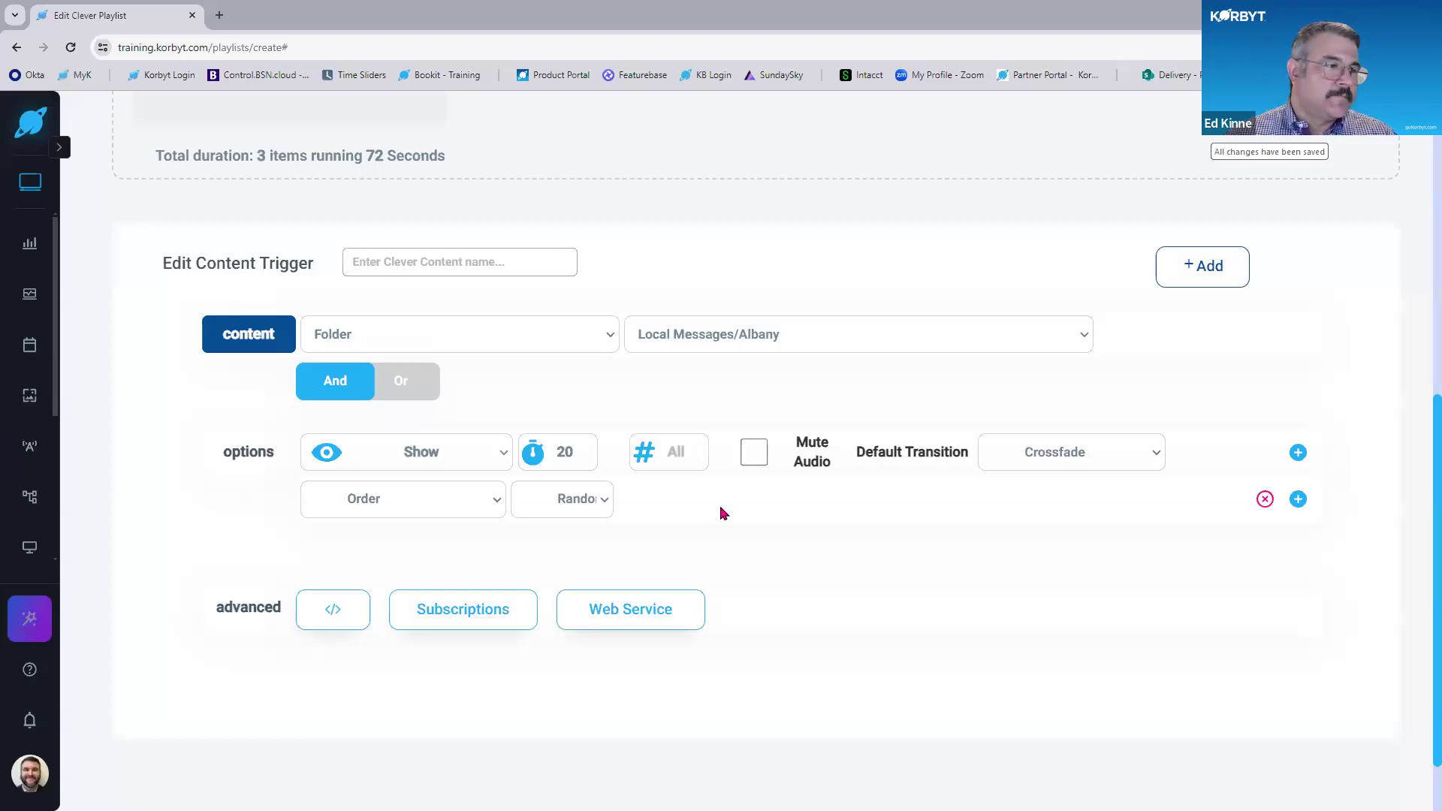
pyautogui.click(598, 505)
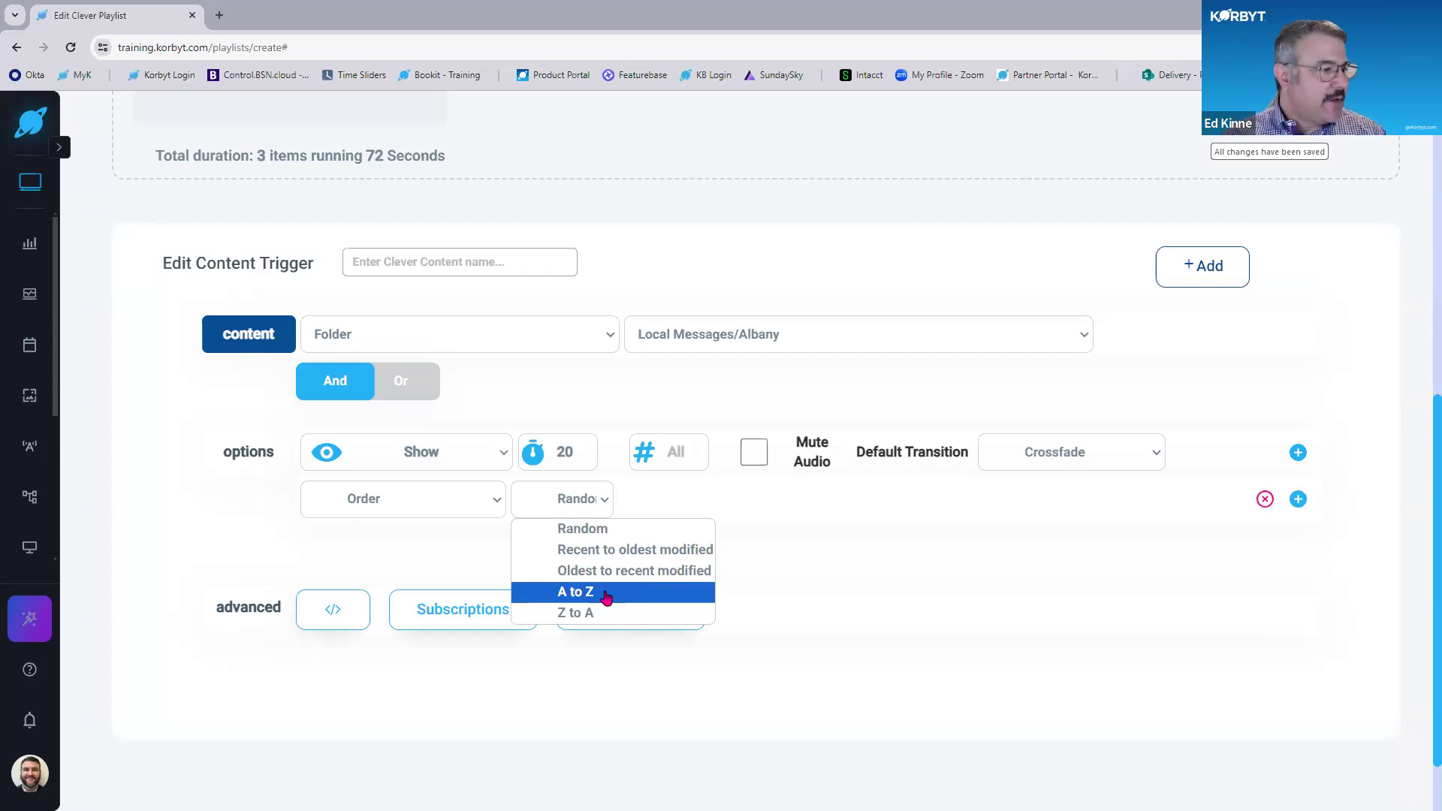
pyautogui.click(608, 593)
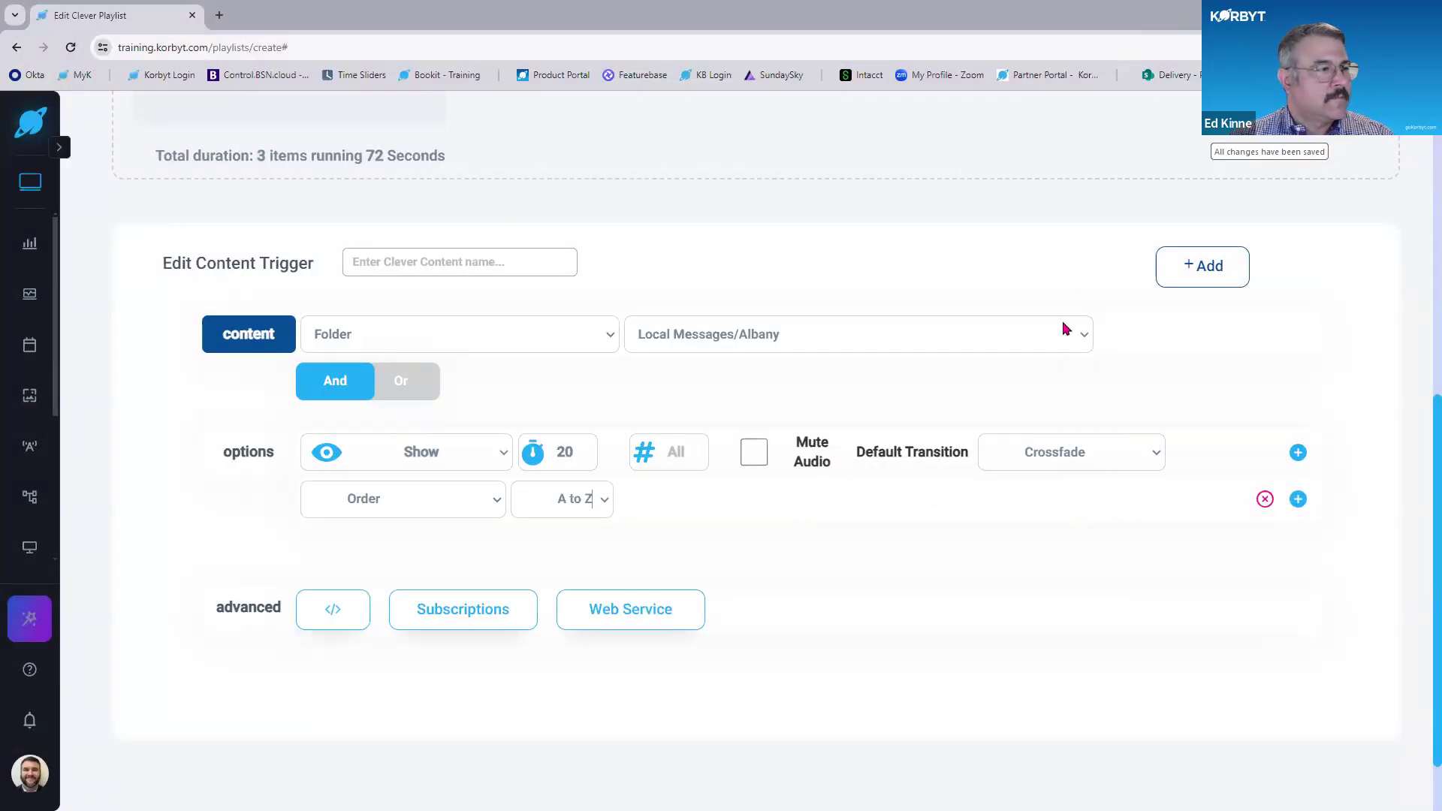
# Name the content trigger Local Albany Messags and add it to the playlist.
pyautogui.click(517, 263)
pyautogui.write('Lo')
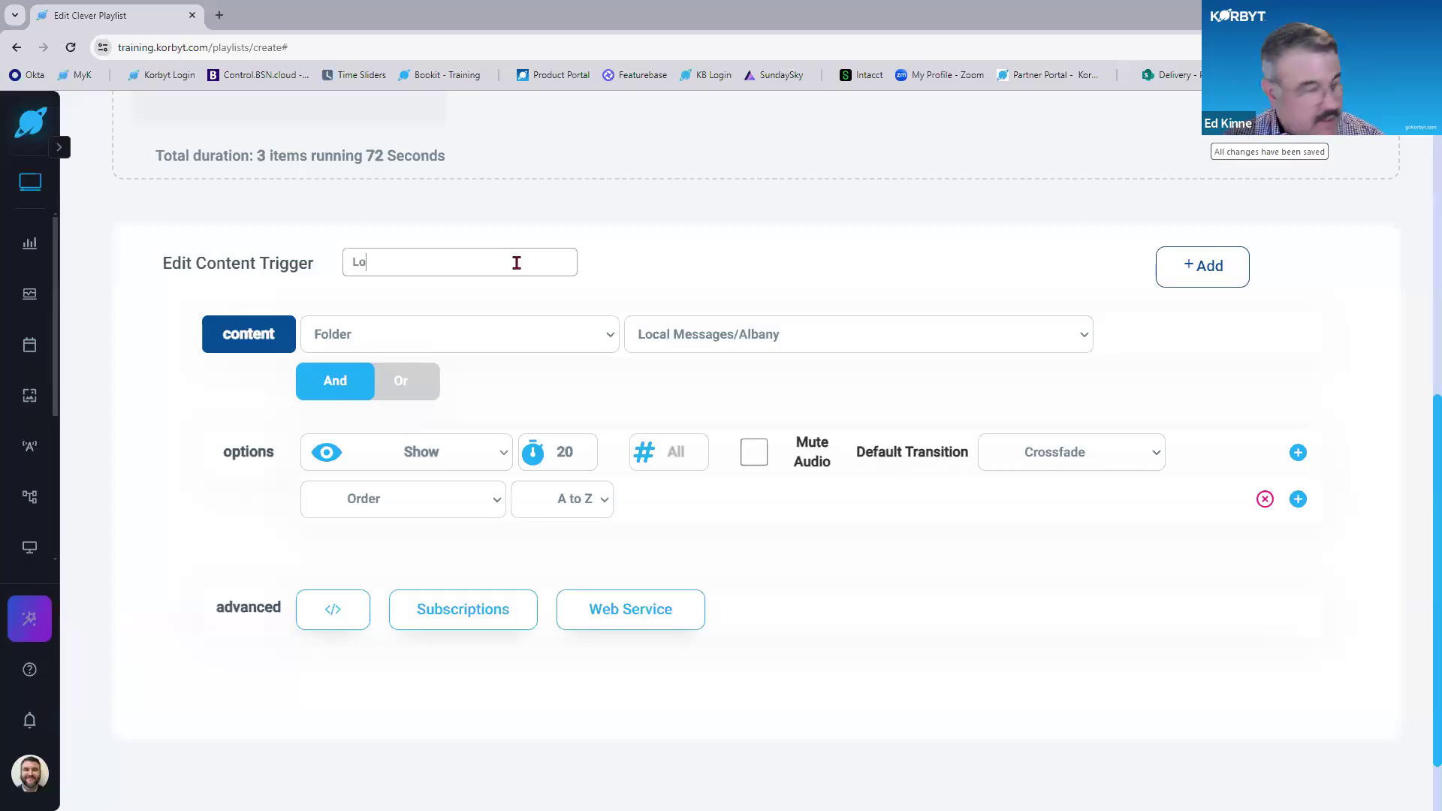
pyautogui.write('cal Albany ')
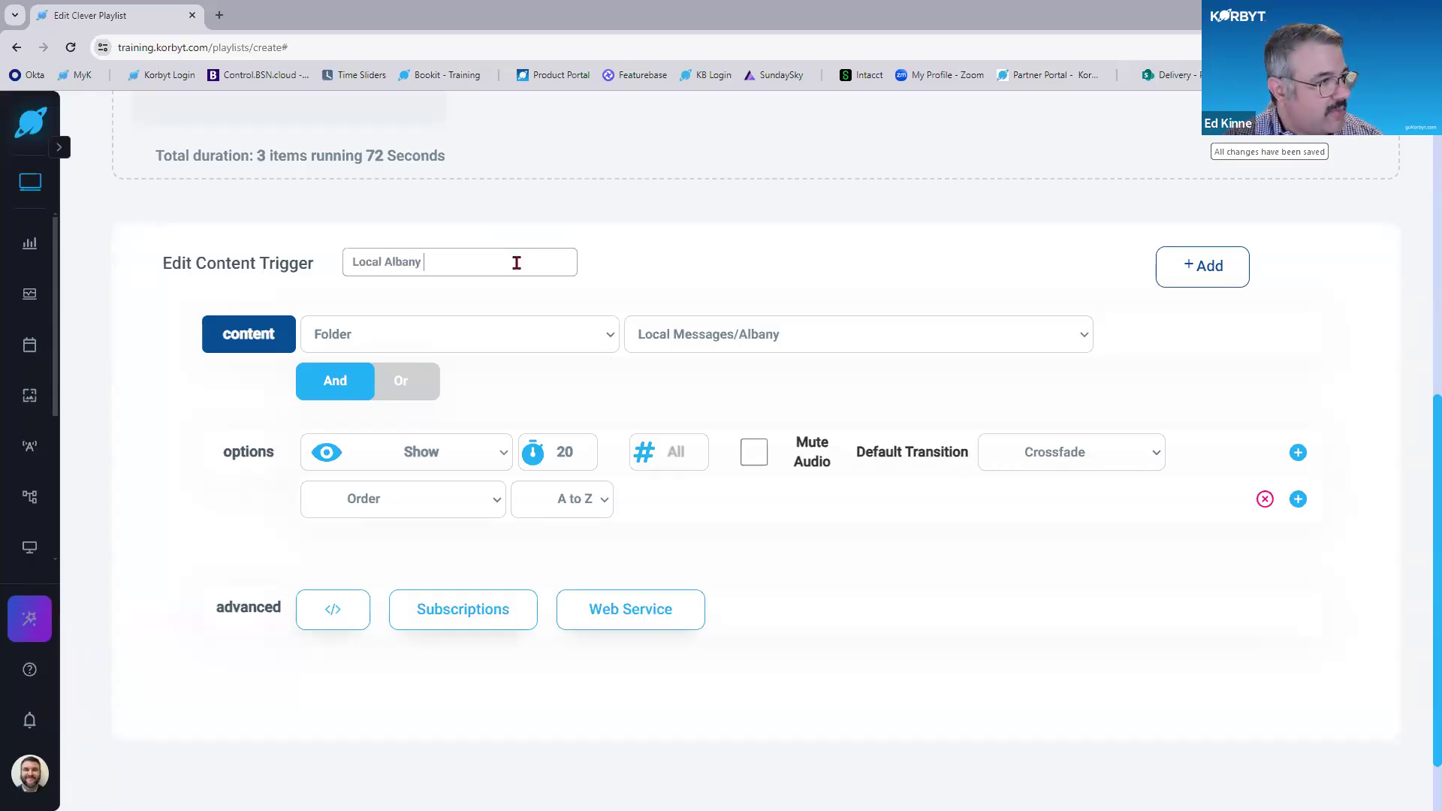
pyautogui.write('Messags')
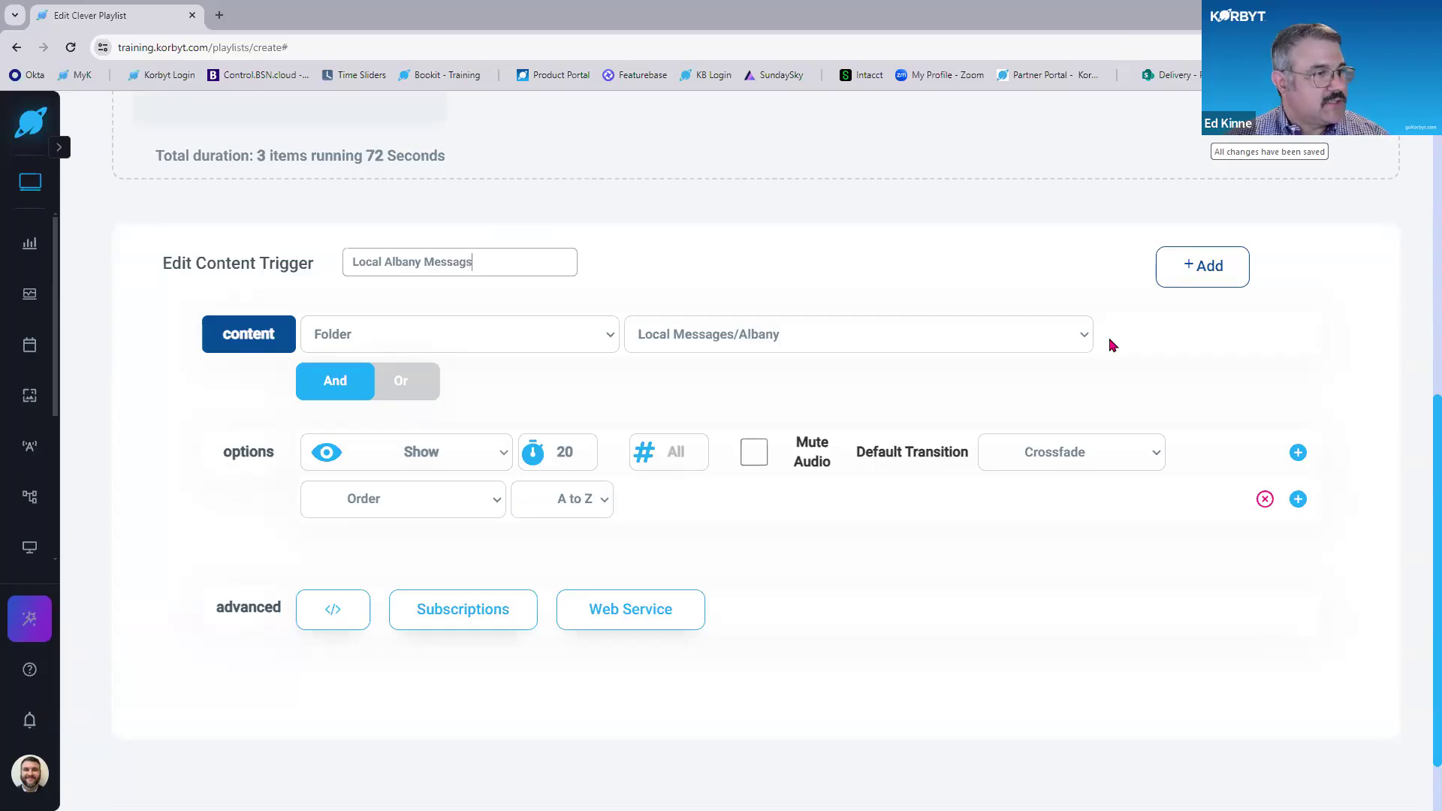
pyautogui.click(1223, 277)
pyautogui.scroll(4, 557, 610)
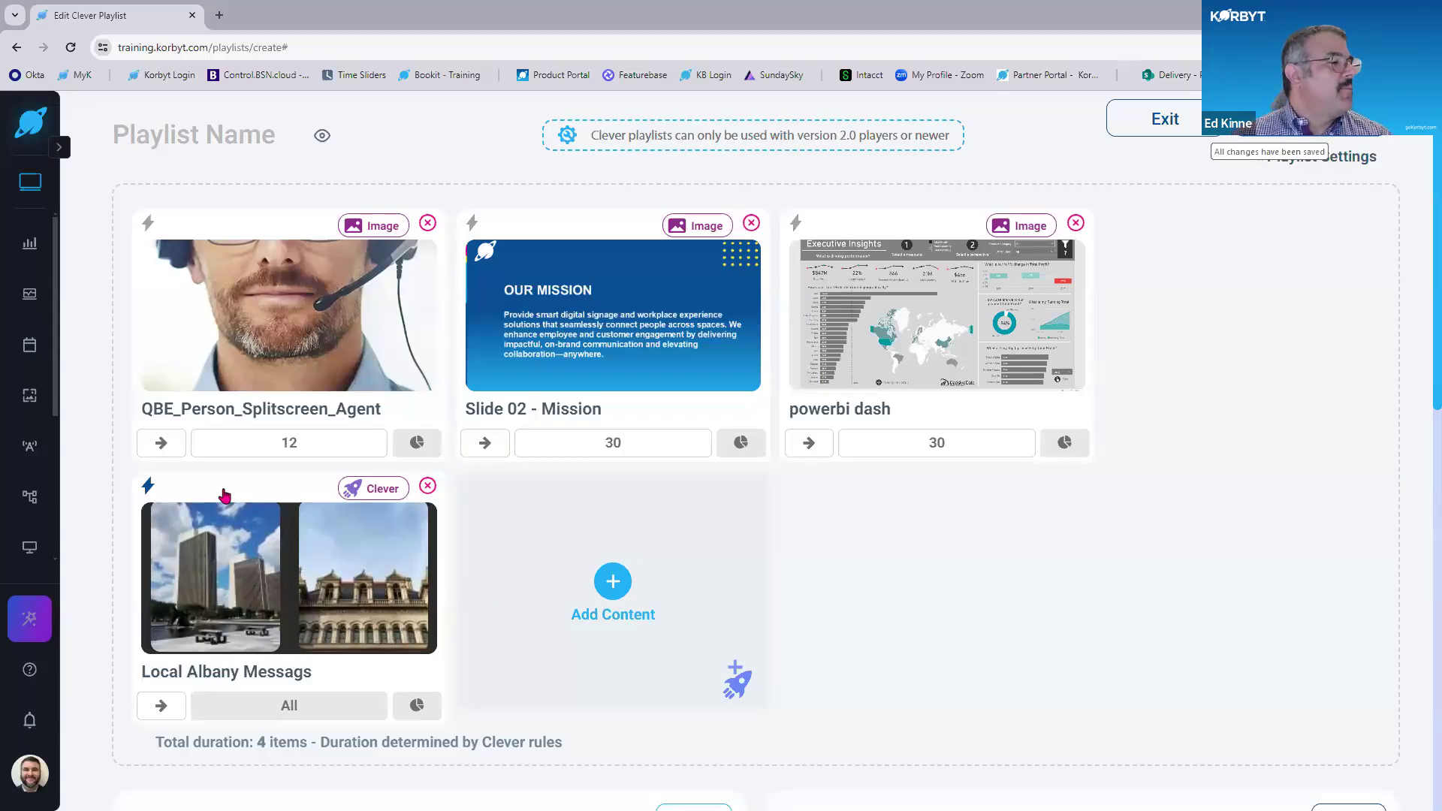
pyautogui.press('ctrl')
pyautogui.press('ctrl')
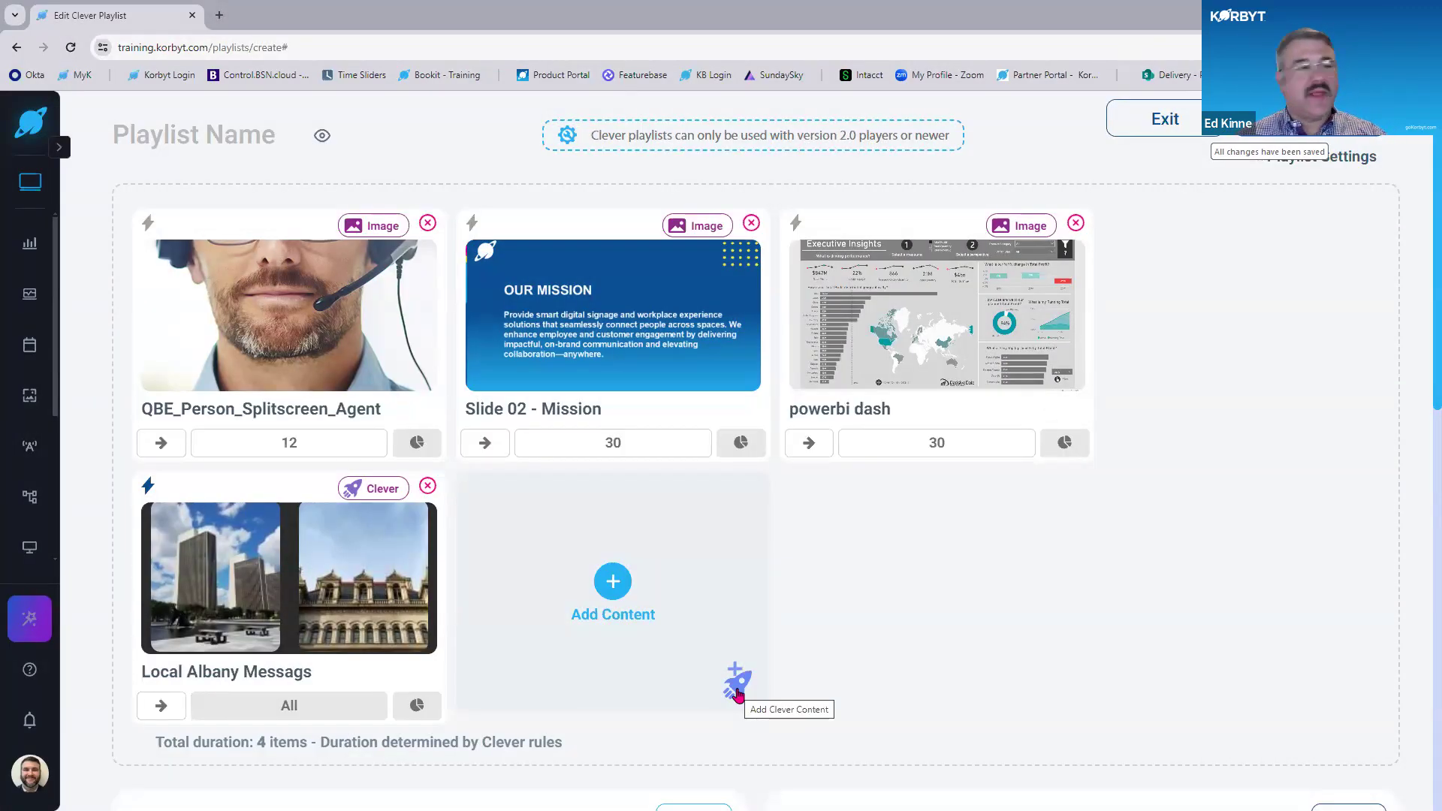
# Create another content trigger pulling from the Local Messages/Charlotte folder, with a duration of 20 seconds.
pyautogui.click(737, 688)
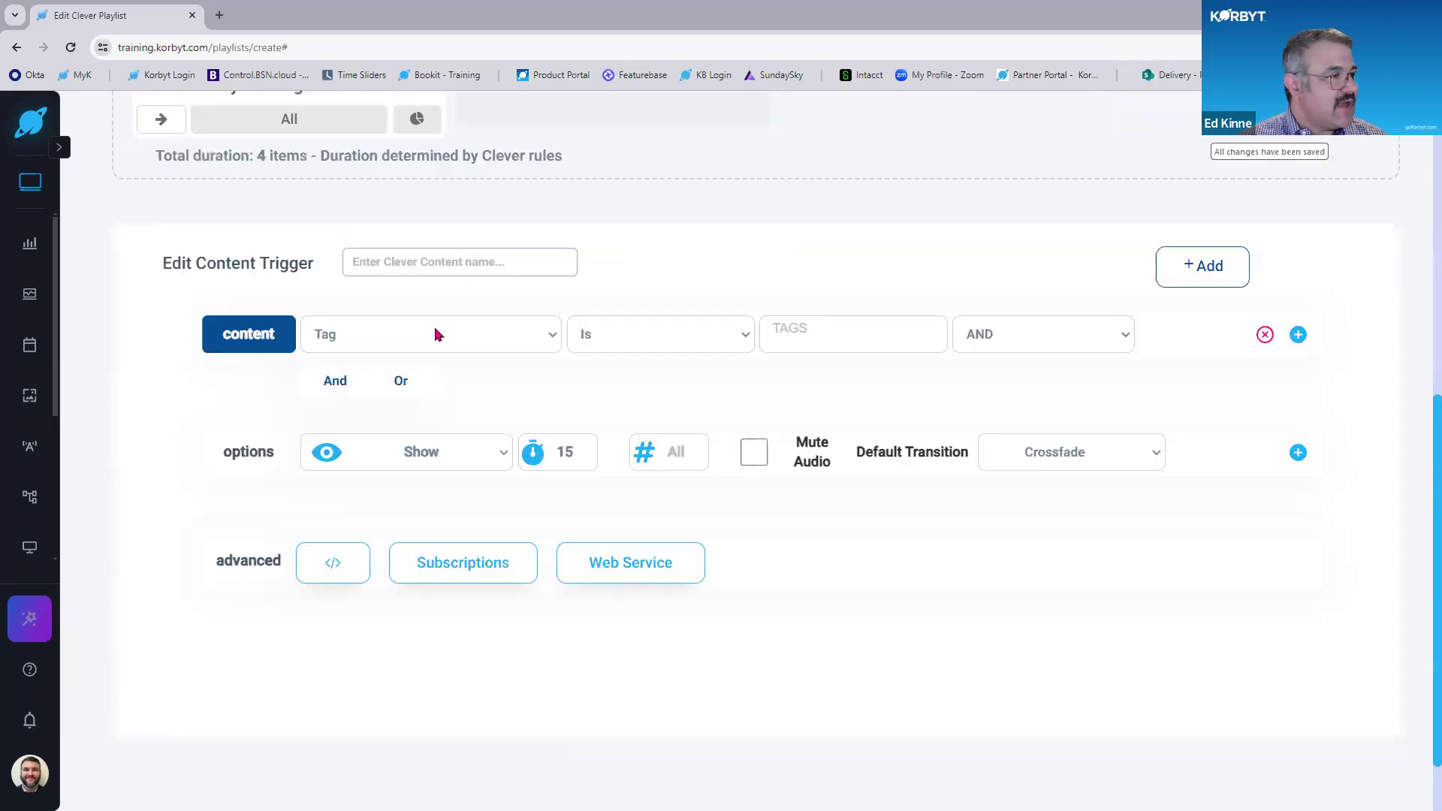
pyautogui.click(438, 334)
pyautogui.click(437, 384)
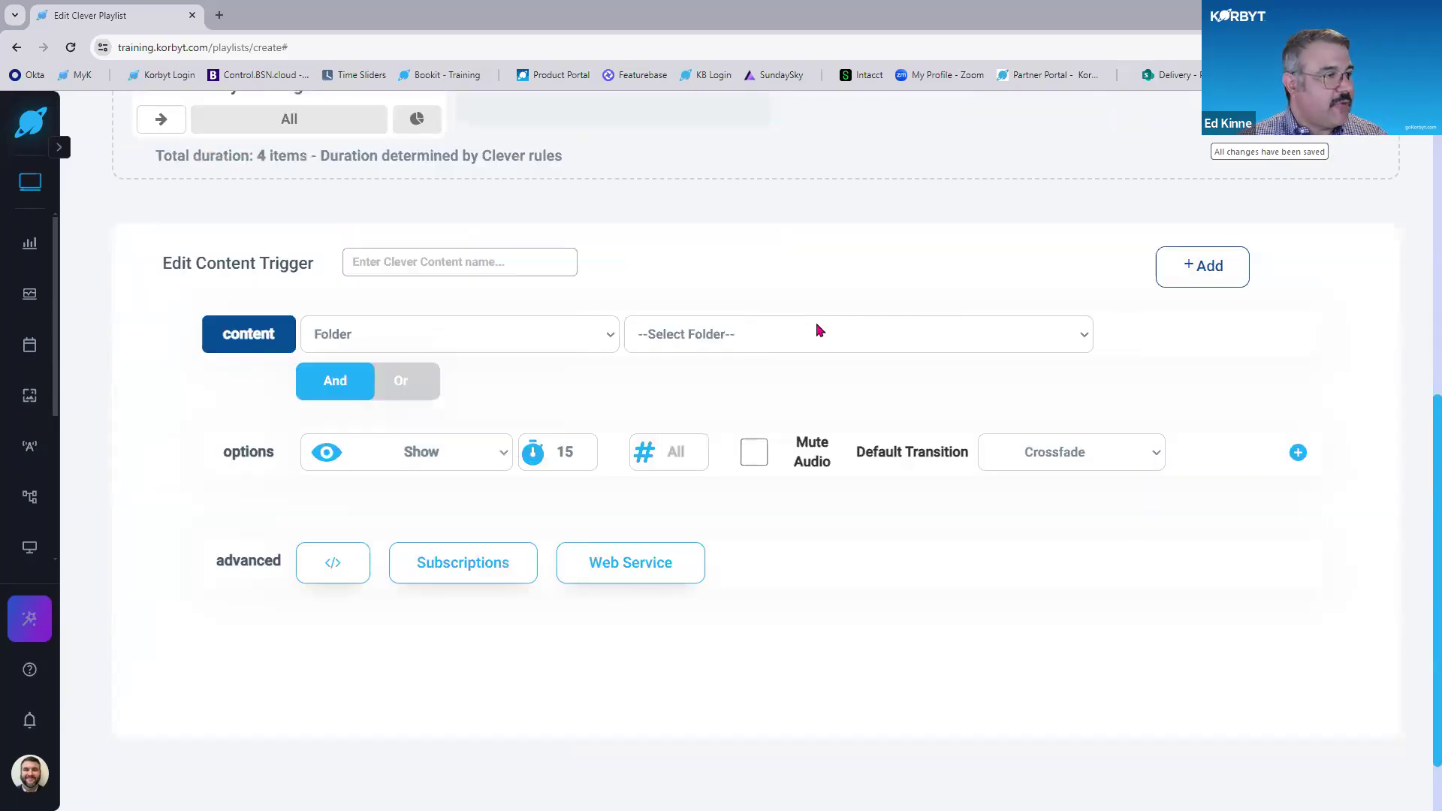
pyautogui.click(818, 330)
pyautogui.click(843, 637)
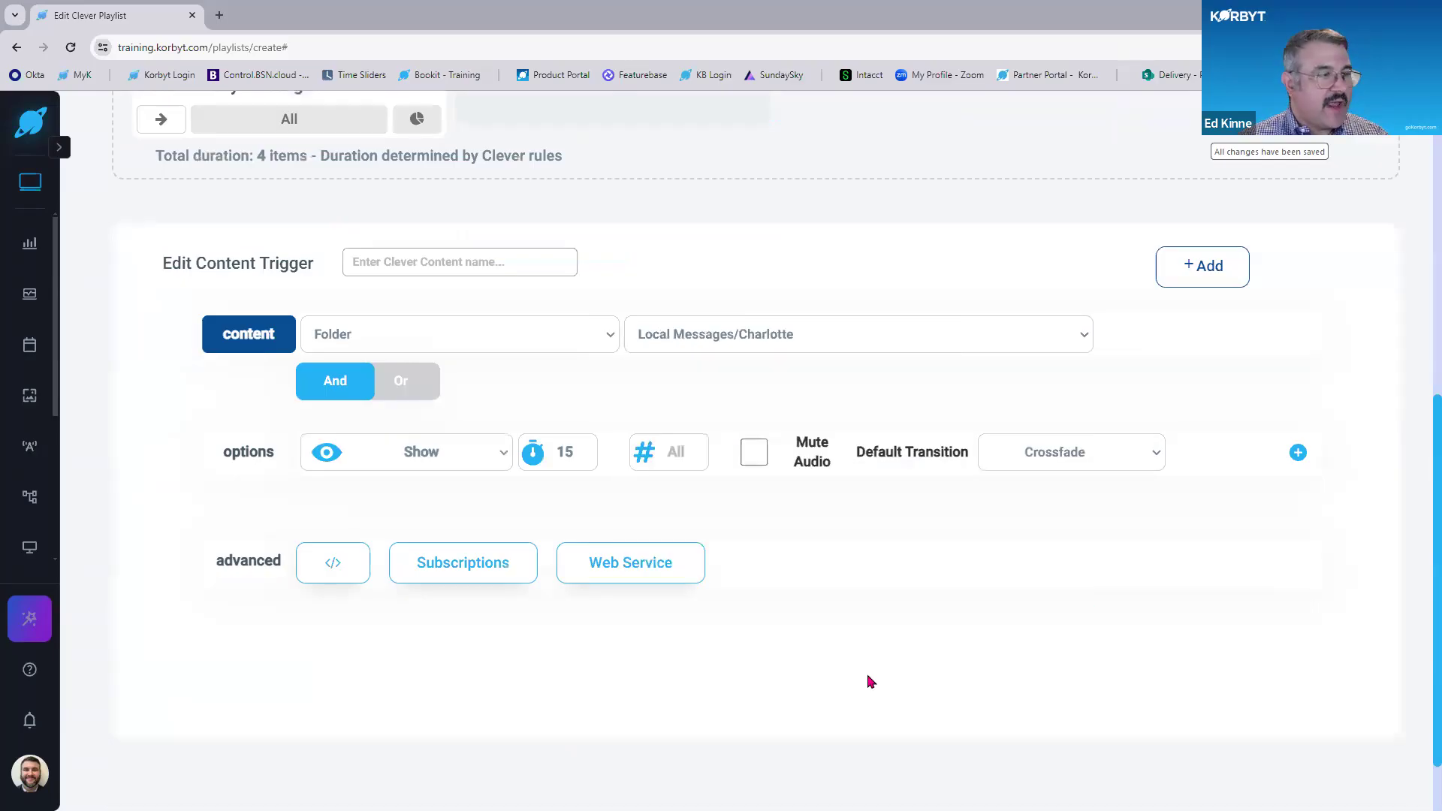
pyautogui.doubleClick(556, 448)
pyautogui.write('20')
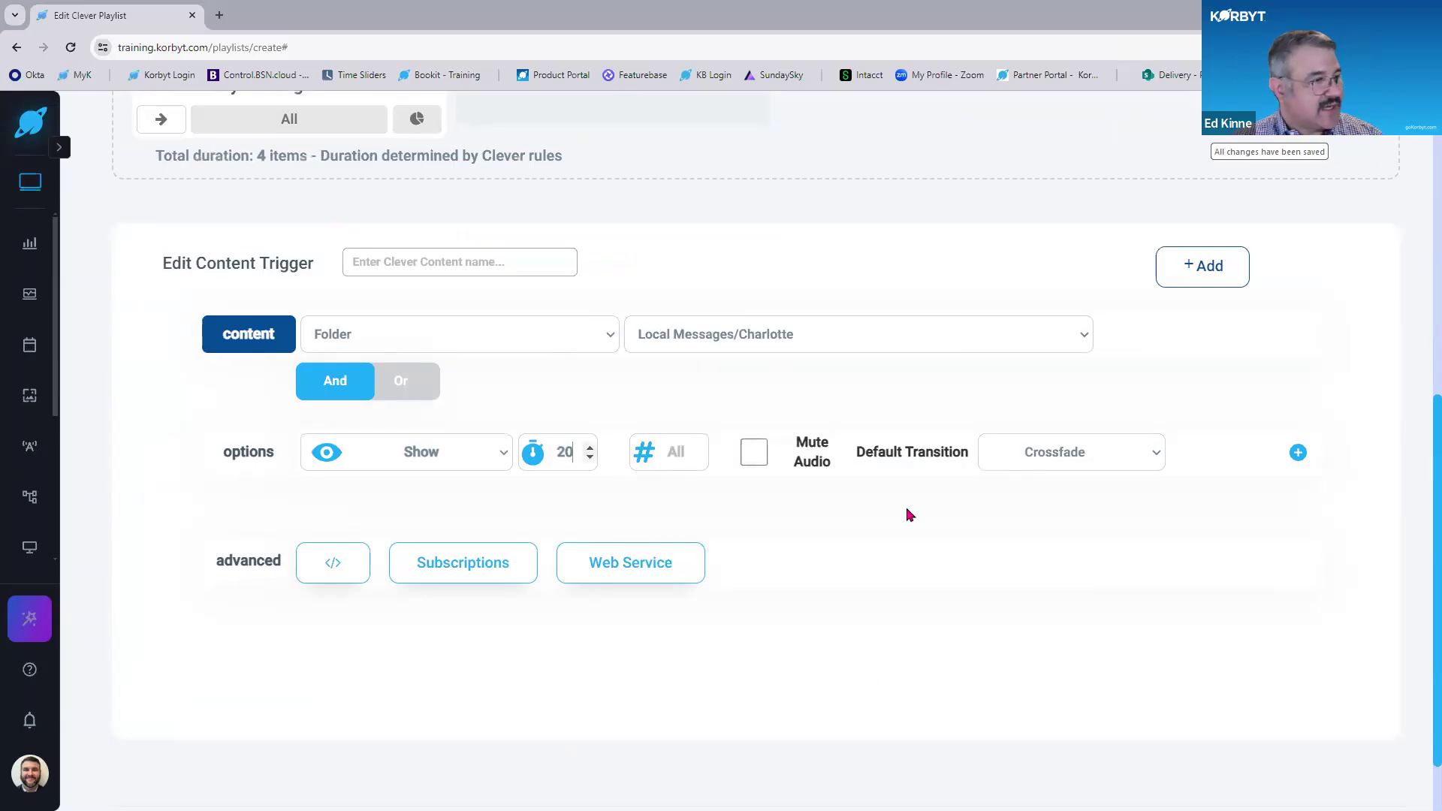
# Add an order option to the Charlotte trigger and set it to A to Z.
pyautogui.click(1299, 453)
pyautogui.click(401, 512)
pyautogui.click(398, 553)
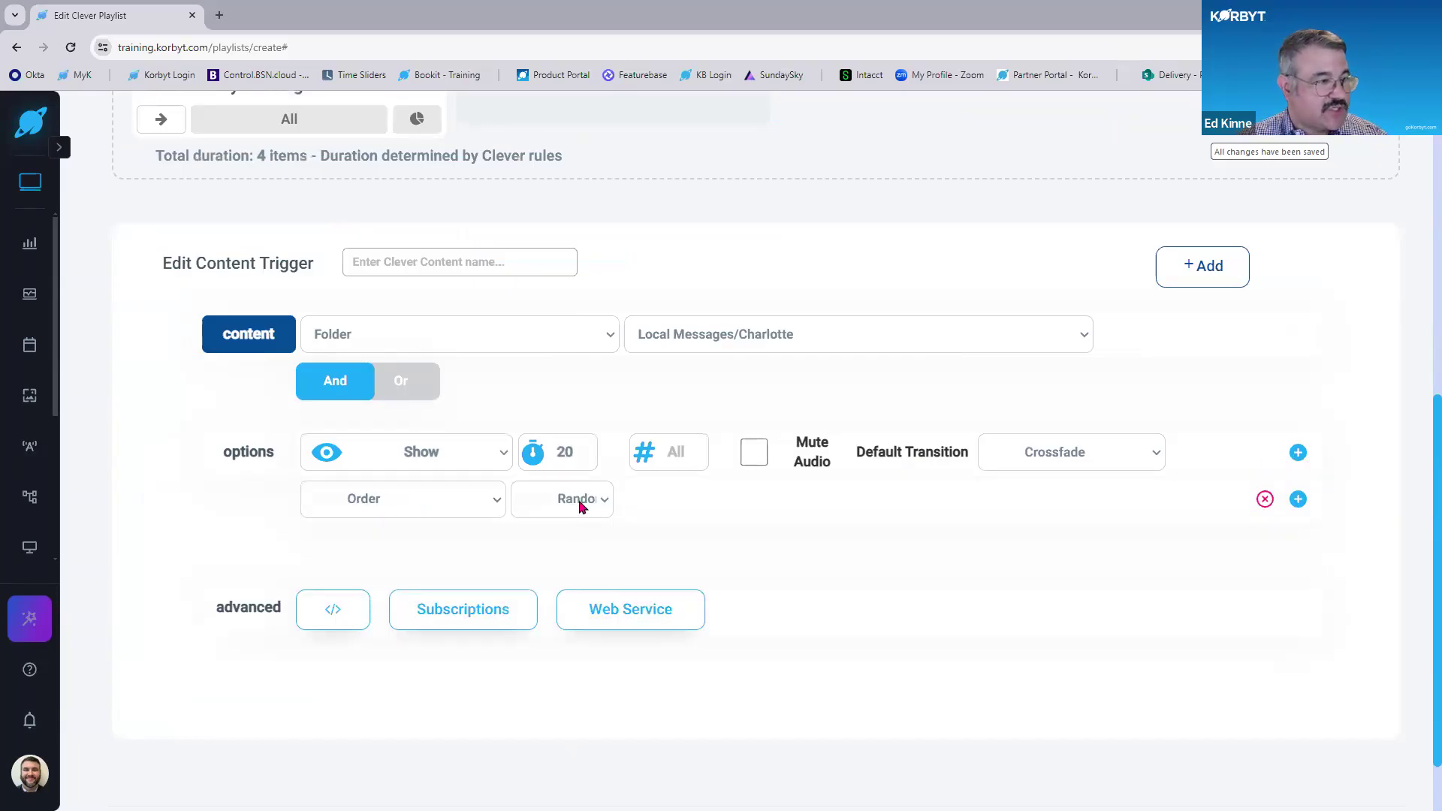
pyautogui.click(582, 508)
pyautogui.click(578, 589)
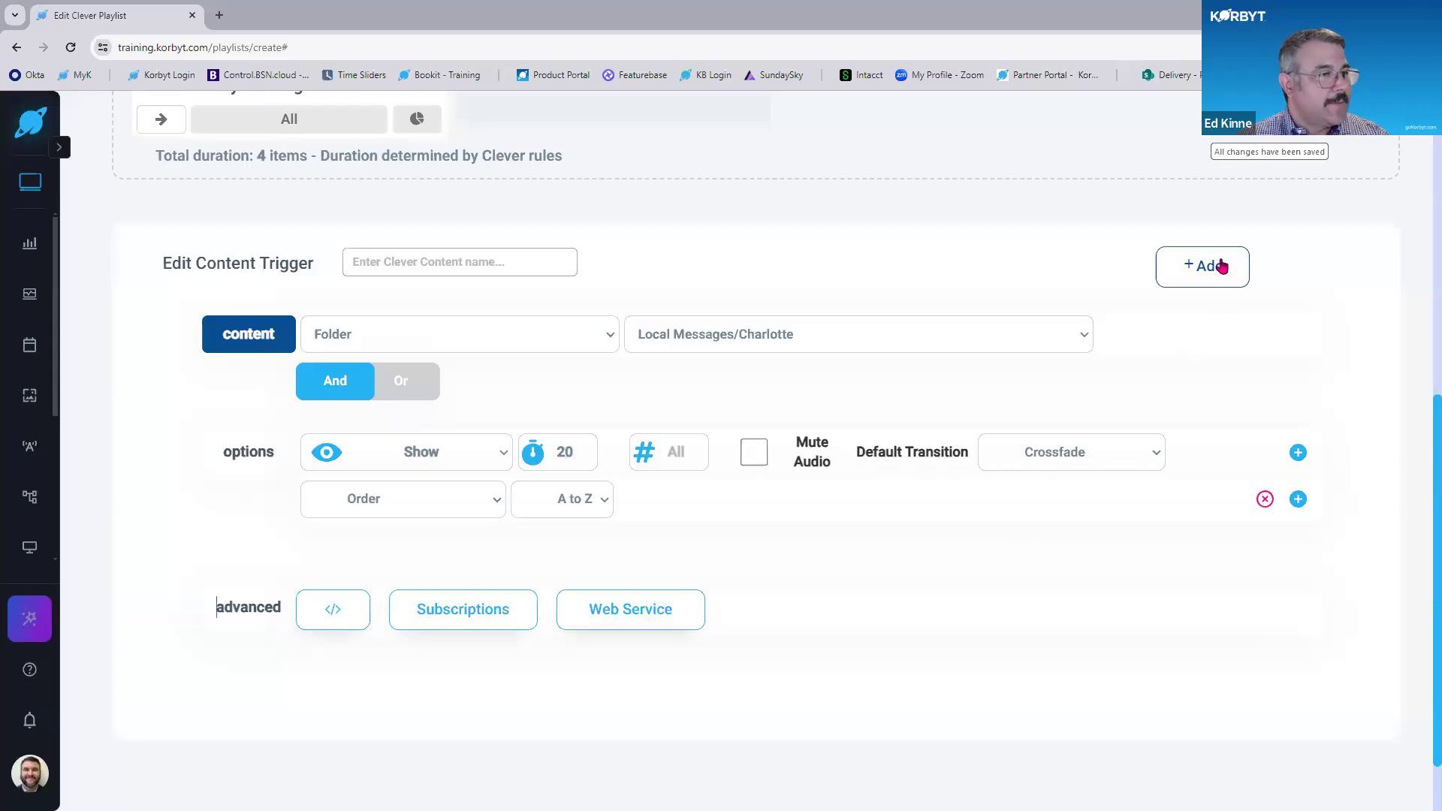
# Name the trigger Charlotte Local Content and add it to the playlist.
pyautogui.click(460, 272)
pyautogui.write('Charlotte Local Content')
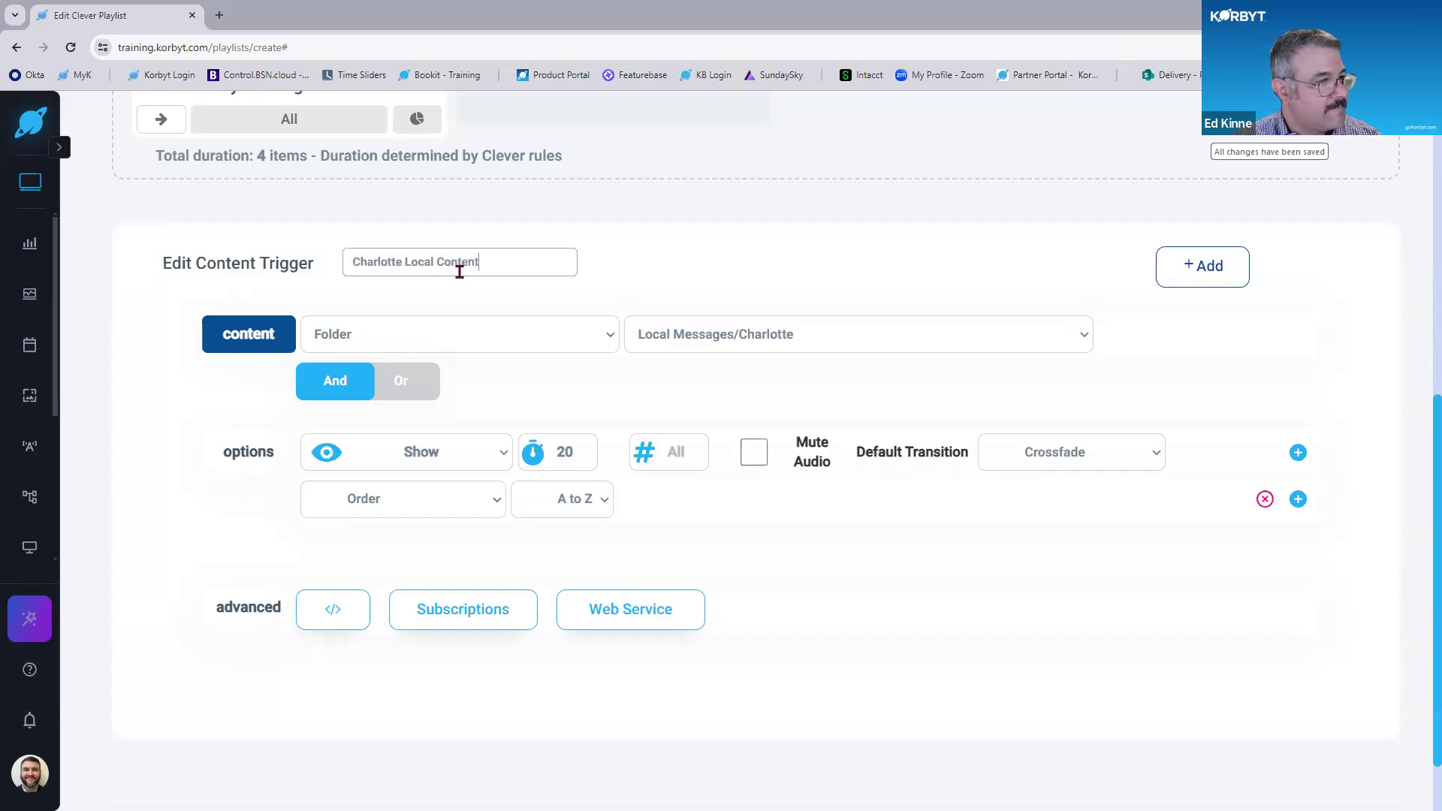
pyautogui.click(1208, 269)
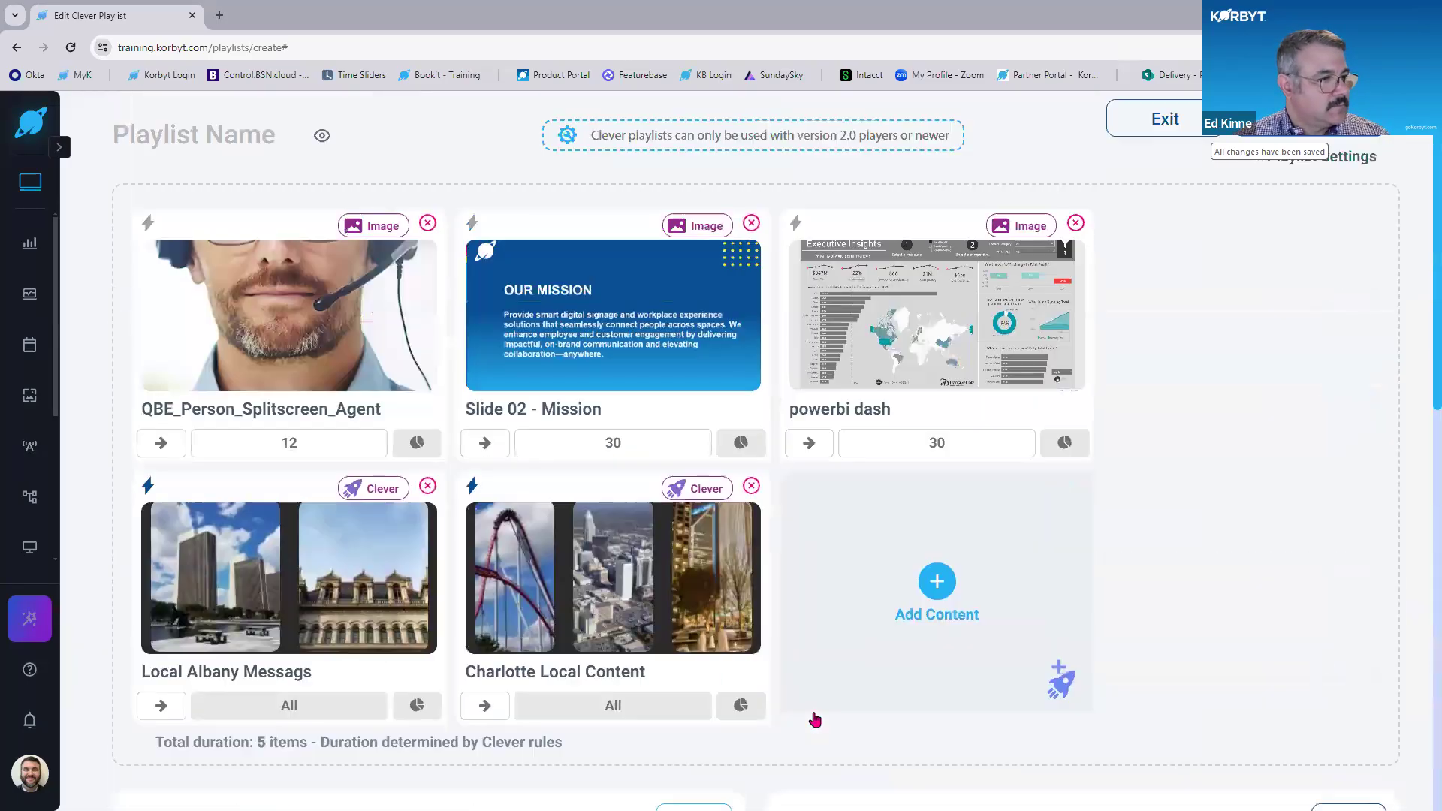
# Create a third content trigger that pulls from the Local Messages/Daytona folder and set its duration to 20 seconds.
pyautogui.click(1060, 681)
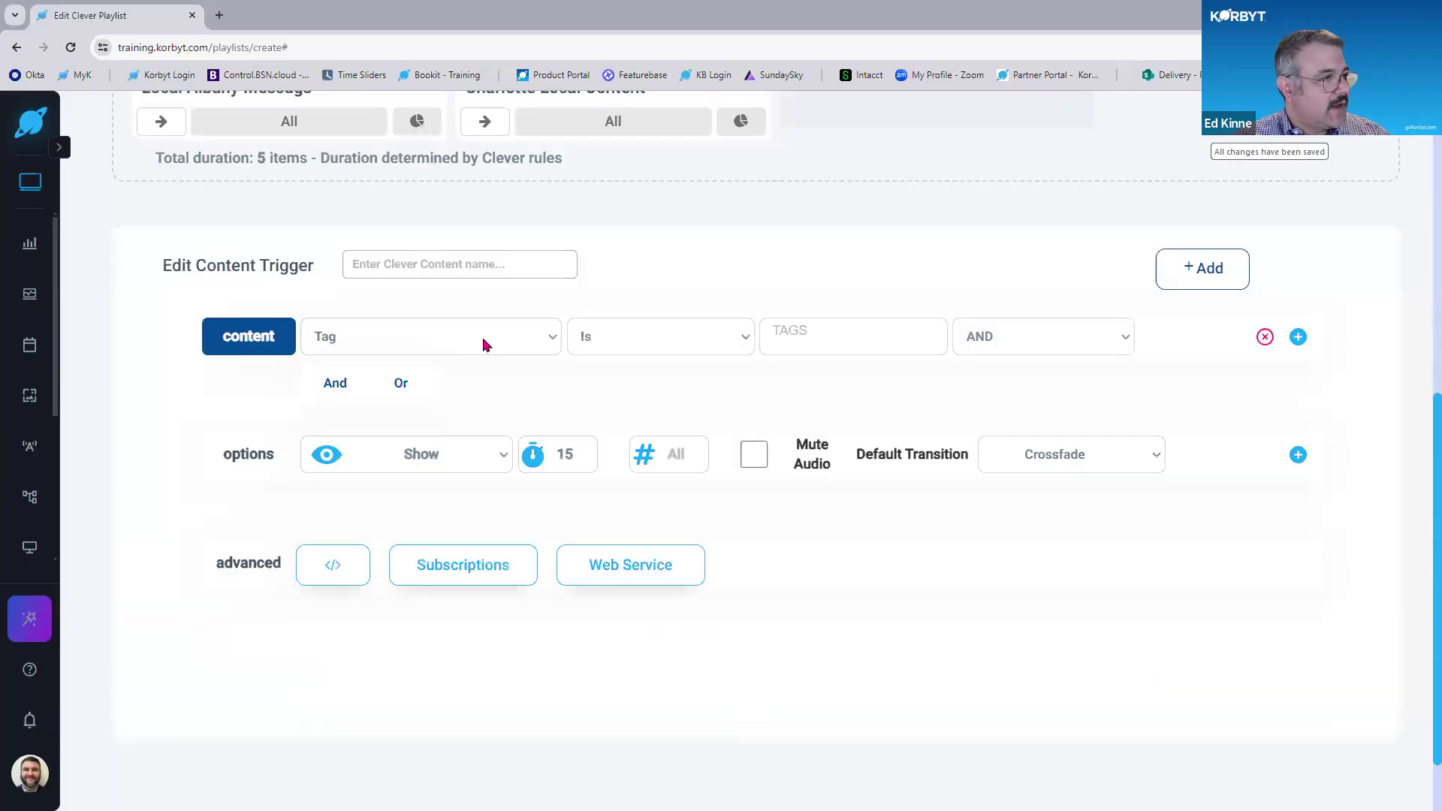
pyautogui.click(483, 345)
pyautogui.click(487, 384)
pyautogui.click(822, 342)
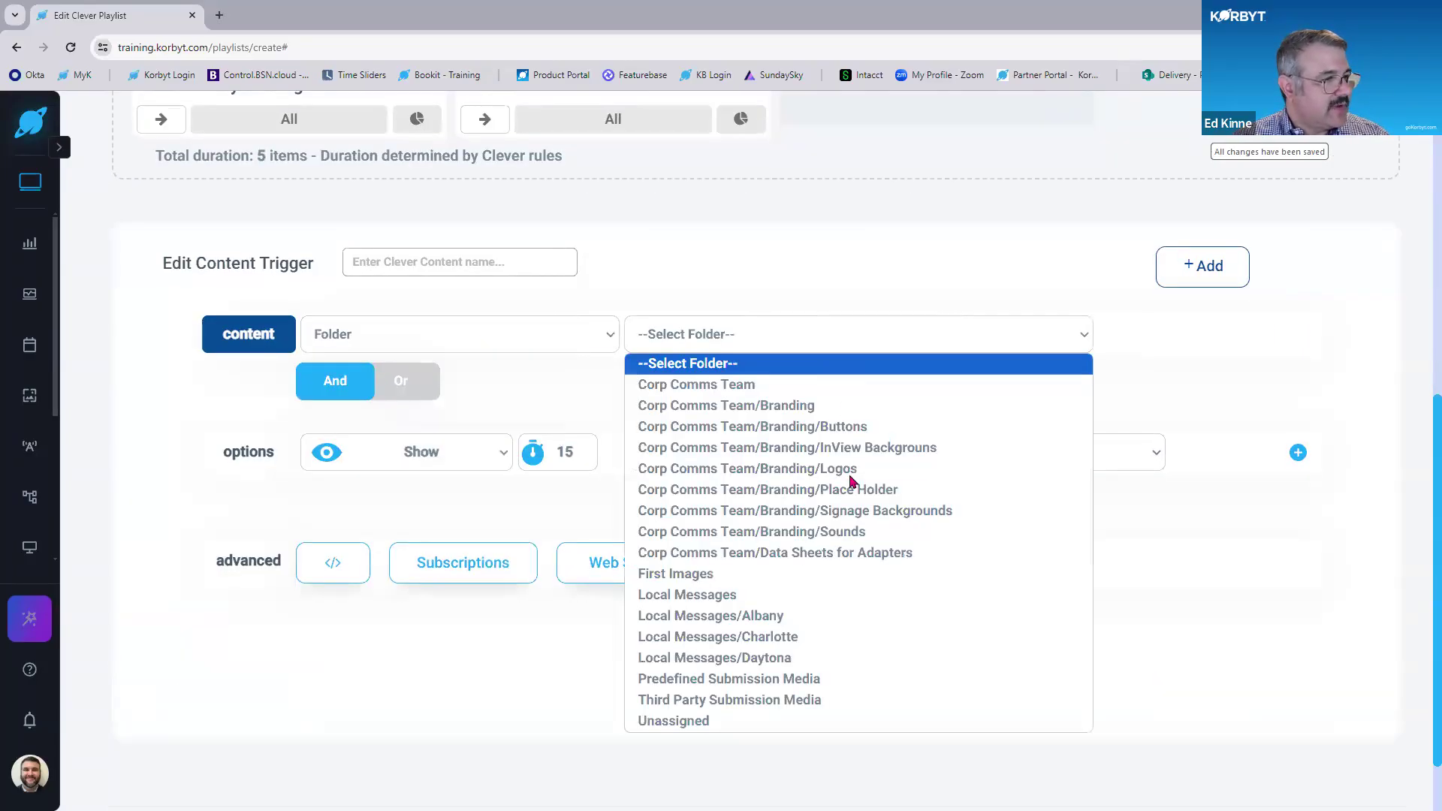
pyautogui.click(843, 657)
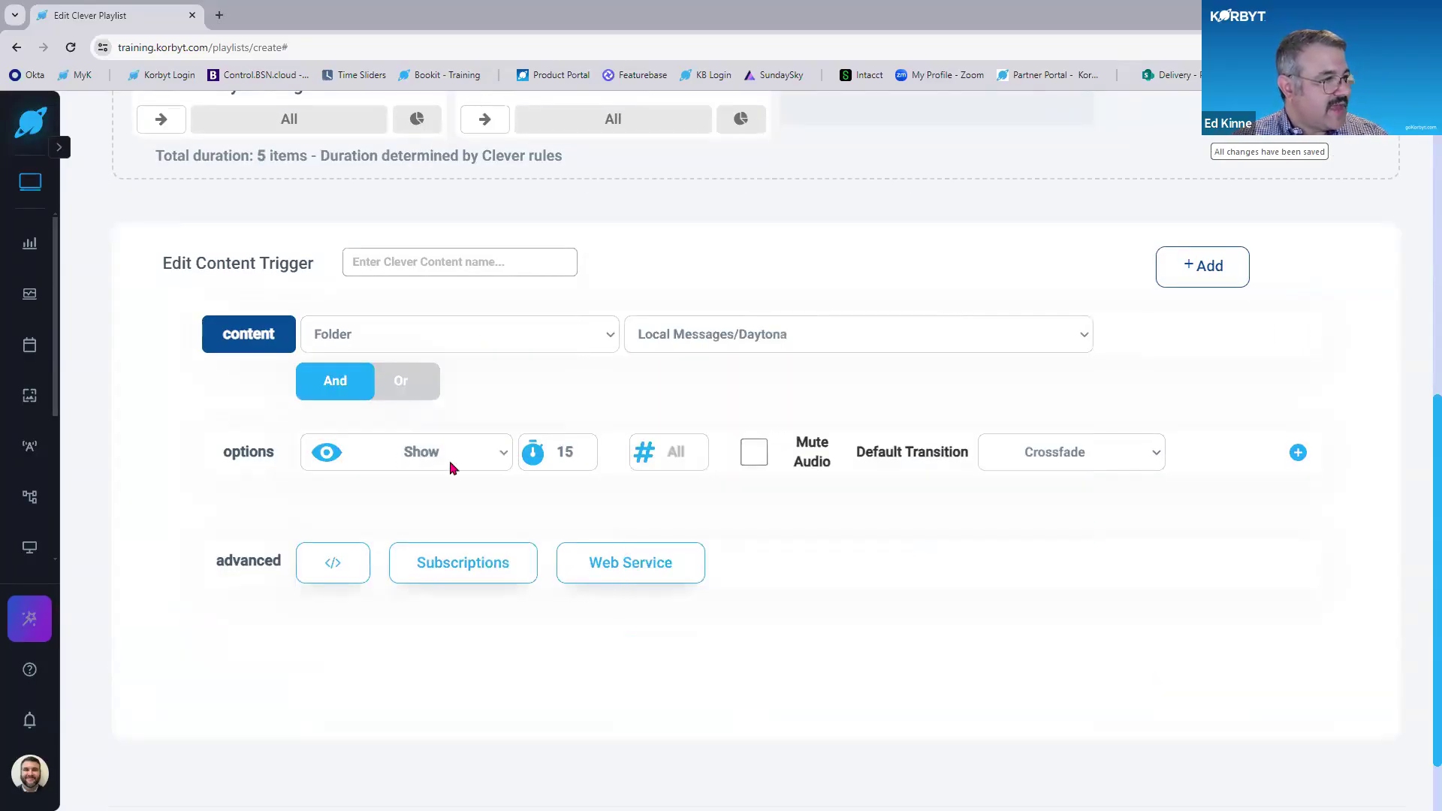
pyautogui.doubleClick(559, 451)
pyautogui.write('20')
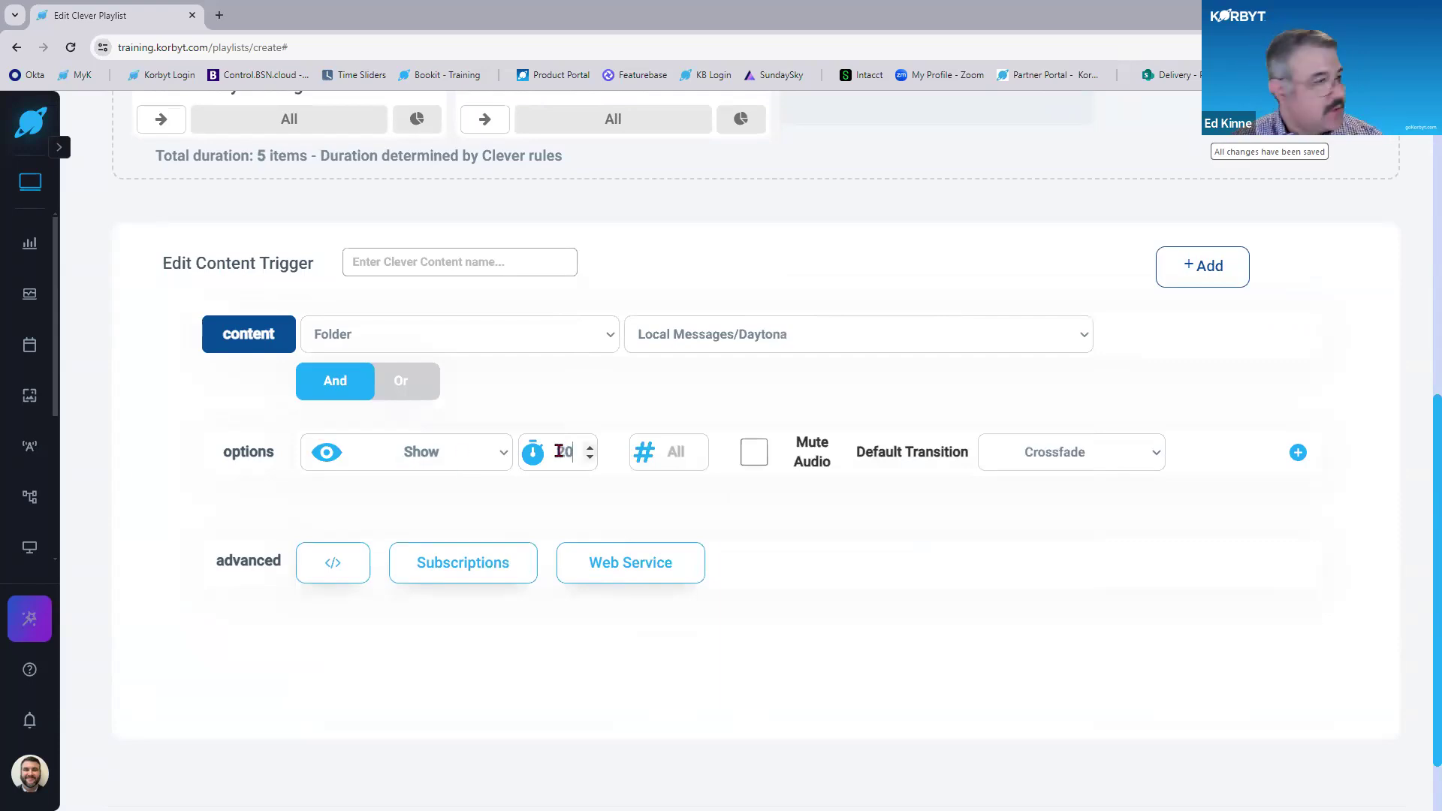
# Add an order option to the Daytona trigger and set it to A to Z.
pyautogui.click(1299, 453)
pyautogui.click(469, 514)
pyautogui.click(467, 554)
pyautogui.click(583, 501)
pyautogui.click(595, 590)
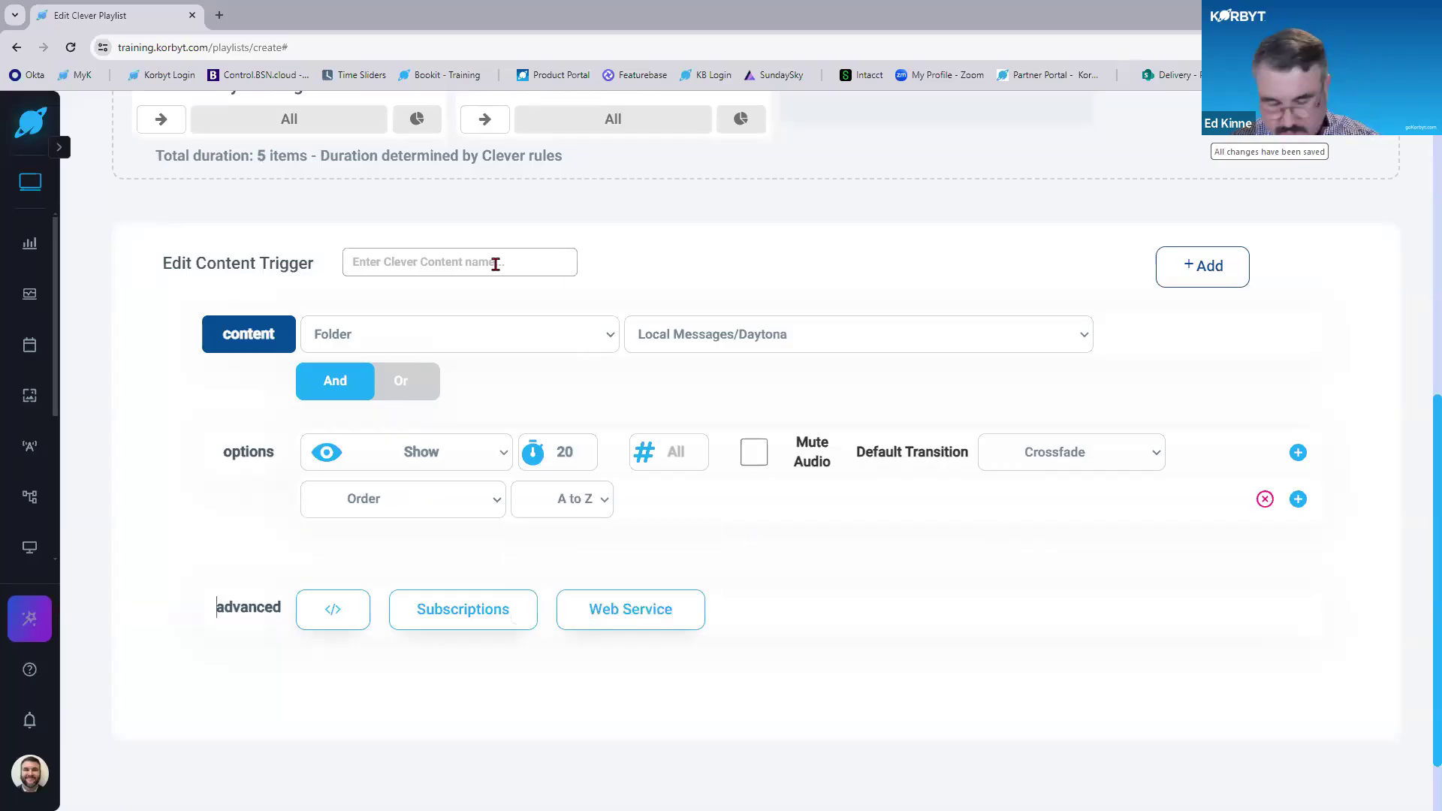
# Add the trigger to the playlist as Daytona Local Content and reopen it to review its settings.
pyautogui.write('Daytona Local Content')
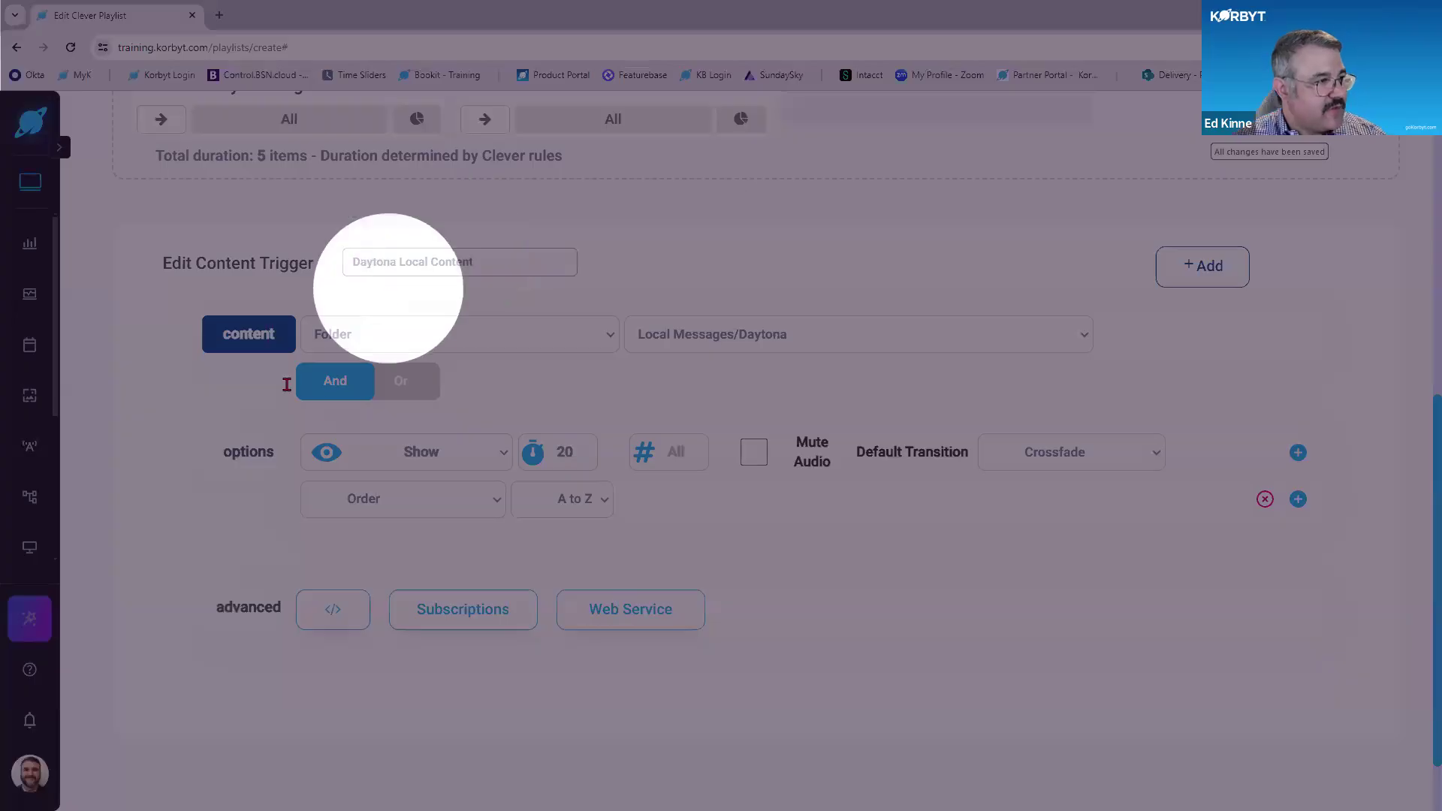
pyautogui.click(1217, 280)
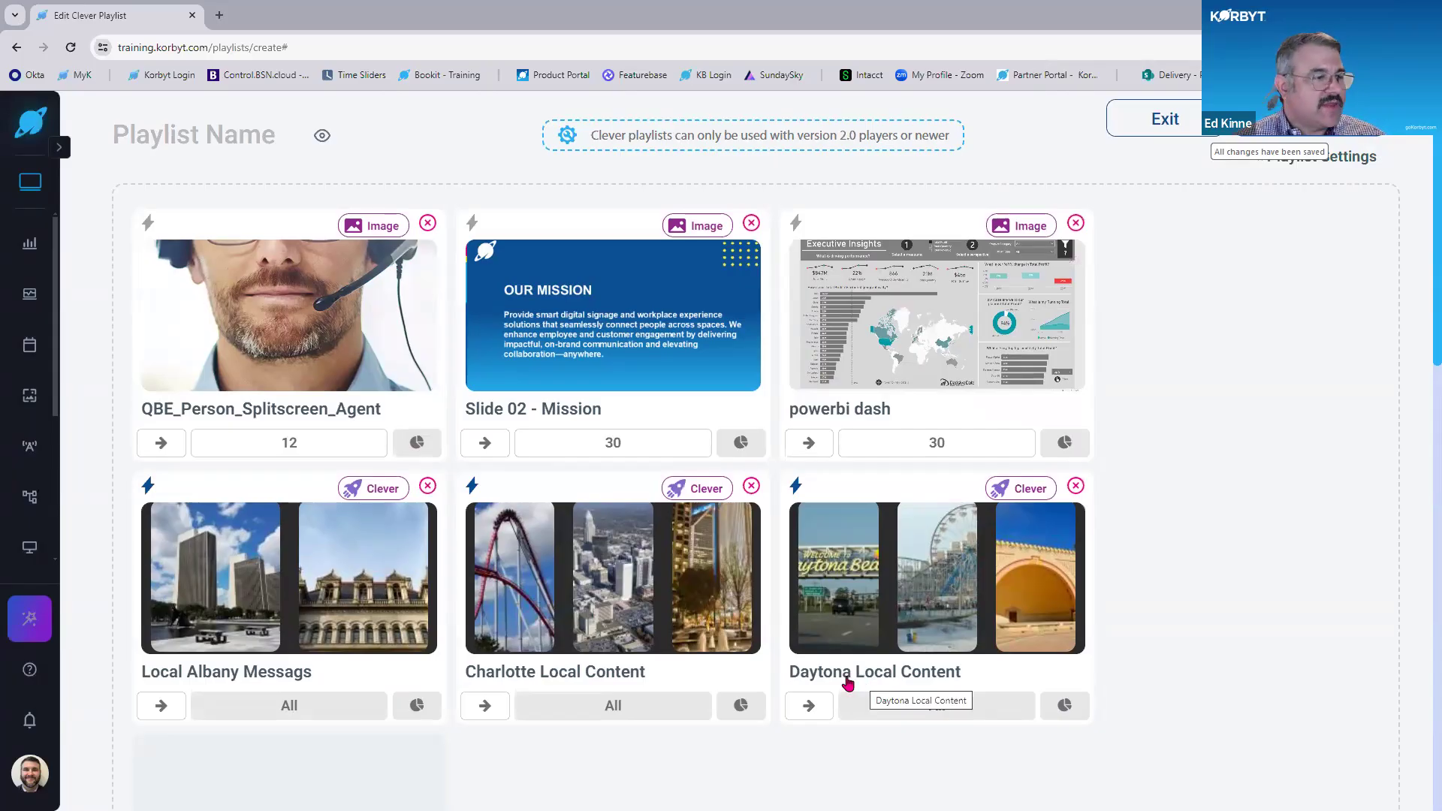
pyautogui.click(796, 486)
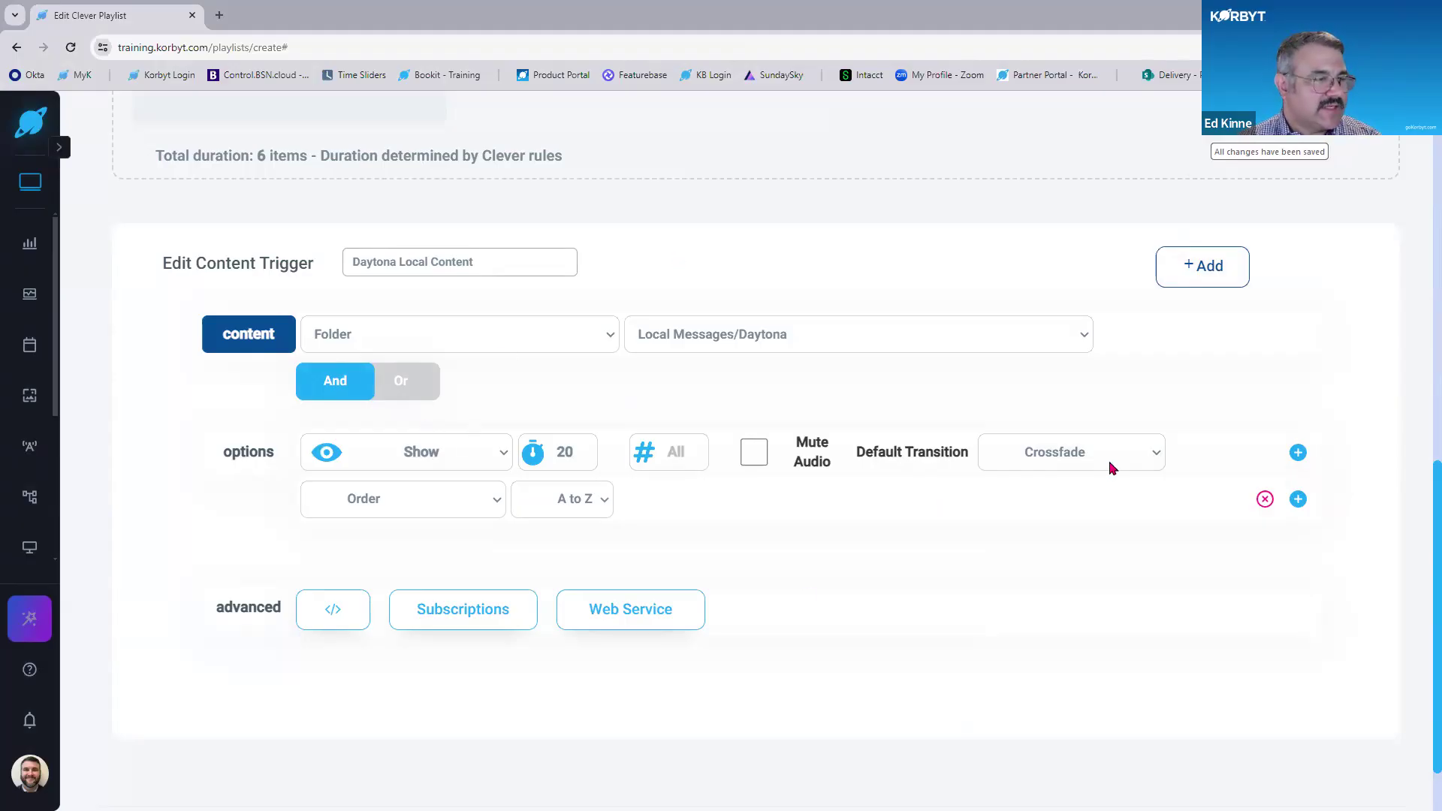
pyautogui.scroll(10, 1002, 593)
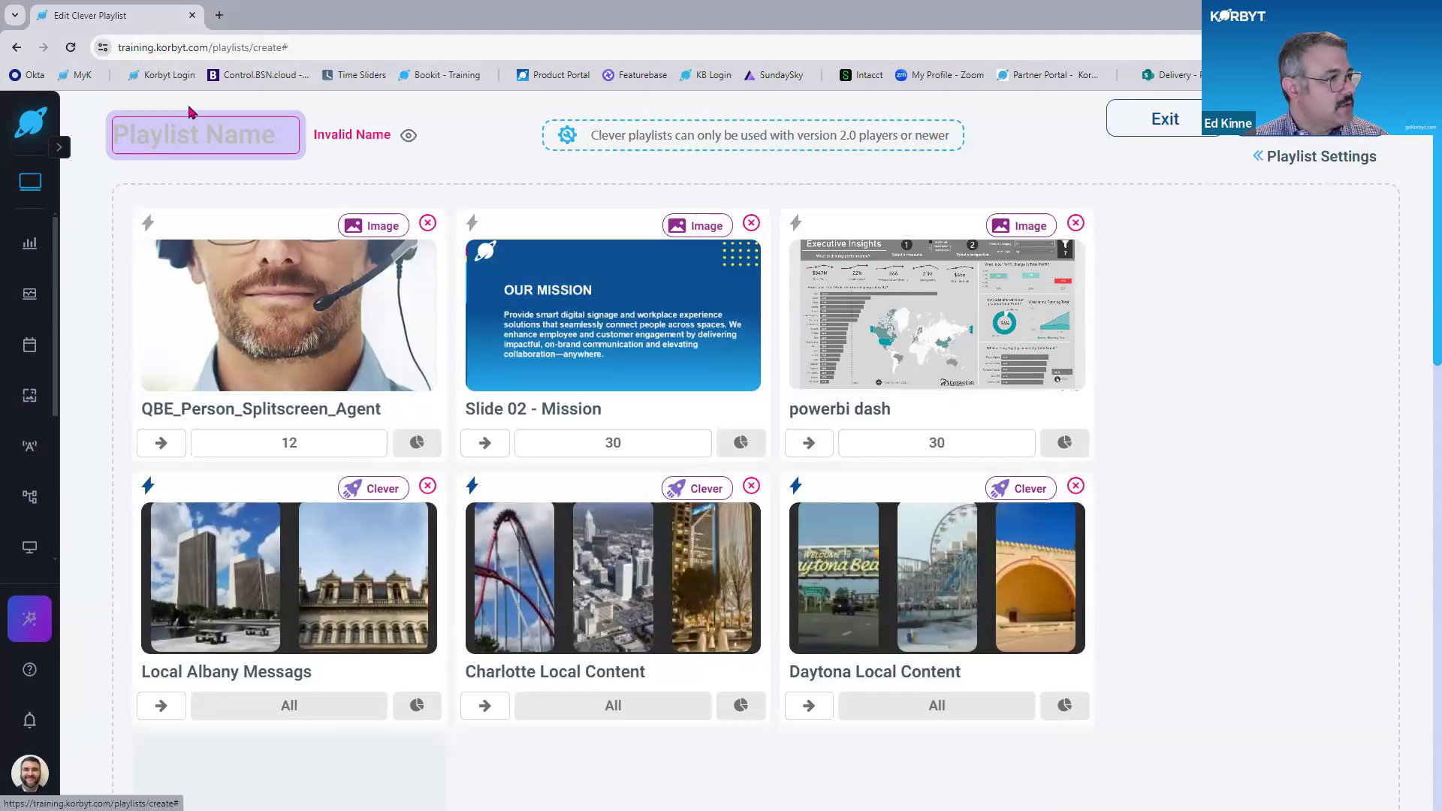
# Name the playlist Training Tuesday 01.
pyautogui.click(181, 135)
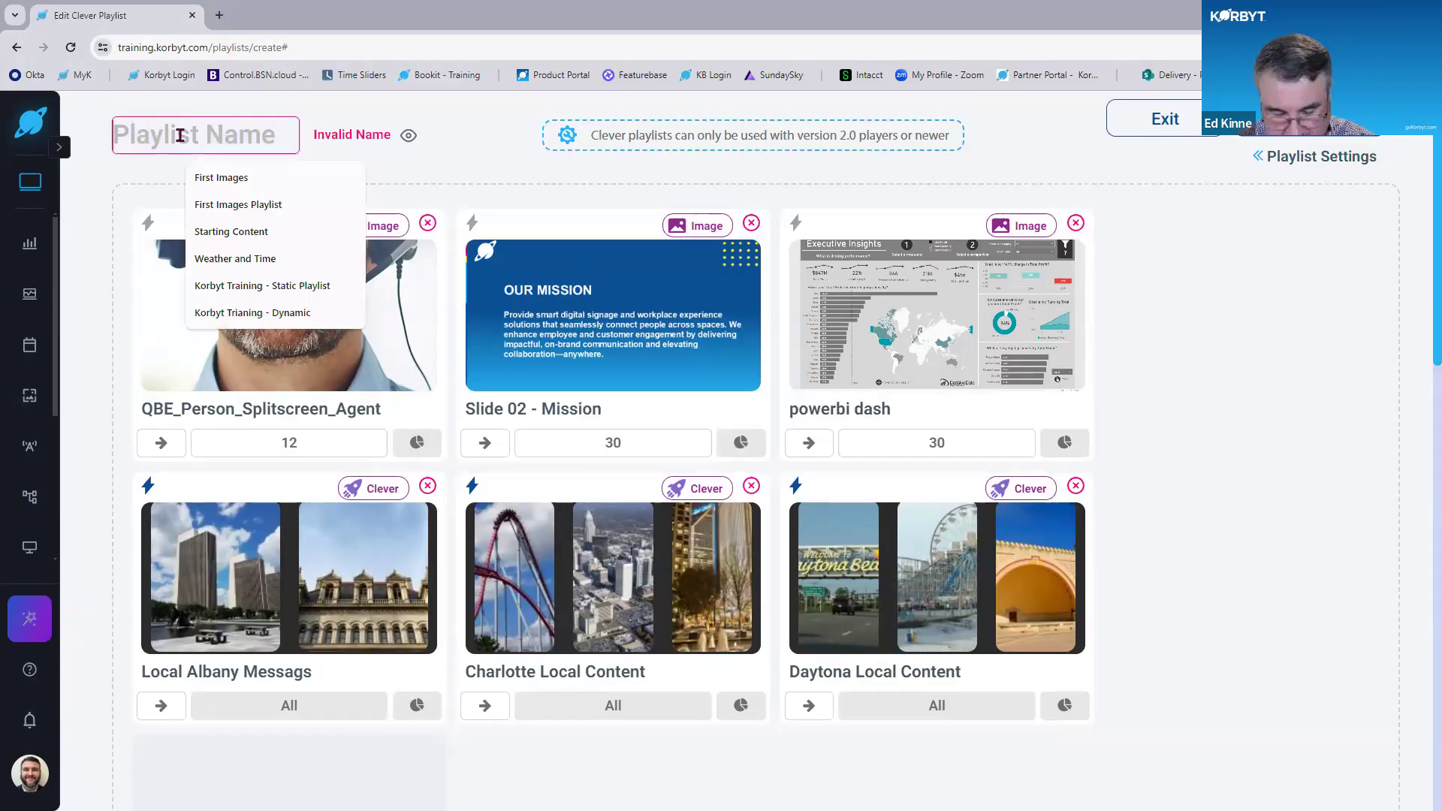
pyautogui.write('Trainign')
pyautogui.press('BackSpace')
pyautogui.press('BackSpace')
pyautogui.press('BackSpace')
pyautogui.write('ing Tuesday')
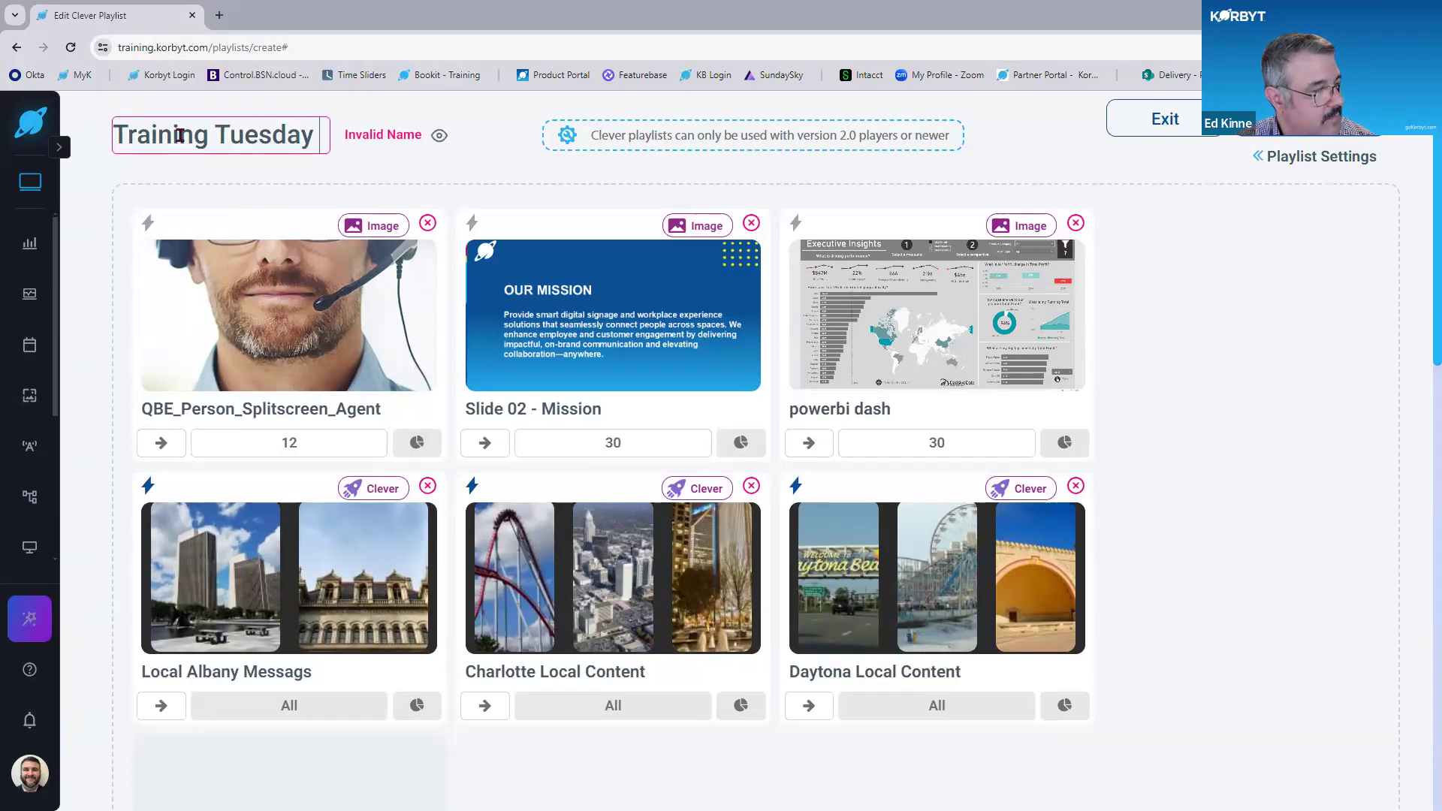
pyautogui.write(' 01')
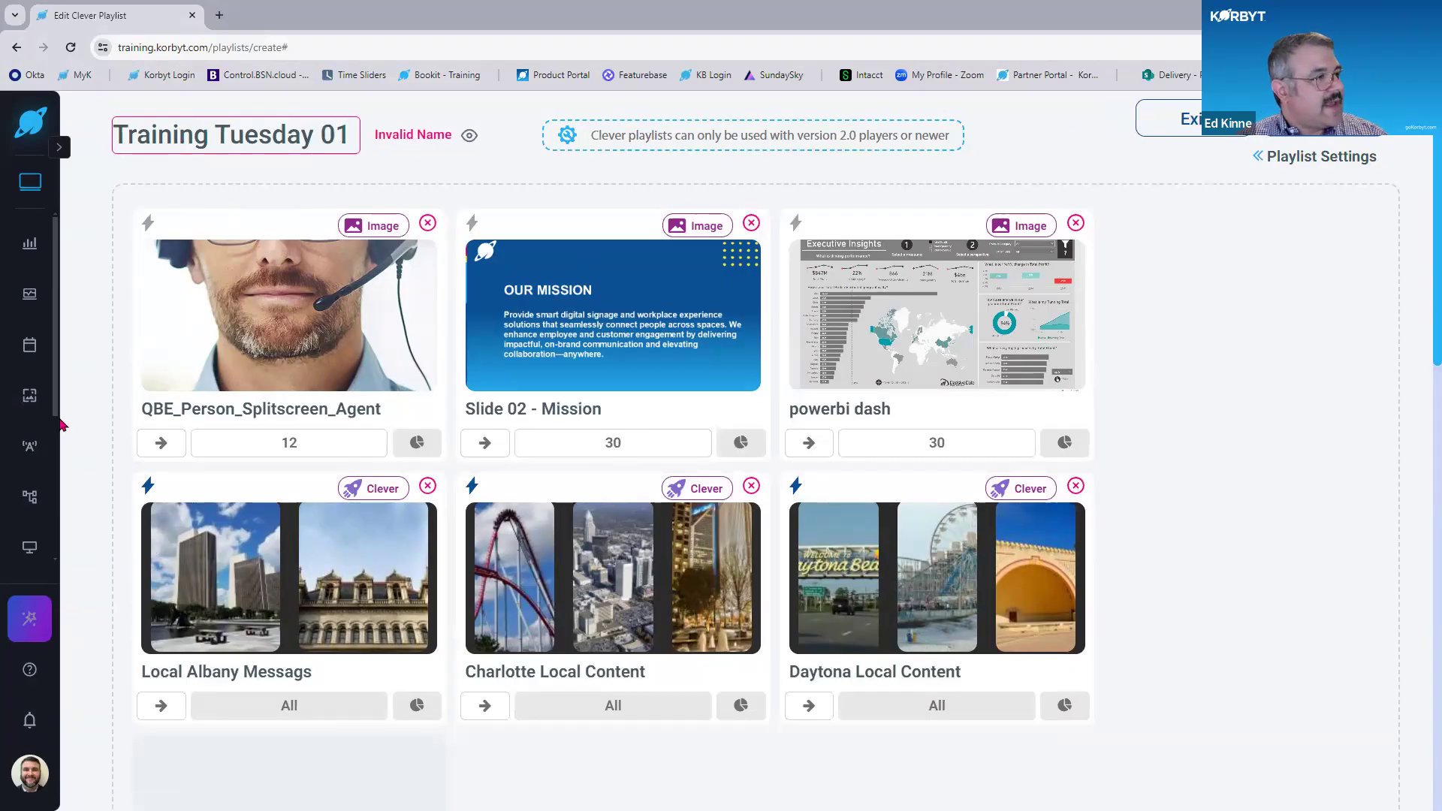
# Open the Media Manager and examine the contents of the Local Messages/Albany folder.
pyautogui.hotkey('ctrl', '-')
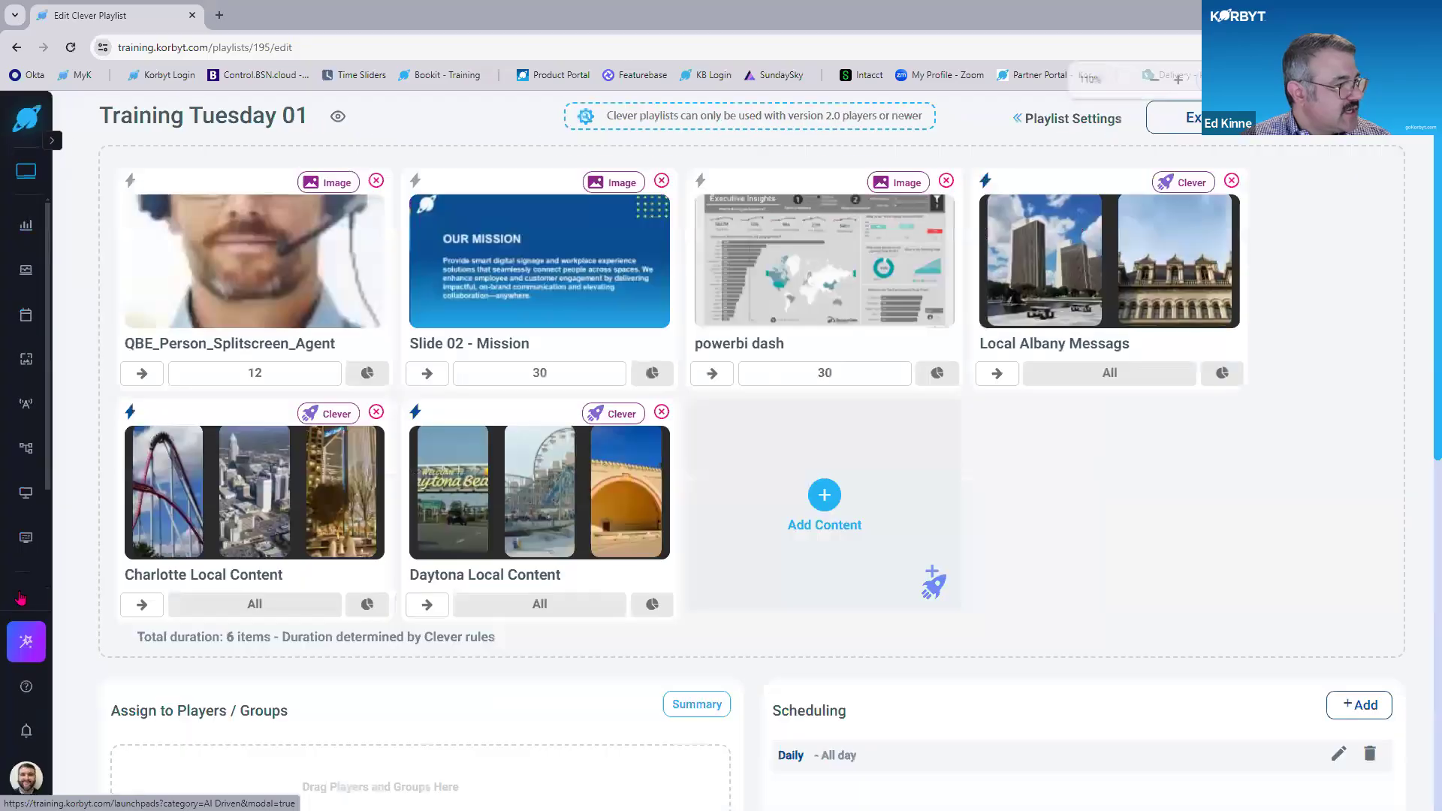
pyautogui.hotkey('ctrl', '-')
pyautogui.click(24, 559)
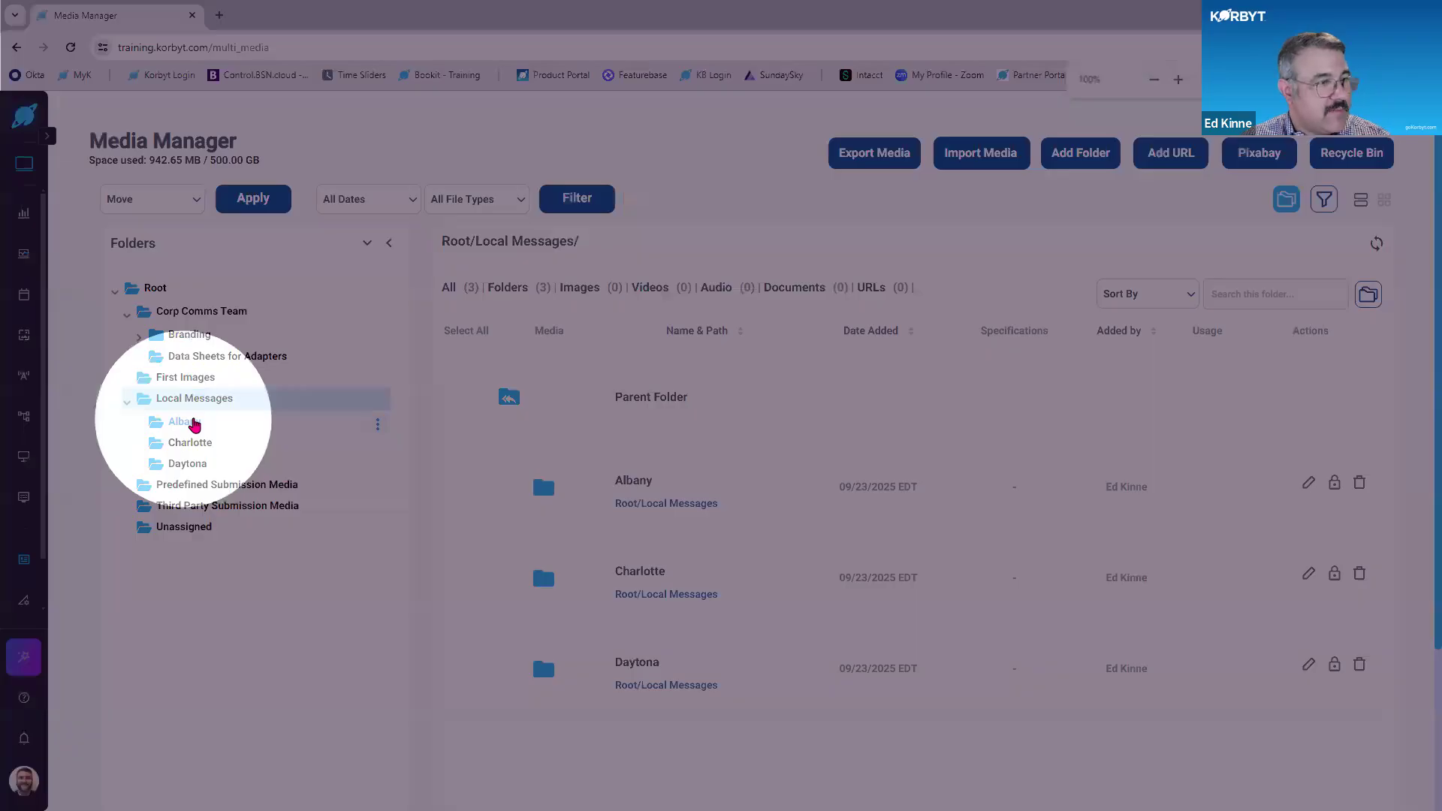
pyautogui.click(194, 423)
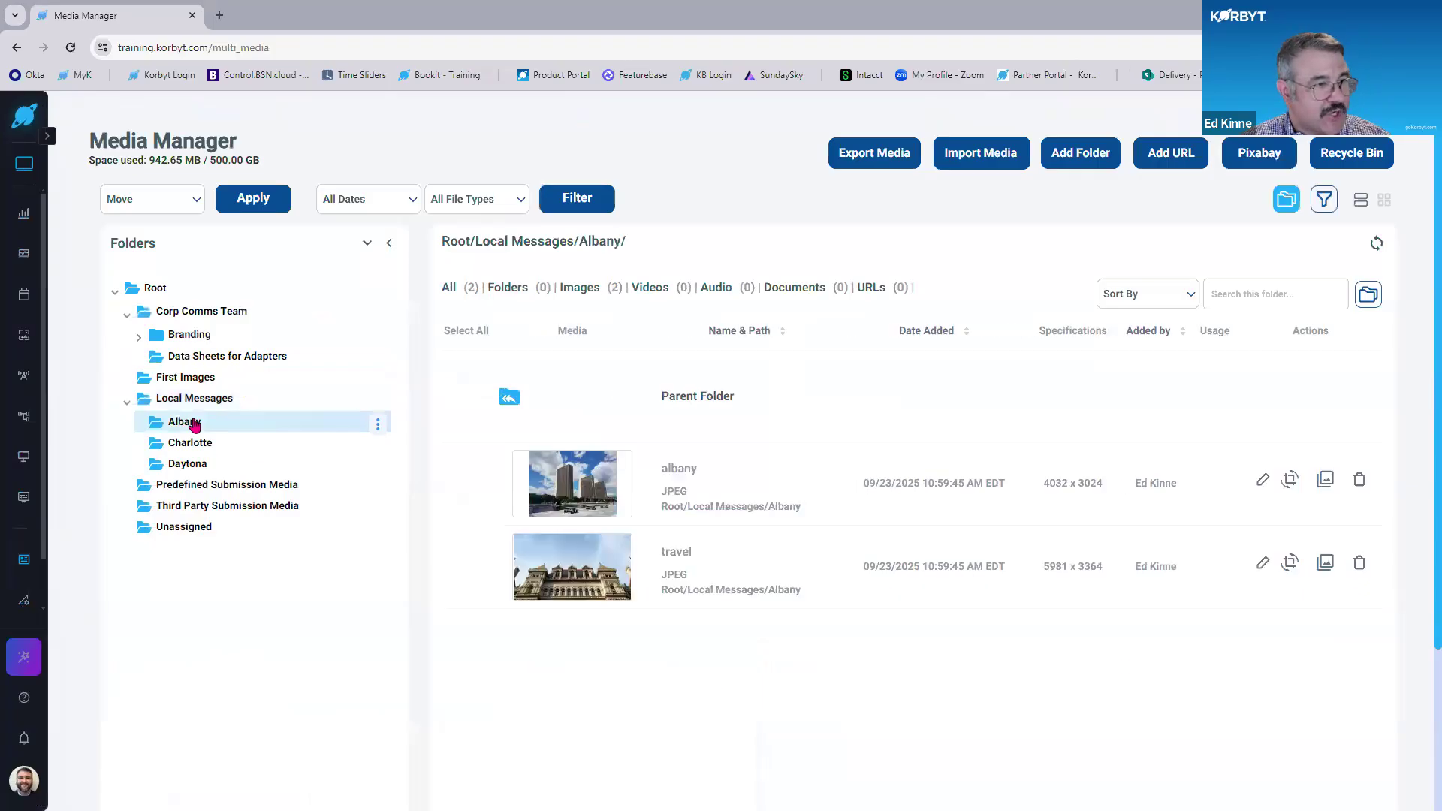
pyautogui.click(1253, 155)
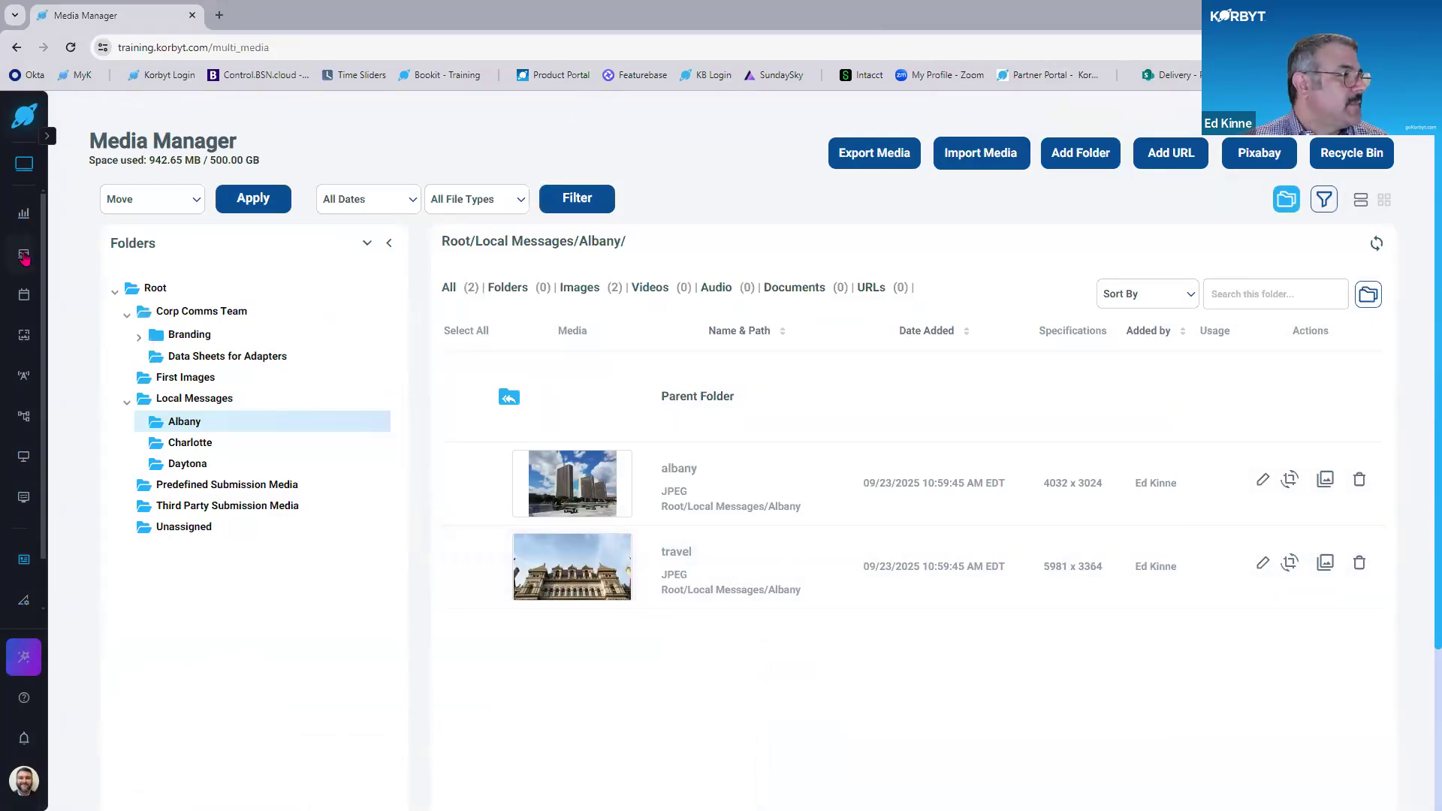
pyautogui.moveTo(24, 258)
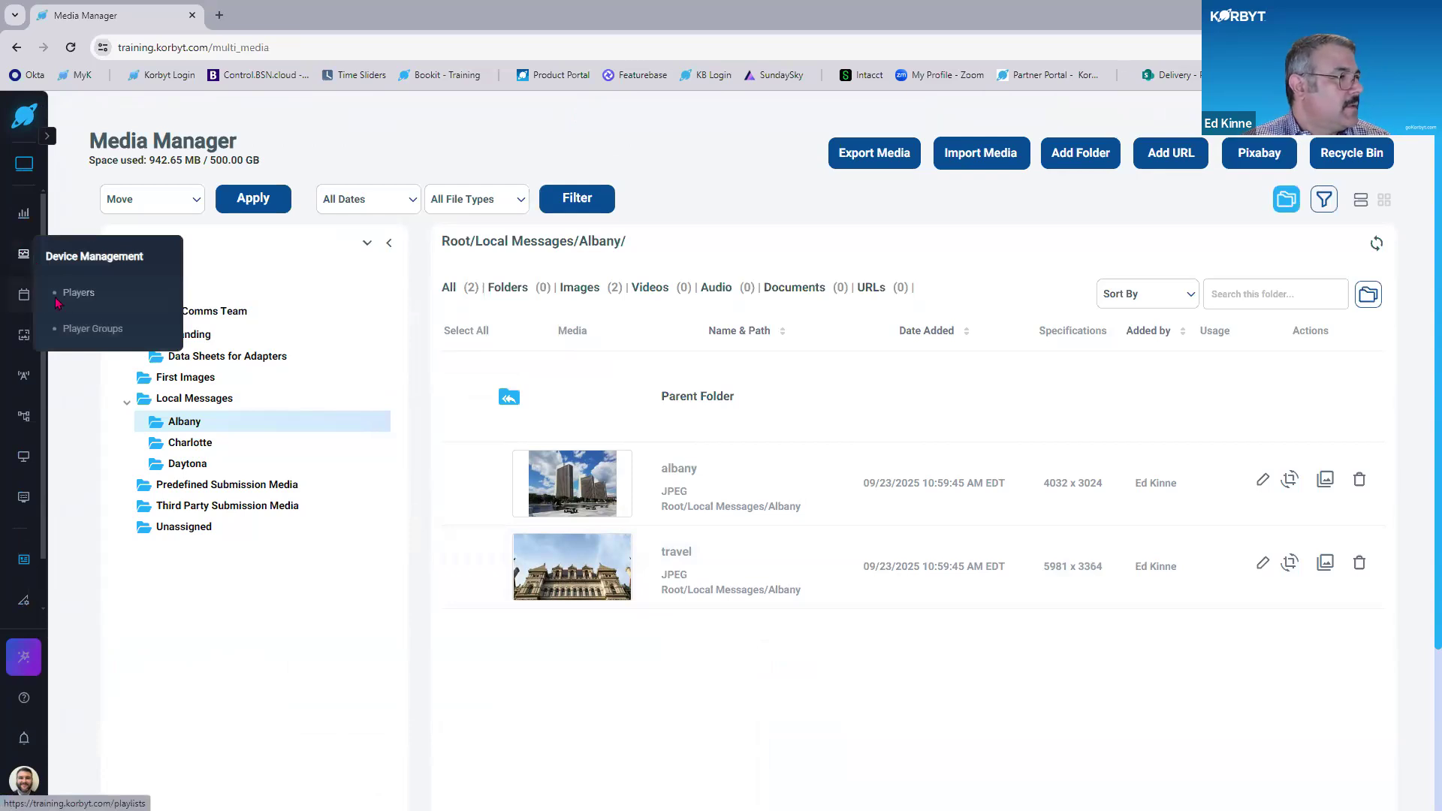
# Open the Training Tuesday 01 playlist for editing.
pyautogui.click(75, 335)
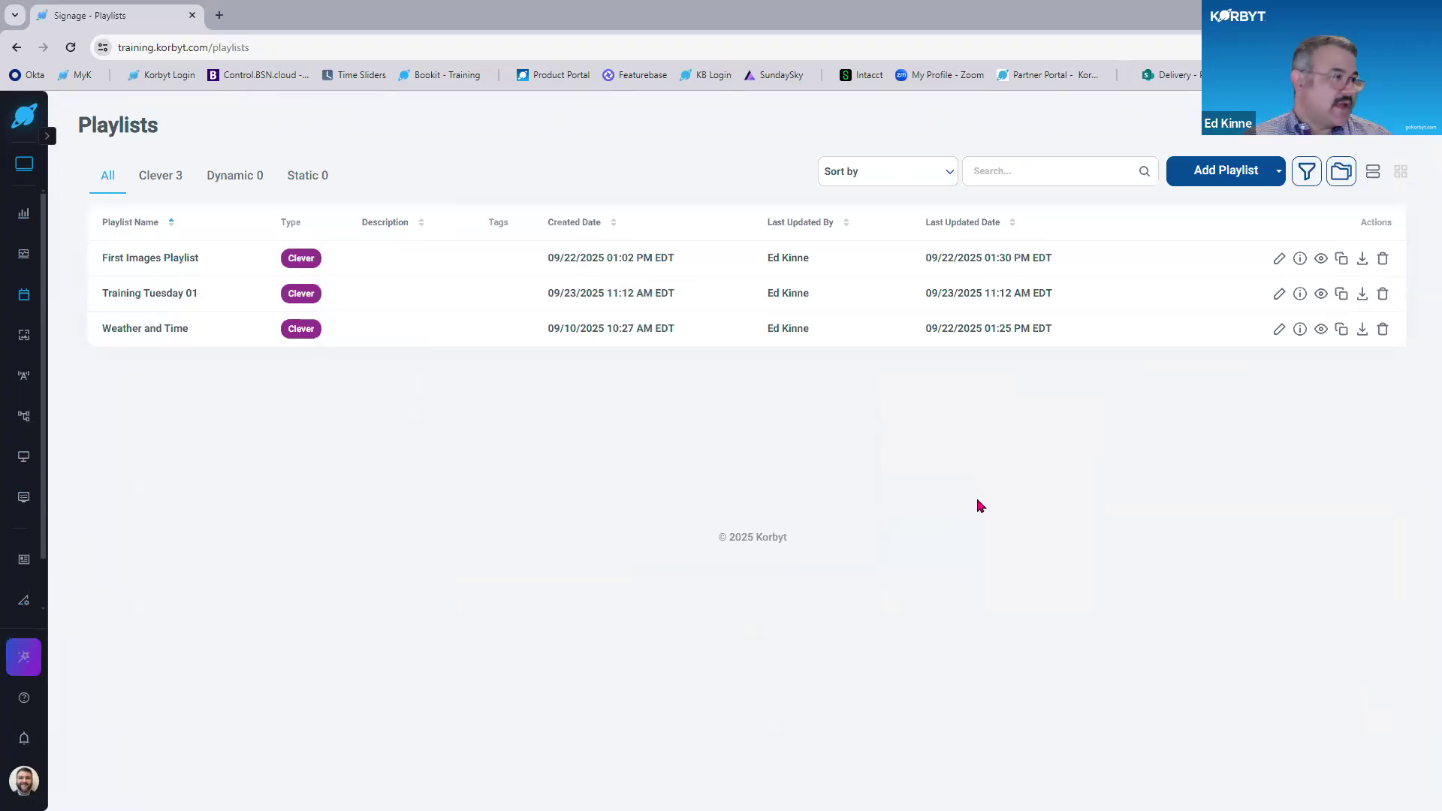
pyautogui.click(1279, 294)
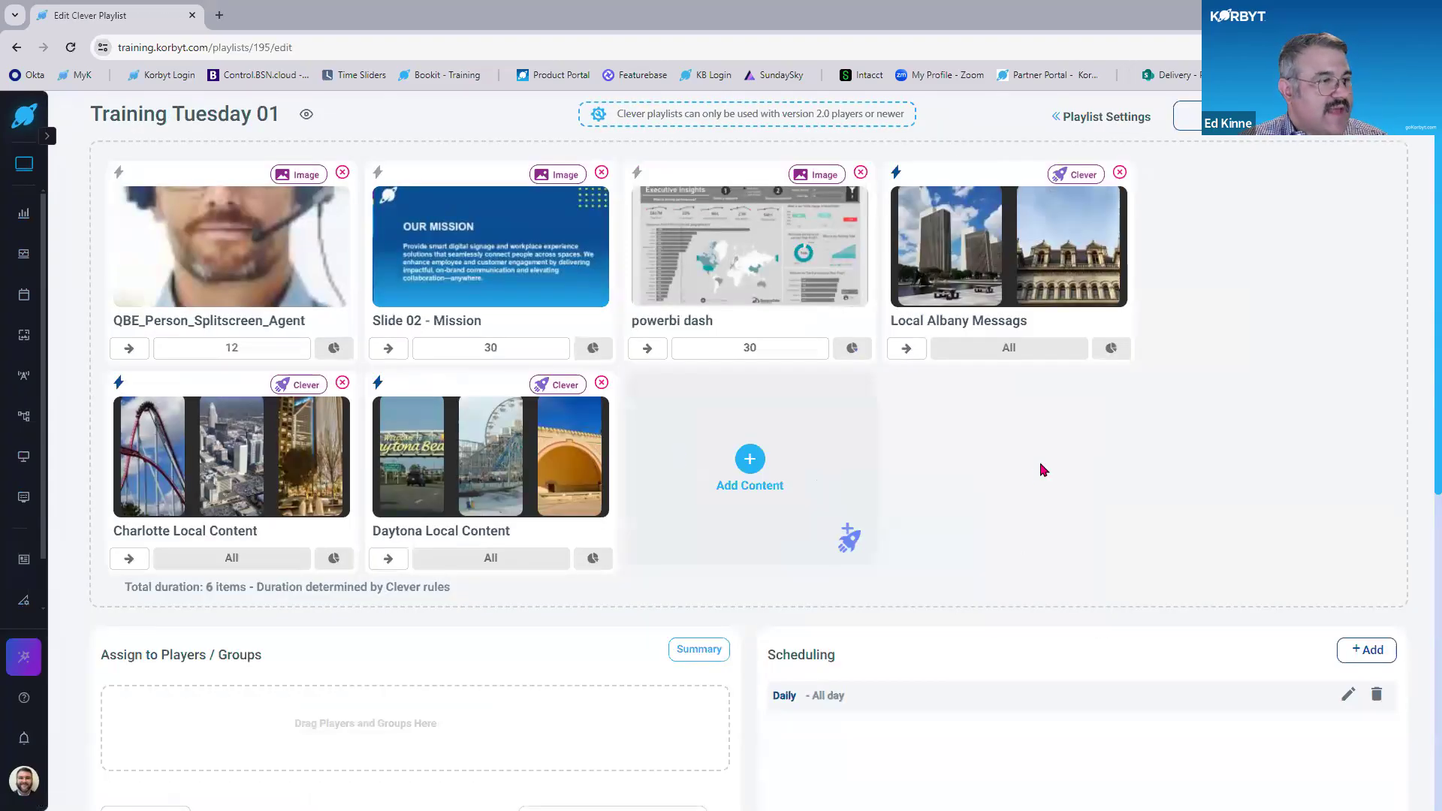
pyautogui.press('ctrl')
pyautogui.press('ctrl')
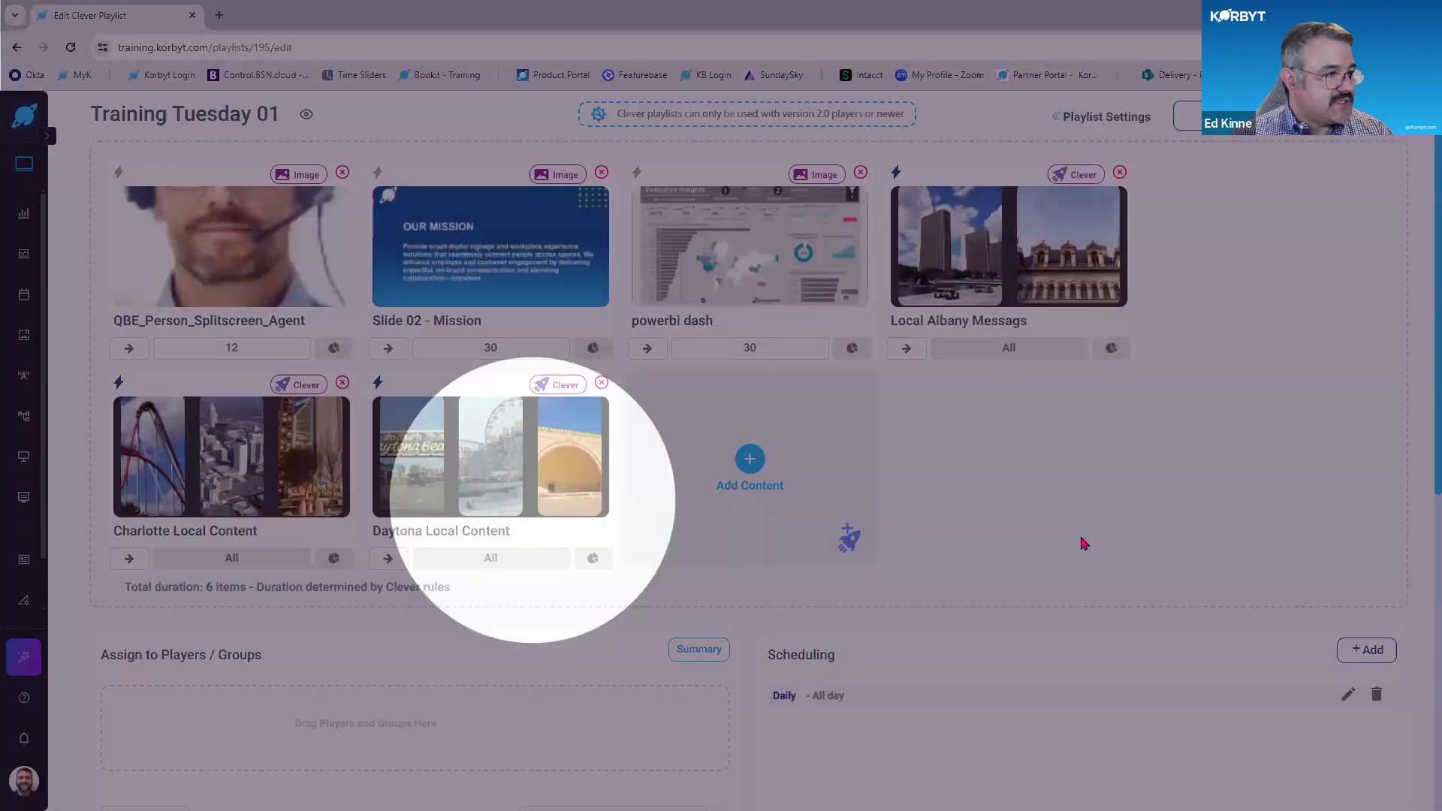
pyautogui.hotkey('ctrl', '+')
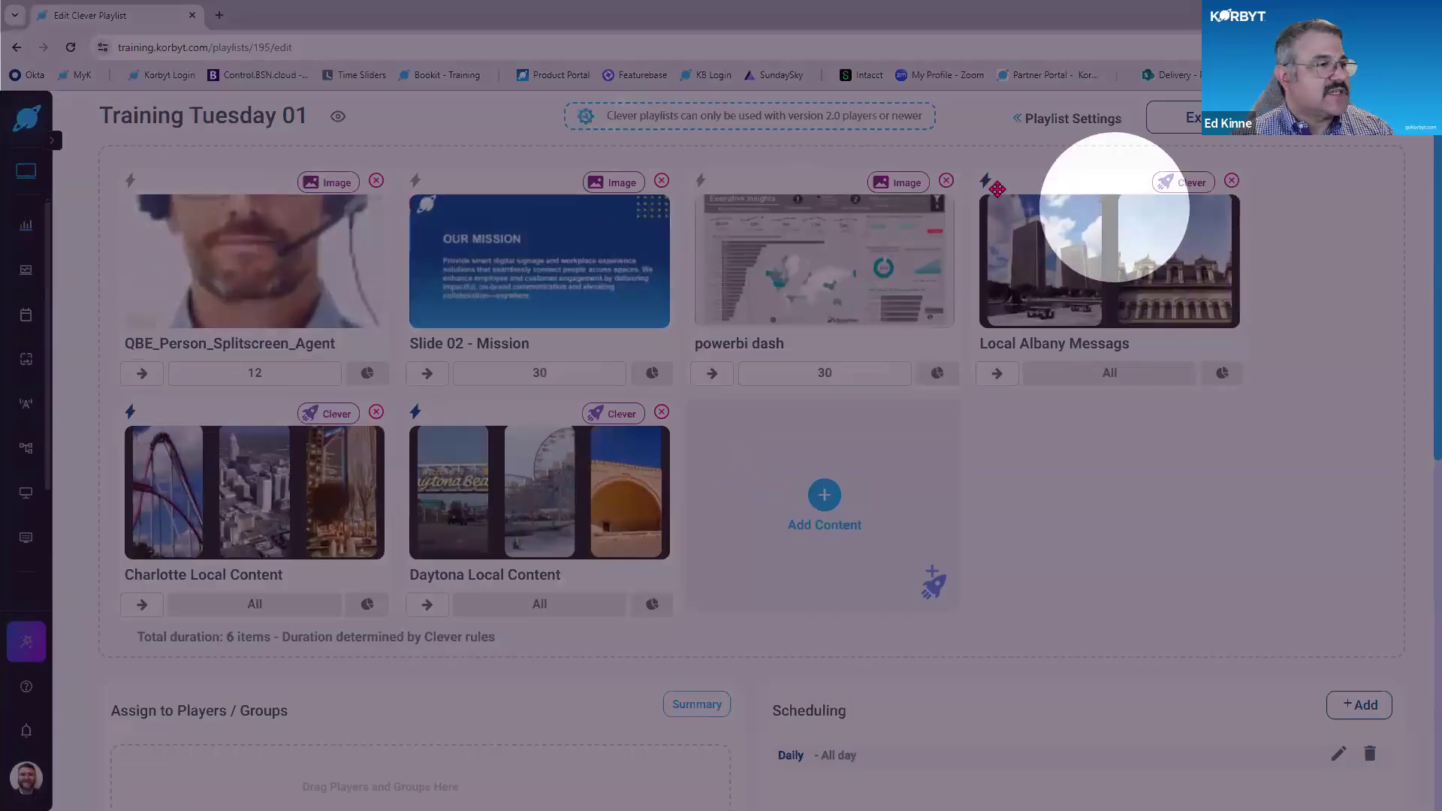
# Add a when condition to the Local Albany Messags trigger, based on the city field of the player metadata.
pyautogui.click(985, 181)
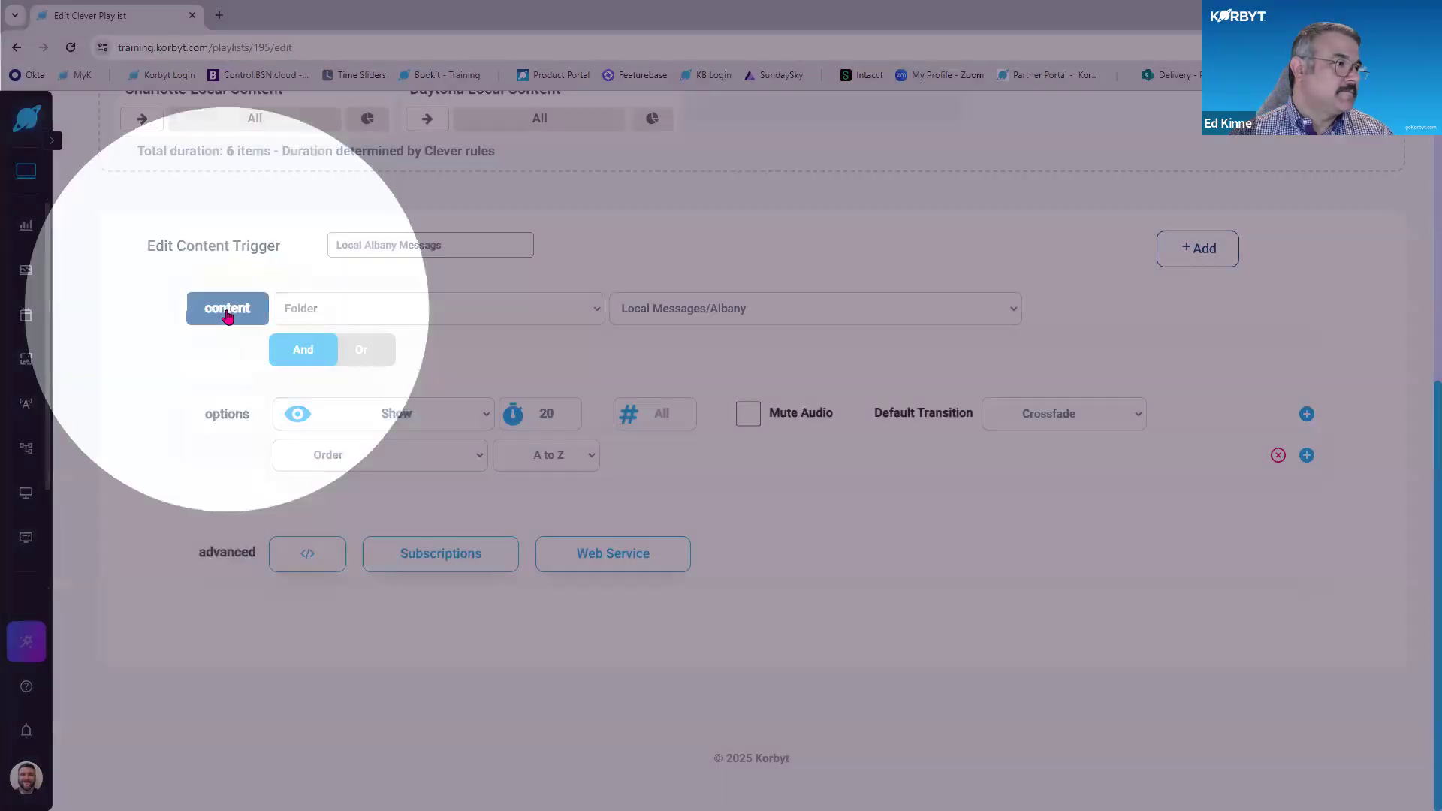
pyautogui.click(229, 312)
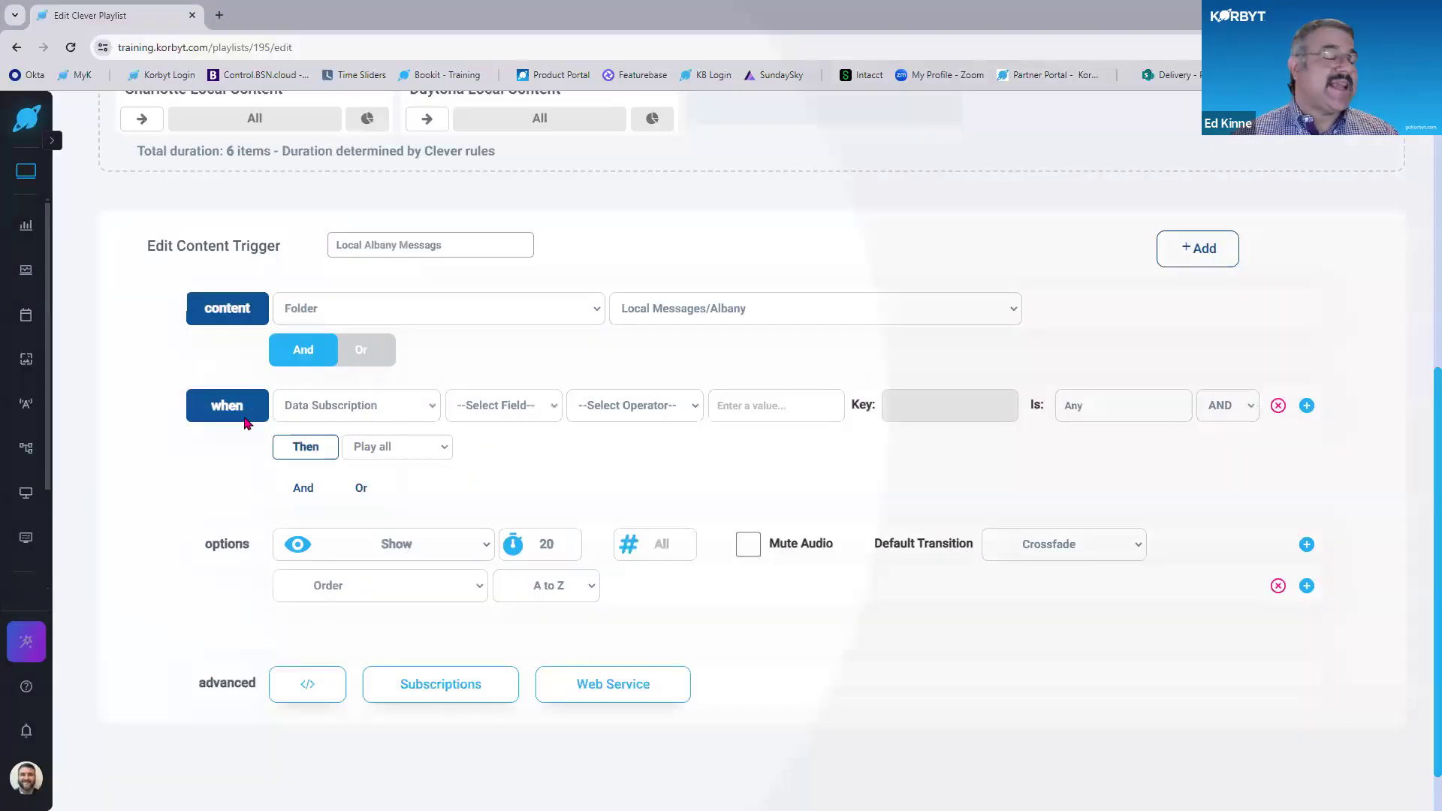
pyautogui.click(364, 405)
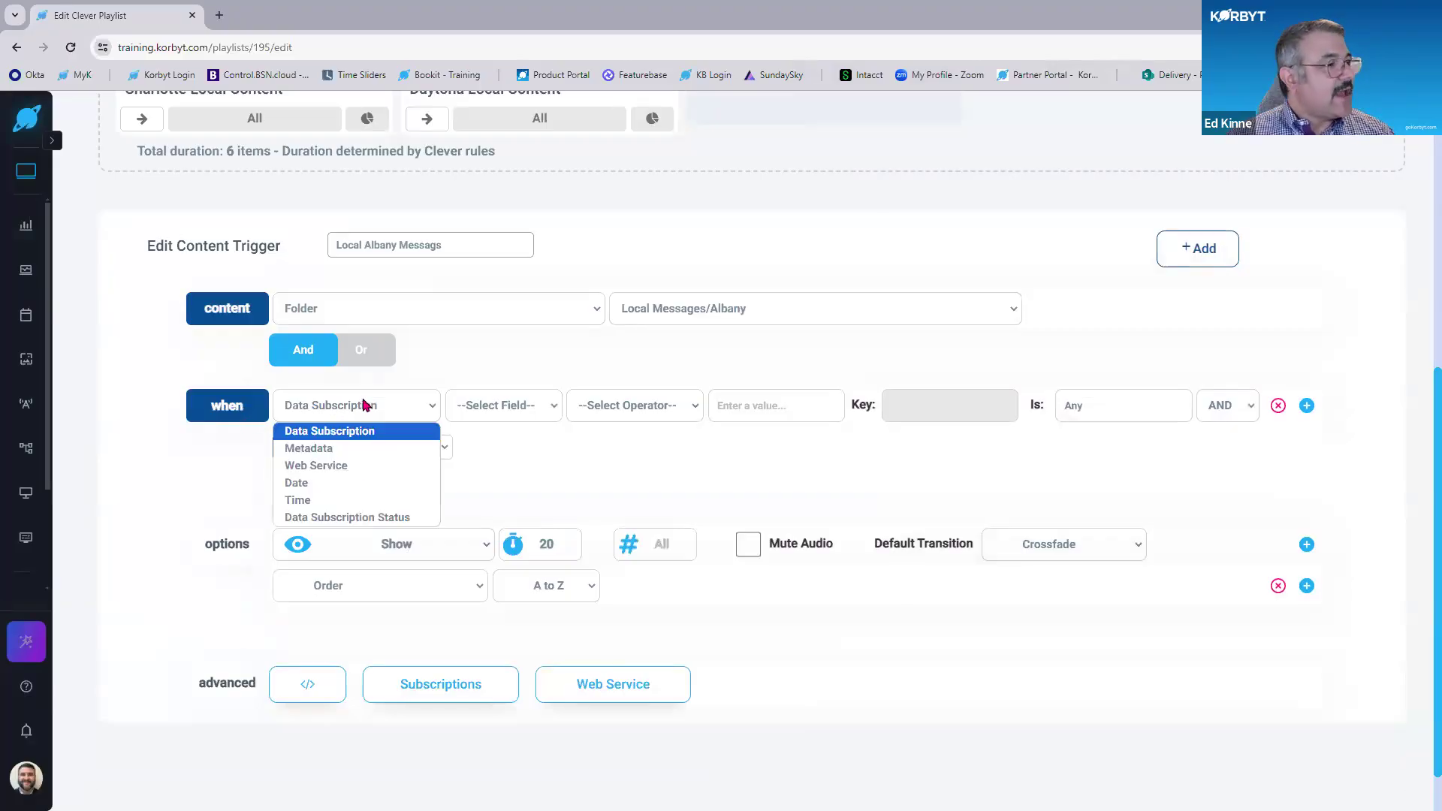
pyautogui.click(369, 449)
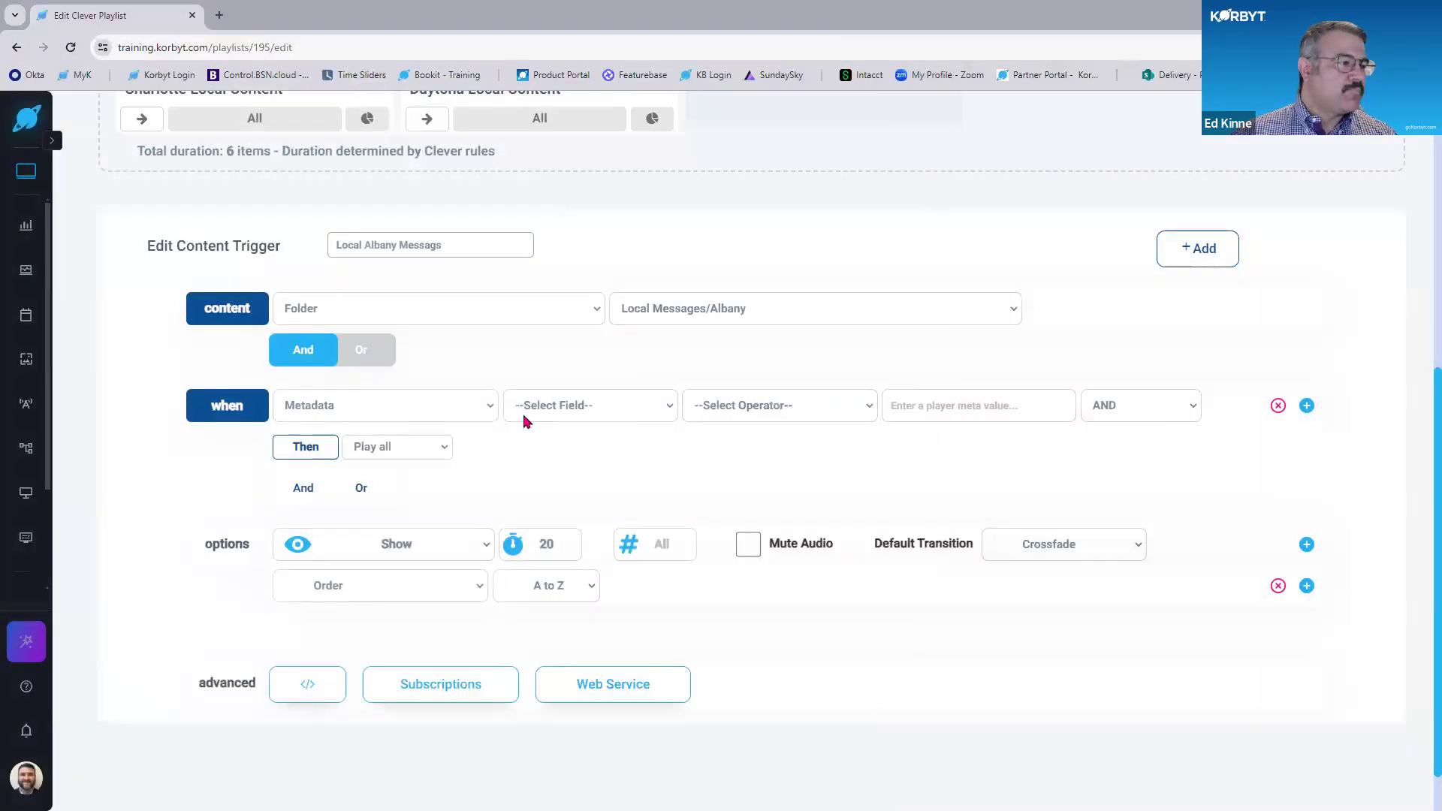
pyautogui.click(581, 419)
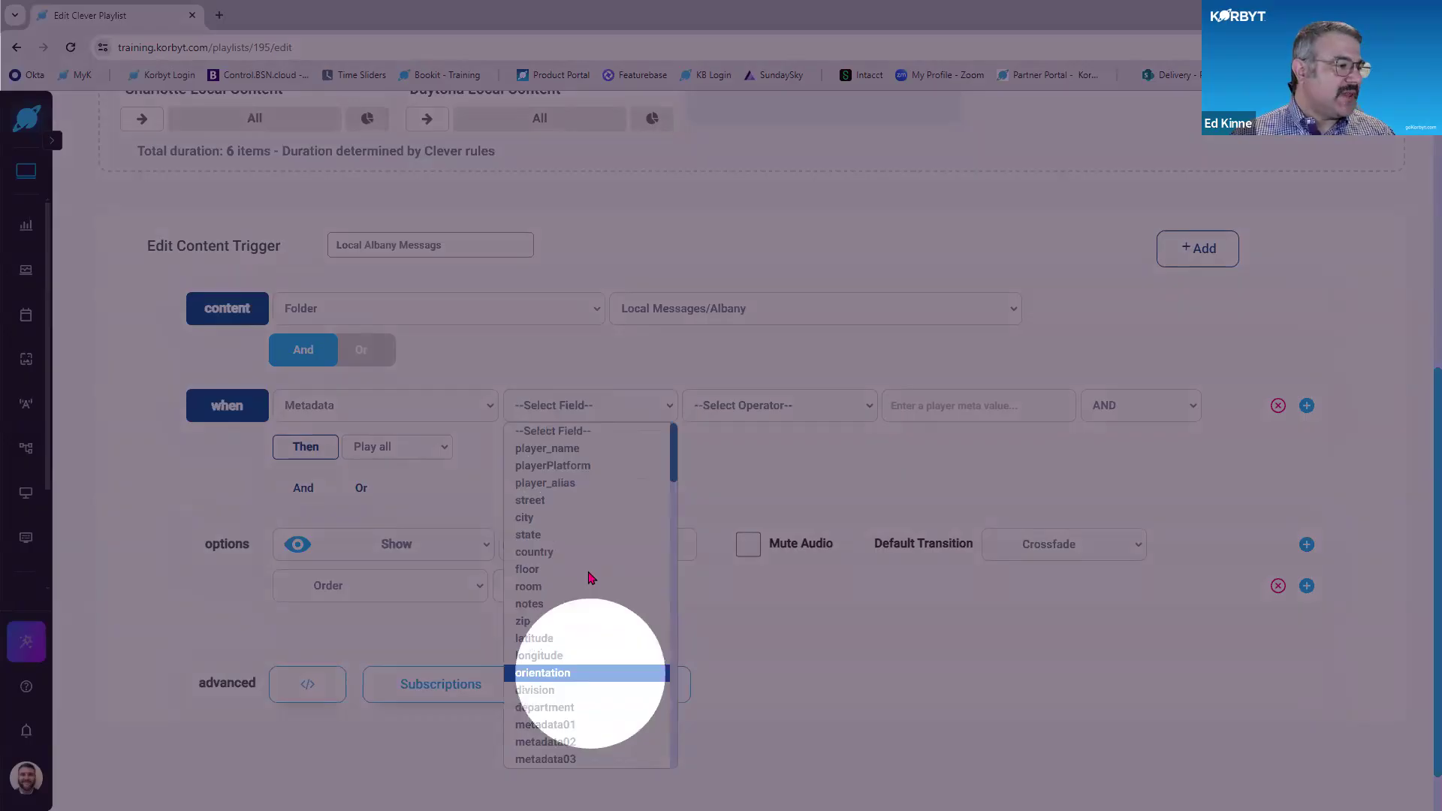
pyautogui.click(530, 517)
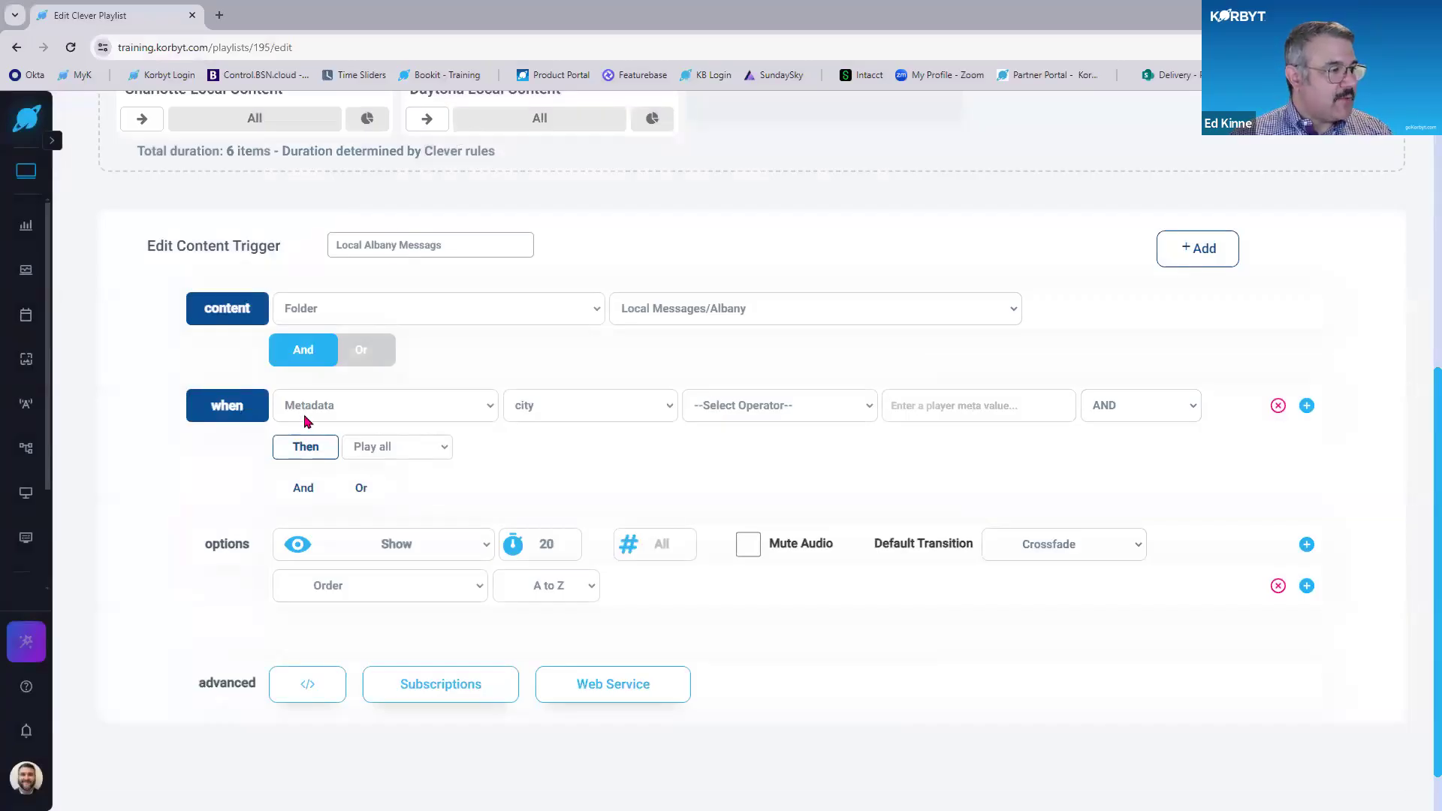
# Set the Albany trigger's city condition to Is Albany and apply the trigger to the playlist.
pyautogui.press('ctrl')
pyautogui.press('ctrl')
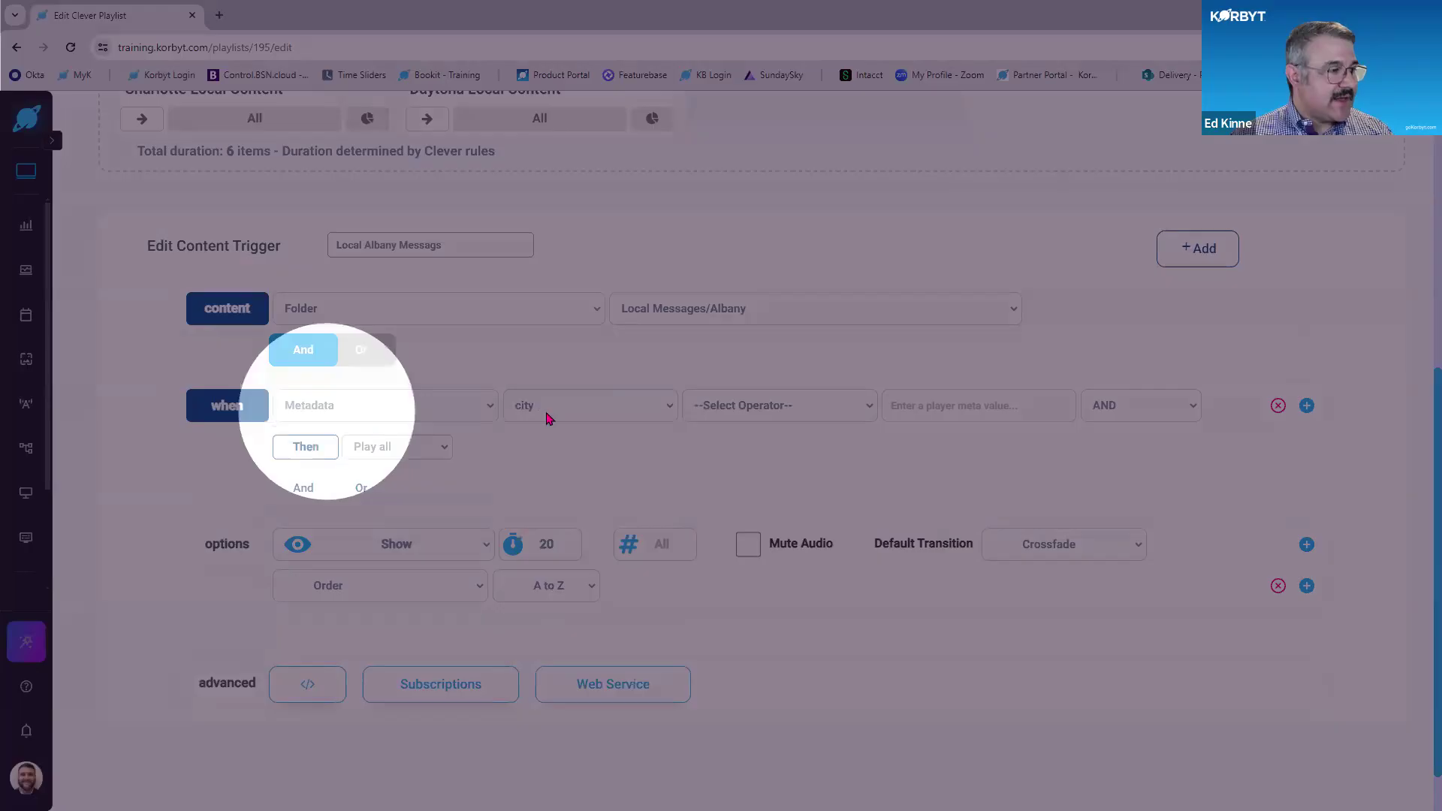
pyautogui.click(755, 406)
pyautogui.click(754, 451)
pyautogui.click(902, 422)
pyautogui.write('Albany')
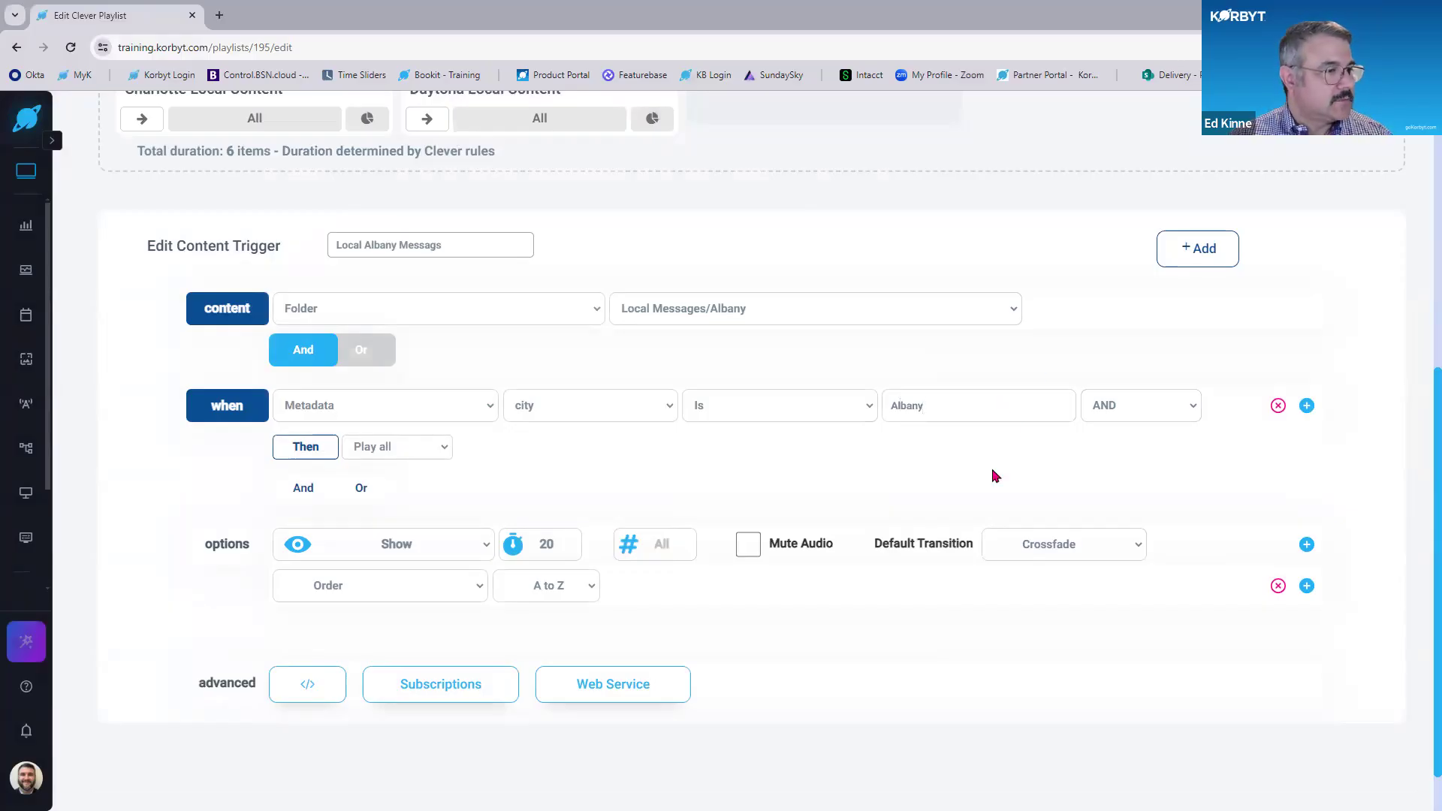
pyautogui.click(1193, 250)
pyautogui.scroll(3, 1086, 375)
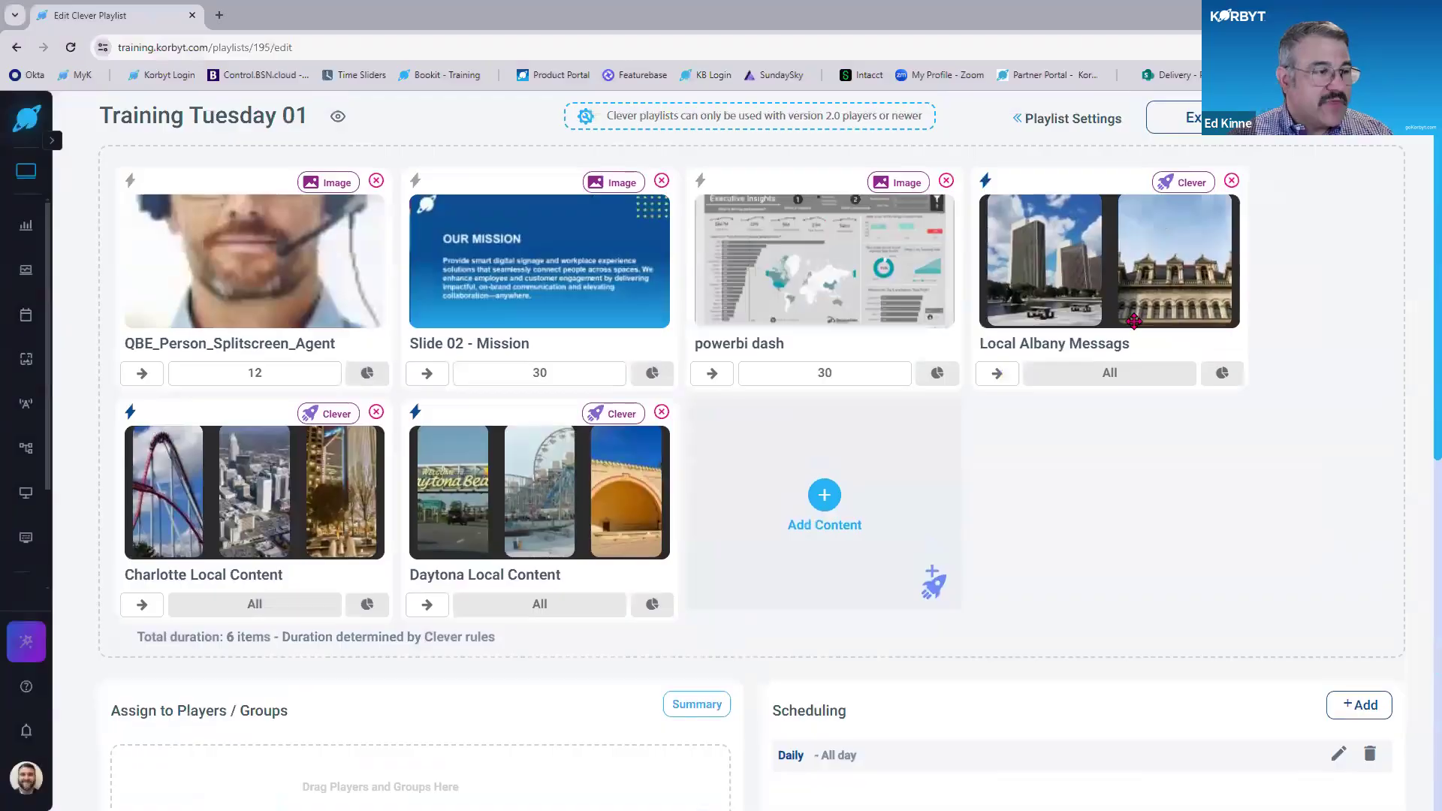
# Save the Training Tuesday 01 playlist.
pyautogui.press('ctrl')
pyautogui.press('ctrl')
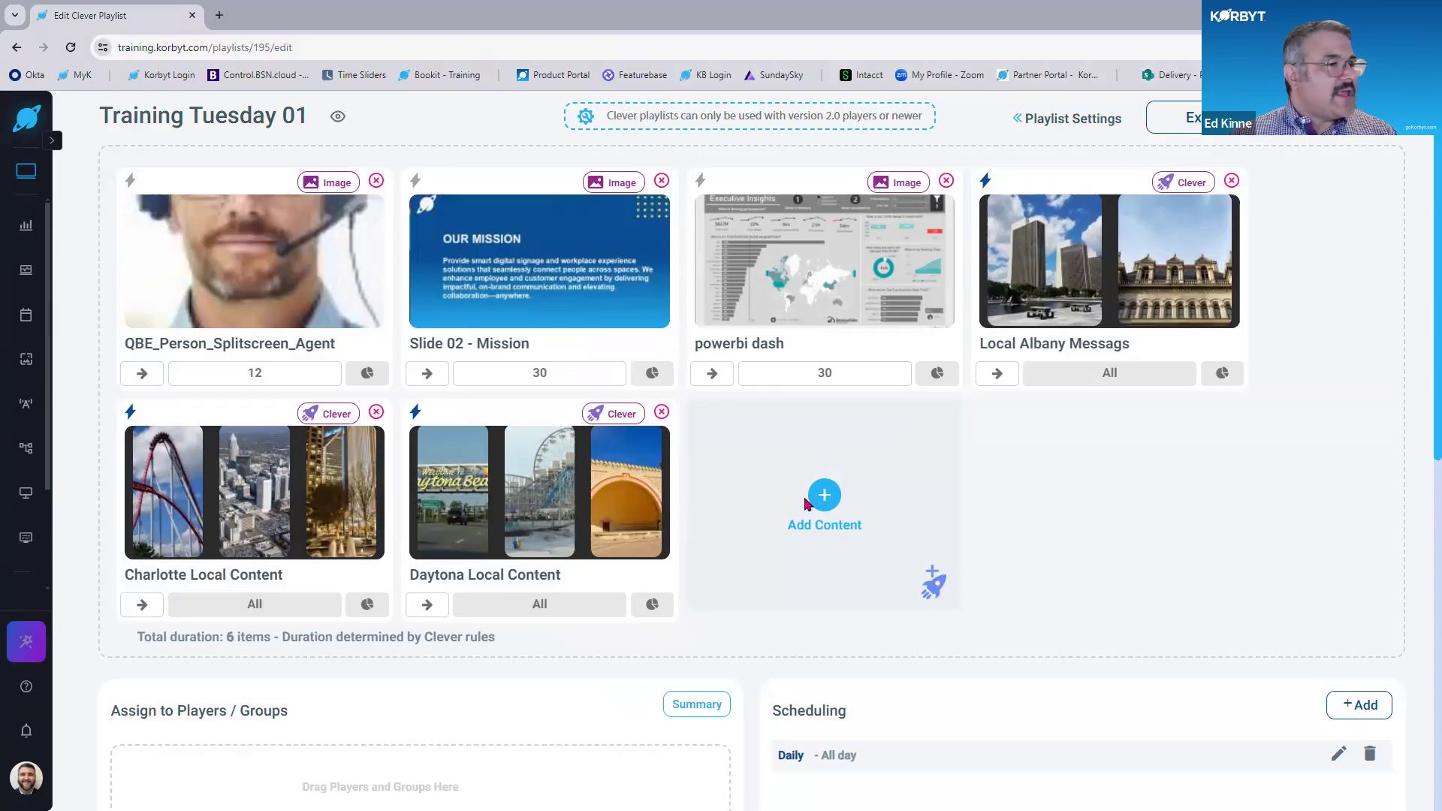
pyautogui.click(1311, 118)
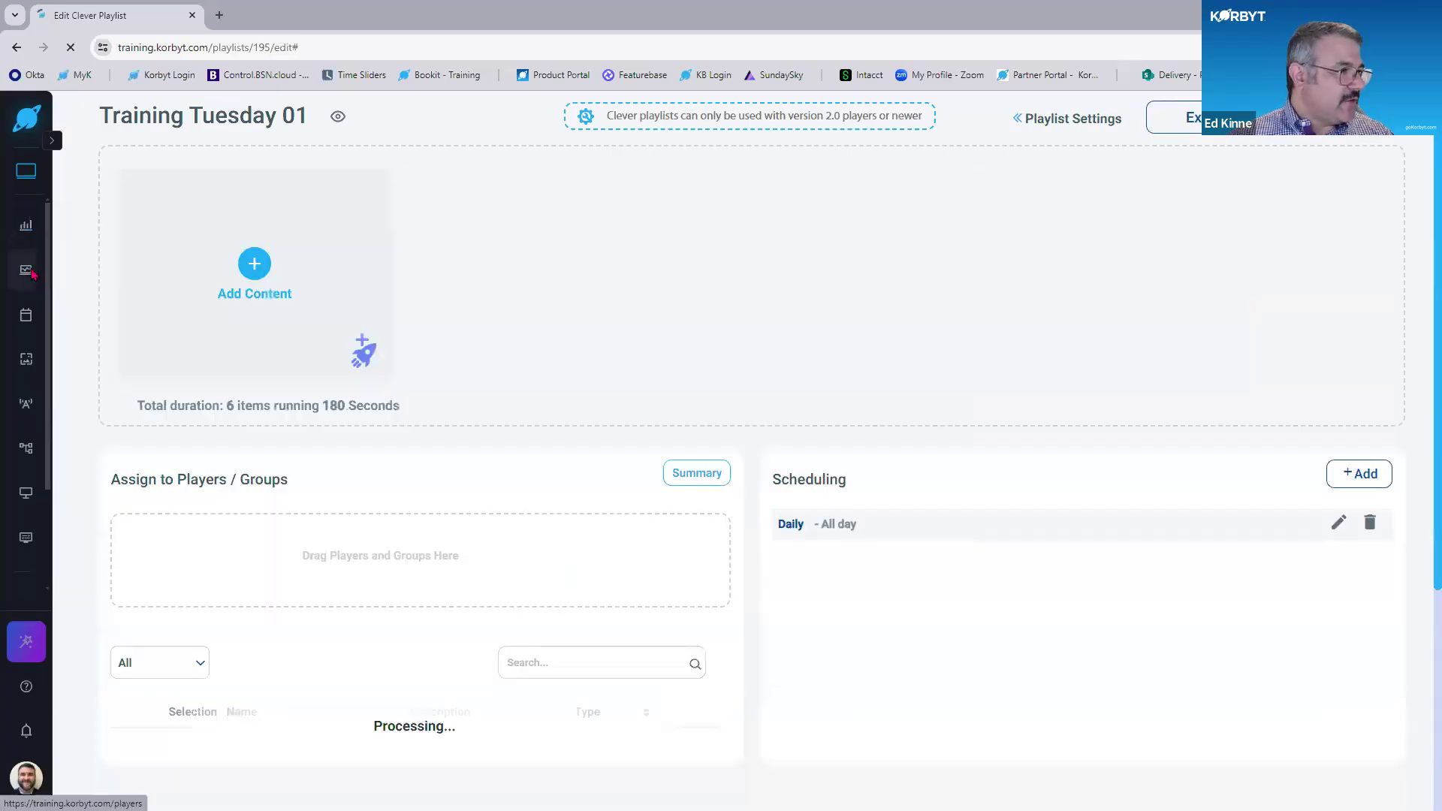
# Open the BrightSign player for editing and show its custom metadata fields.
pyautogui.moveTo(27, 270)
pyautogui.click(88, 317)
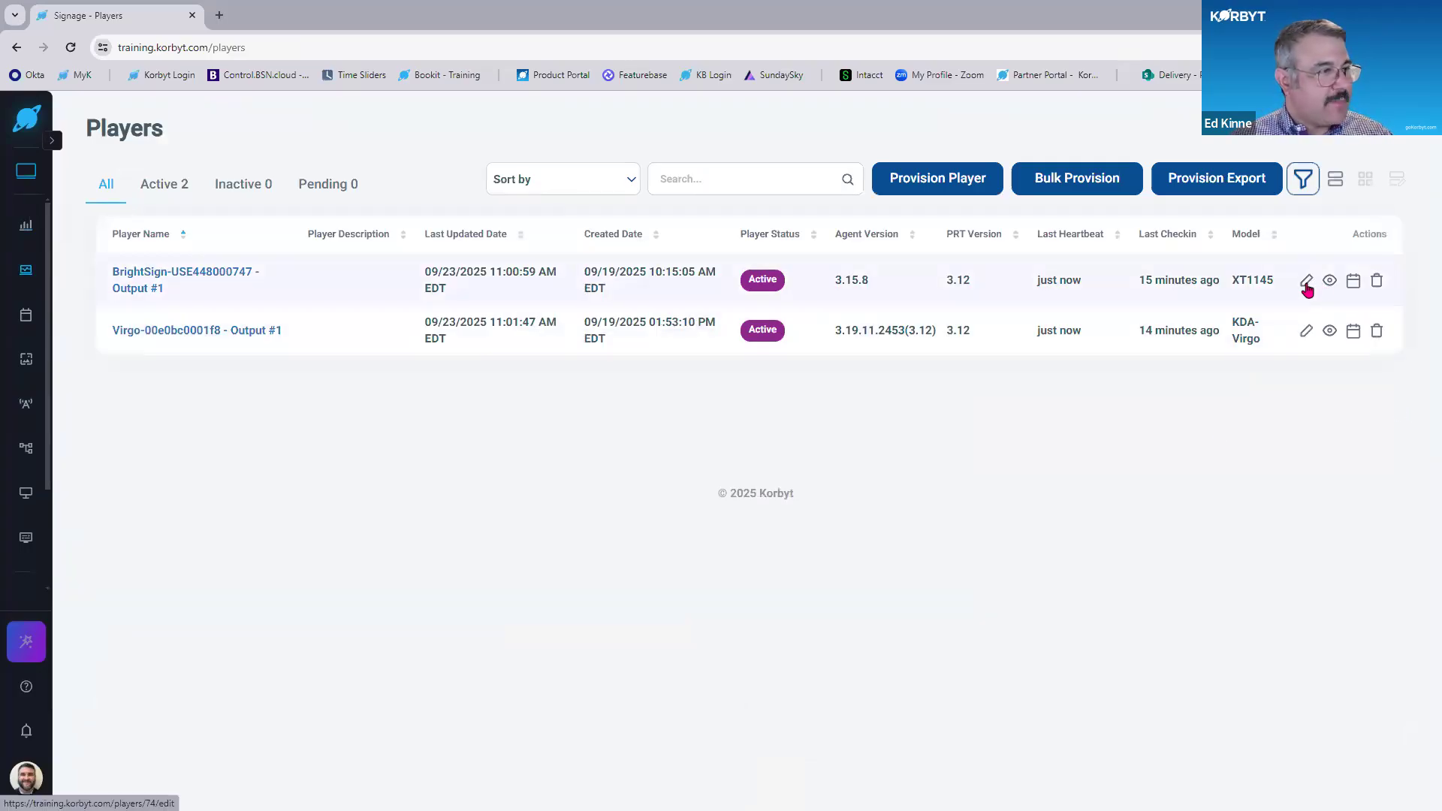
pyautogui.click(1306, 283)
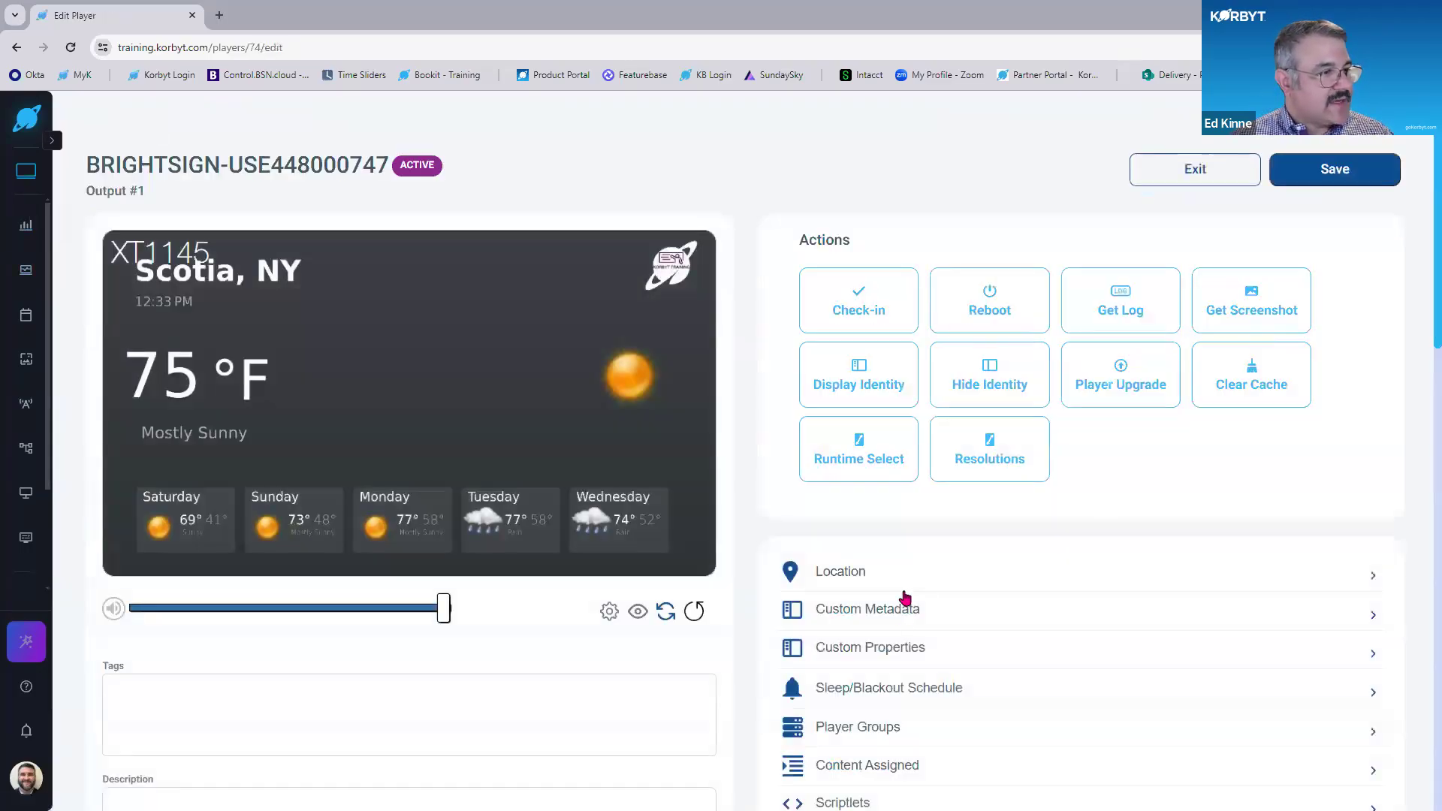
pyautogui.click(890, 612)
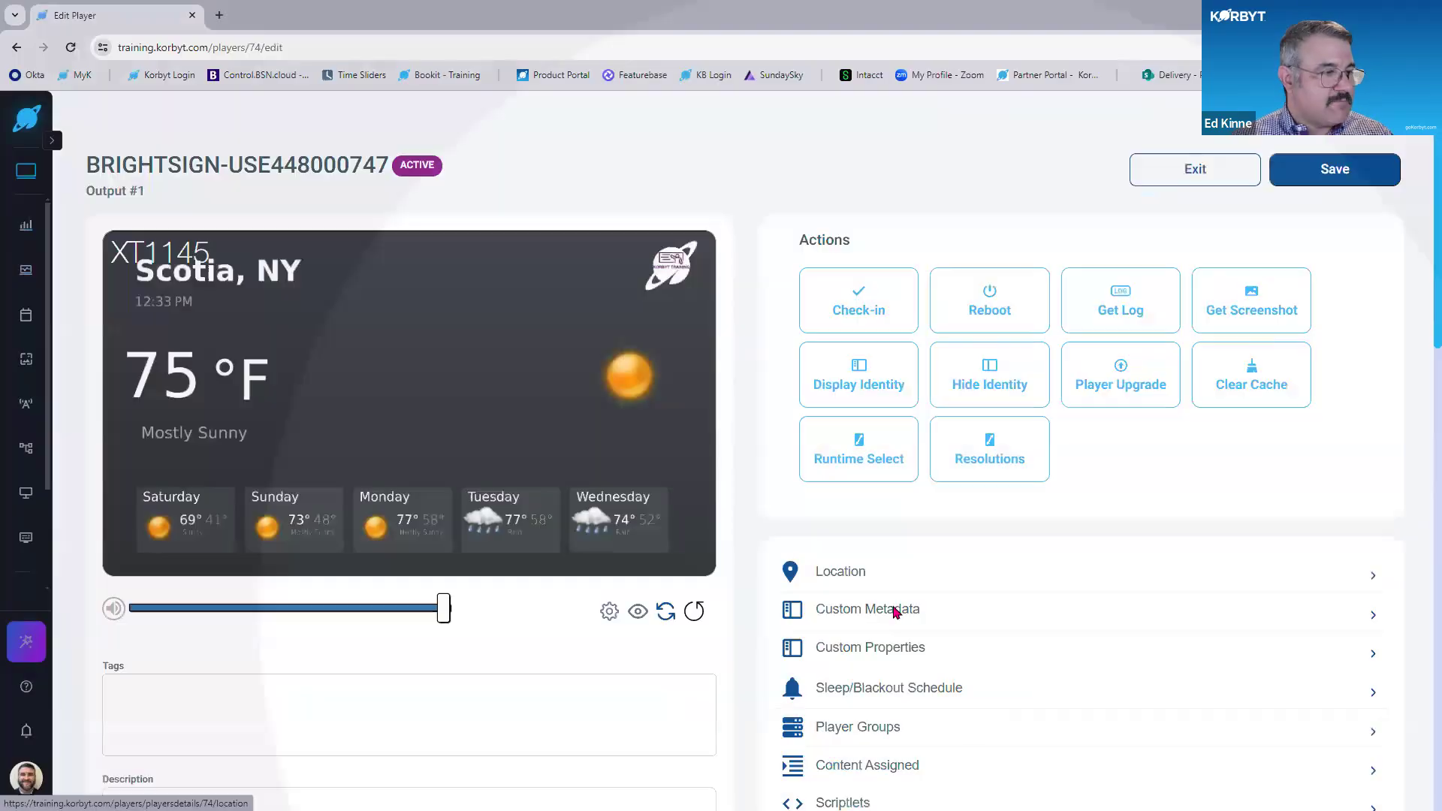
pyautogui.scroll(-3, 871, 426)
pyautogui.moveTo(858, 443); pyautogui.dragTo(802, 443)
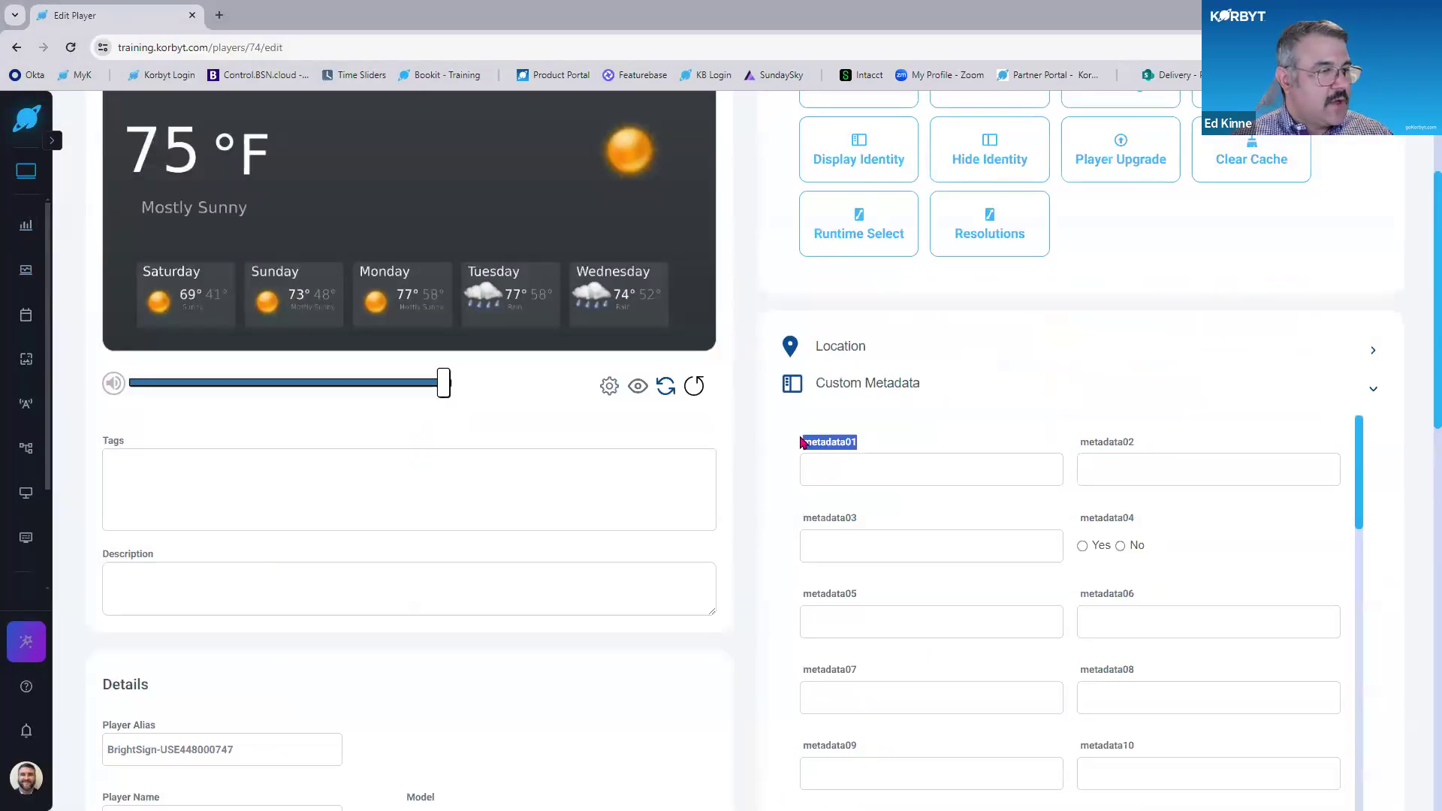
pyautogui.press('ctrl')
pyautogui.press('ctrl')
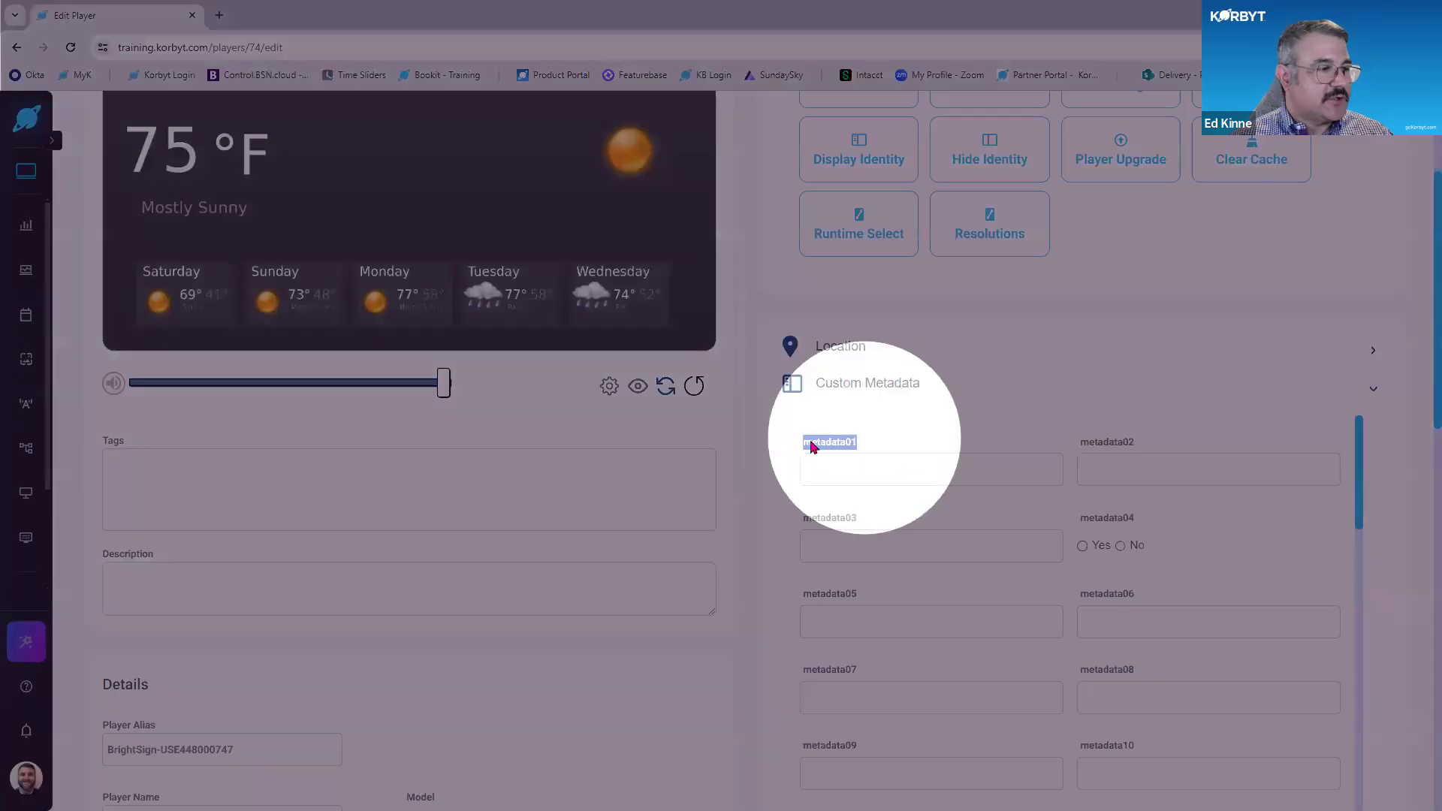
# Set the BrightSign player's metadata01 field to ALB and save the player.
pyautogui.click(858, 463)
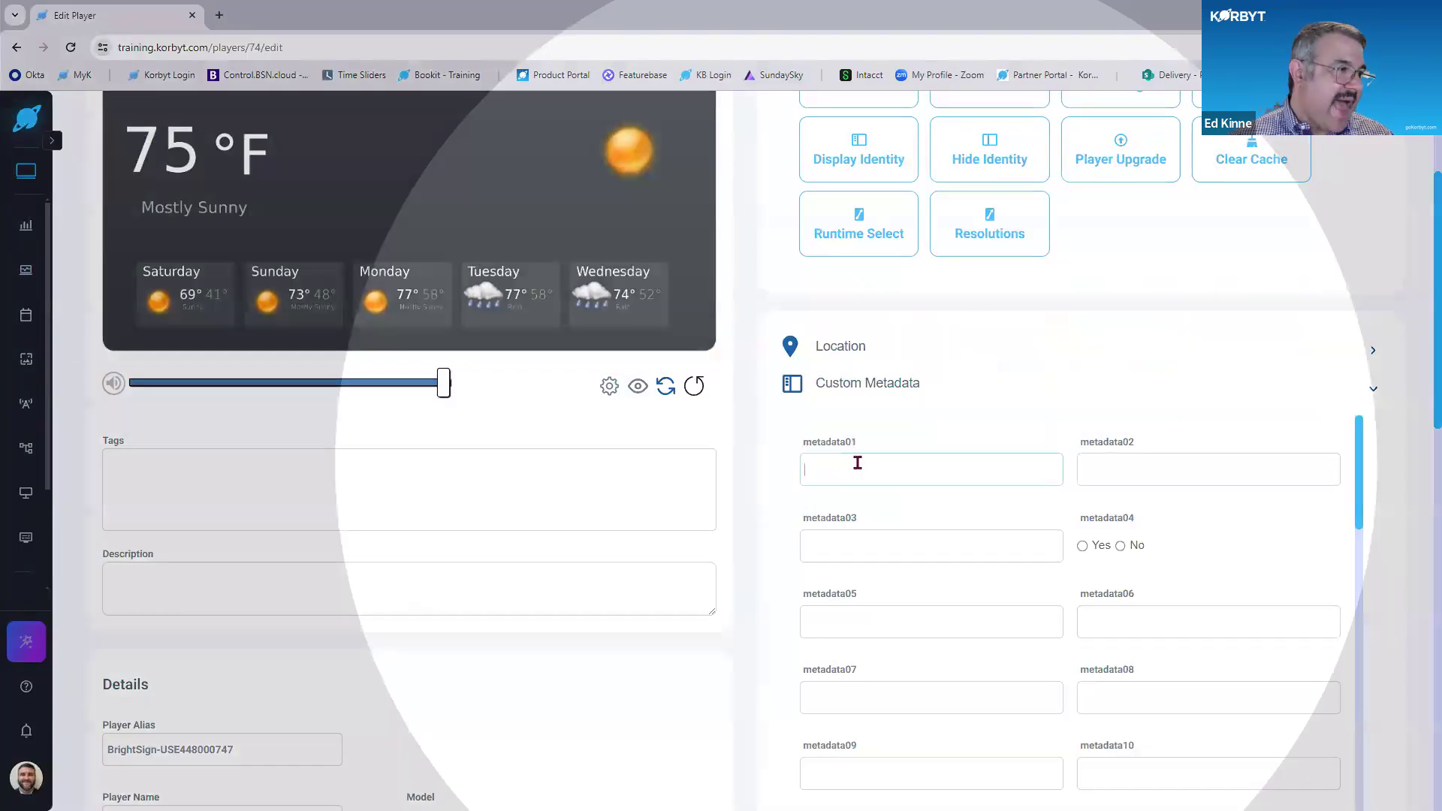
pyautogui.write('ALB')
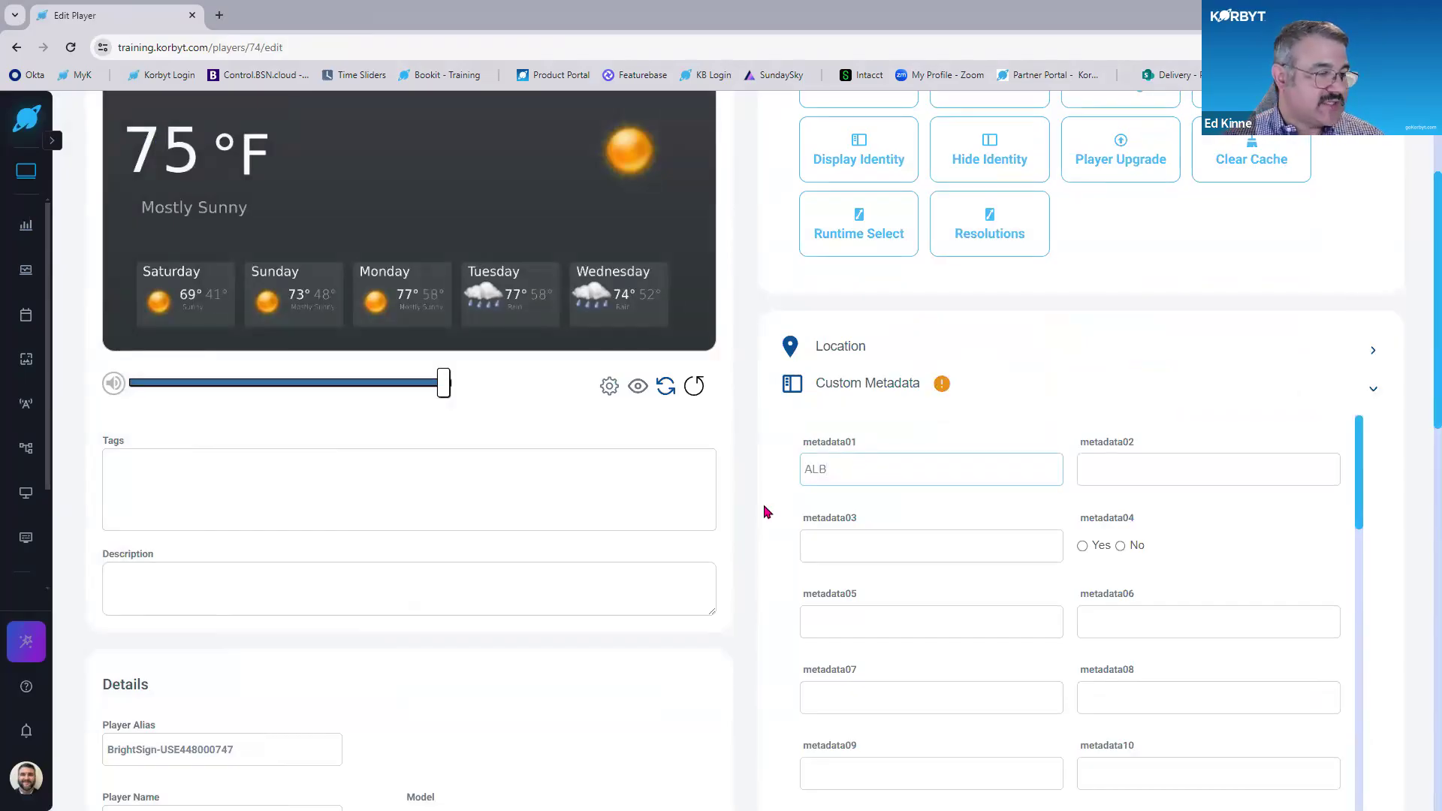
pyautogui.press('ctrl')
pyautogui.press('ctrl')
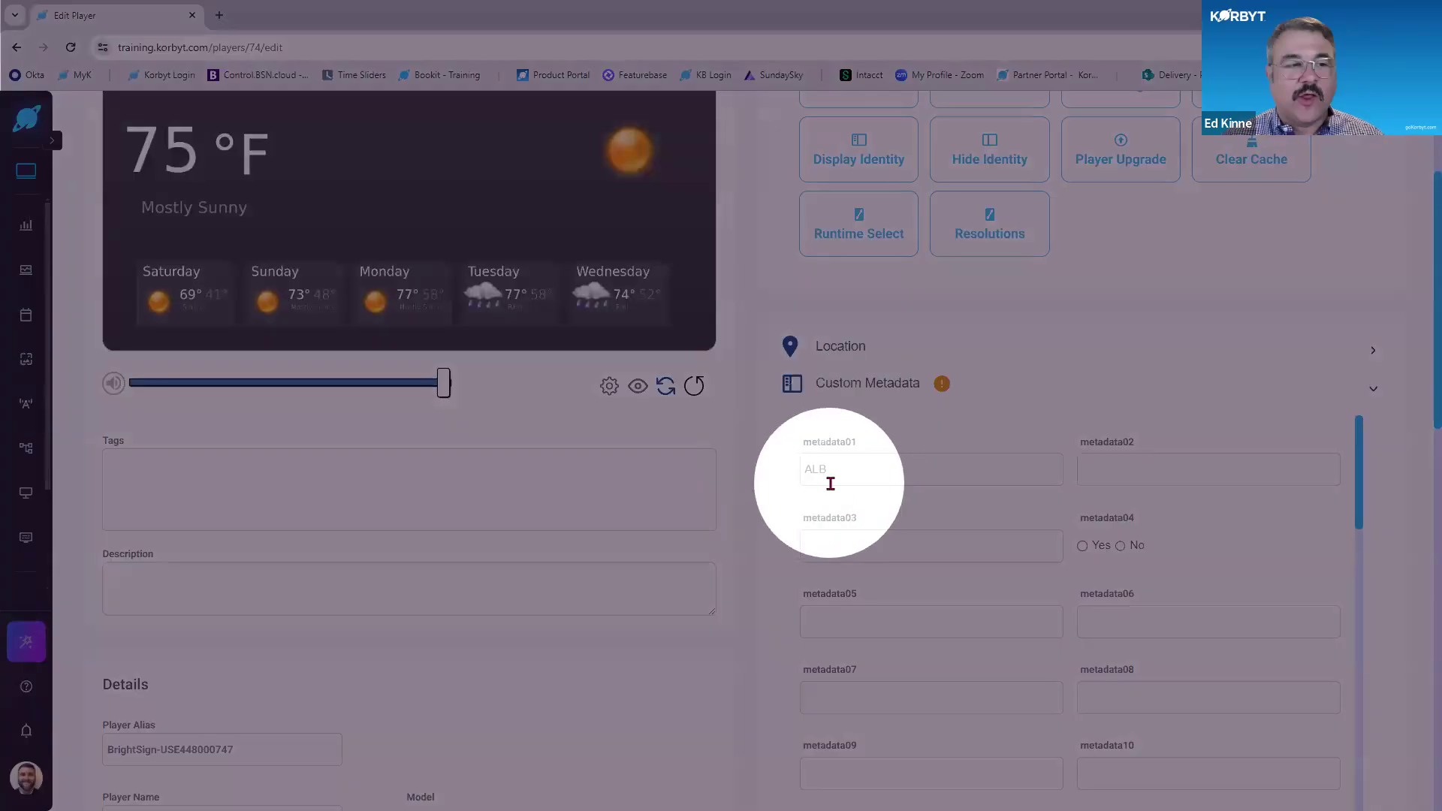
pyautogui.scroll(3, 1230, 476)
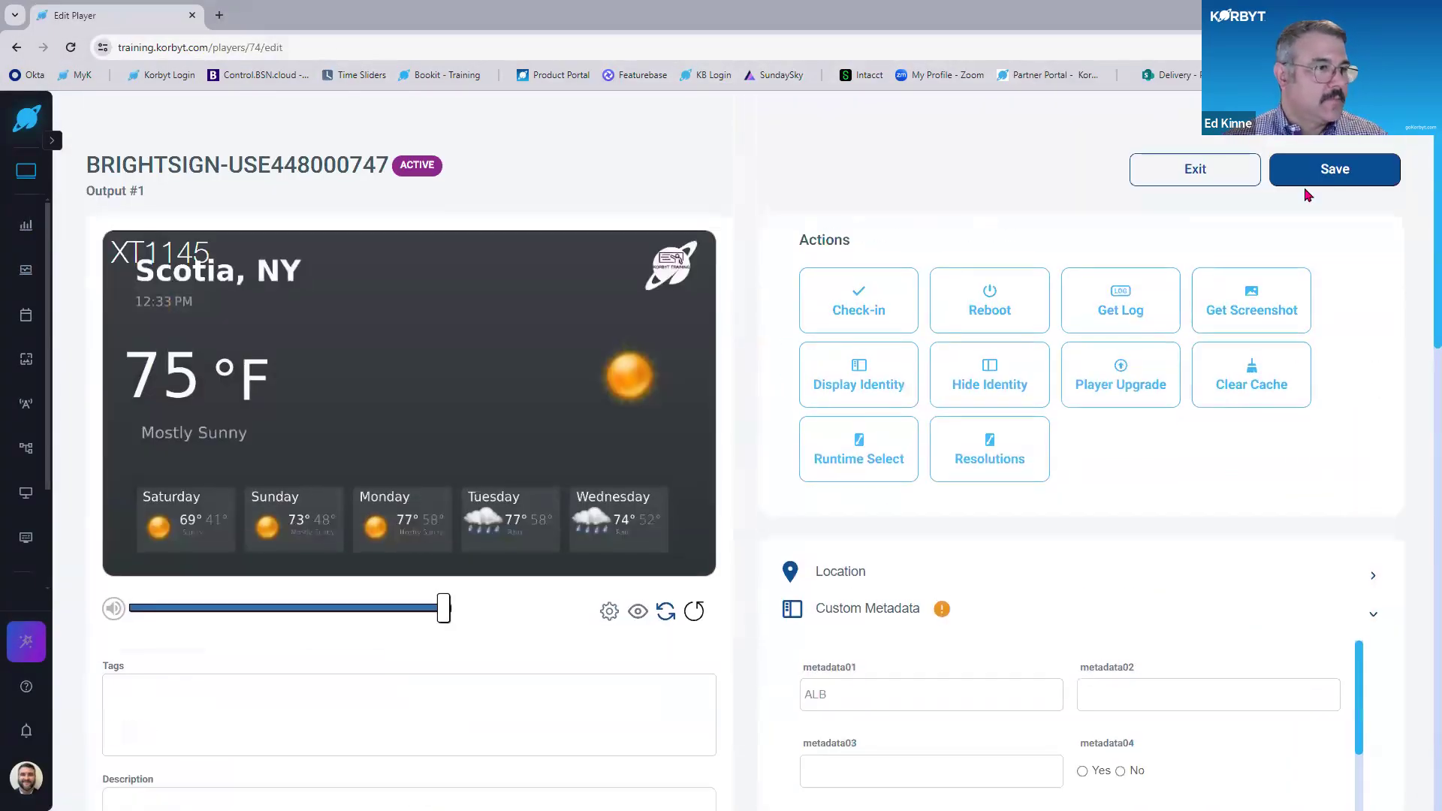
pyautogui.click(1322, 171)
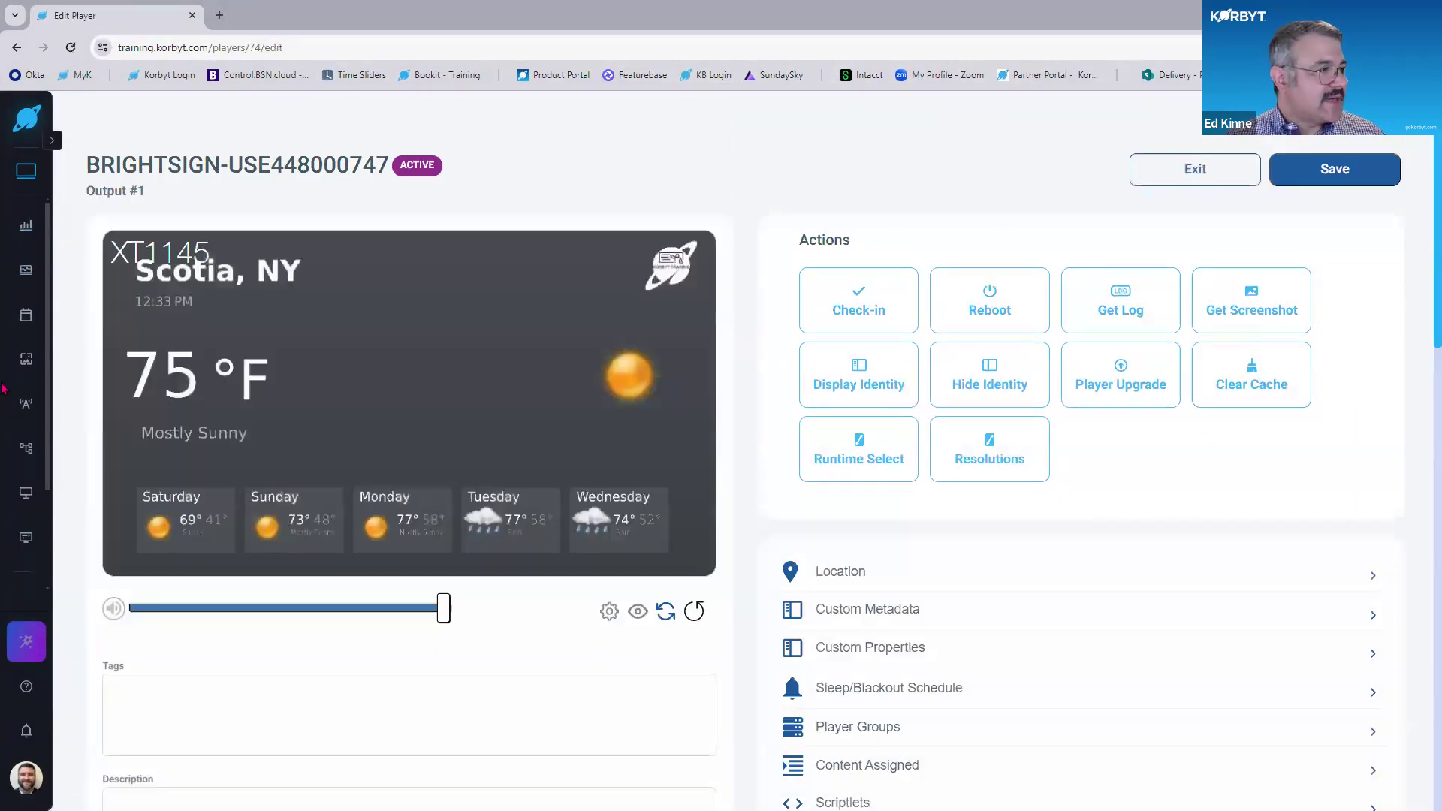
# Reopen the Local Albany Messags trigger in the Training Tuesday 01 playlist and change its condition field from city to metadata01.
pyautogui.moveTo(28, 275)
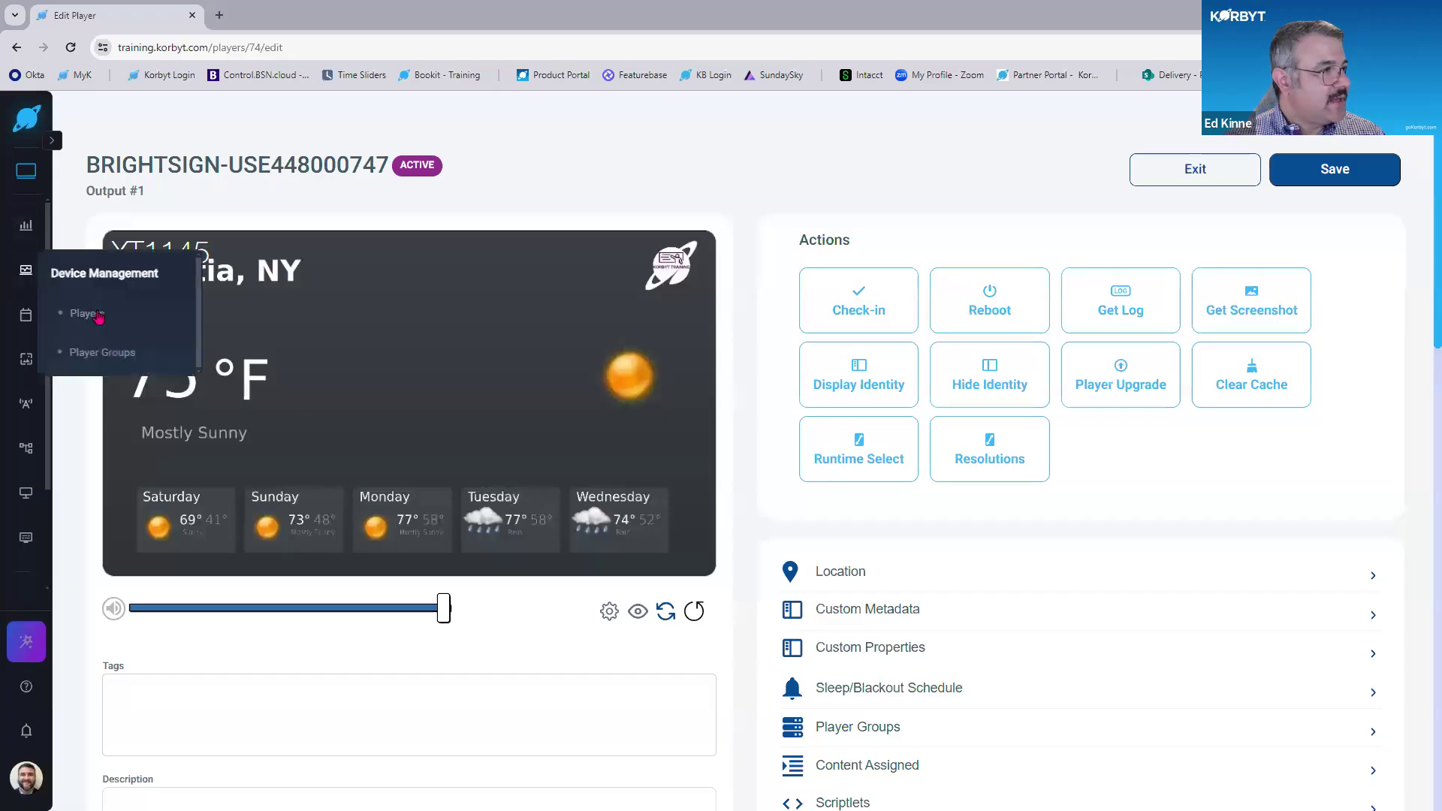
pyautogui.moveTo(29, 316)
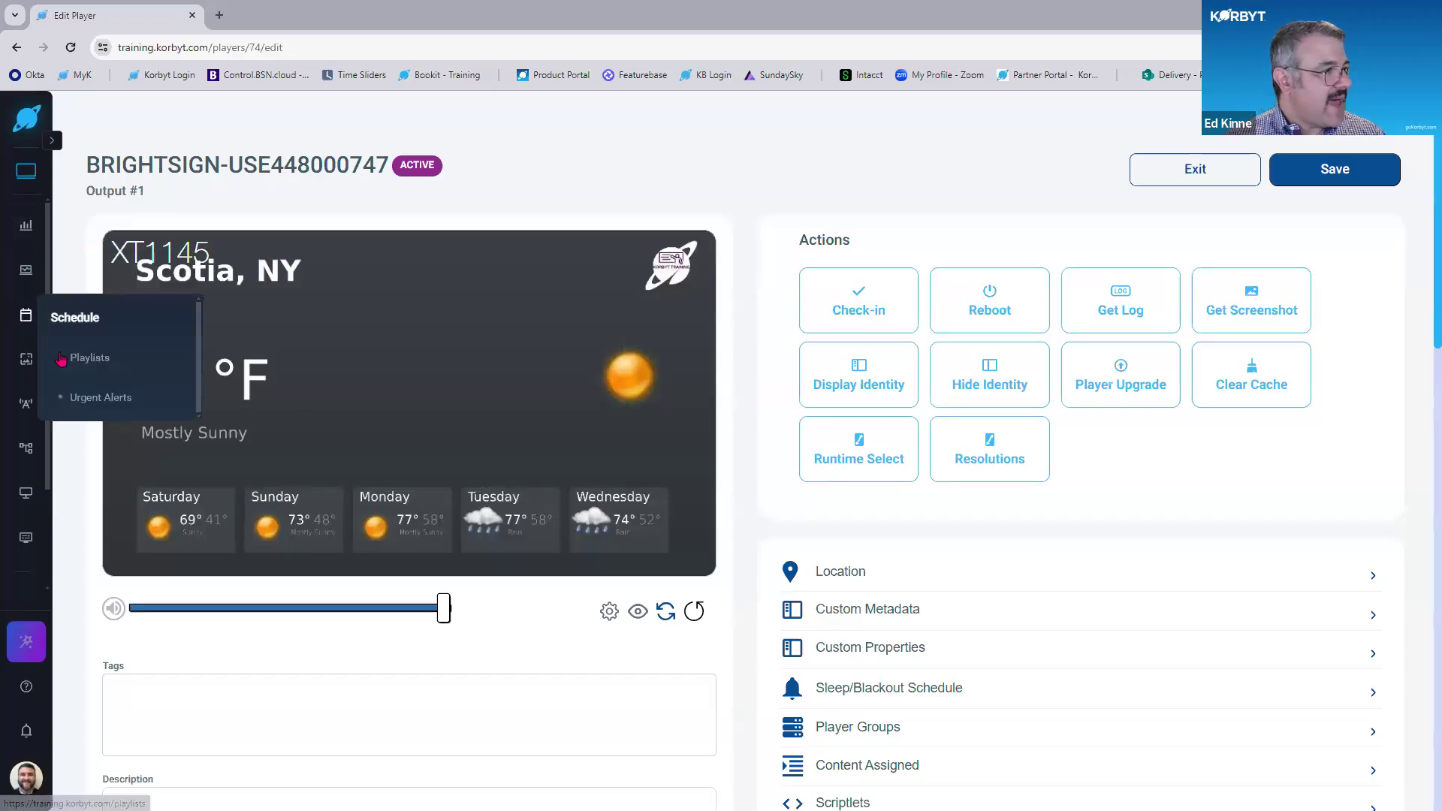
pyautogui.click(95, 365)
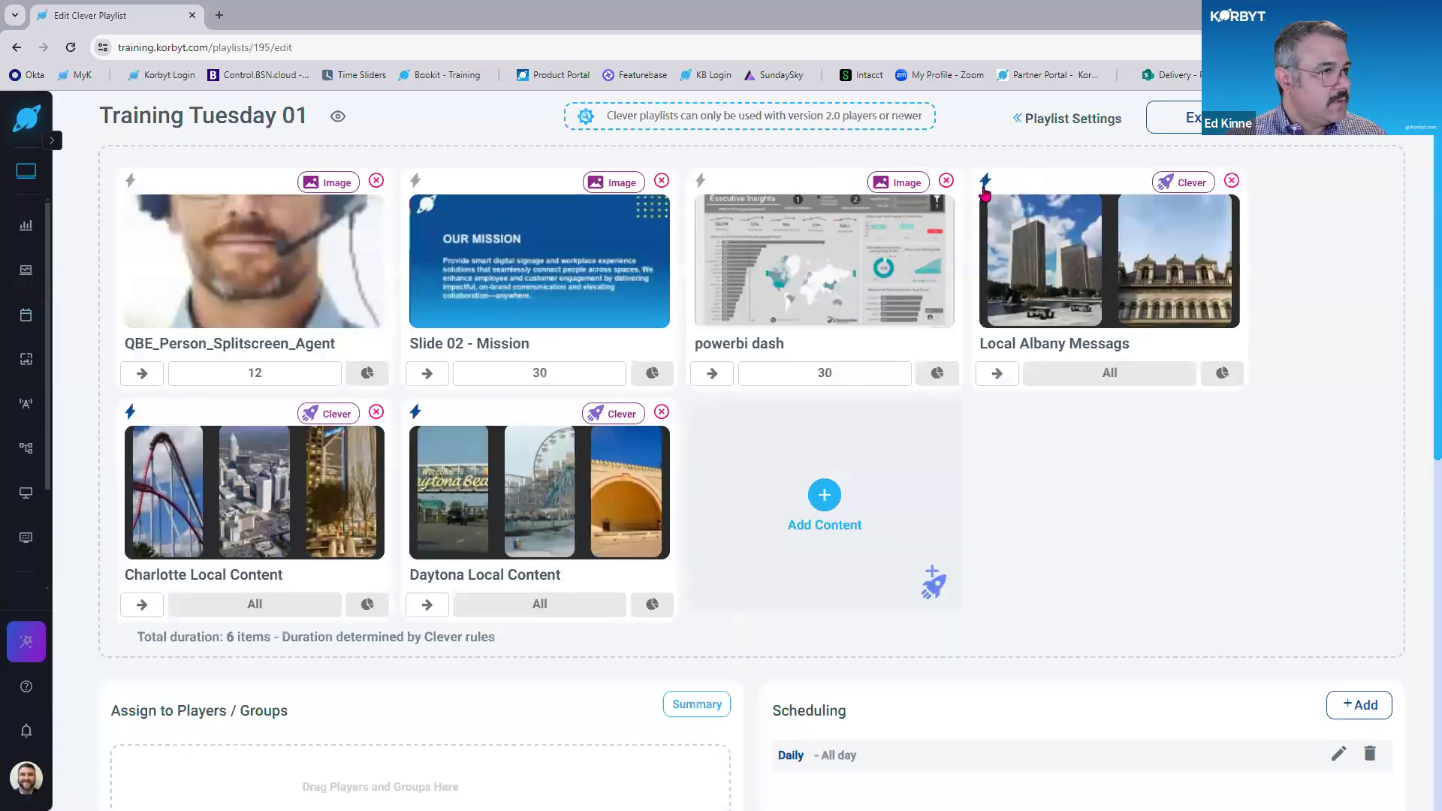
pyautogui.click(985, 189)
pyautogui.scroll(-6, 540, 525)
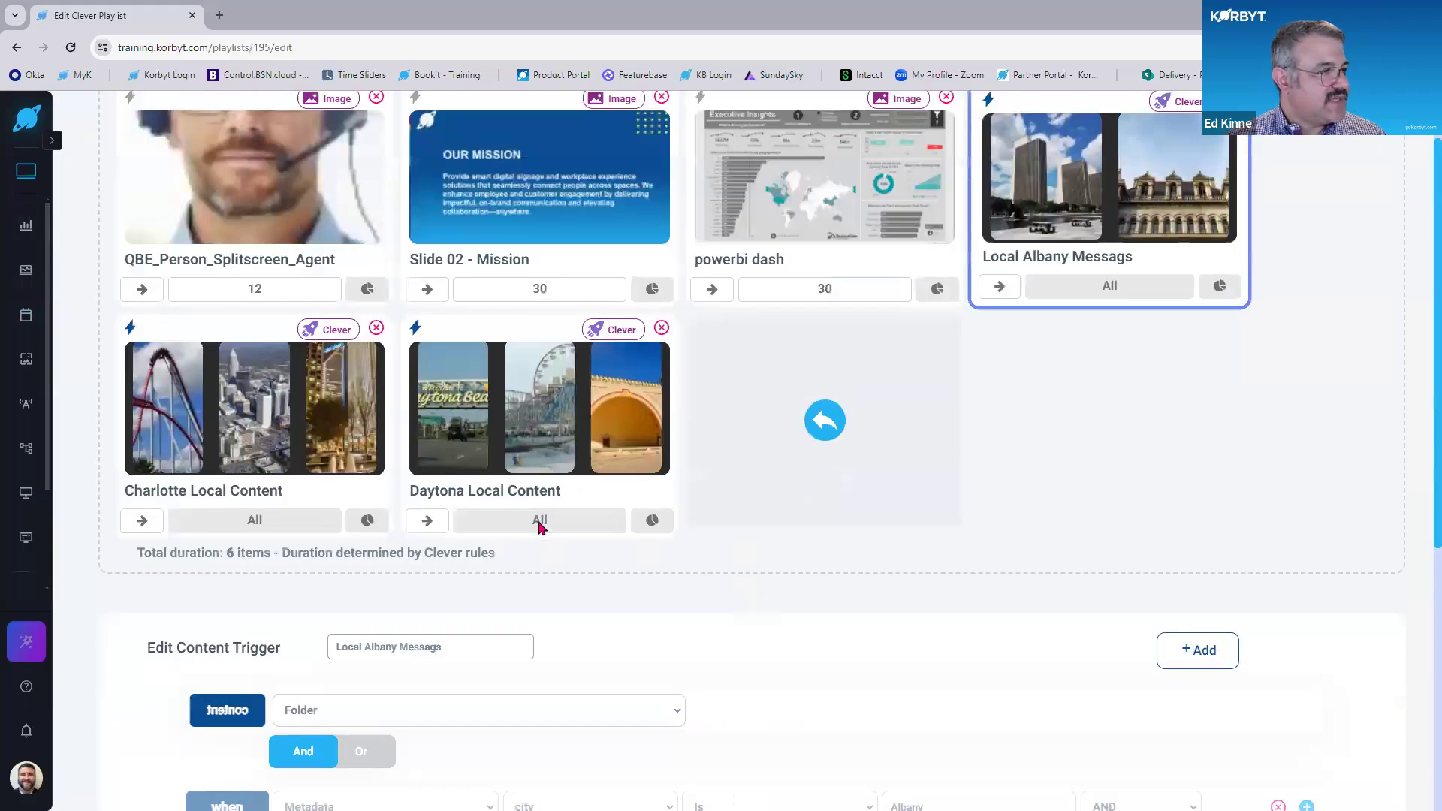
pyautogui.click(583, 403)
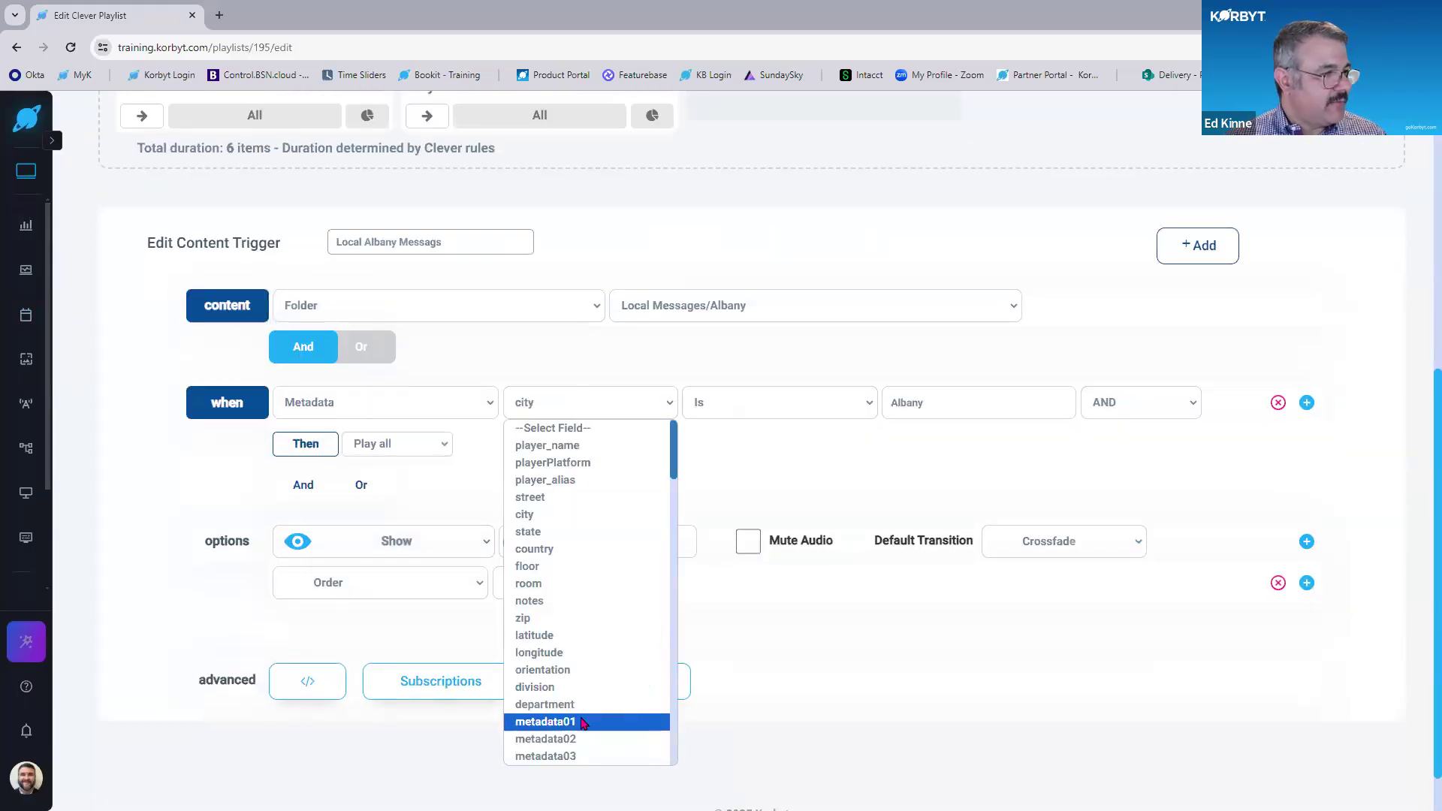
pyautogui.click(575, 722)
# Replace the Albany condition's value with the player's metadata01 code and apply the trigger to the playlist.
pyautogui.doubleClick(887, 408)
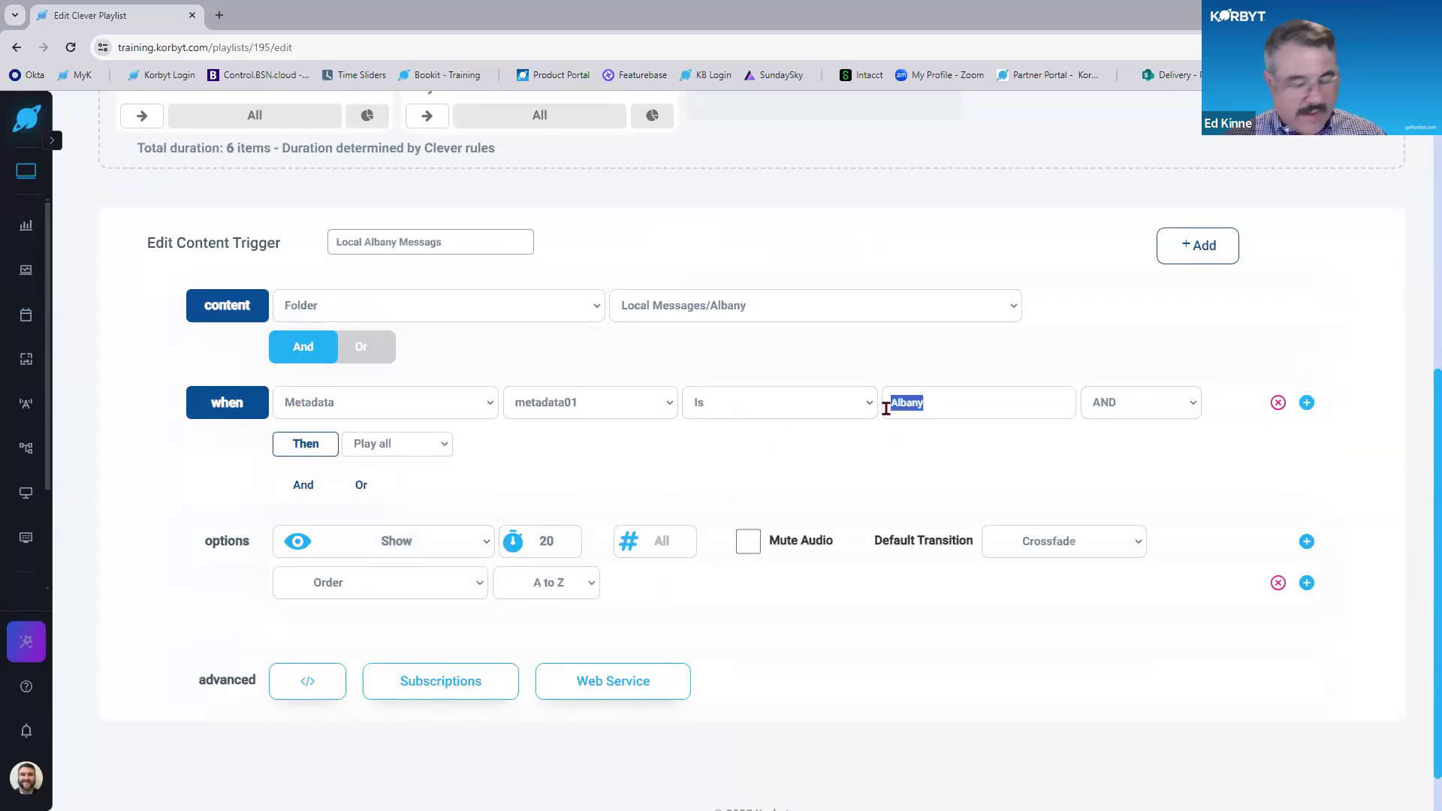
pyautogui.write('AL')
pyautogui.click(893, 492)
pyautogui.click(1199, 255)
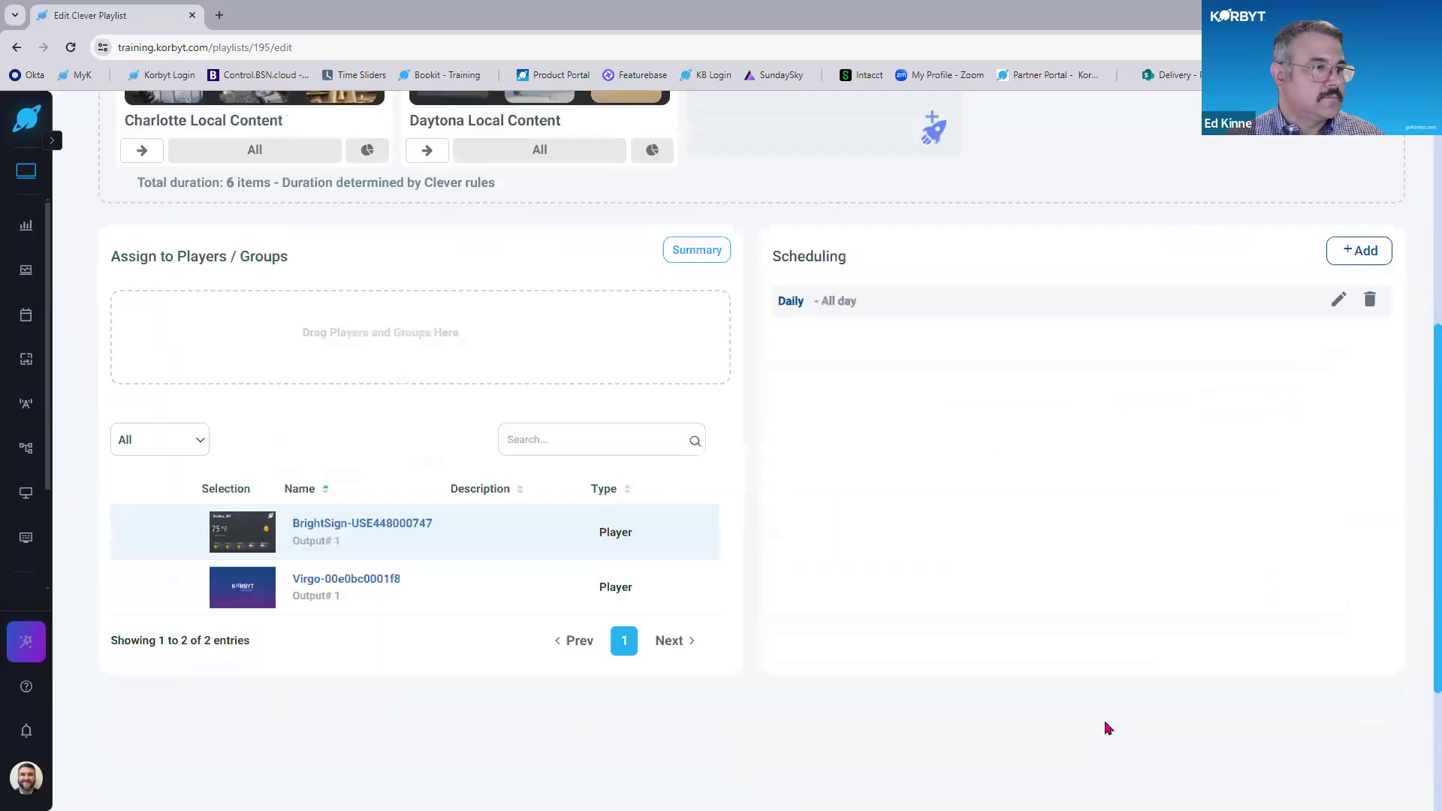
pyautogui.scroll(5, 1106, 727)
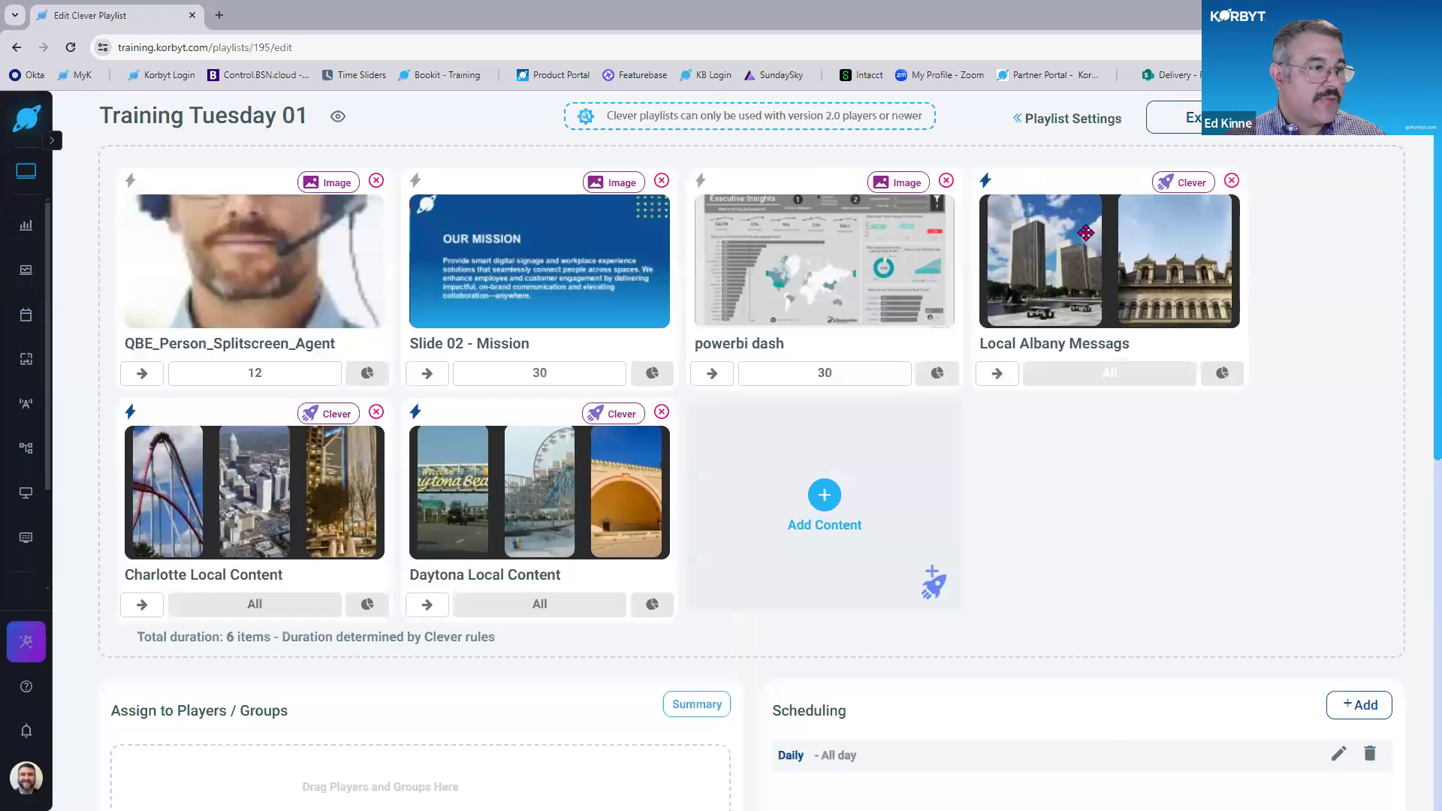
# Open the Charlotte Local Content trigger and add a when condition of type Metadata to it.
pyautogui.press('ctrl')
pyautogui.press('ctrl')
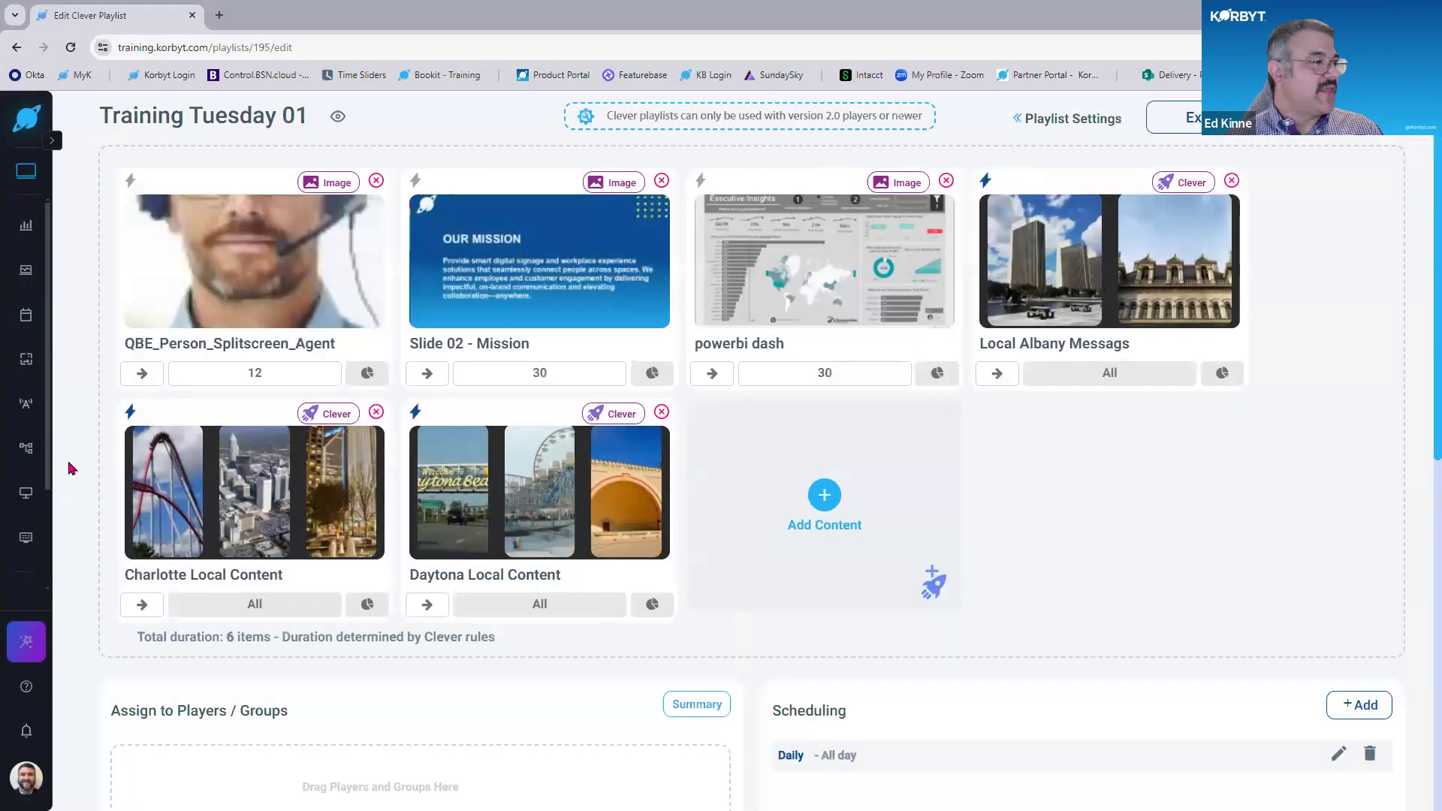
pyautogui.click(130, 414)
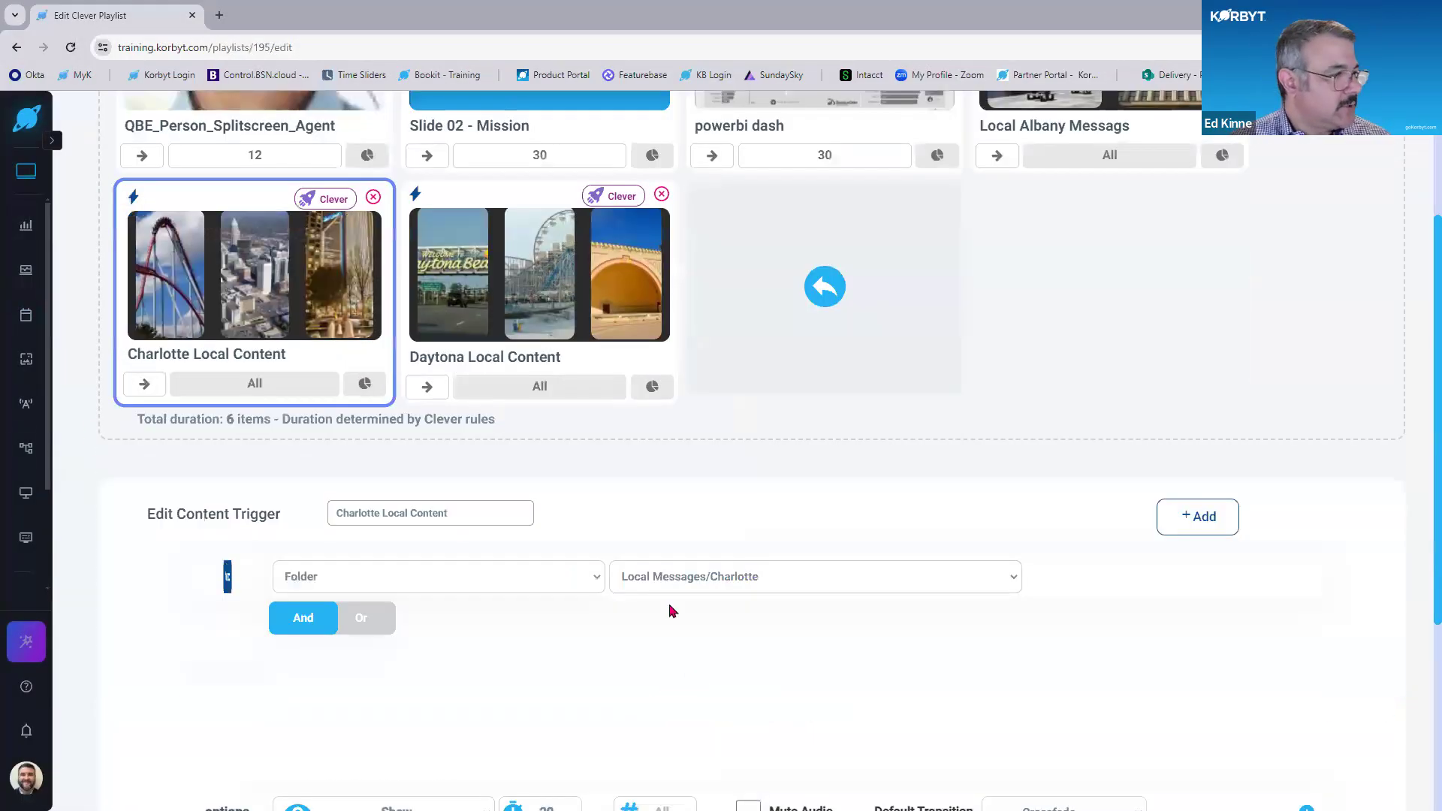
pyautogui.click(214, 308)
pyautogui.click(354, 404)
pyautogui.click(359, 445)
# Set the Charlotte condition to metadata01 Is CLT and apply the trigger to the playlist.
pyautogui.click(594, 410)
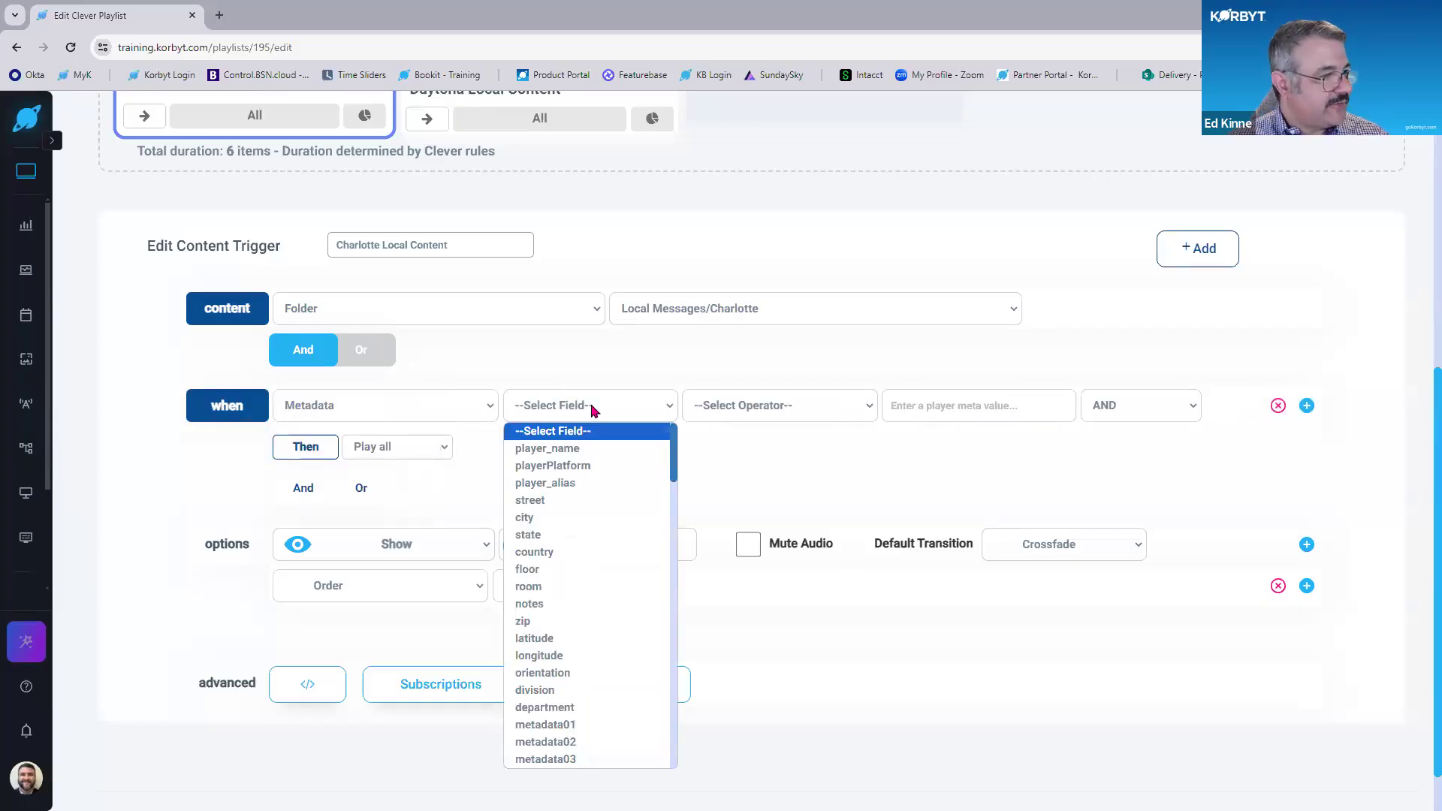
pyautogui.click(611, 726)
pyautogui.click(786, 410)
pyautogui.click(815, 443)
pyautogui.click(909, 407)
pyautogui.write('CLT')
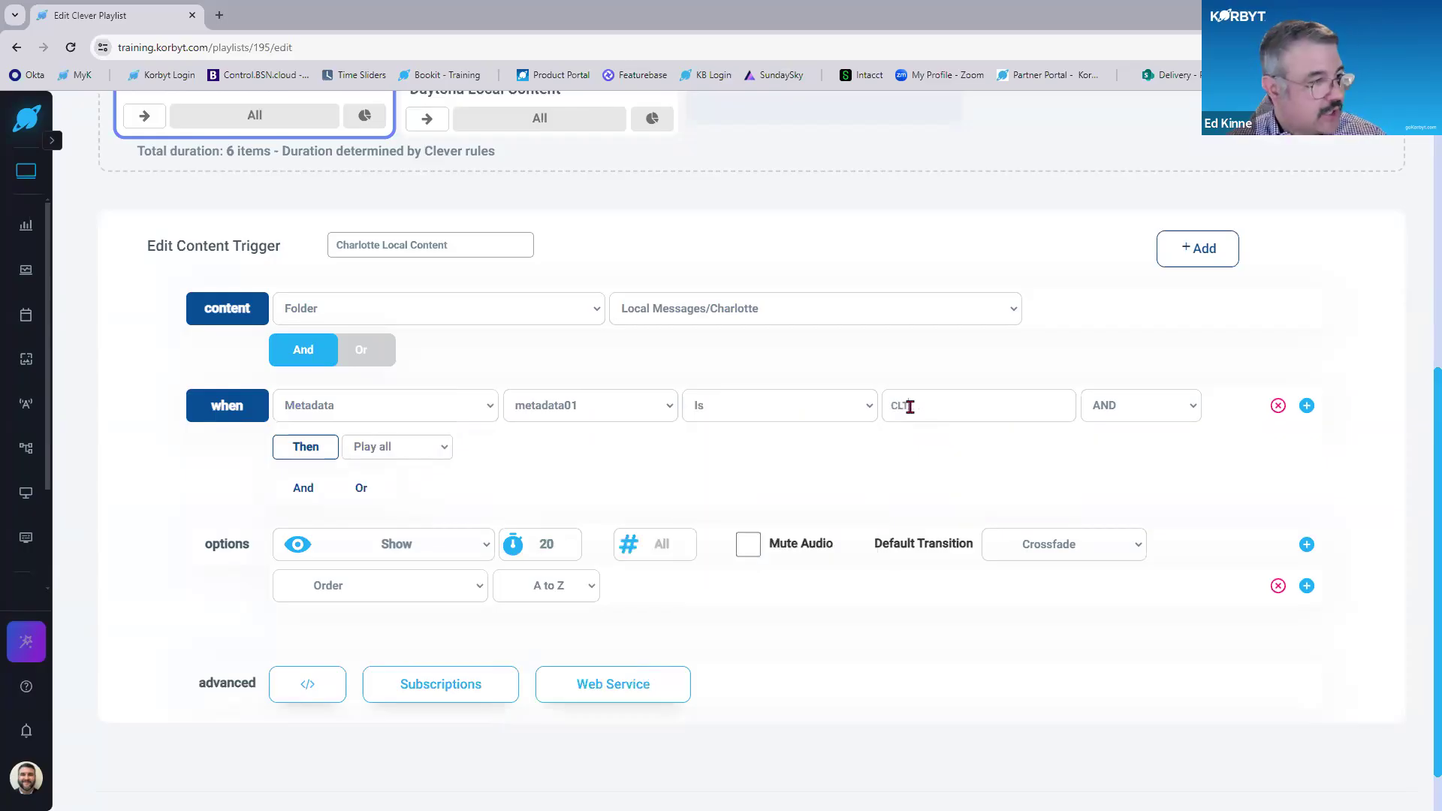
pyautogui.click(1201, 258)
pyautogui.scroll(7, 1072, 416)
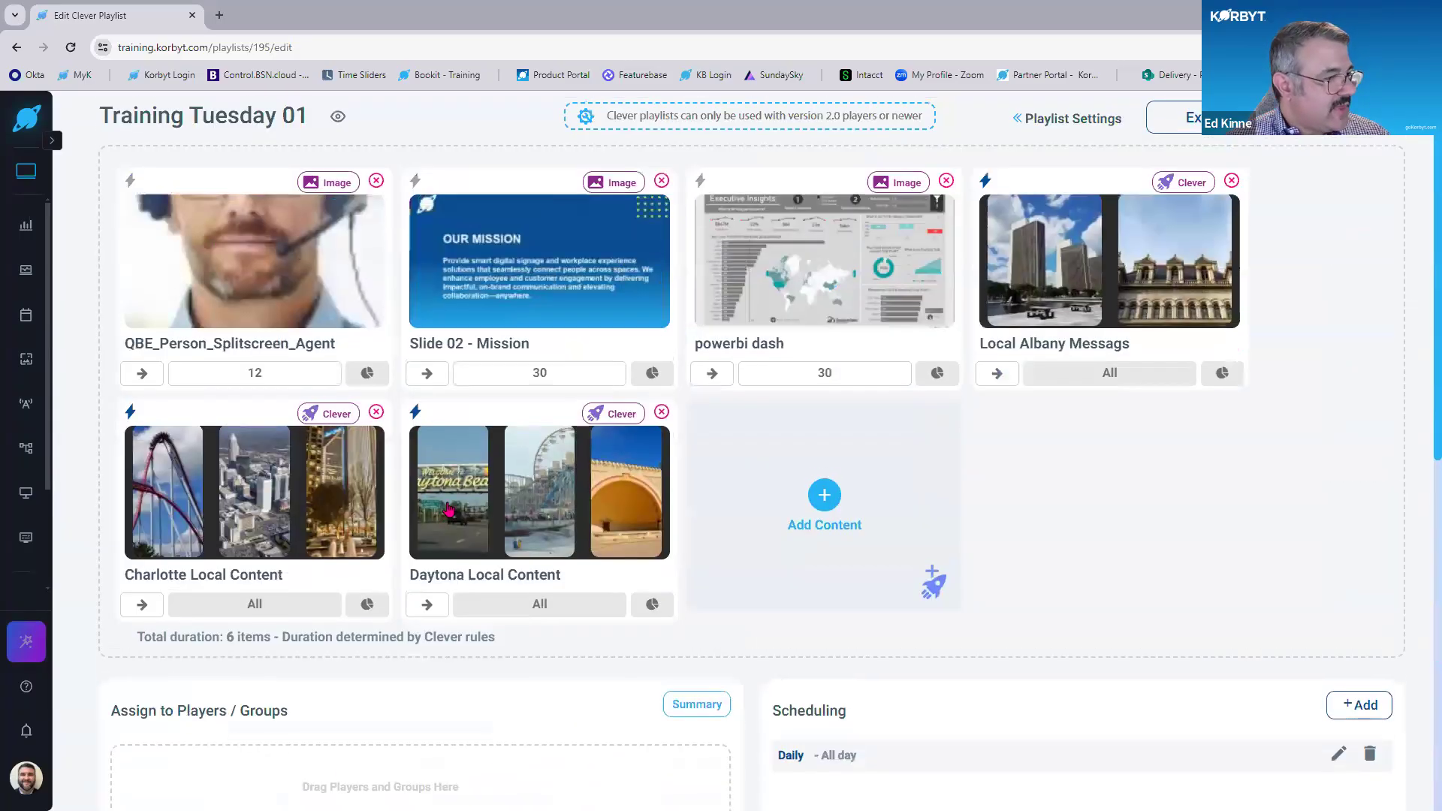
# Open the Daytona Local Content trigger and add a when condition of type Metadata to it.
pyautogui.click(412, 411)
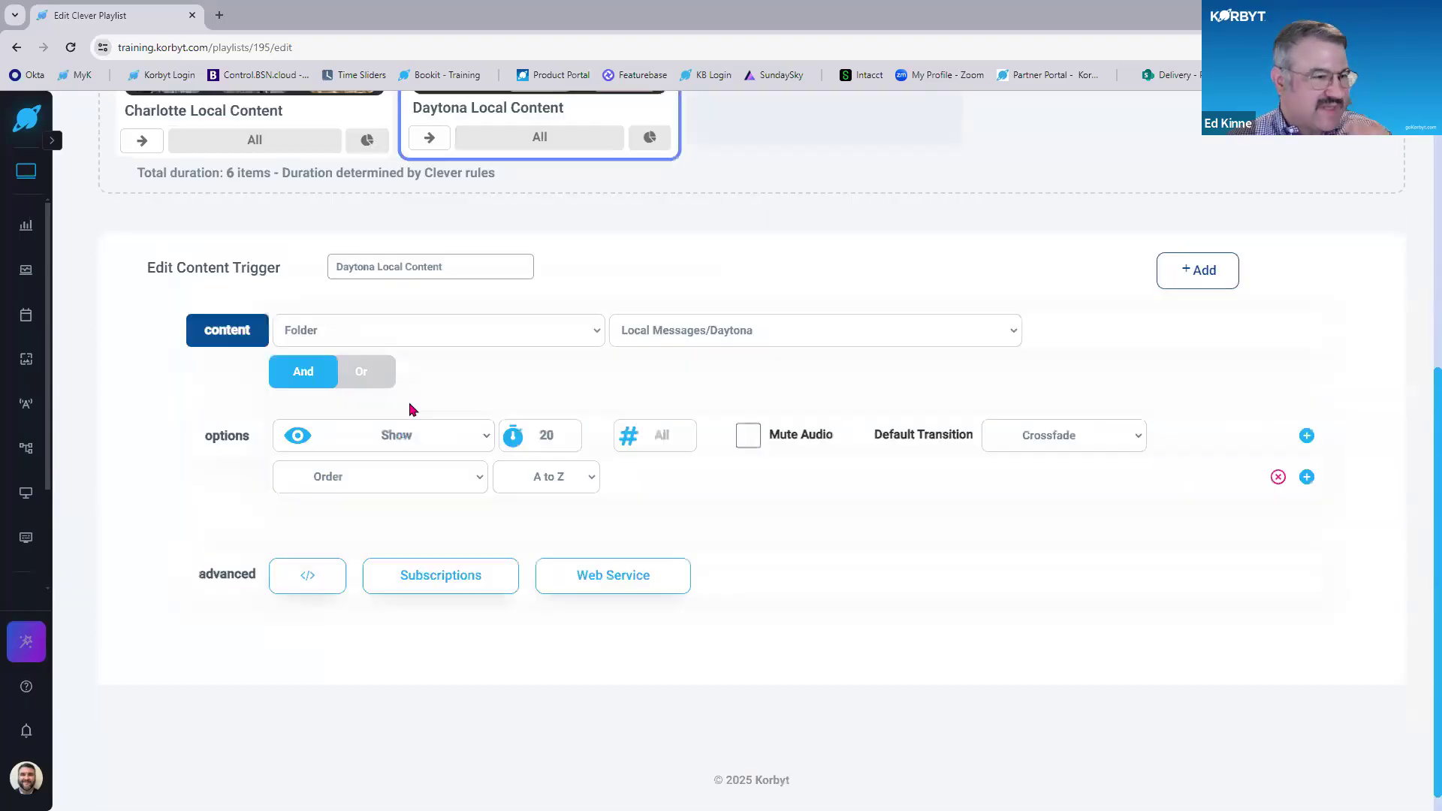
pyautogui.click(370, 312)
pyautogui.click(239, 399)
pyautogui.click(224, 314)
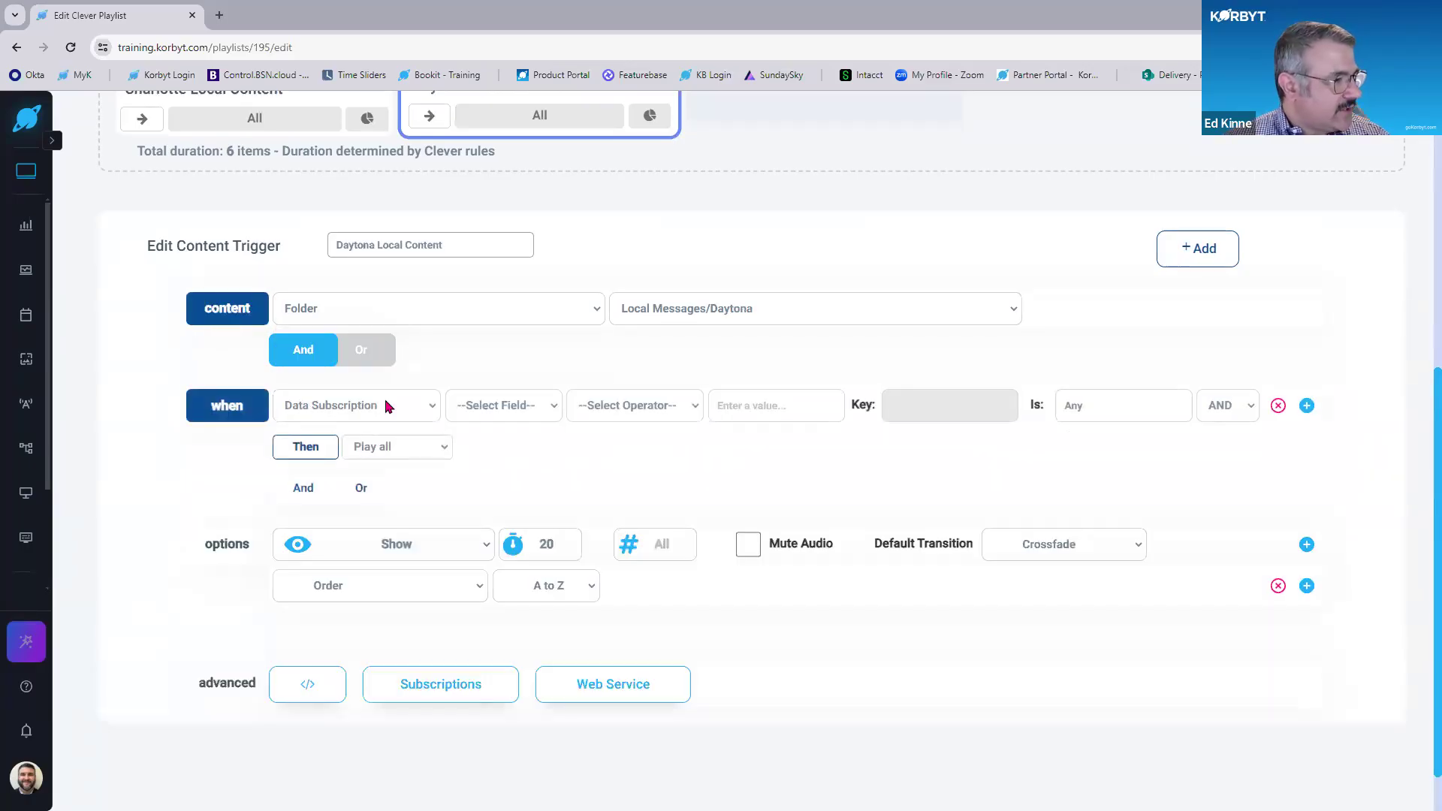
pyautogui.click(388, 406)
pyautogui.click(378, 450)
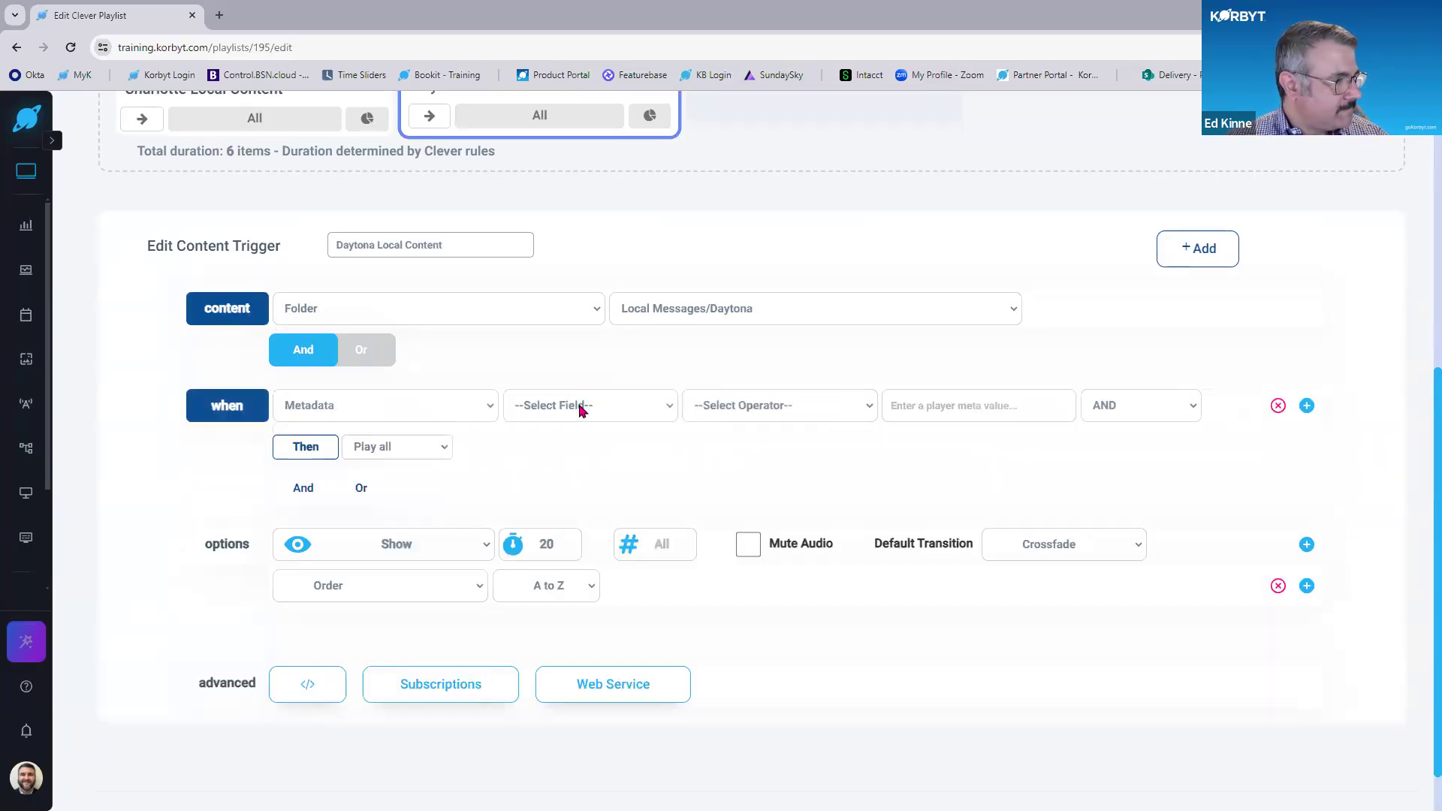
# Set the Daytona condition to metadata01 Is DAB, apply the trigger and save the playlist.
pyautogui.click(583, 408)
pyautogui.click(597, 725)
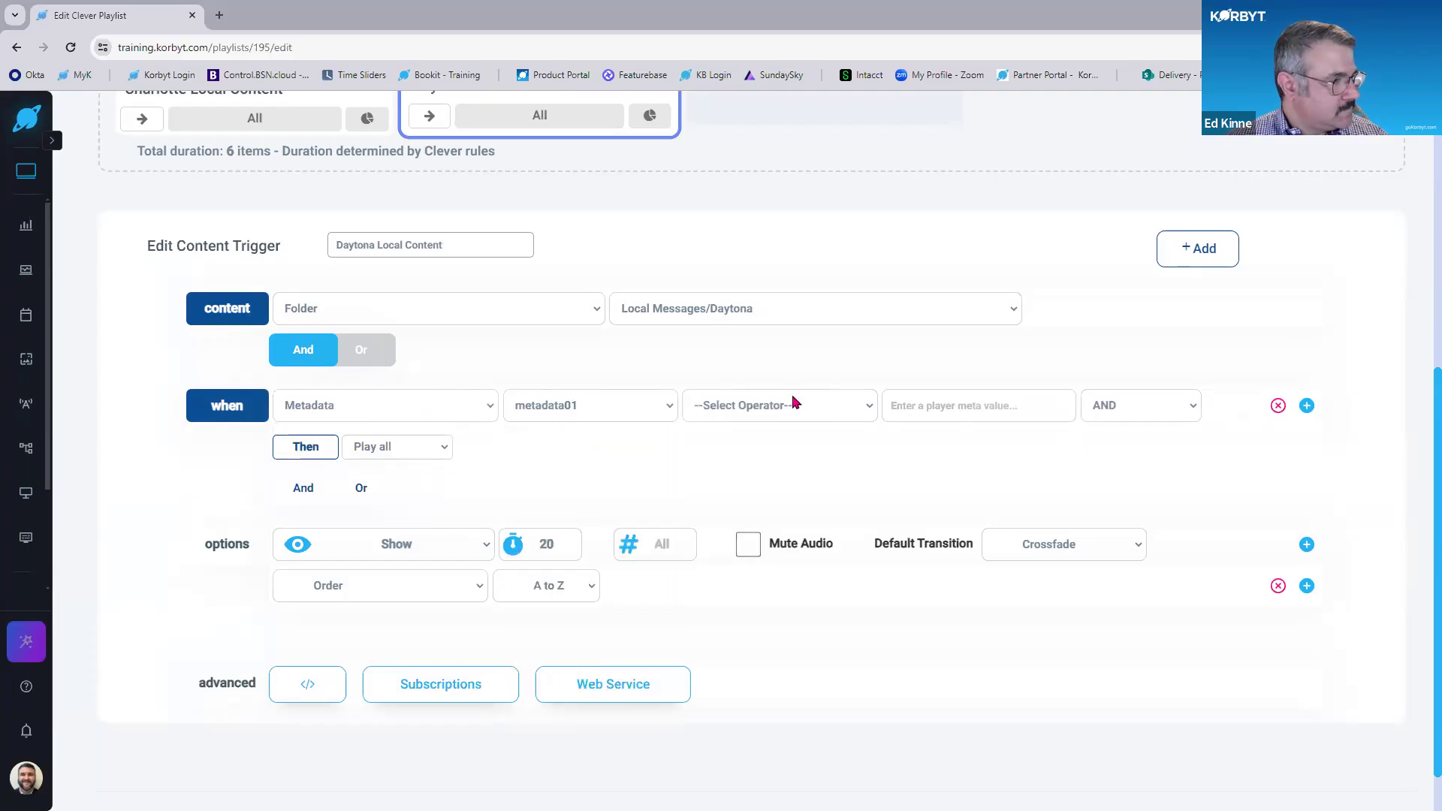
pyautogui.click(795, 403)
pyautogui.click(797, 449)
pyautogui.click(959, 396)
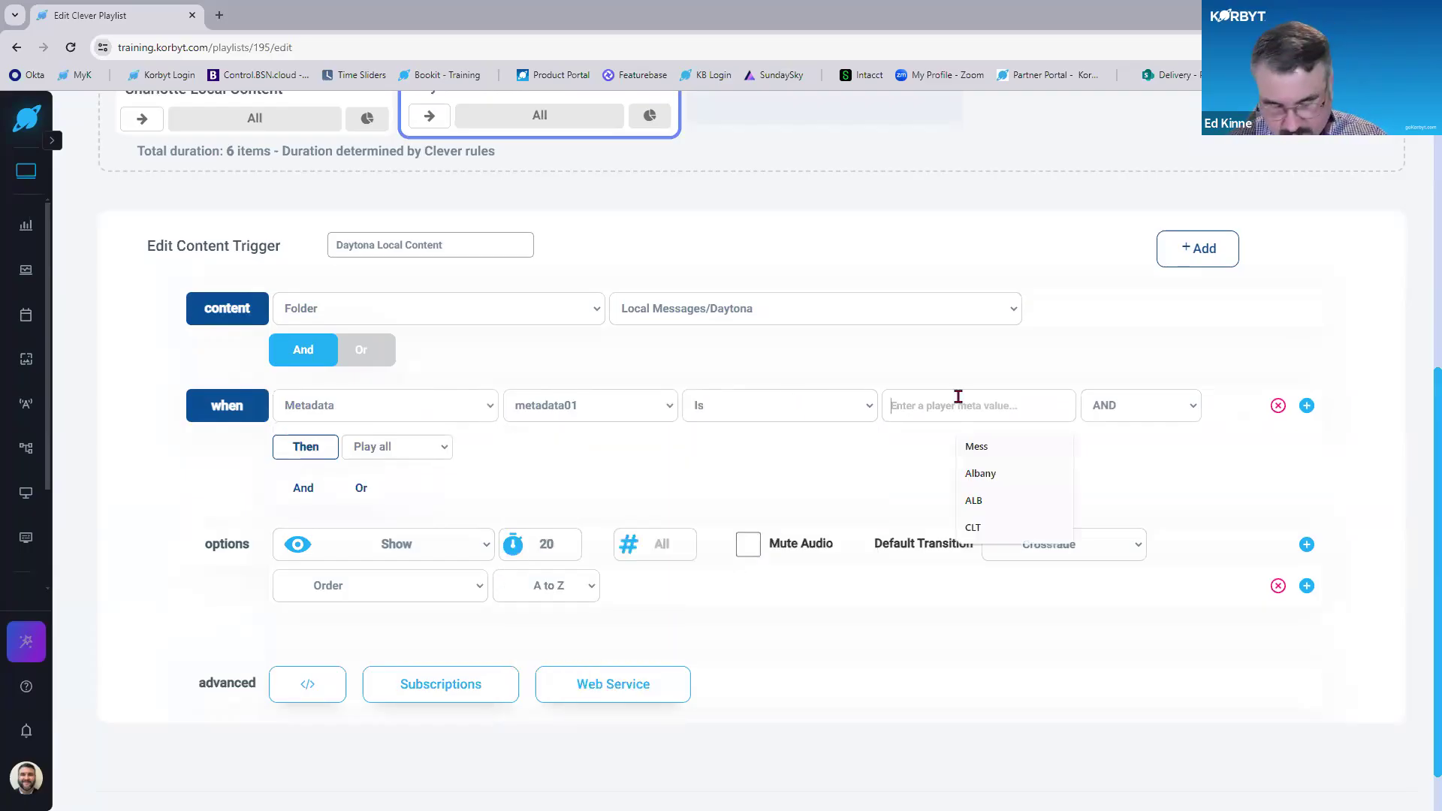
pyautogui.write('DAB')
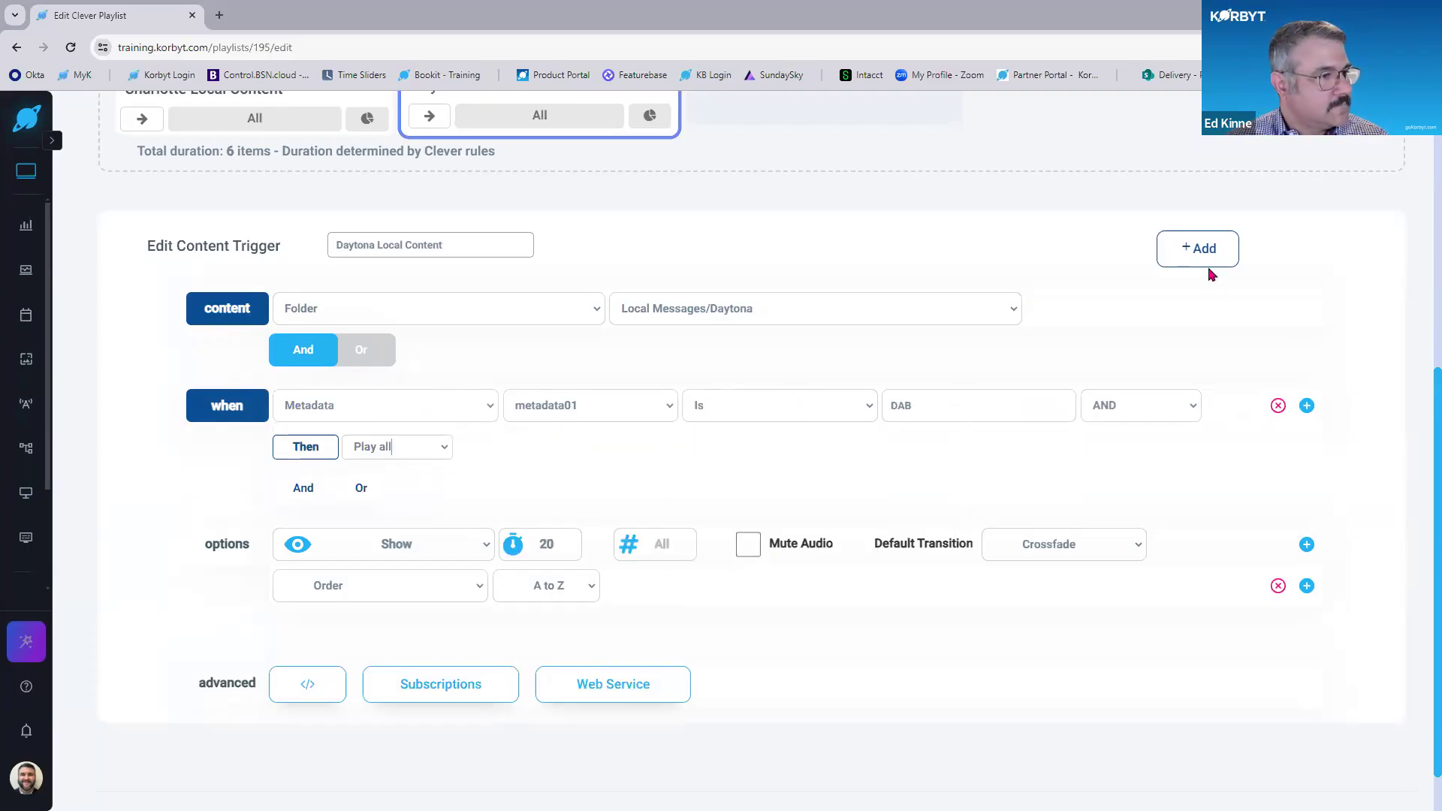
pyautogui.click(1200, 243)
pyautogui.scroll(6, 1056, 583)
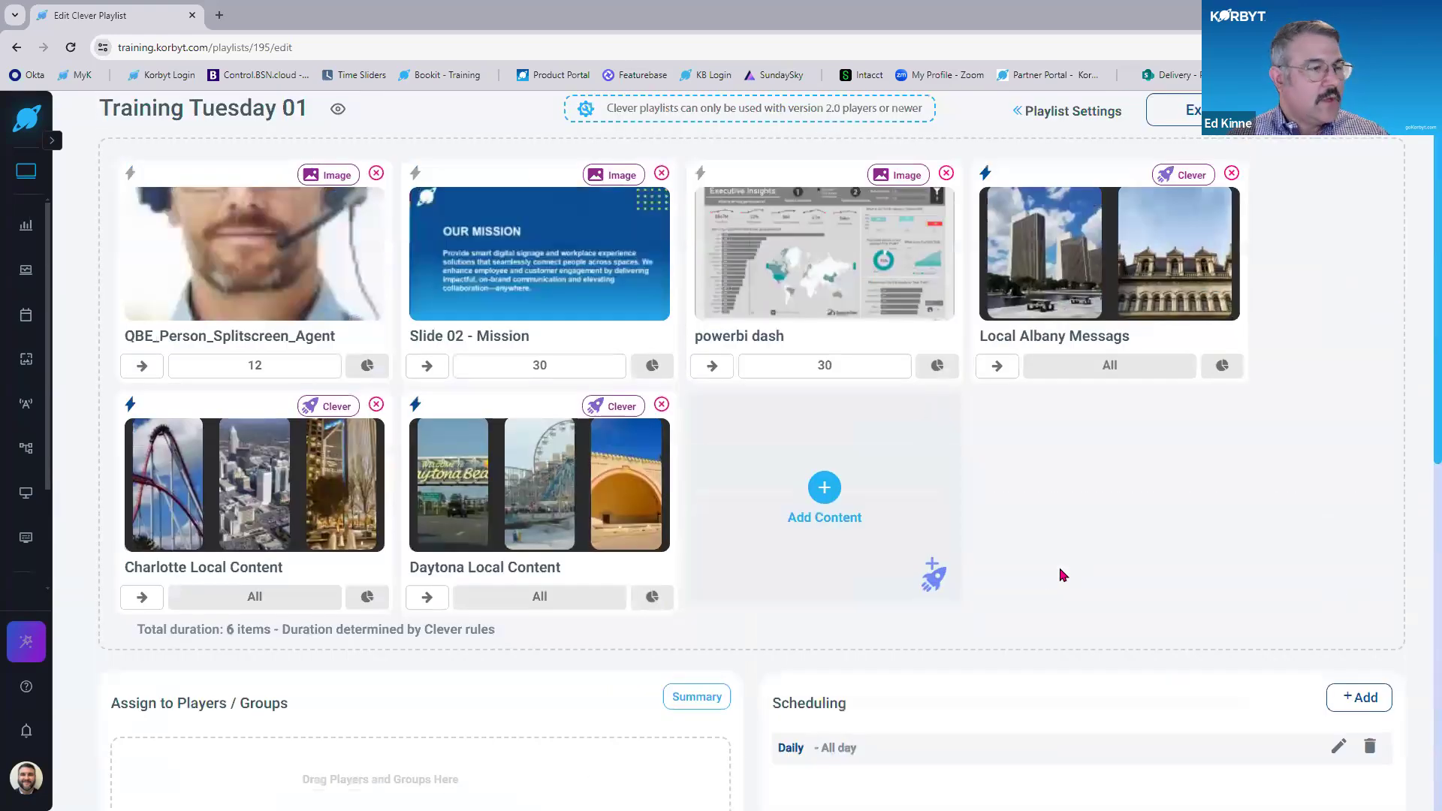
pyautogui.click(1337, 118)
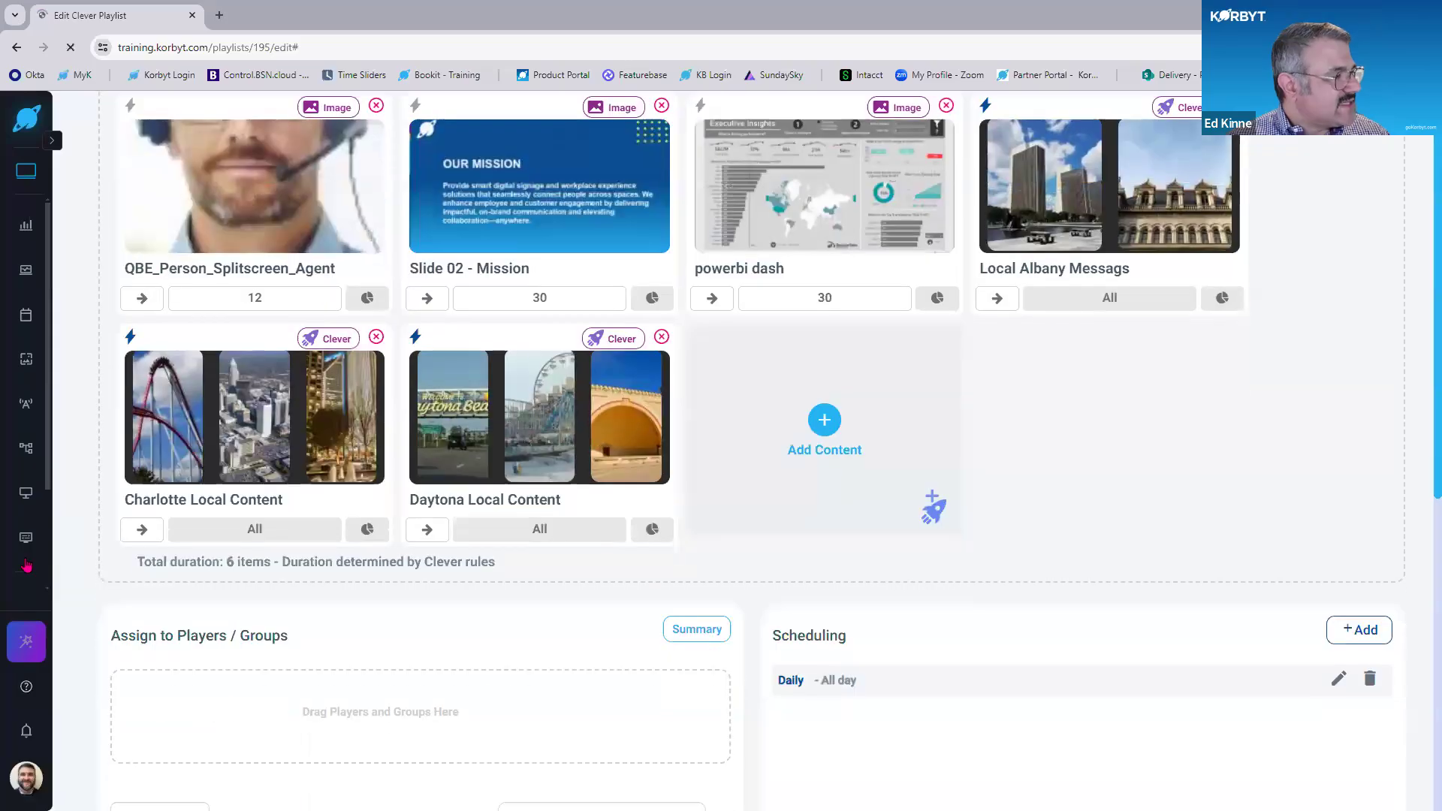
# In the signage settings, rename the Metadata 01 player field to Location Abrv and save the settings.
pyautogui.hotkey('ctrl', '-')
pyautogui.click(23, 584)
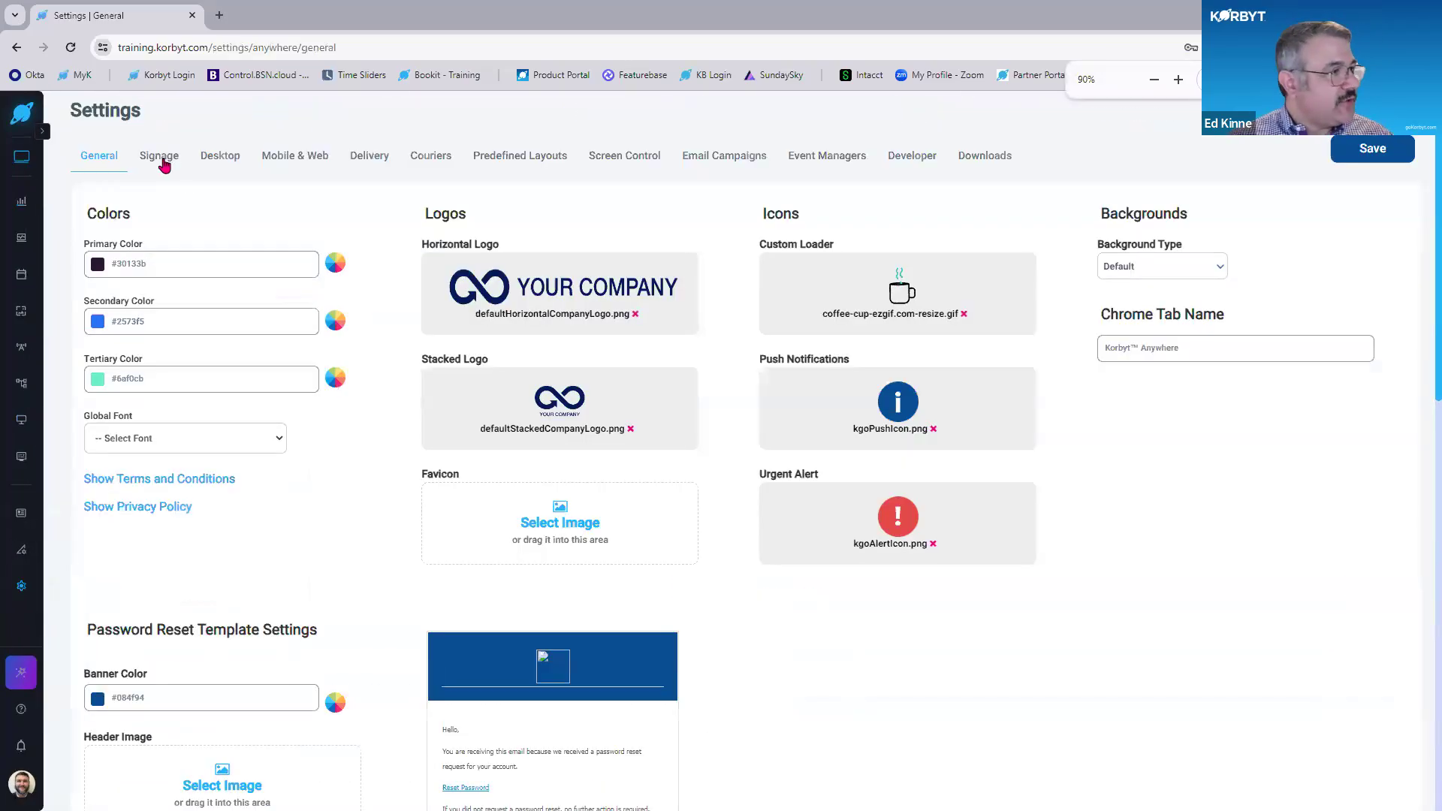
pyautogui.click(162, 158)
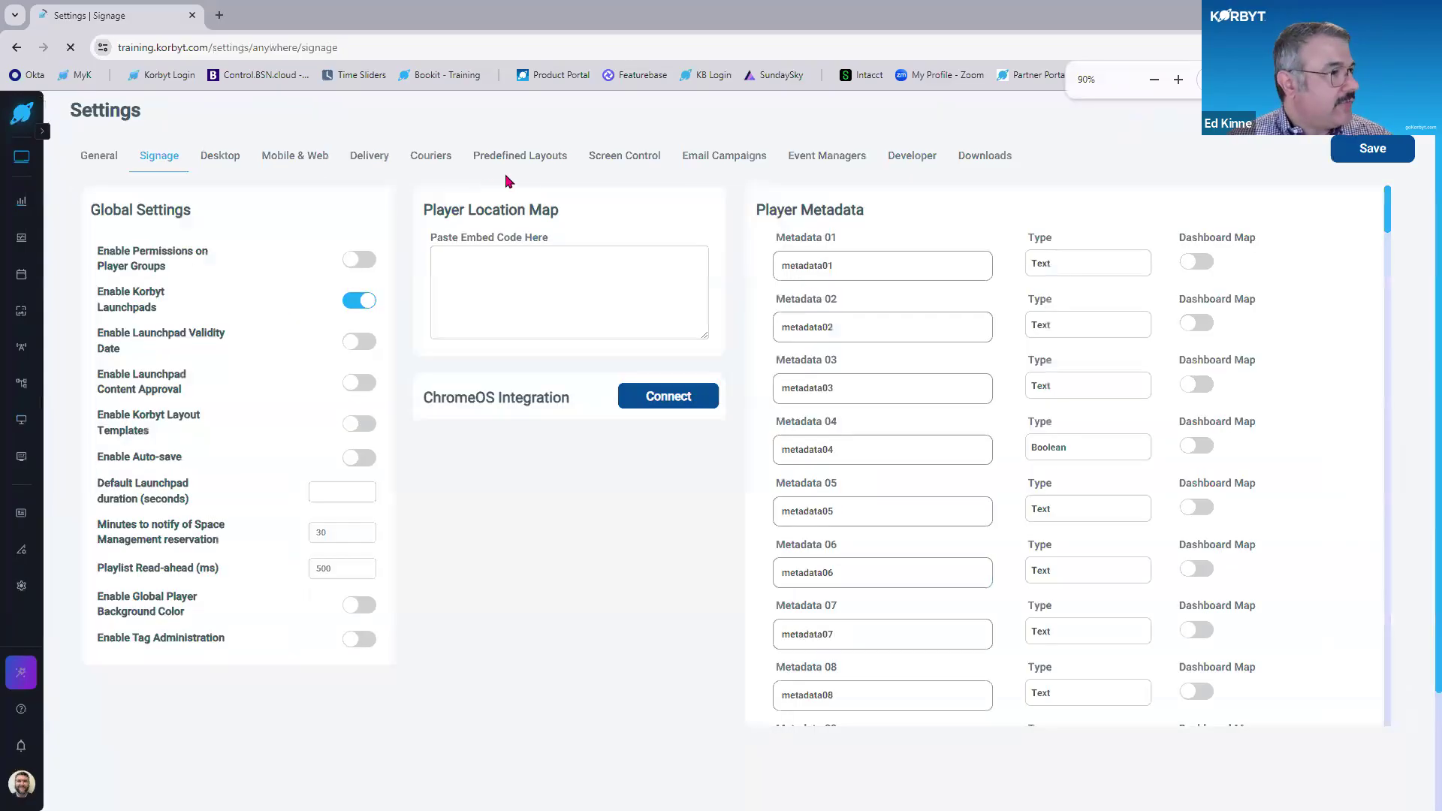
pyautogui.click(863, 270)
pyautogui.hotkey('ctrl', 'a')
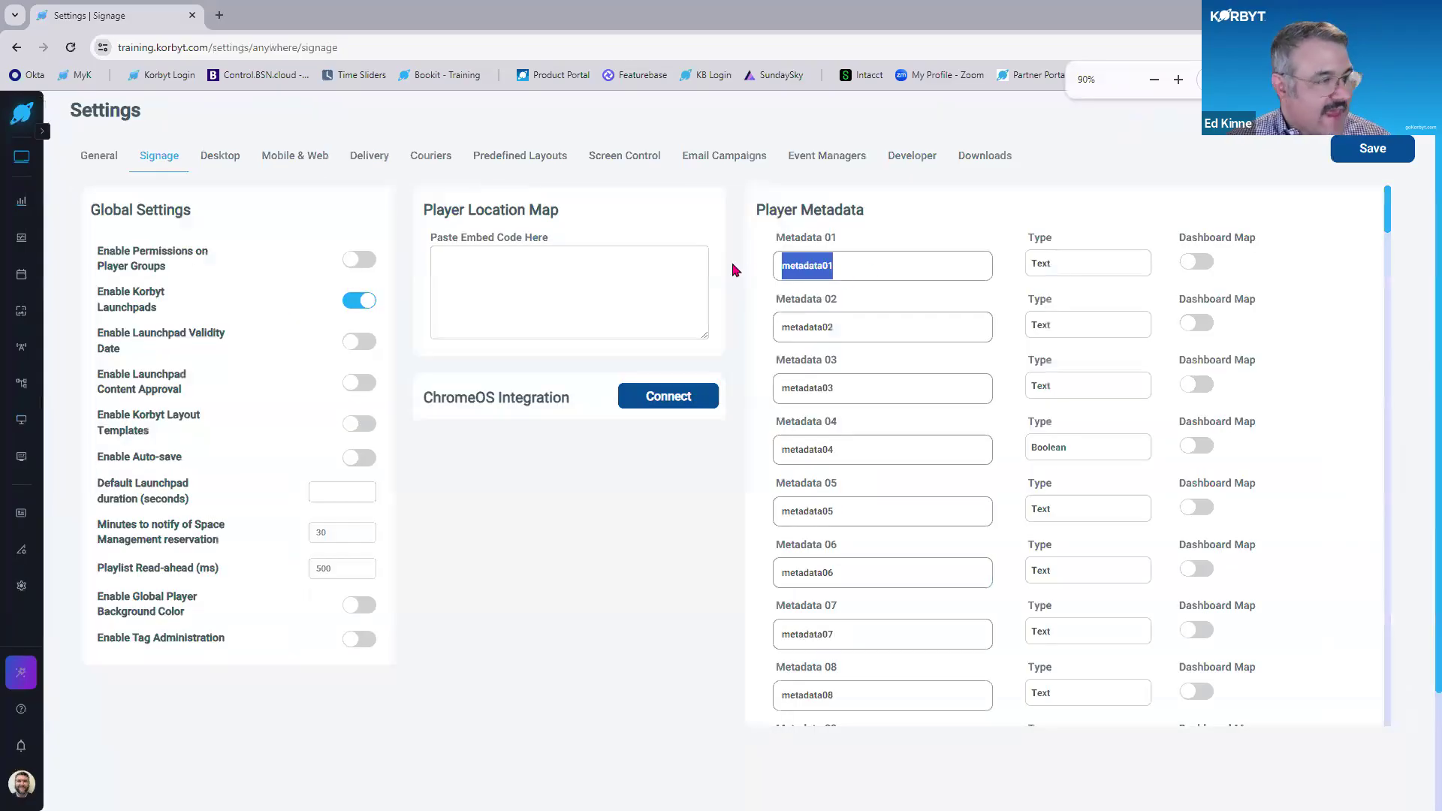
pyautogui.write('Locva')
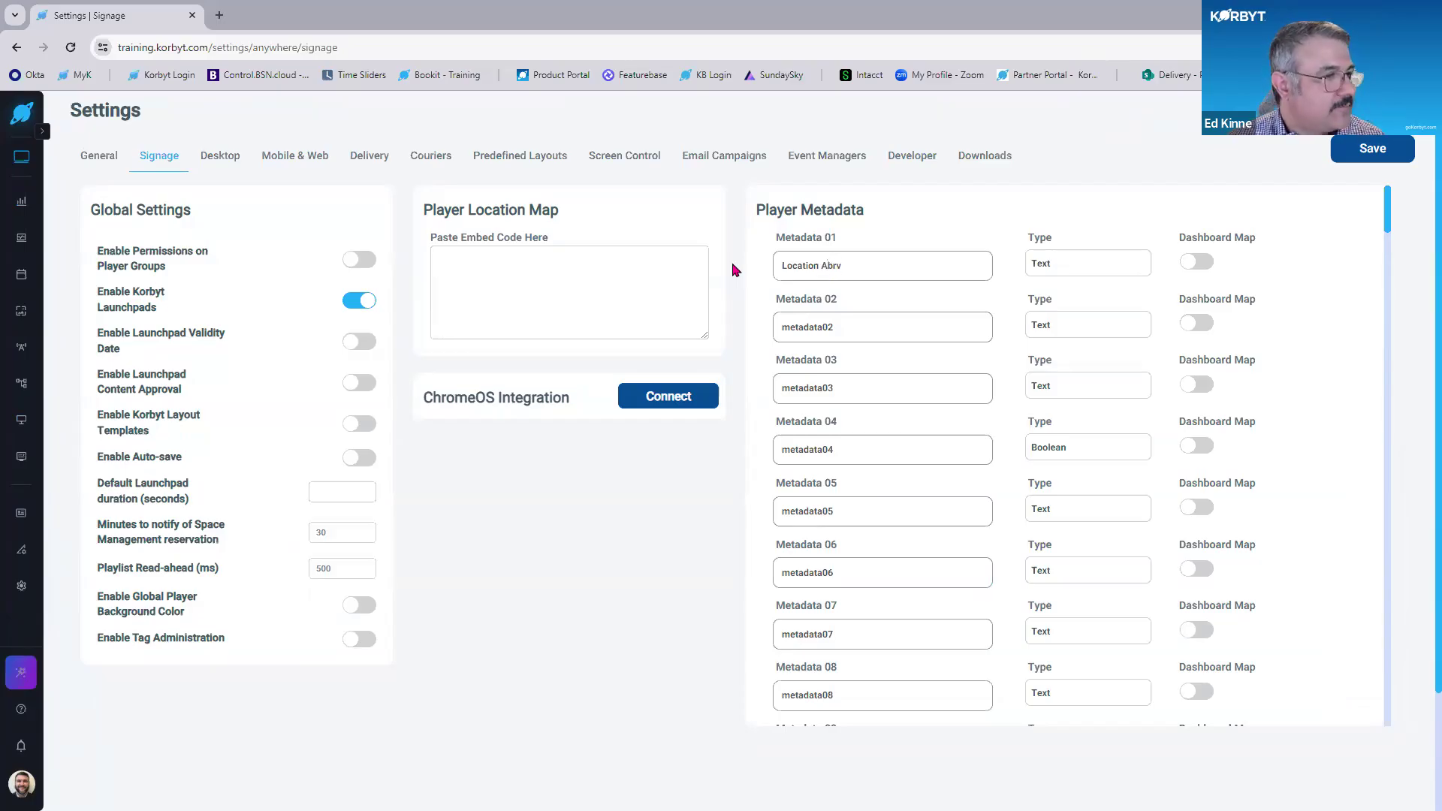
pyautogui.click(1366, 154)
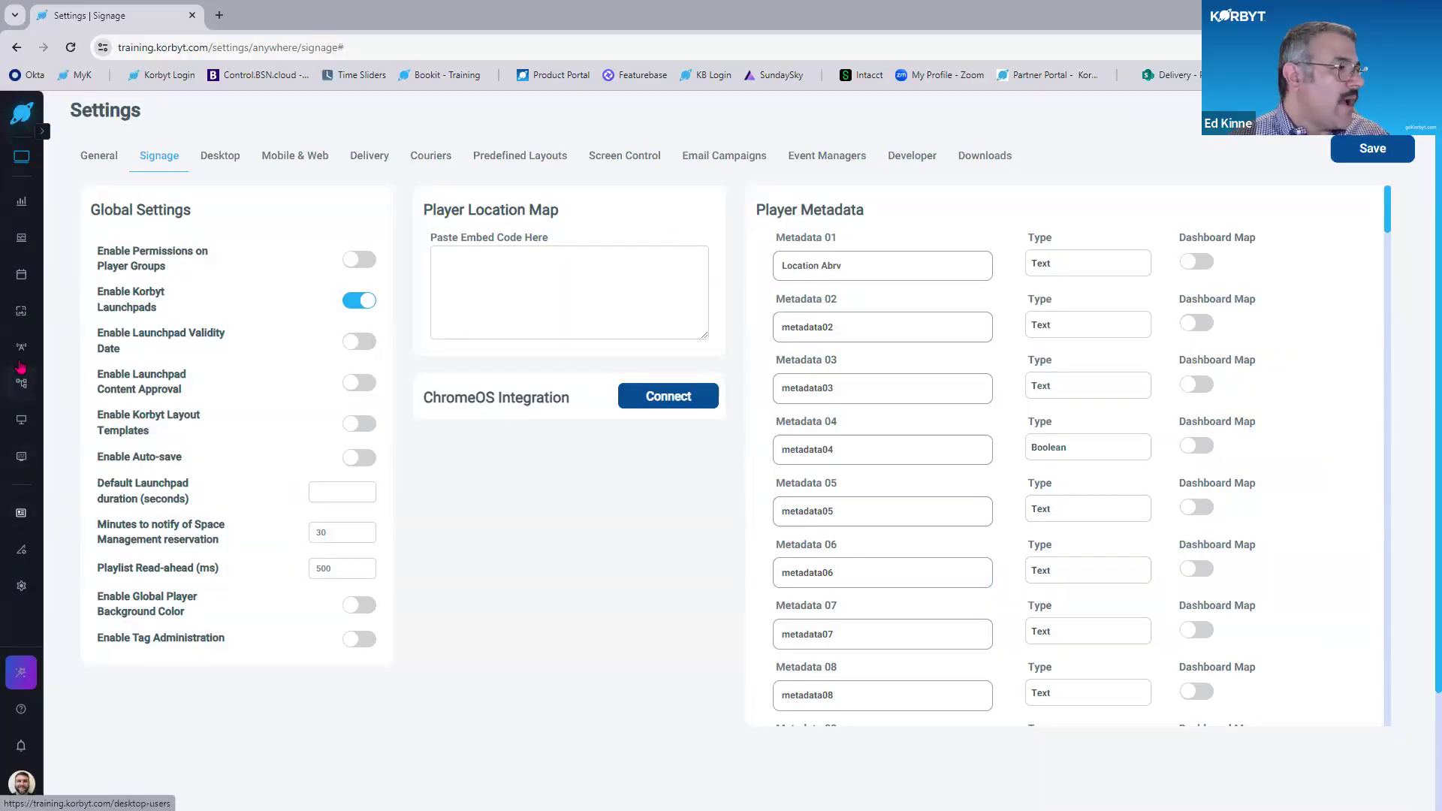
# Reopen the Training Tuesday 01 playlist and check the field name in the Daytona Local Content trigger's metadata condition.
pyautogui.click(72, 314)
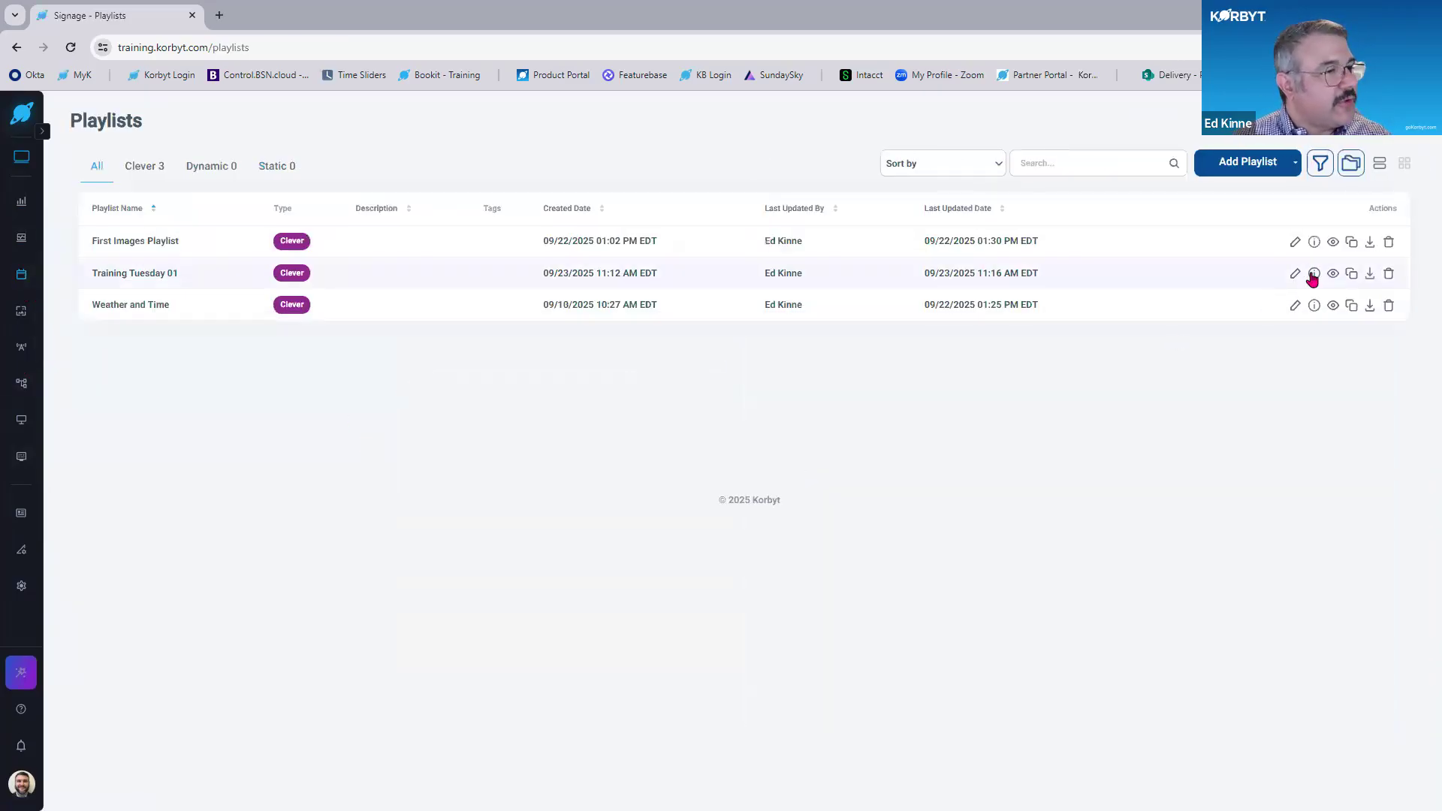
pyautogui.click(1293, 275)
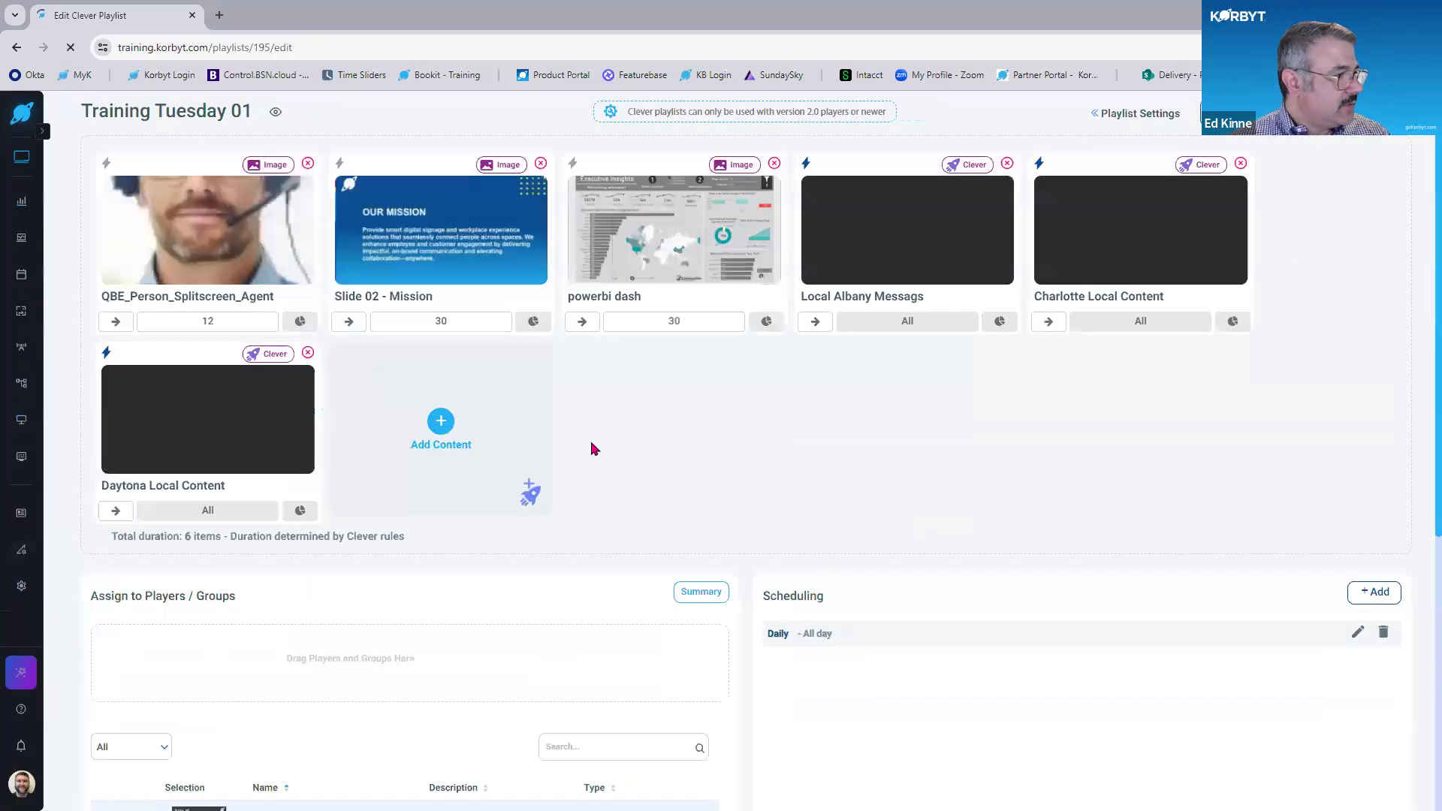
pyautogui.click(107, 354)
pyautogui.scroll(-1, 538, 409)
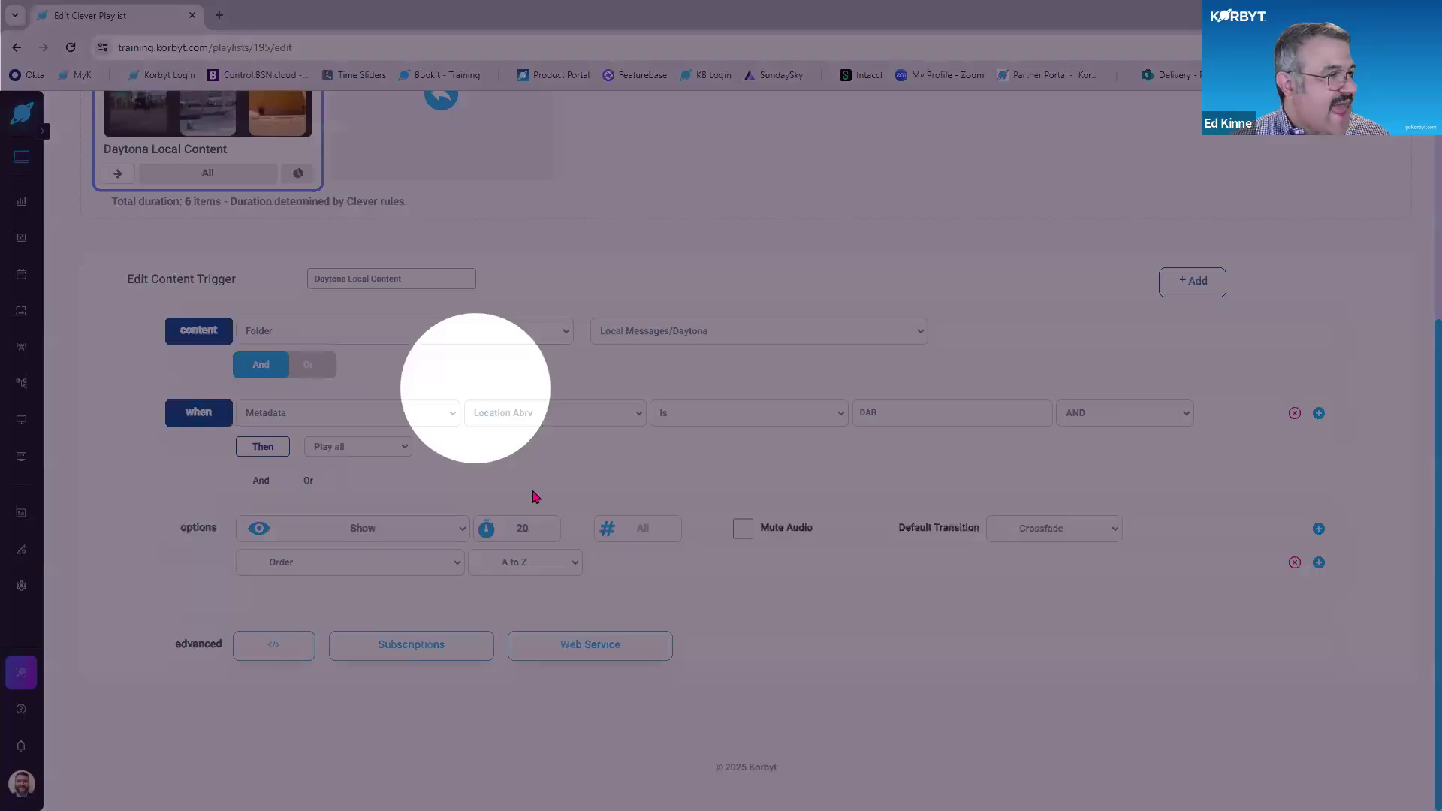
pyautogui.hotkey('ctrl', '+')
pyautogui.hotkey('ctrl', '+')
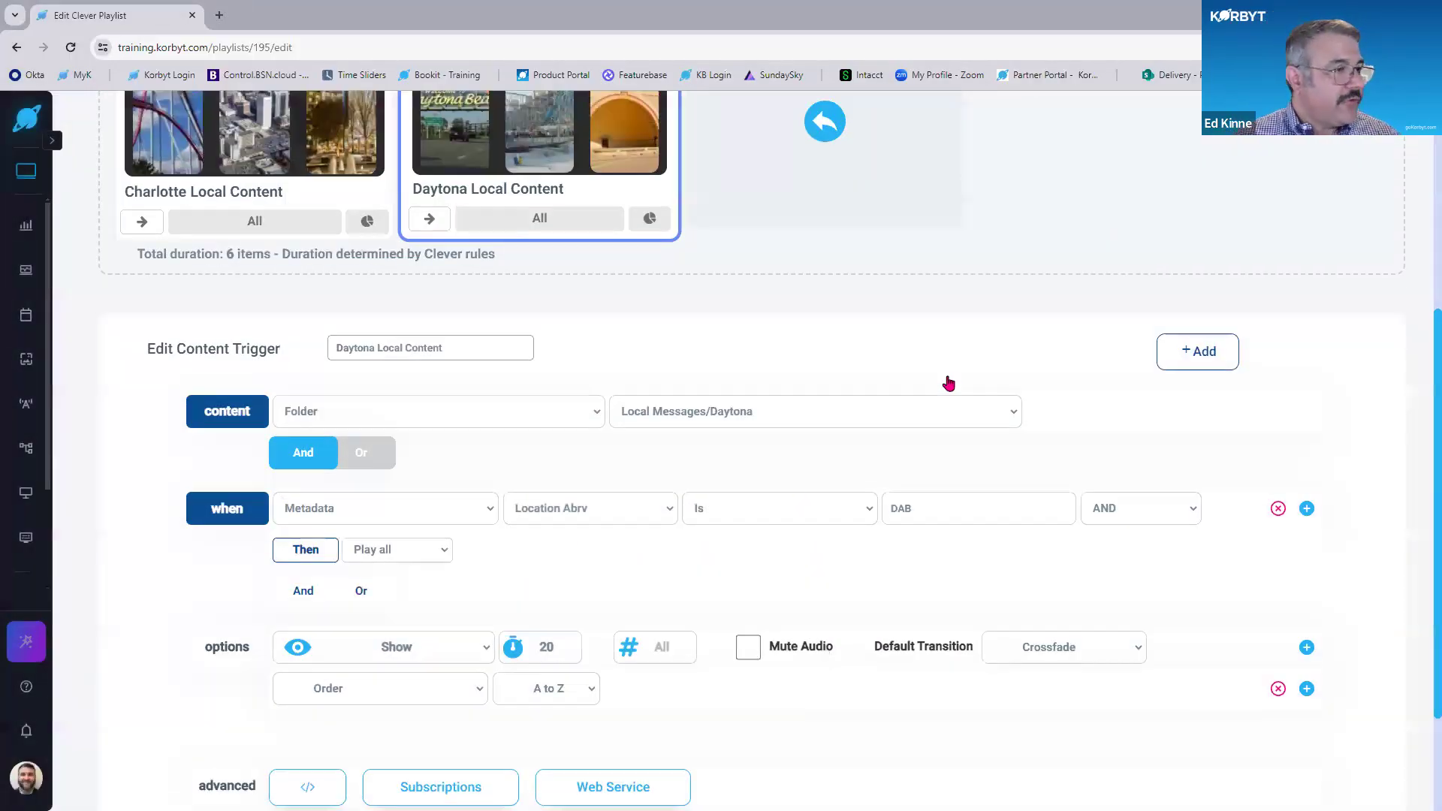
# Save the playlist and assign it to both the BrightSign and Virgo players.
pyautogui.scroll(5, 1102, 421)
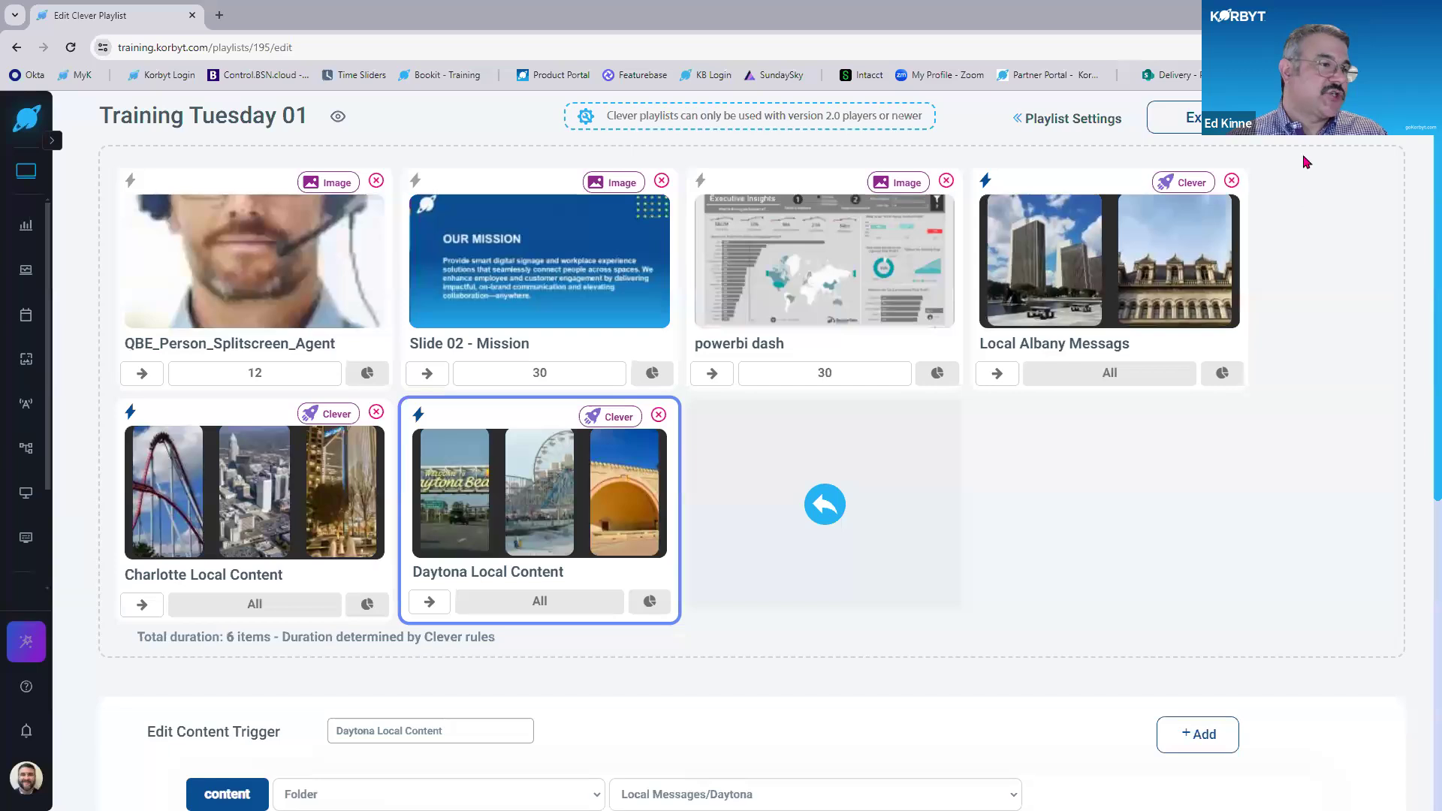
pyautogui.click(1359, 118)
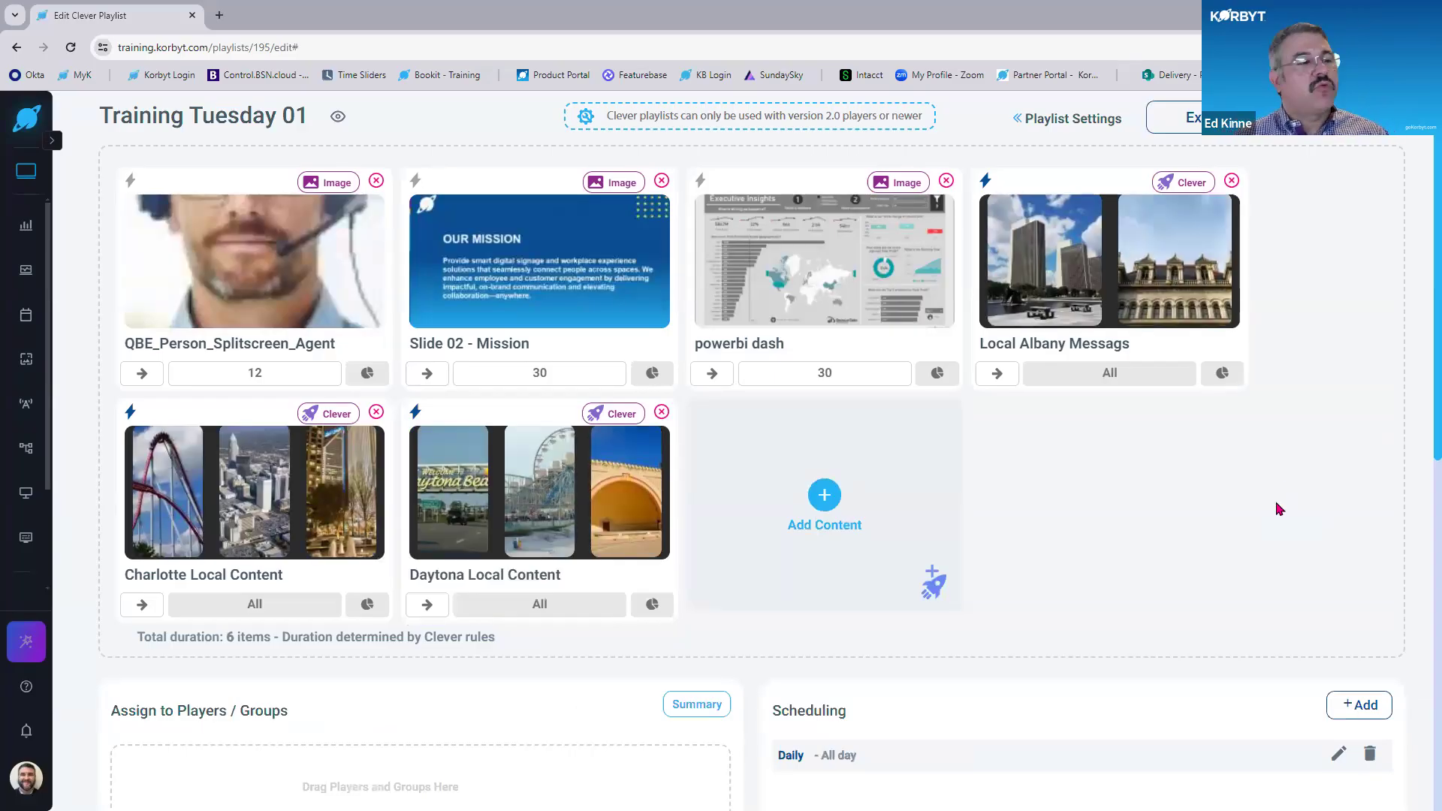
pyautogui.scroll(-5, 322, 606)
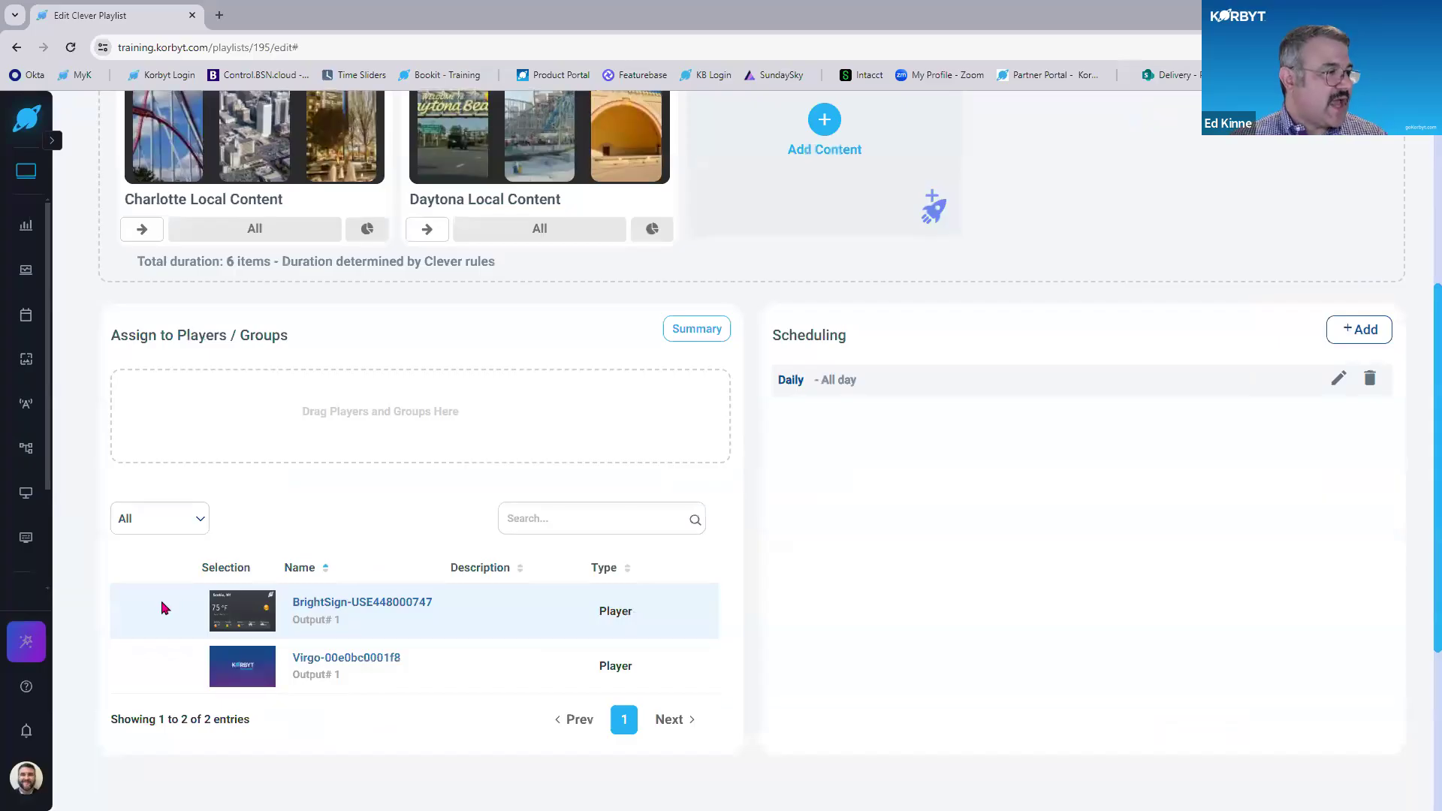
pyautogui.click(154, 620)
pyautogui.click(138, 666)
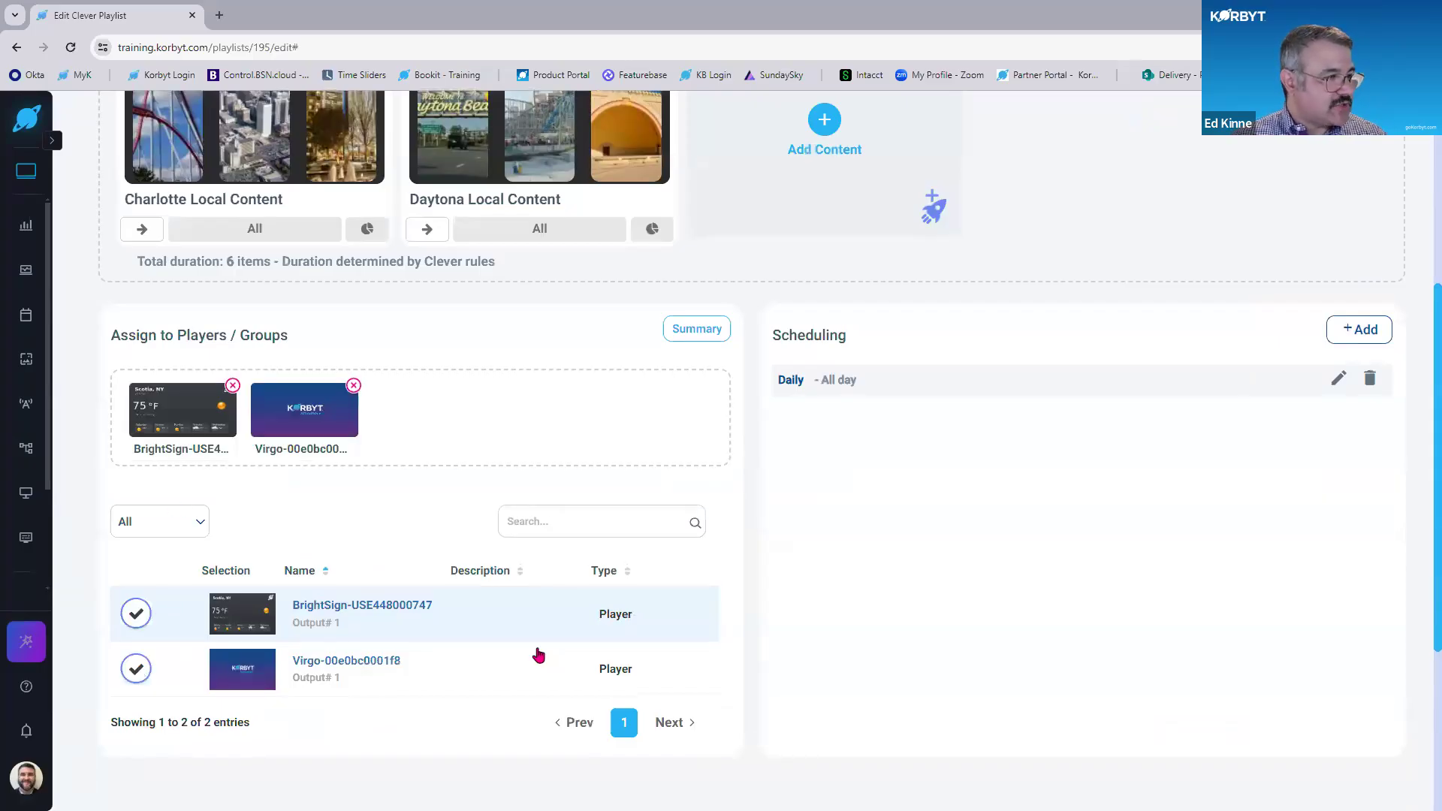
# Move the Local Albany Messags item to the first position in the playlist.
pyautogui.scroll(5, 1323, 221)
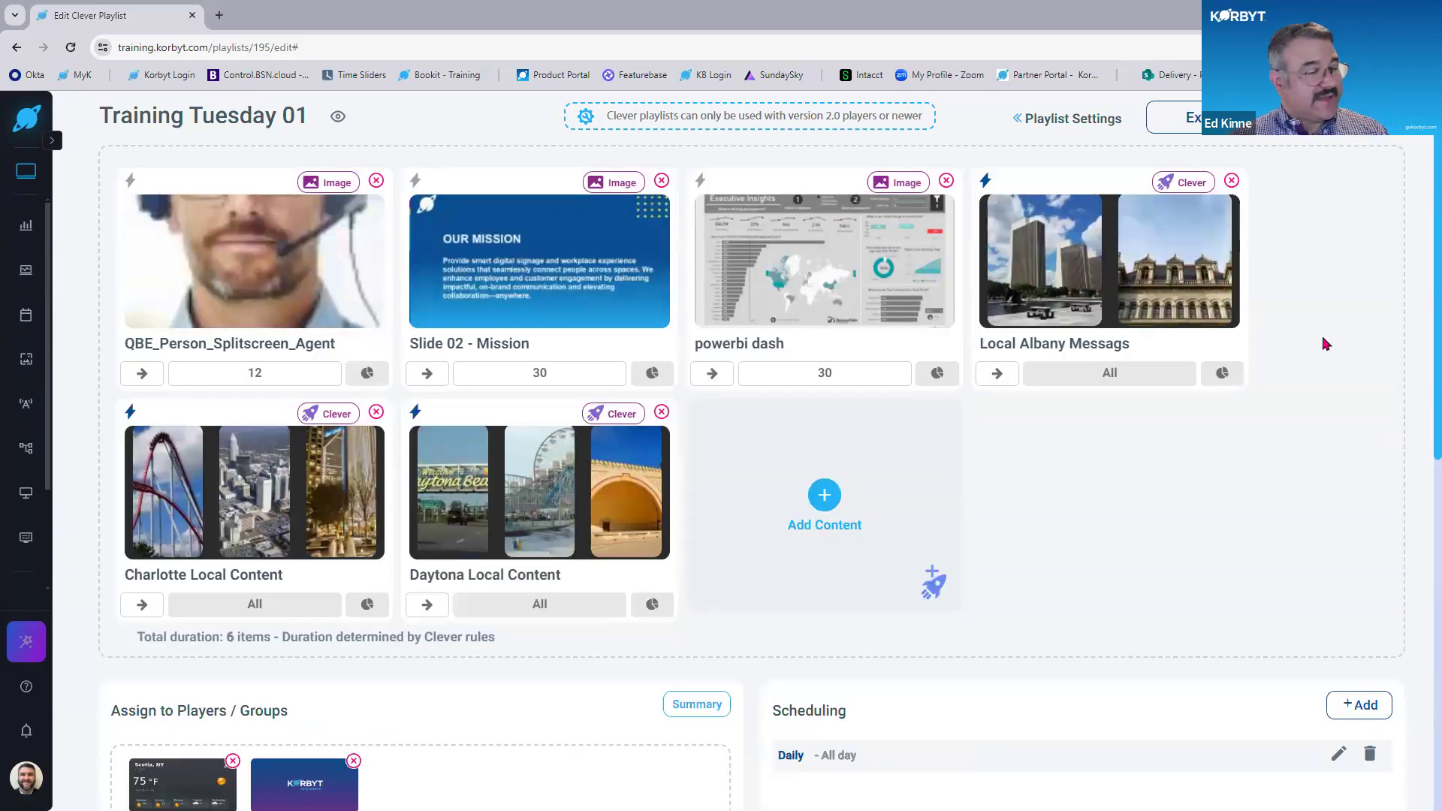
pyautogui.moveTo(1103, 266); pyautogui.dragTo(82, 273)
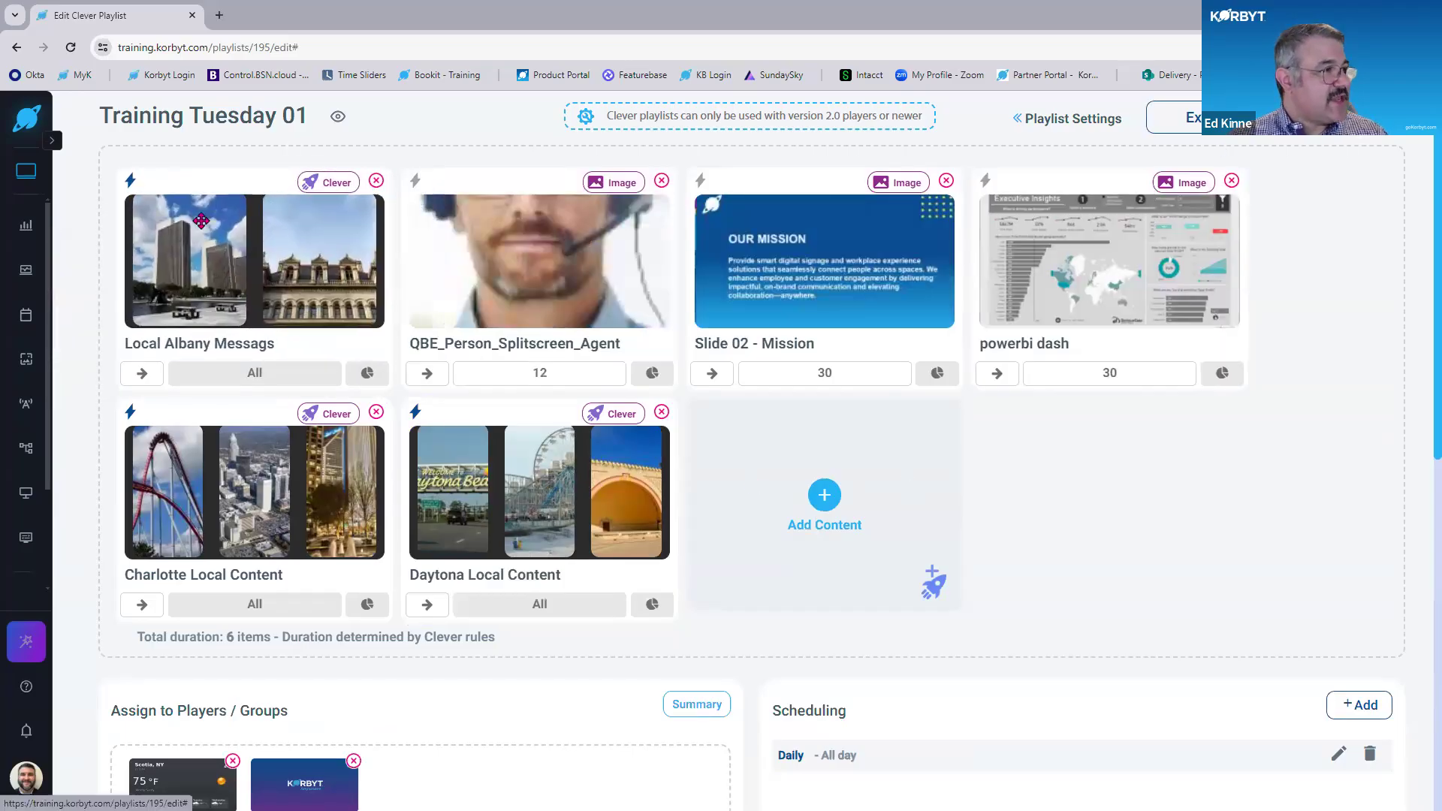
pyautogui.hotkey('ctrl', 'r')
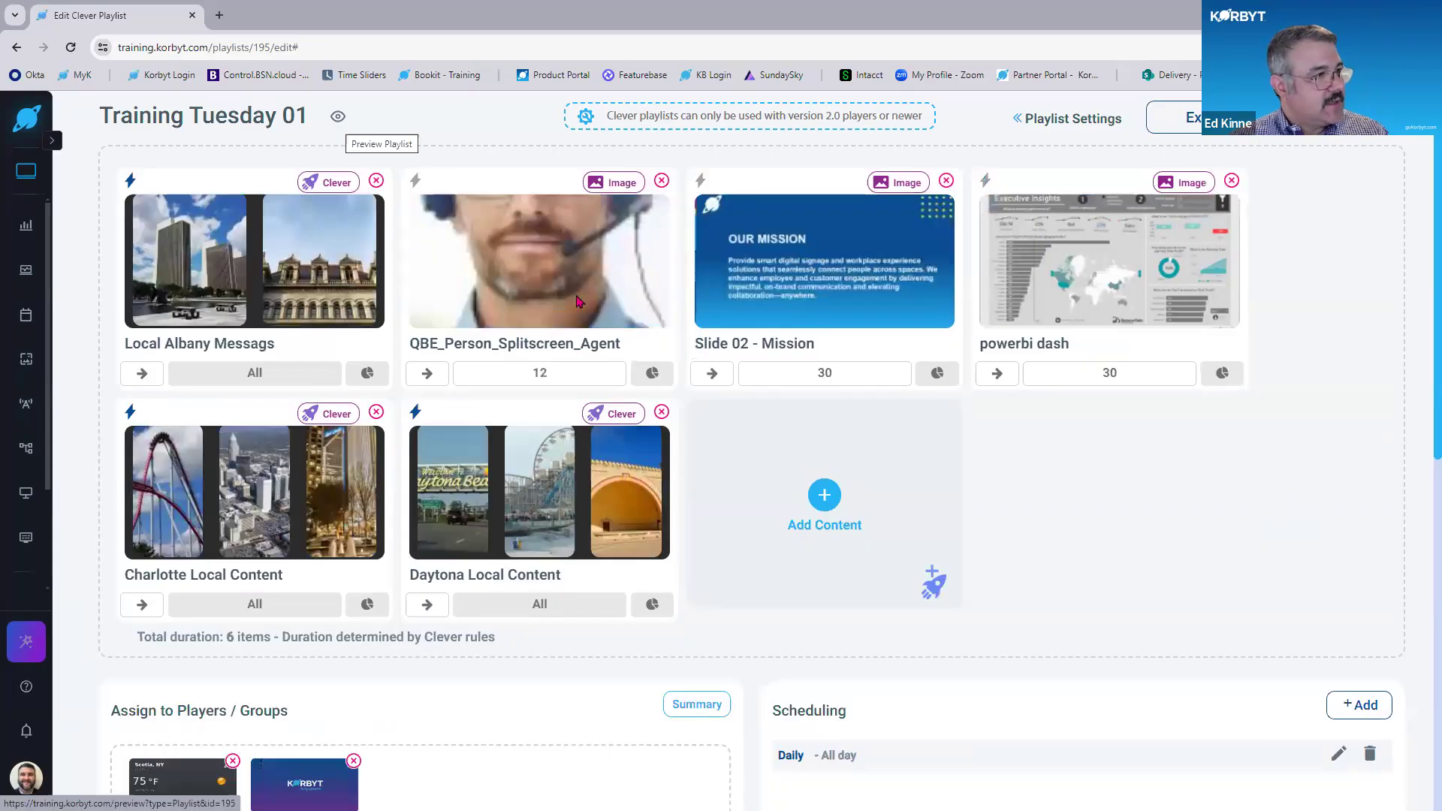
# Preview the Training Tuesday 01 playlist at a reduced zoom and close the preview.
pyautogui.click(337, 120)
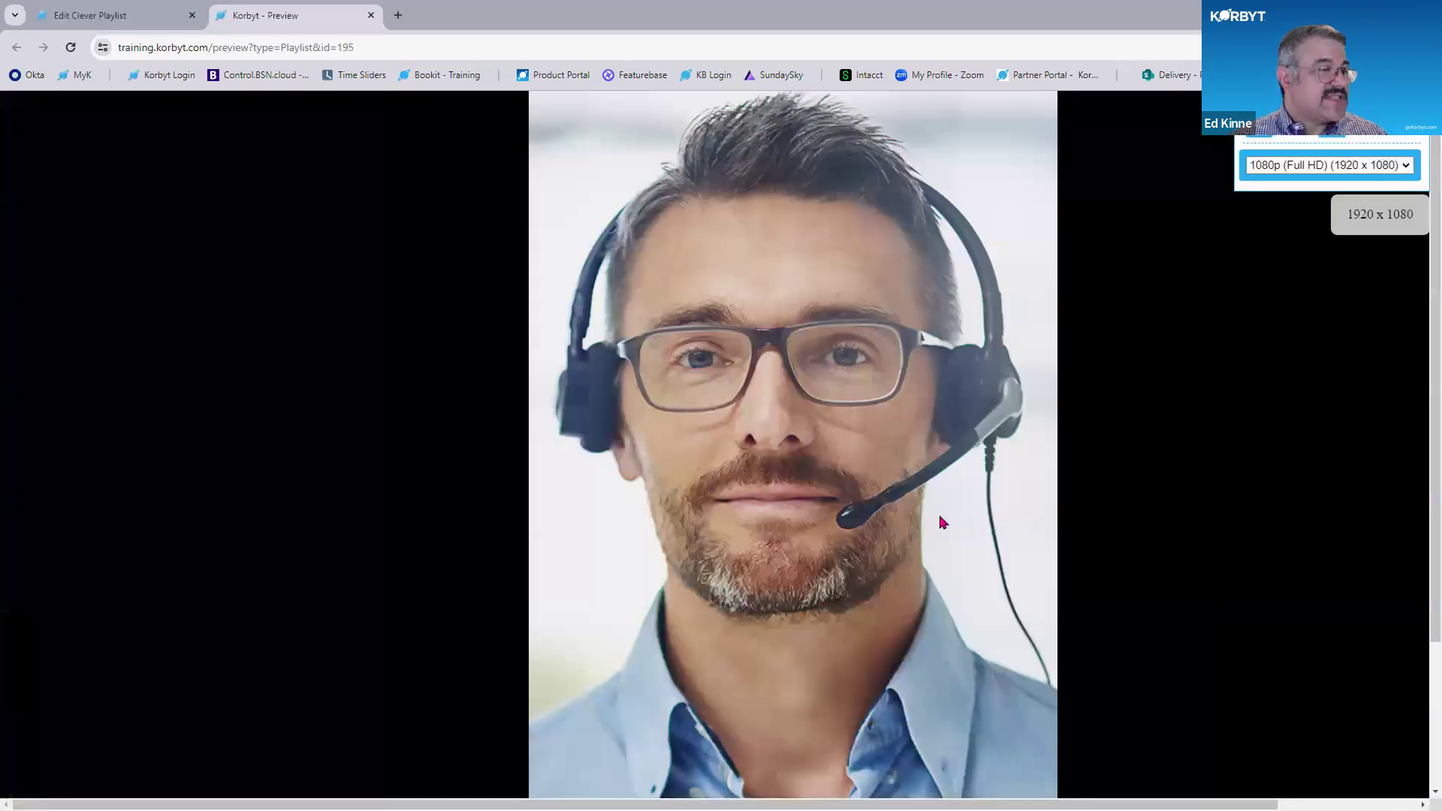
pyautogui.hotkey('ctrl', '-')
pyautogui.hotkey('ctrl', '-')
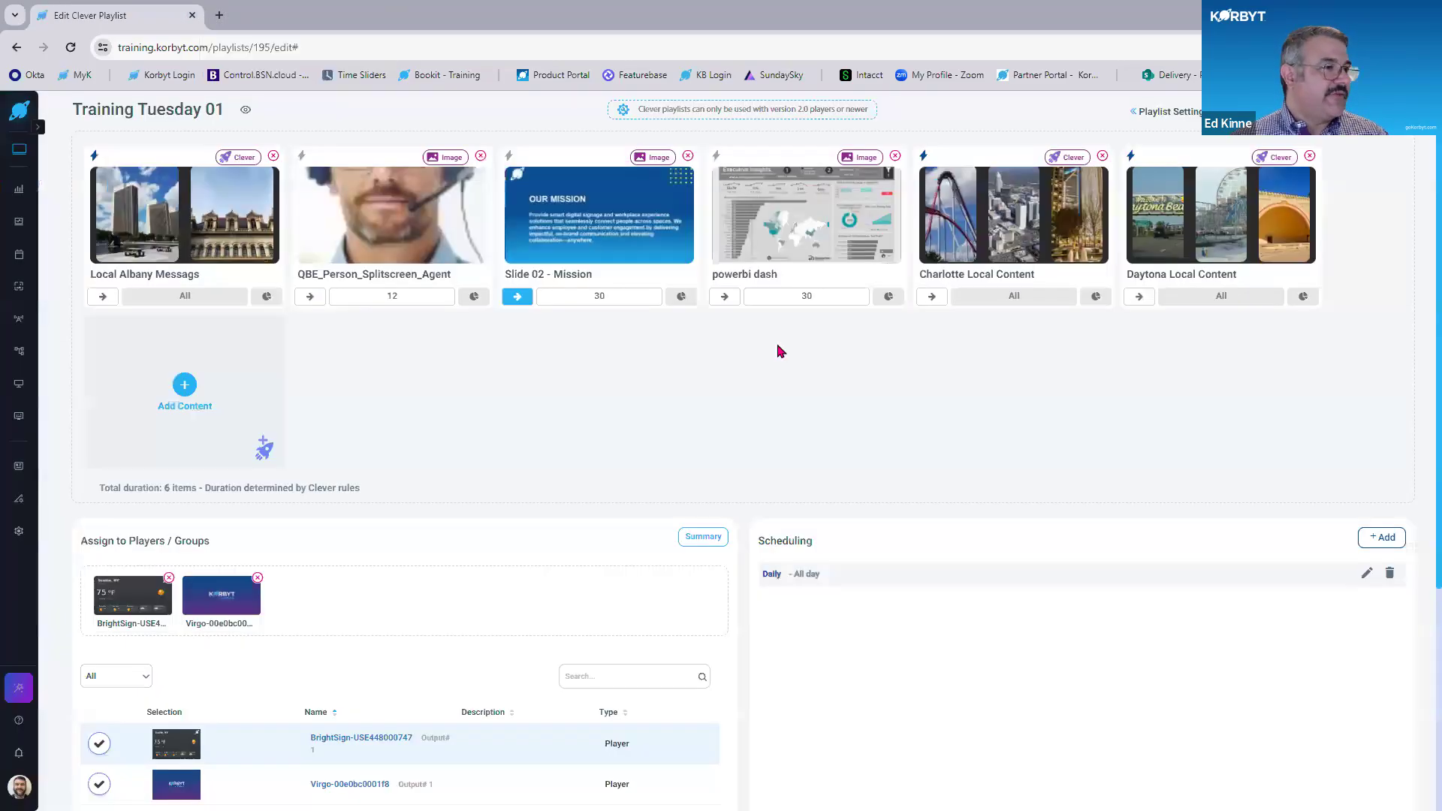
pyautogui.click(371, 15)
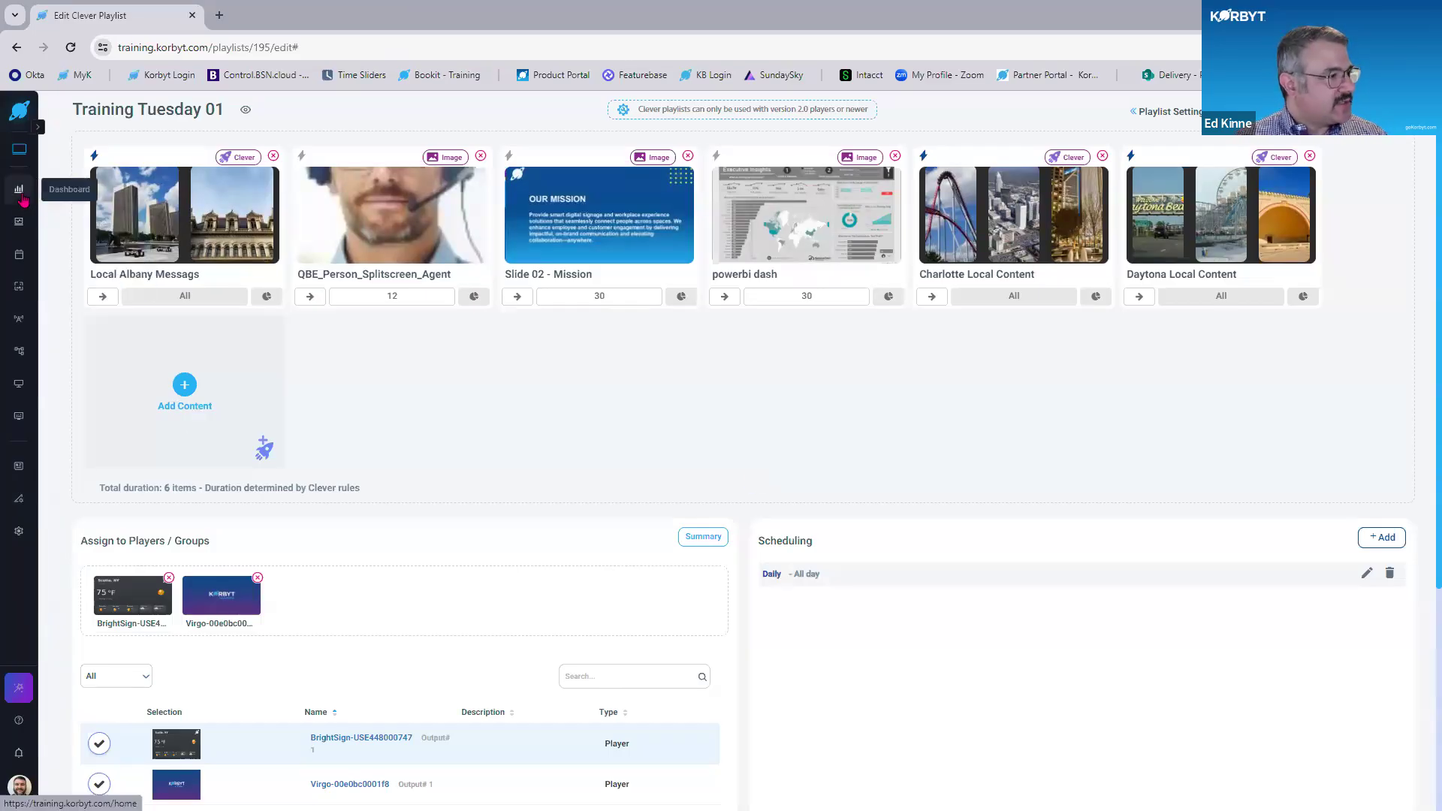
# Go to the players list, preview what the BrightSign player shows, and close the preview.
pyautogui.moveTo(19, 222)
pyautogui.click(58, 251)
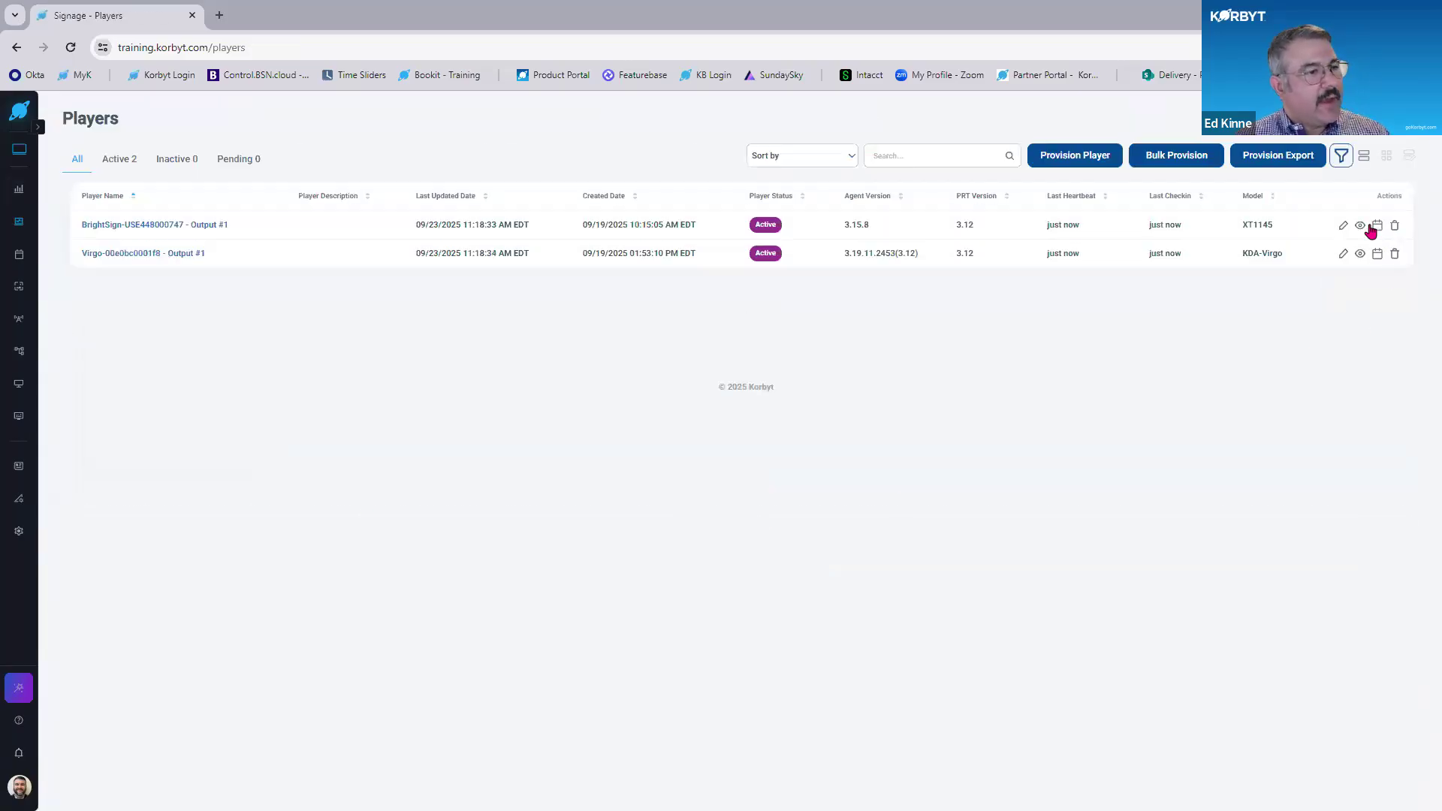
pyautogui.click(1360, 226)
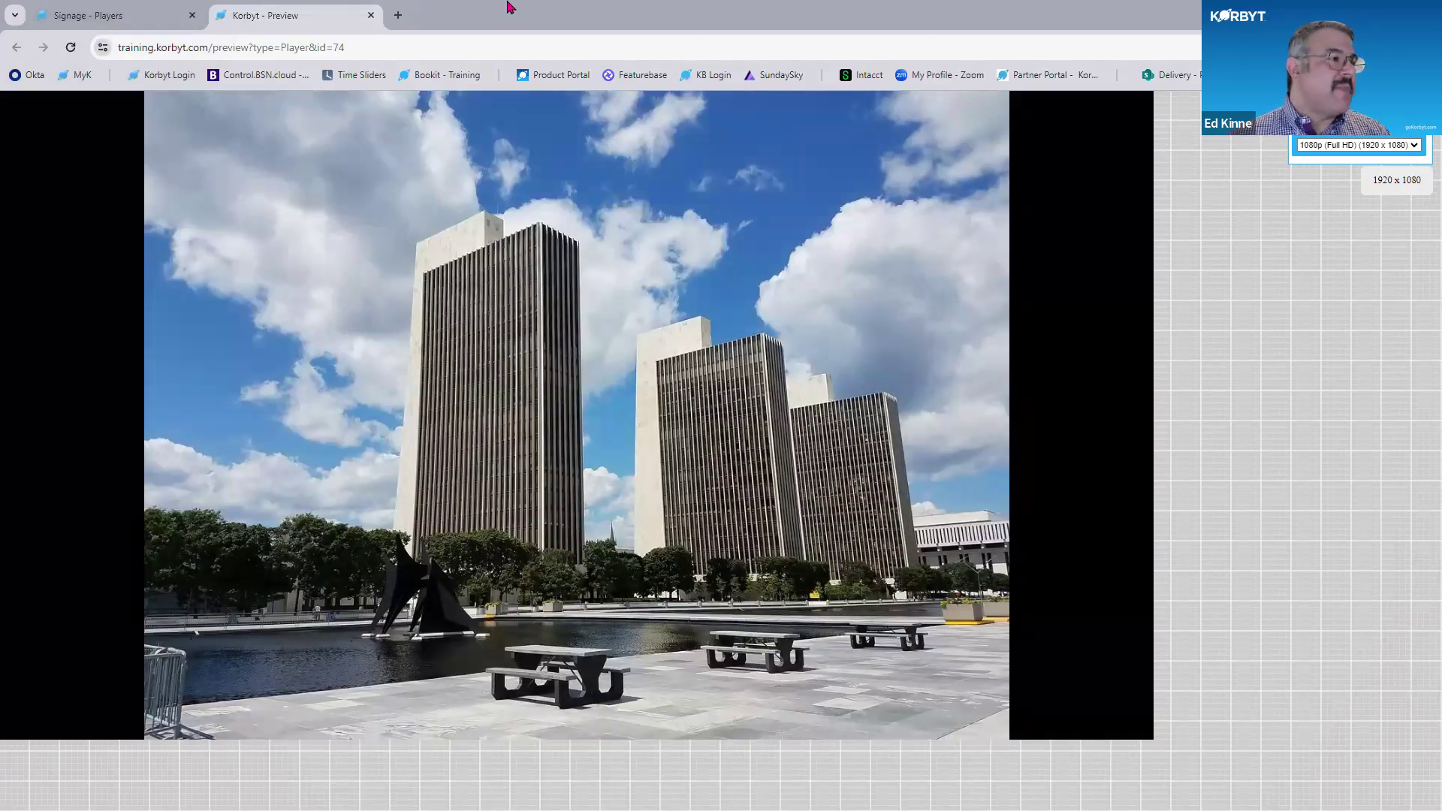
pyautogui.click(371, 16)
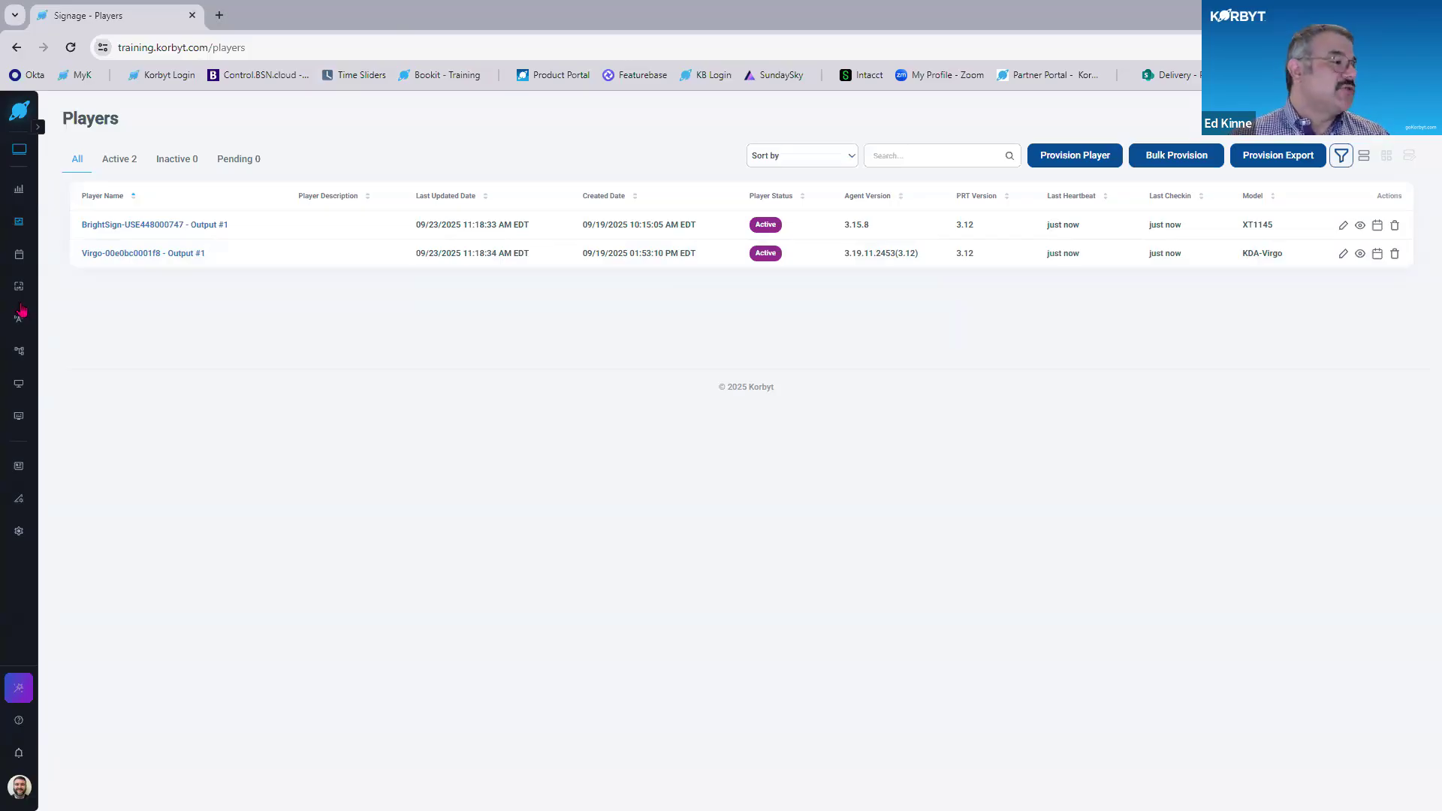
# Go to the playlists and open the Training Tuesday 01 playlist for editing at an enlarged zoom.
pyautogui.moveTo(20, 255)
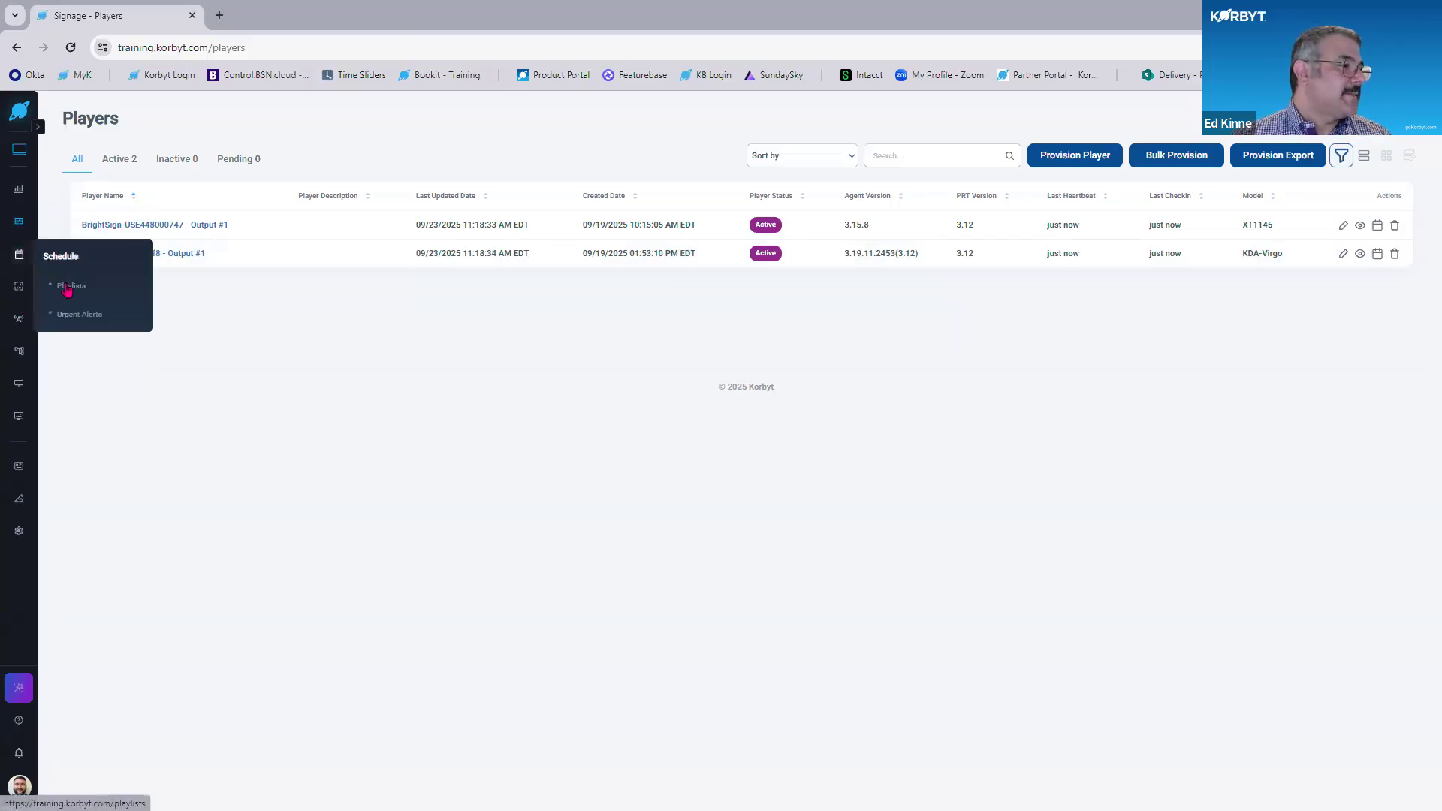
pyautogui.click(67, 288)
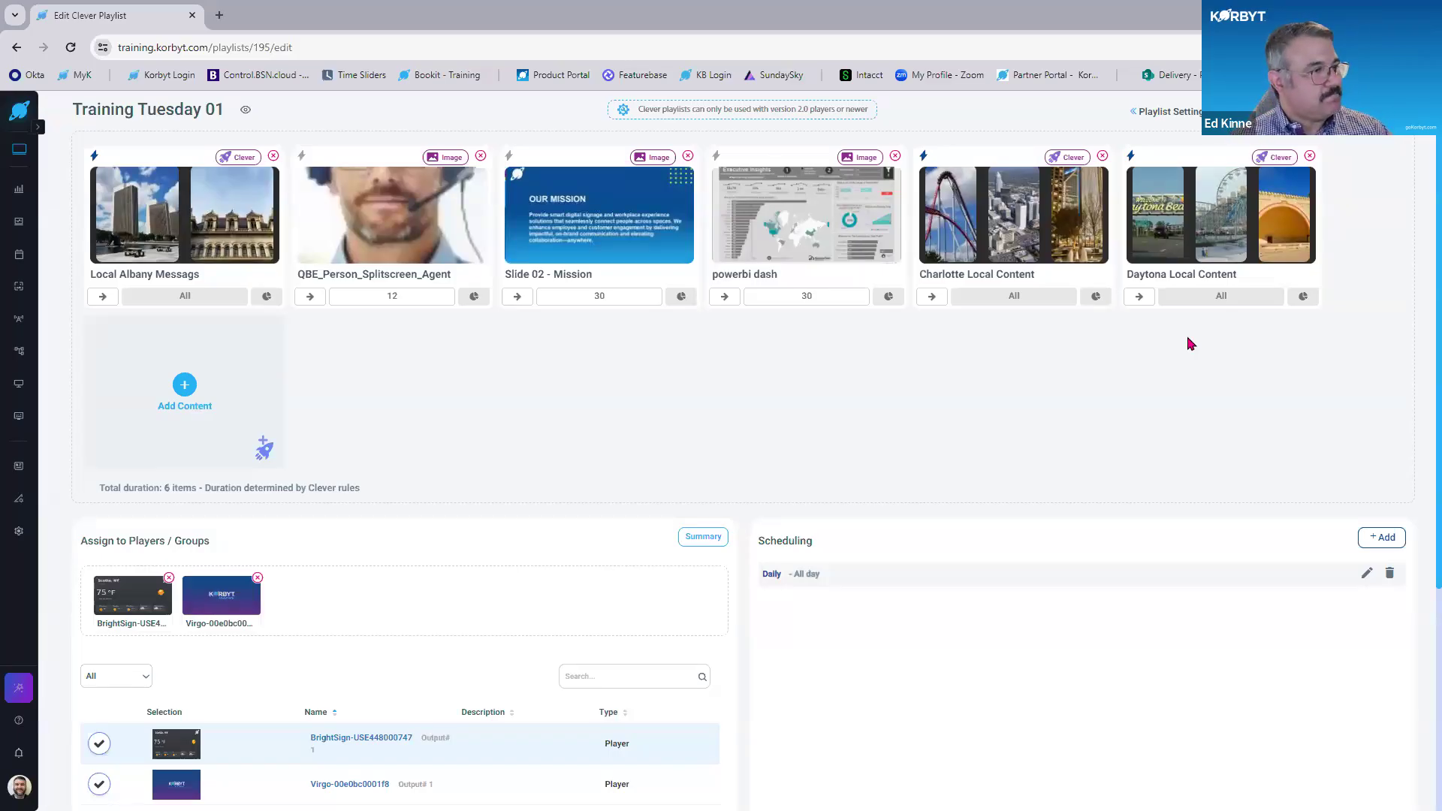
pyautogui.hotkey('ctrl', '+')
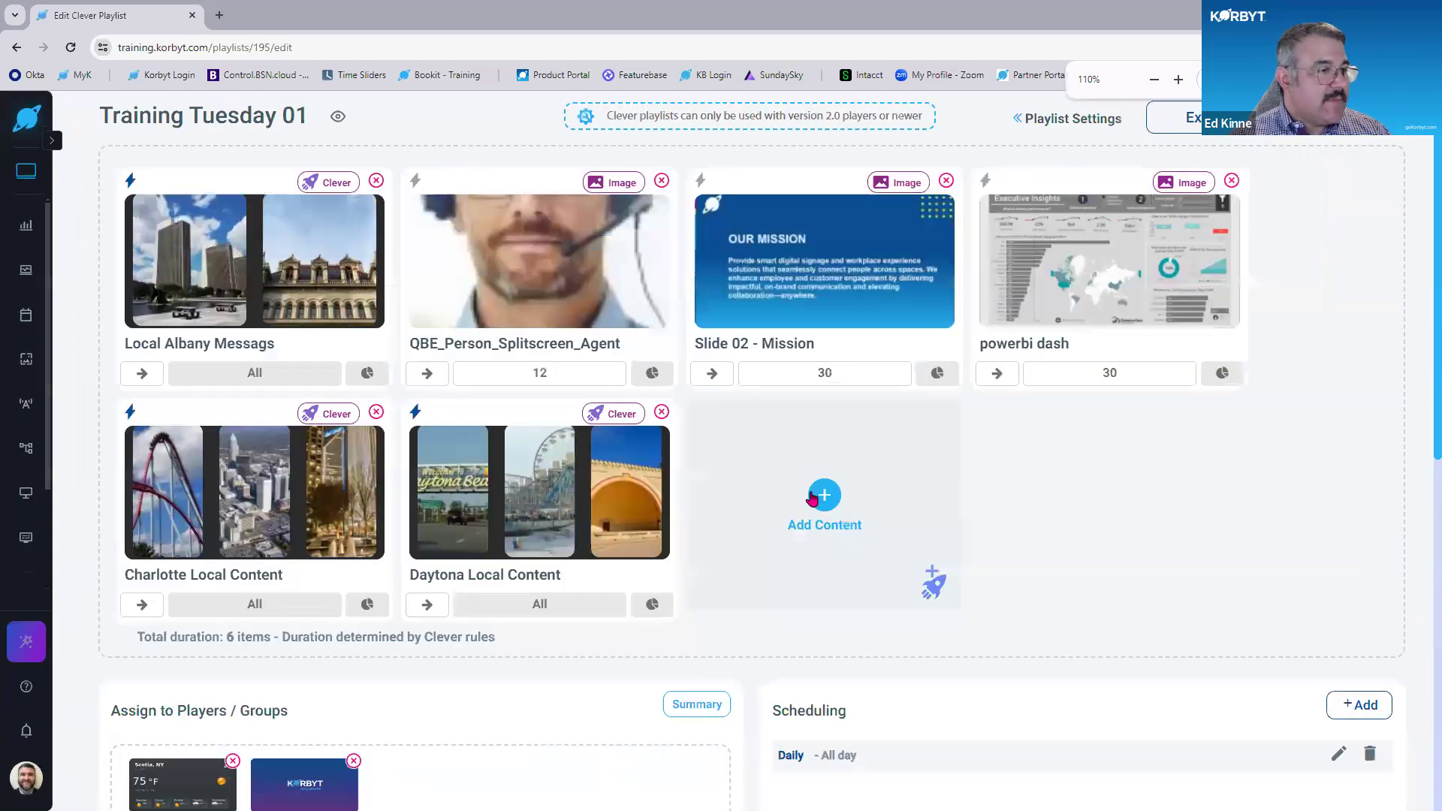
# Add the Test Time layout to the Training Tuesday 01 playlist.
pyautogui.click(825, 495)
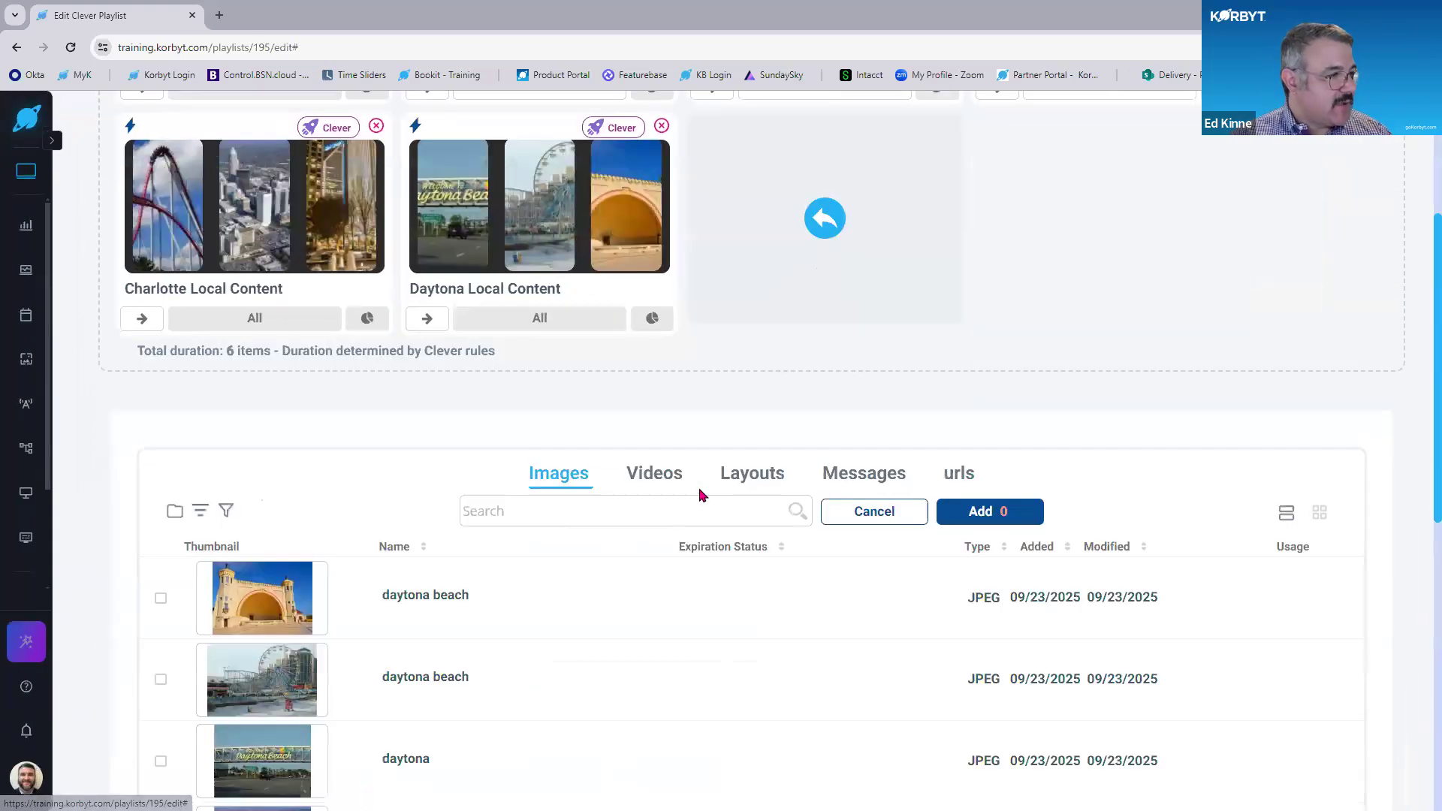
pyautogui.scroll(-4, 376, 498)
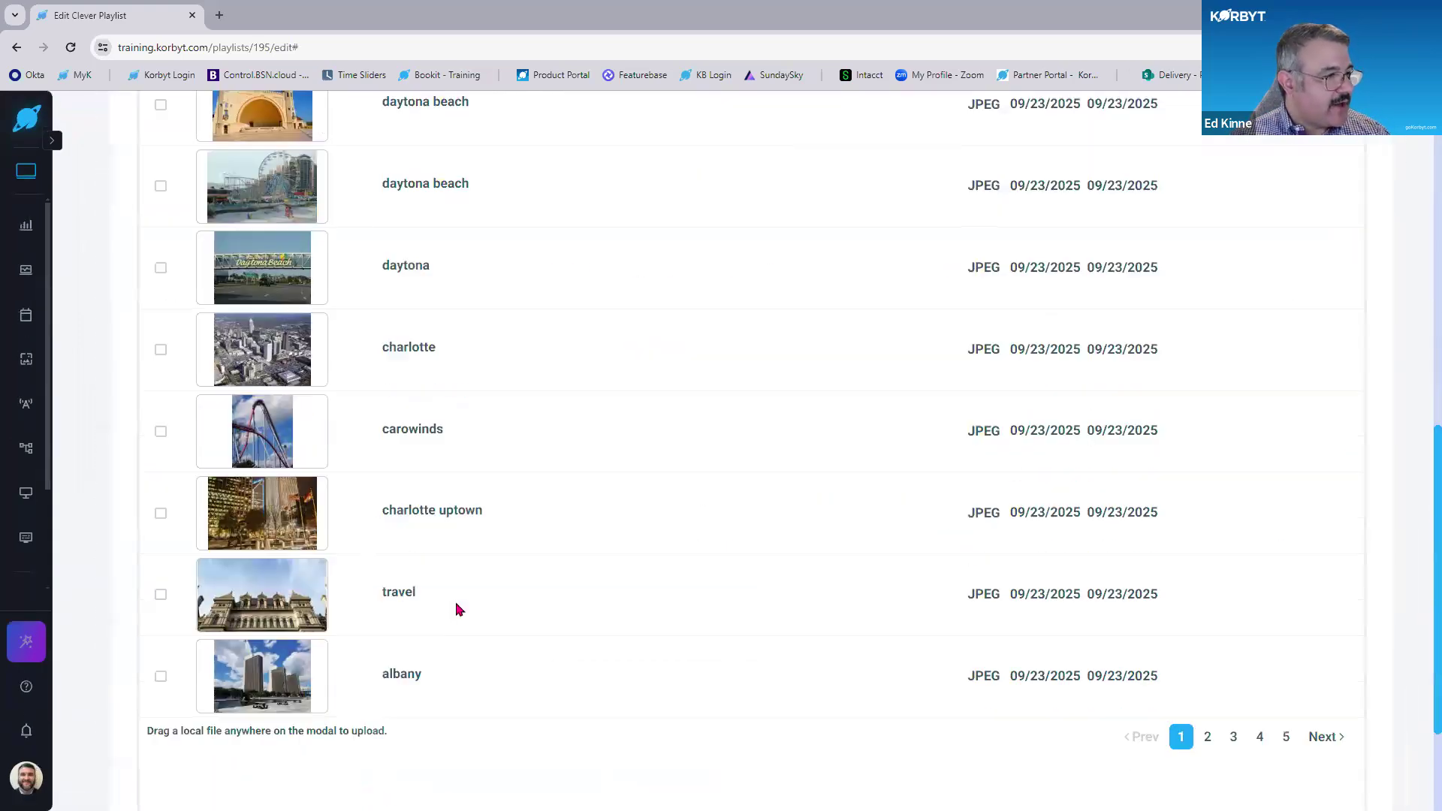
pyautogui.click(1207, 727)
pyautogui.scroll(5, 902, 564)
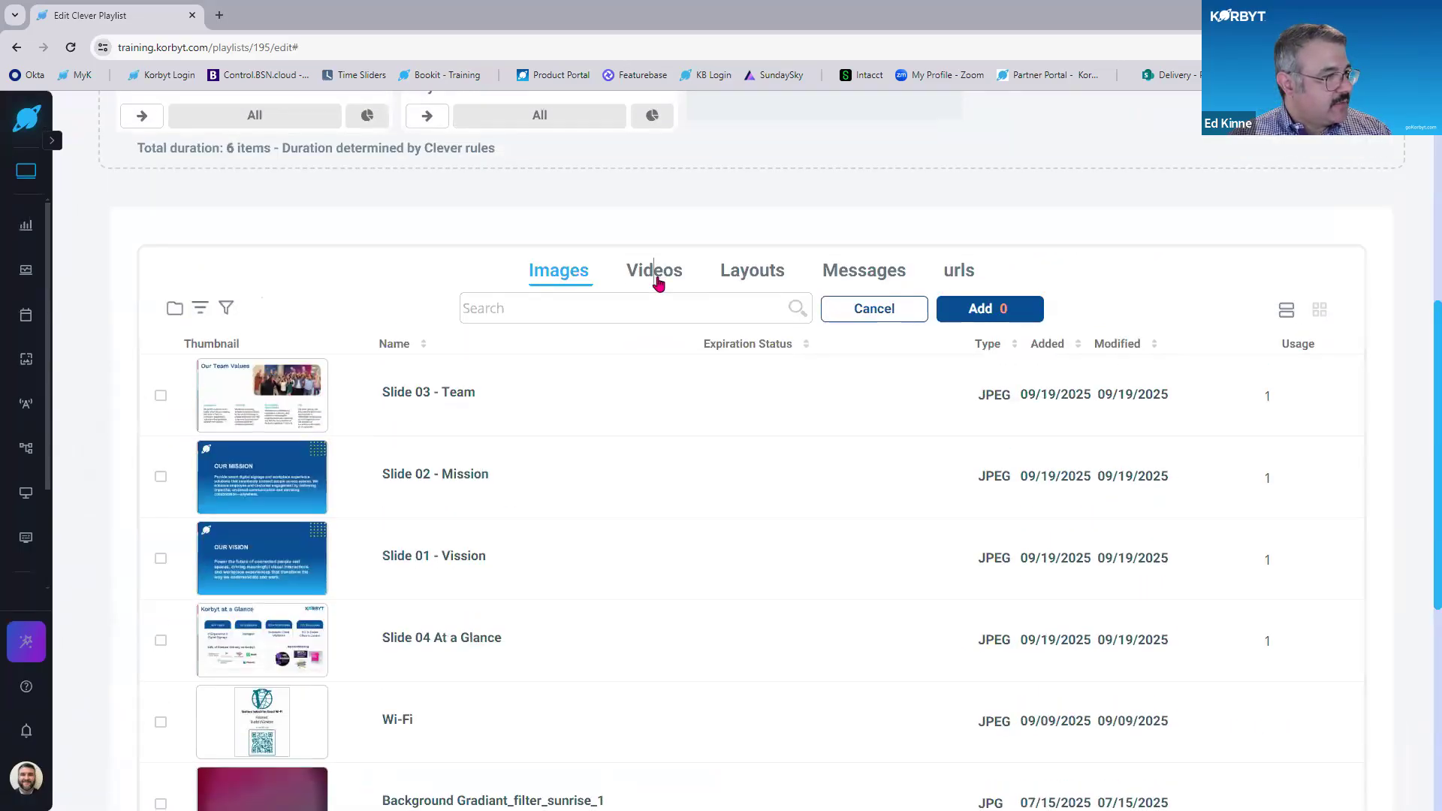
pyautogui.click(655, 272)
pyautogui.click(777, 273)
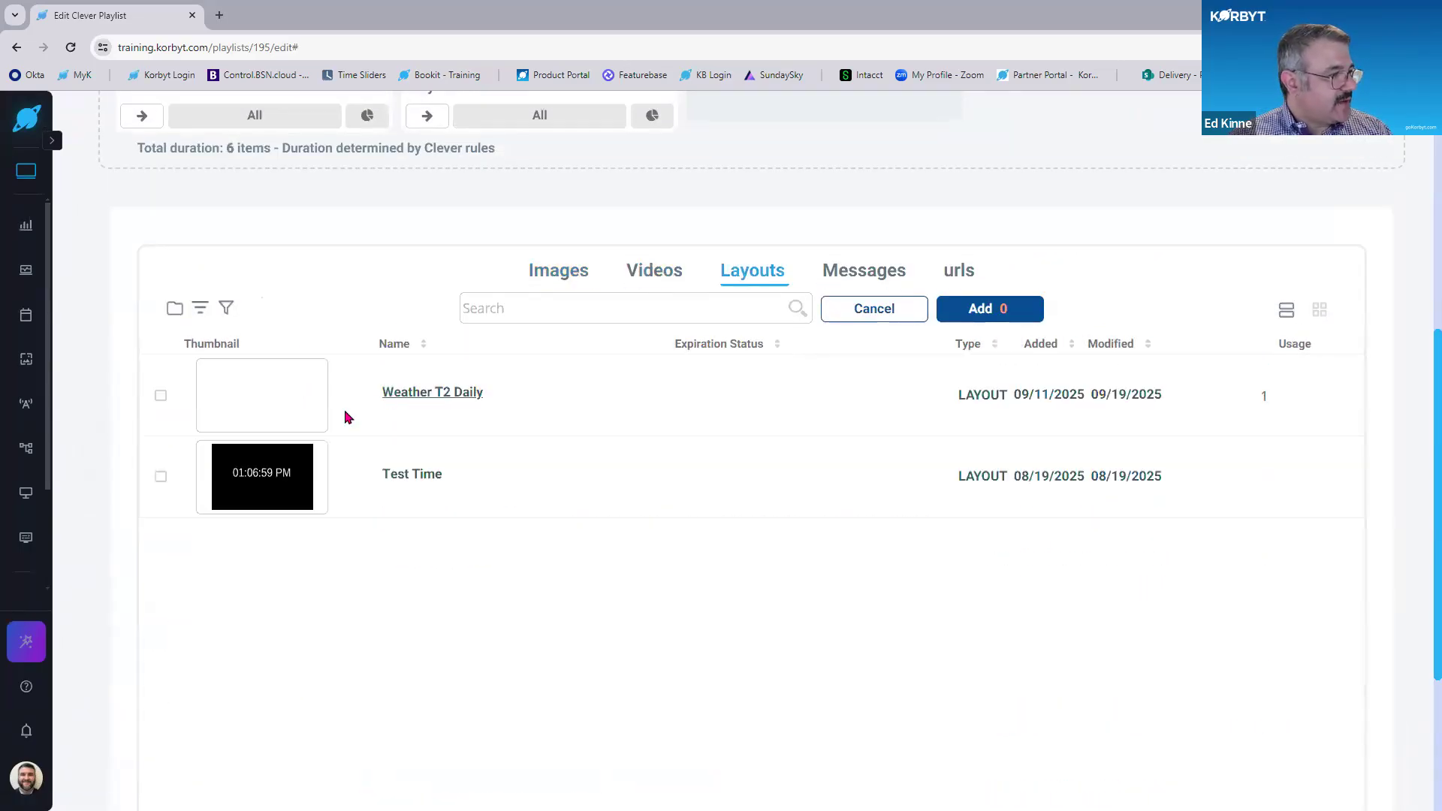
pyautogui.click(160, 478)
pyautogui.click(988, 312)
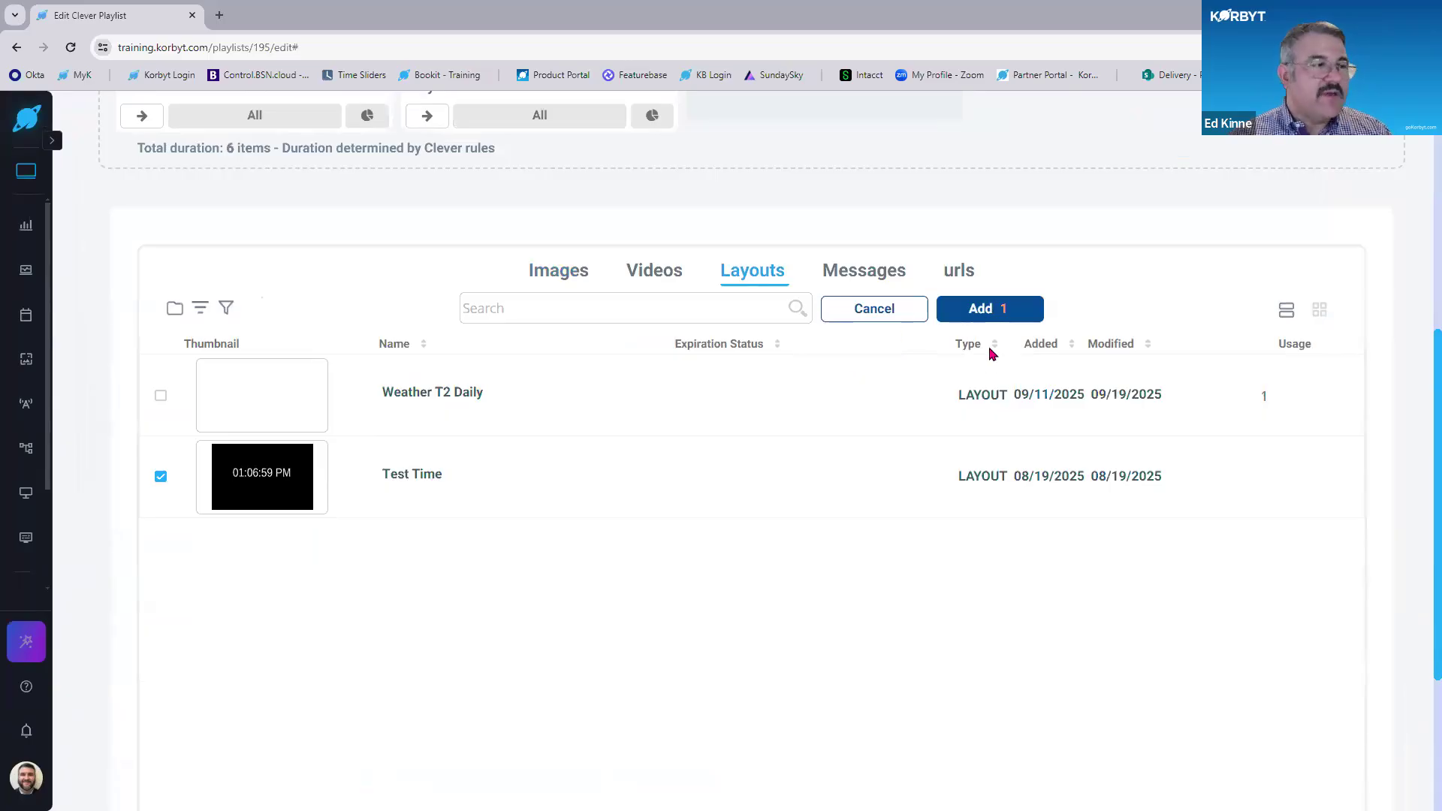
pyautogui.scroll(5, 789, 439)
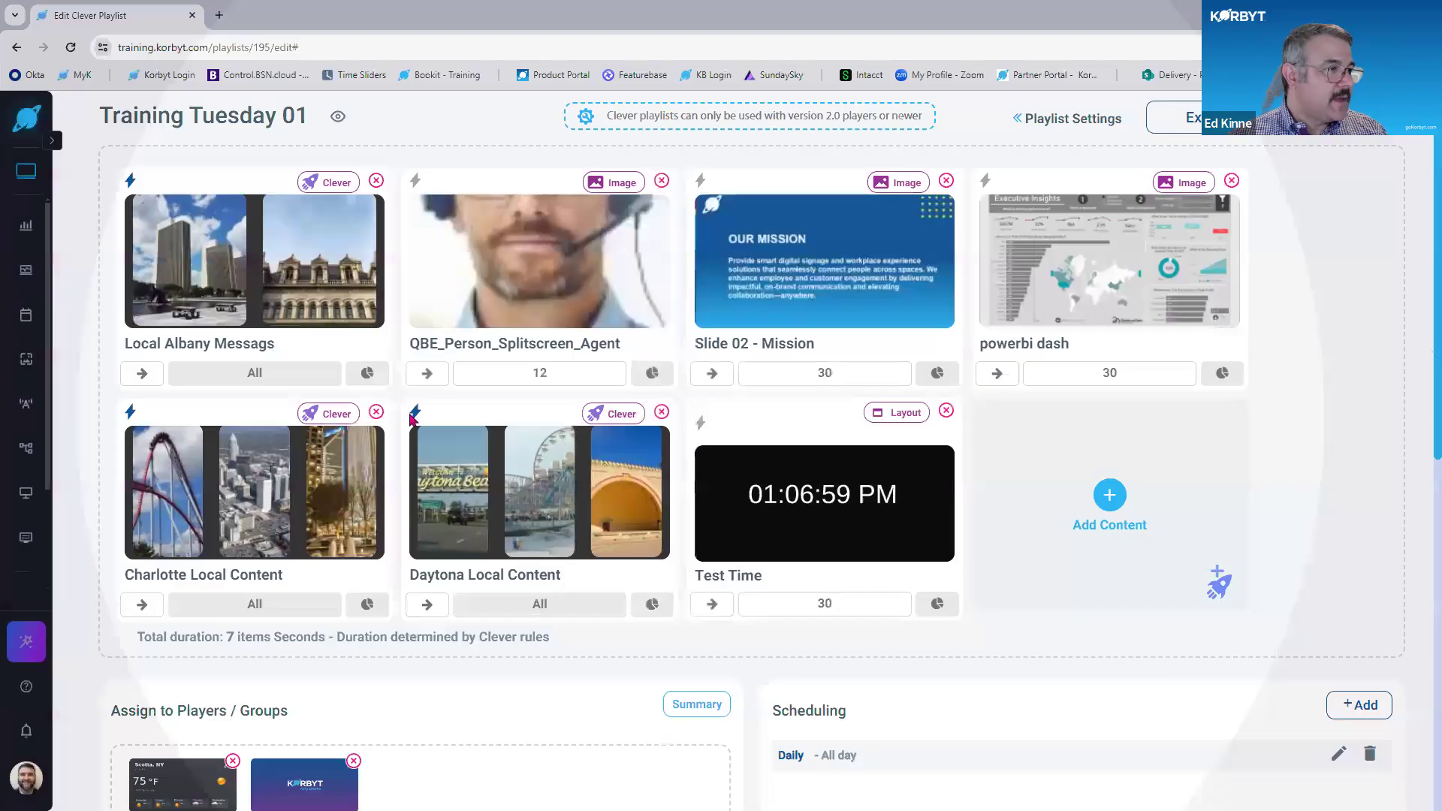
# Open the content trigger of the Test Time layout for editing.
pyautogui.click(701, 415)
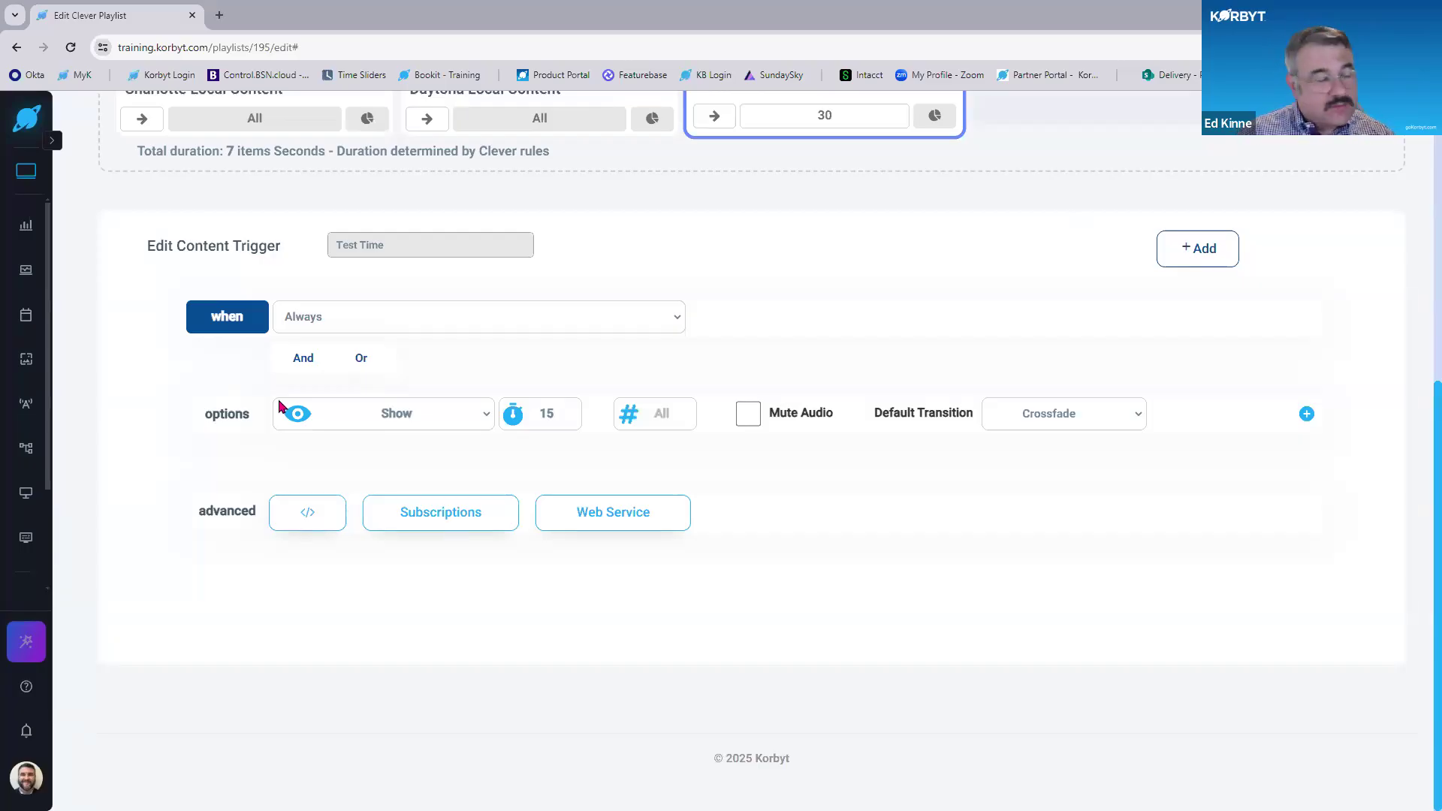
pyautogui.scroll(3, 814, 267)
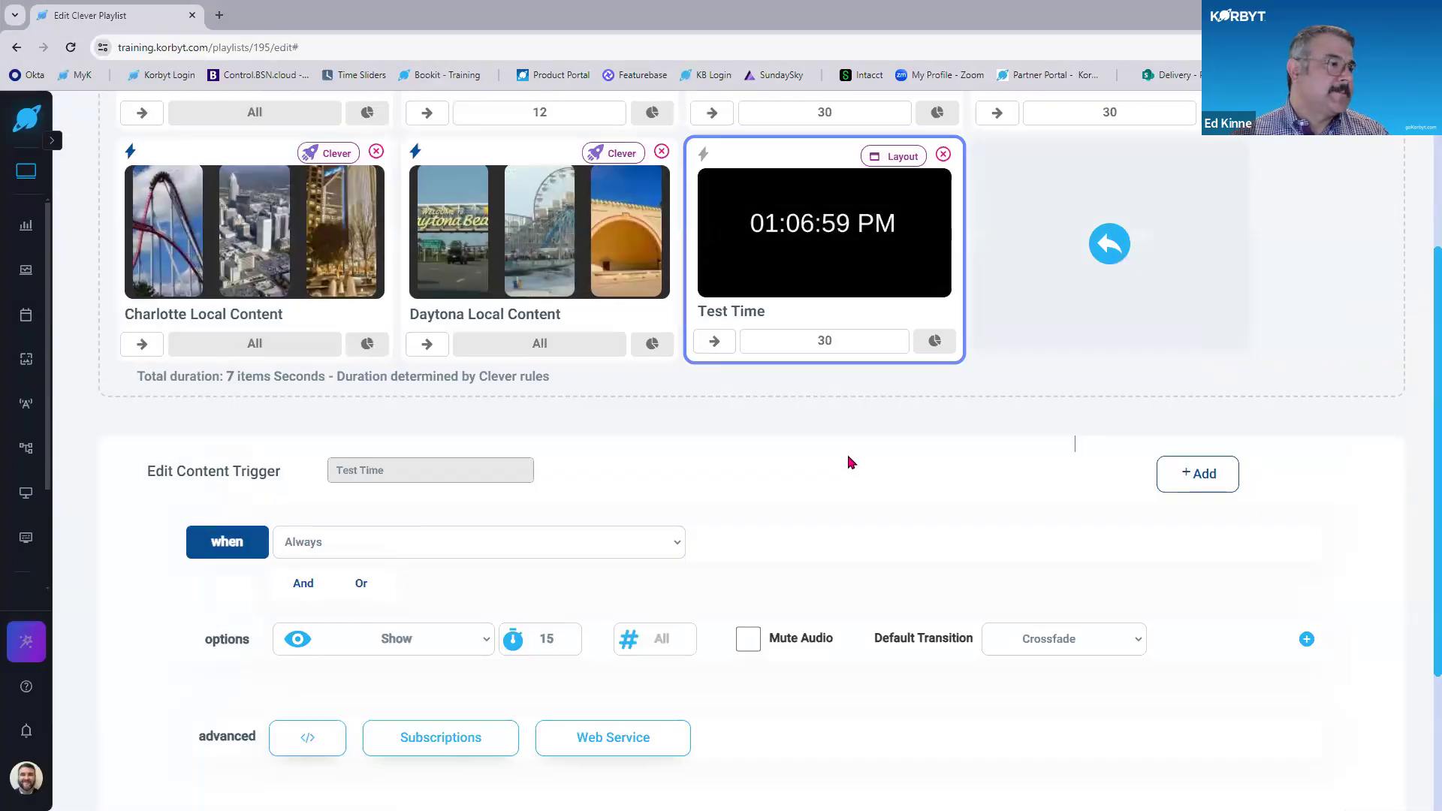
pyautogui.scroll(-2, 851, 462)
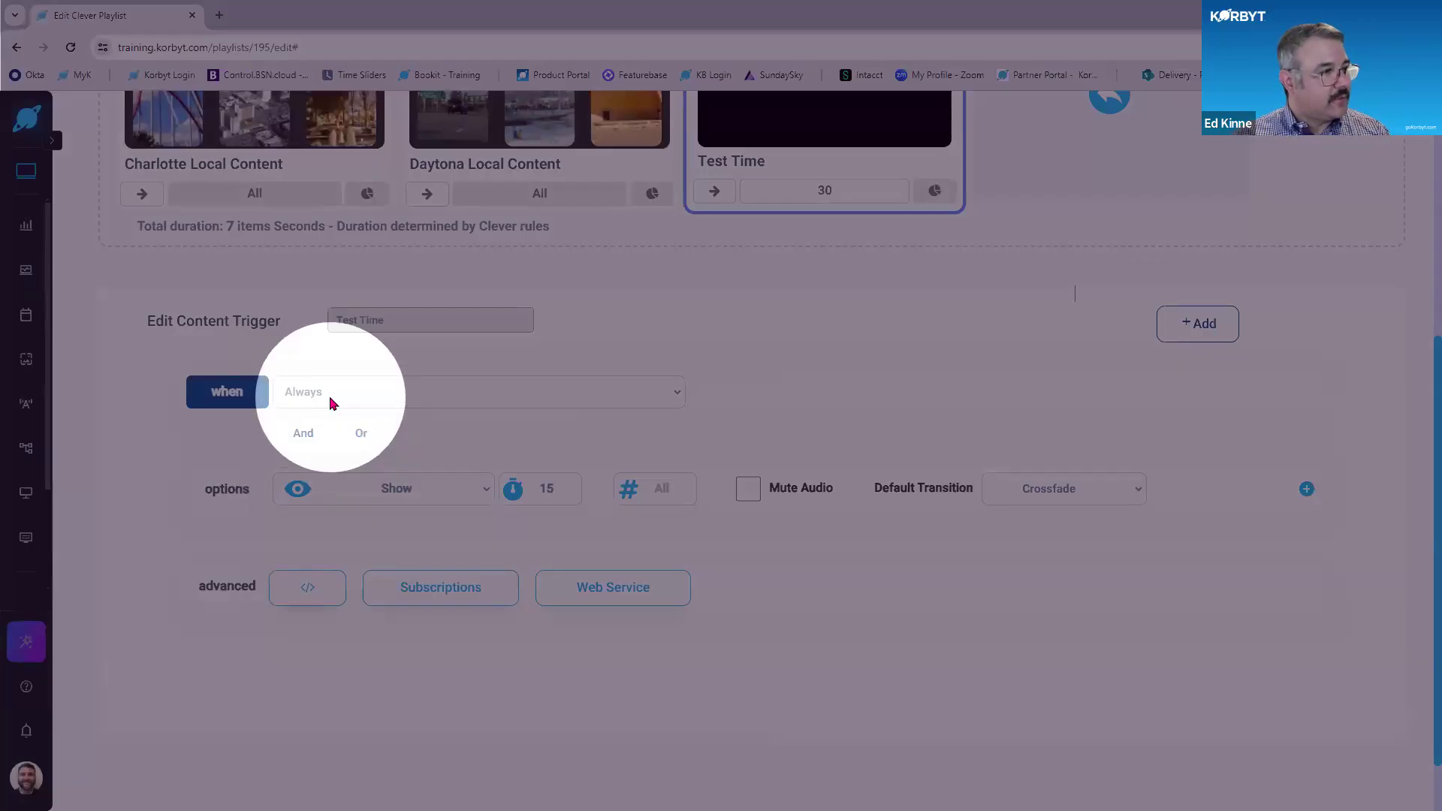
# Try a Metadata condition on the Test Time trigger, and a Date condition by Days of the Week with Sunday and Saturday.
pyautogui.click(333, 404)
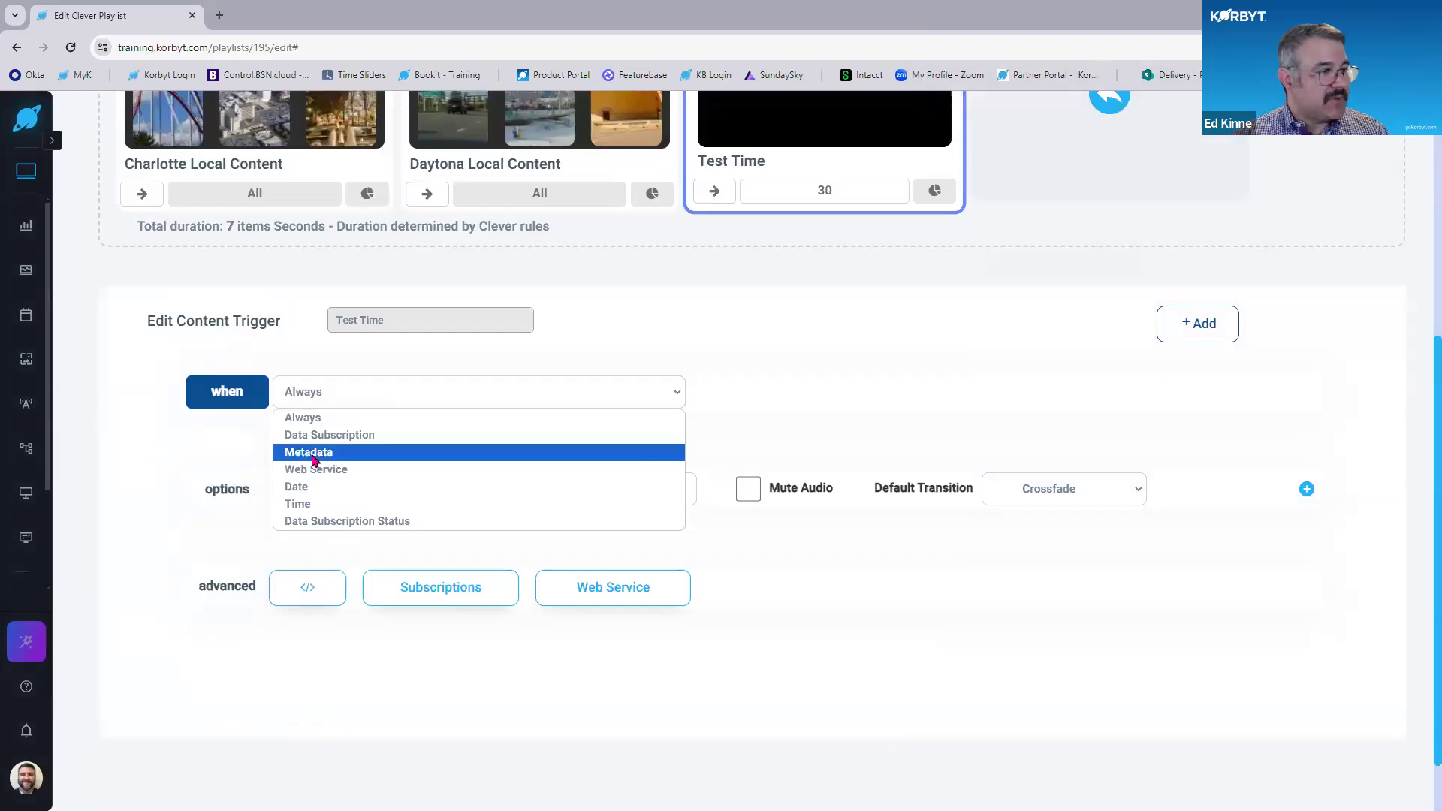
pyautogui.click(332, 452)
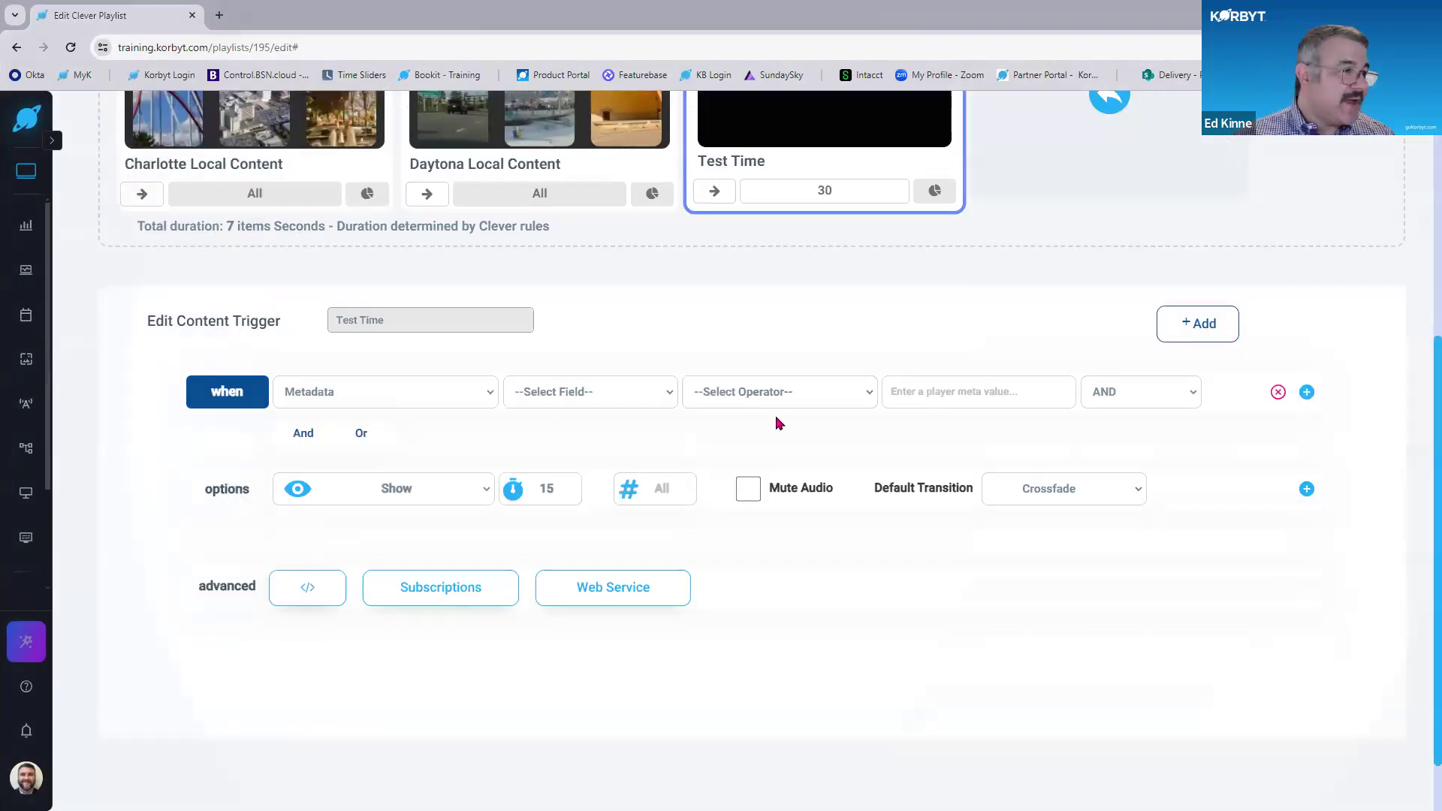
pyautogui.click(405, 401)
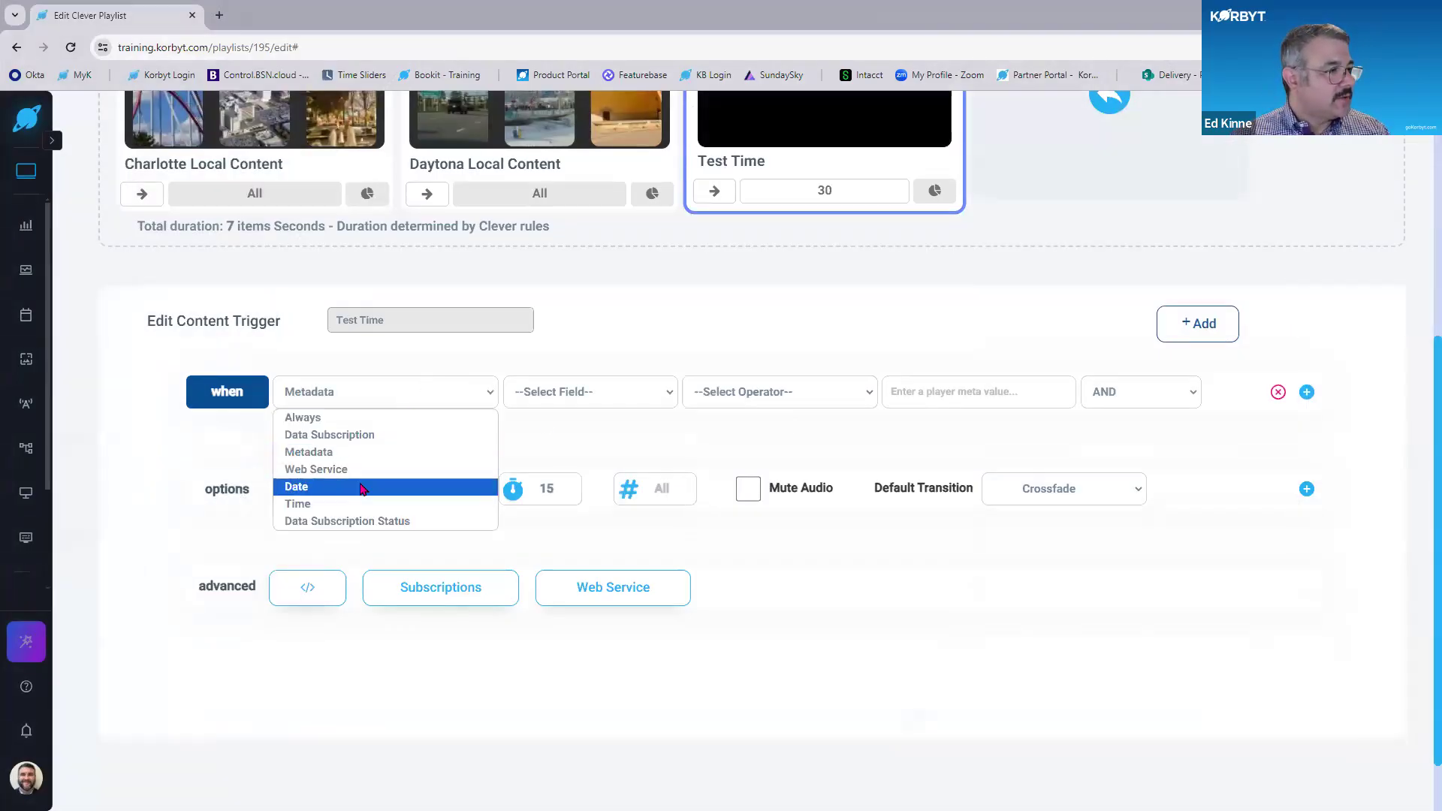
pyautogui.click(361, 489)
pyautogui.click(738, 394)
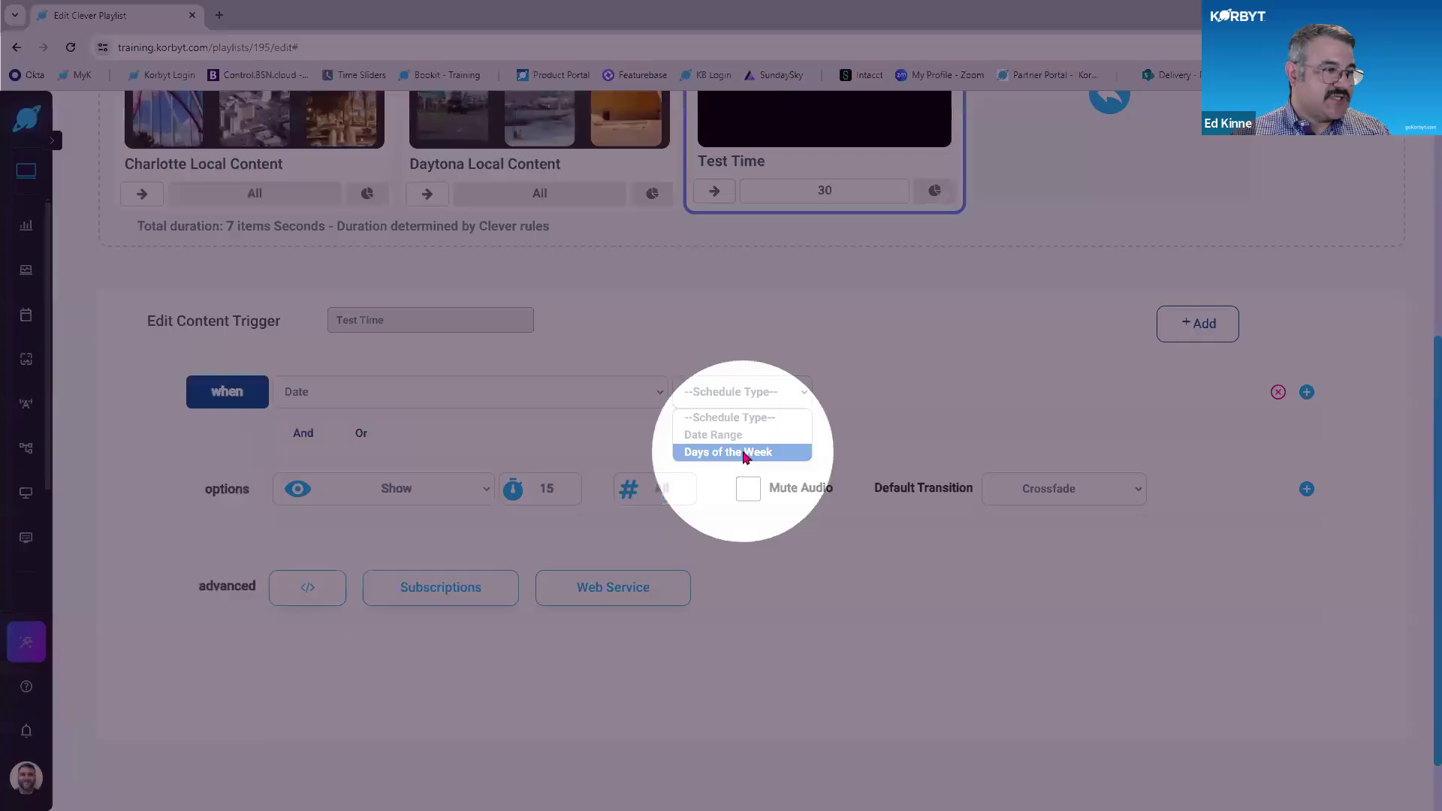
pyautogui.click(740, 452)
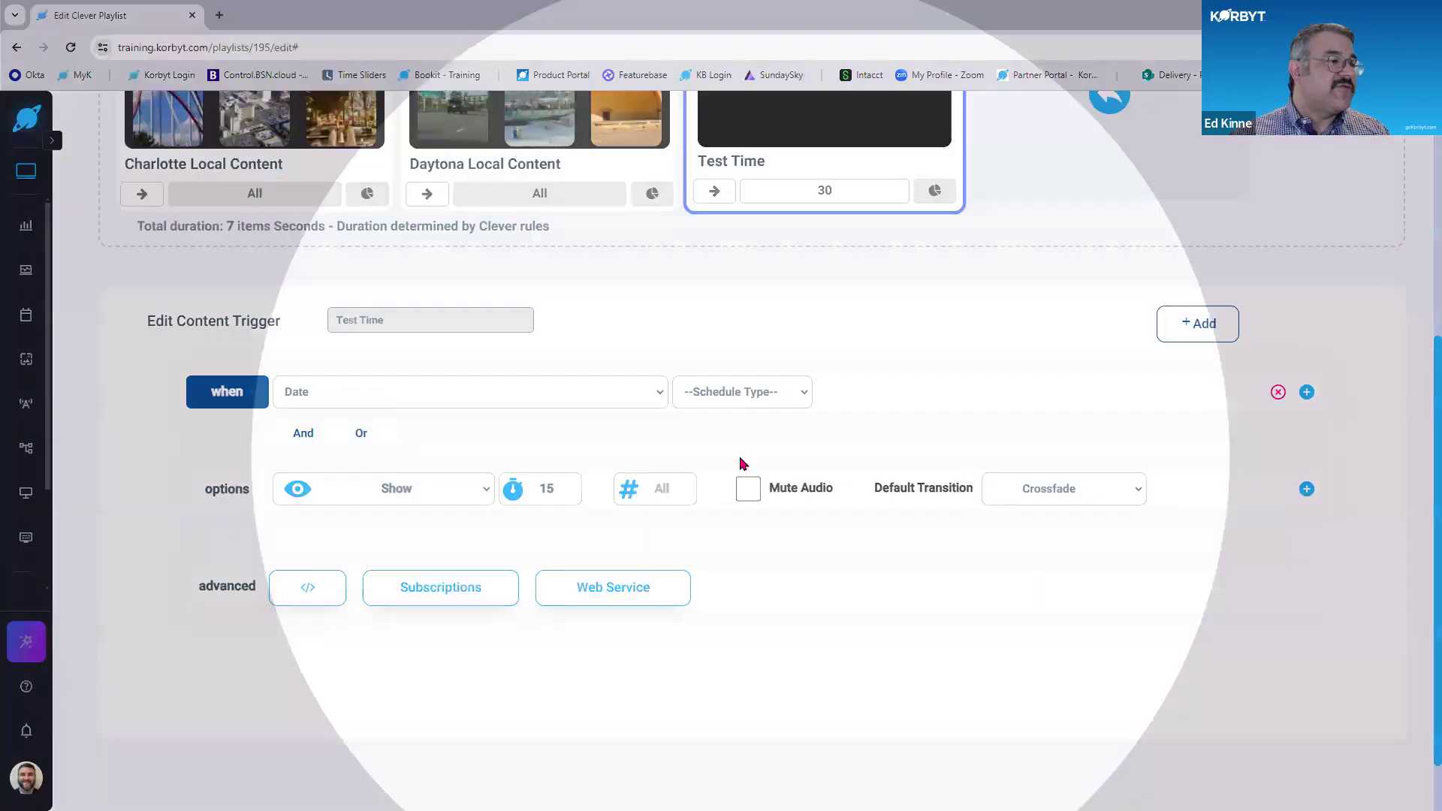
pyautogui.click(707, 401)
pyautogui.click(1058, 391)
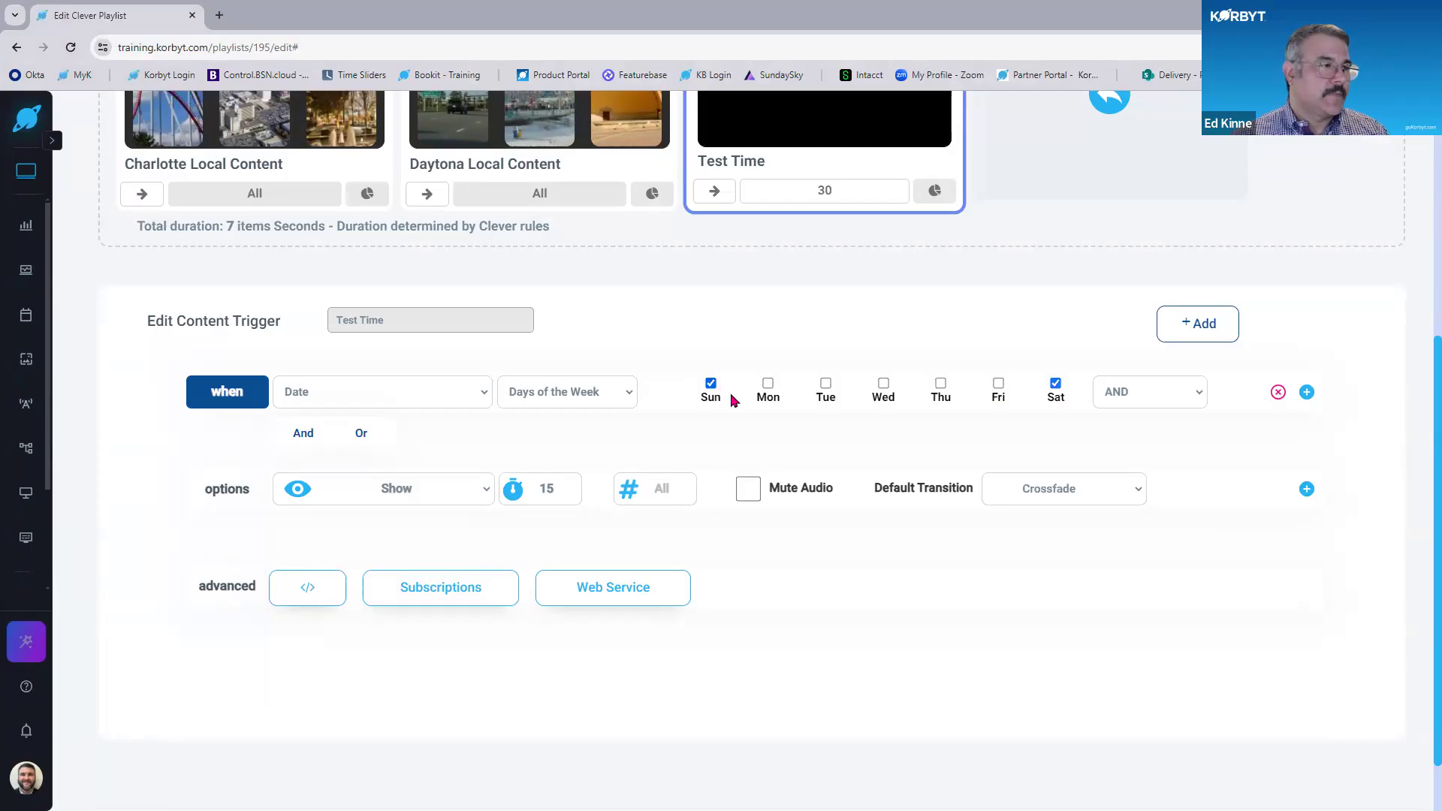
# Make the Test Time trigger a Time condition running from 10:00 pm to 06:00 am.
pyautogui.click(373, 400)
pyautogui.click(365, 508)
pyautogui.click(665, 397)
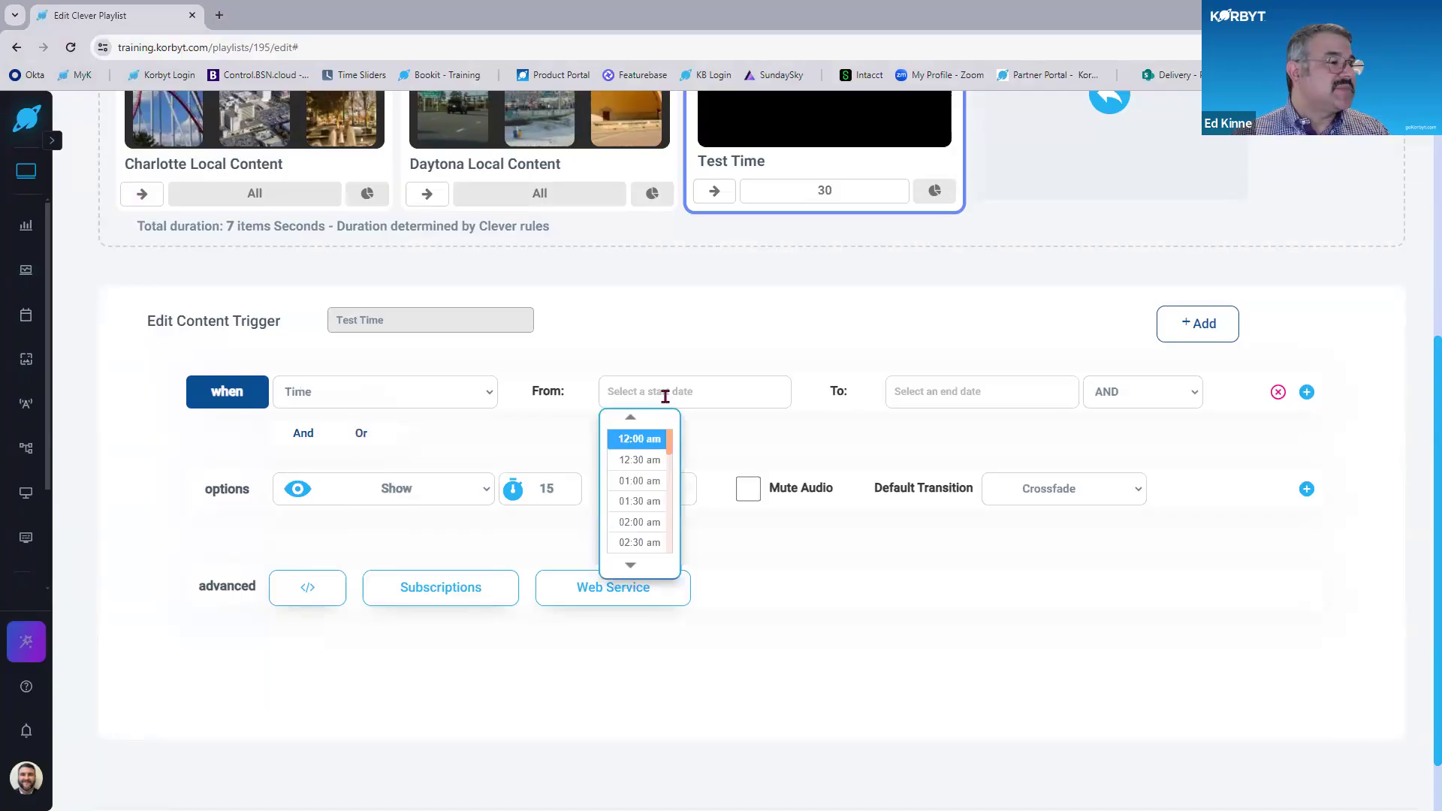
pyautogui.scroll(-5, 638, 521)
pyautogui.scroll(-5, 640, 521)
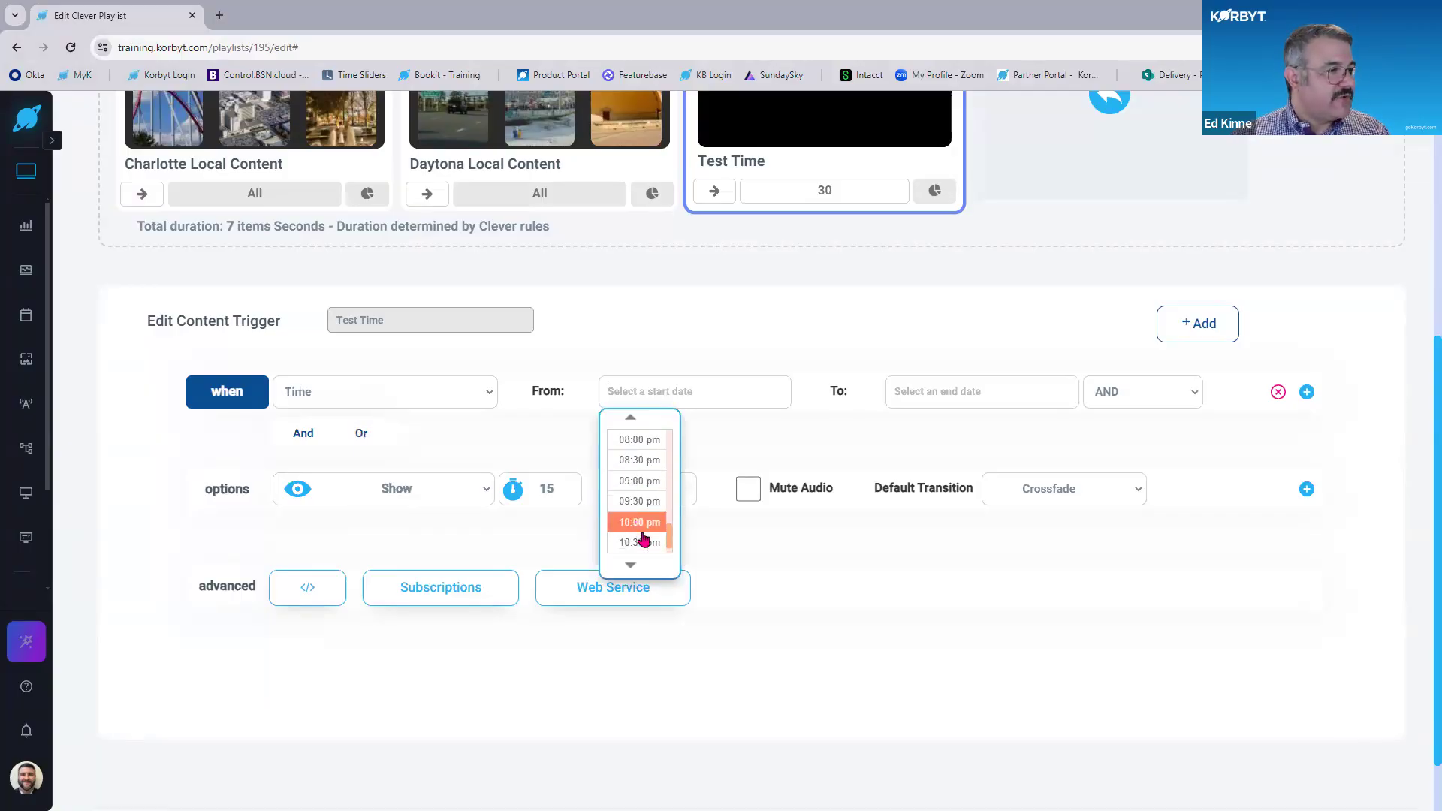
pyautogui.click(640, 523)
pyautogui.click(986, 391)
pyautogui.scroll(-2, 920, 498)
pyautogui.scroll(-3, 920, 499)
pyautogui.scroll(2, 924, 507)
pyautogui.click(927, 440)
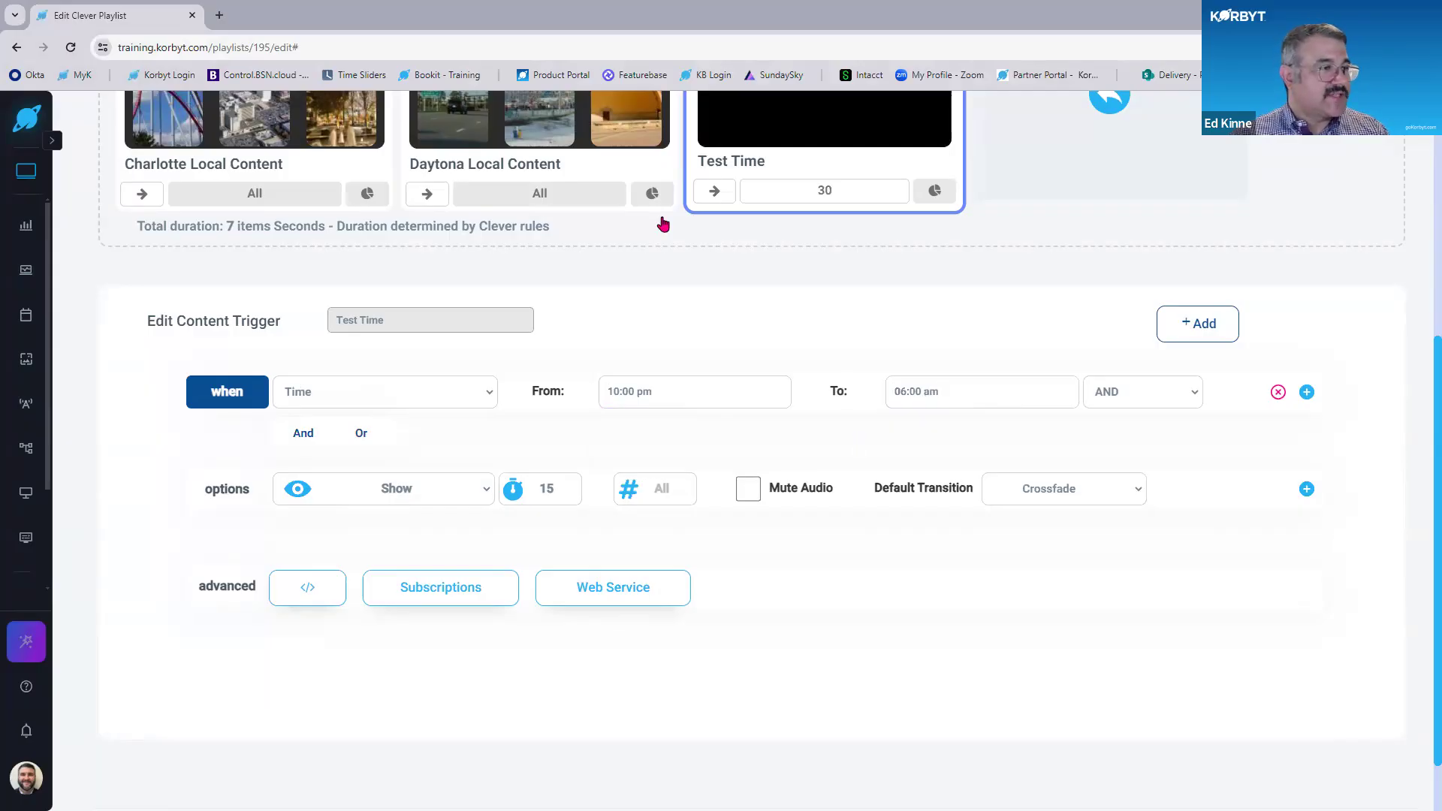
# Apply the edited content trigger to the Test Time item and return to the playlist items.
pyautogui.scroll(3, 660, 225)
pyautogui.scroll(-2, 607, 536)
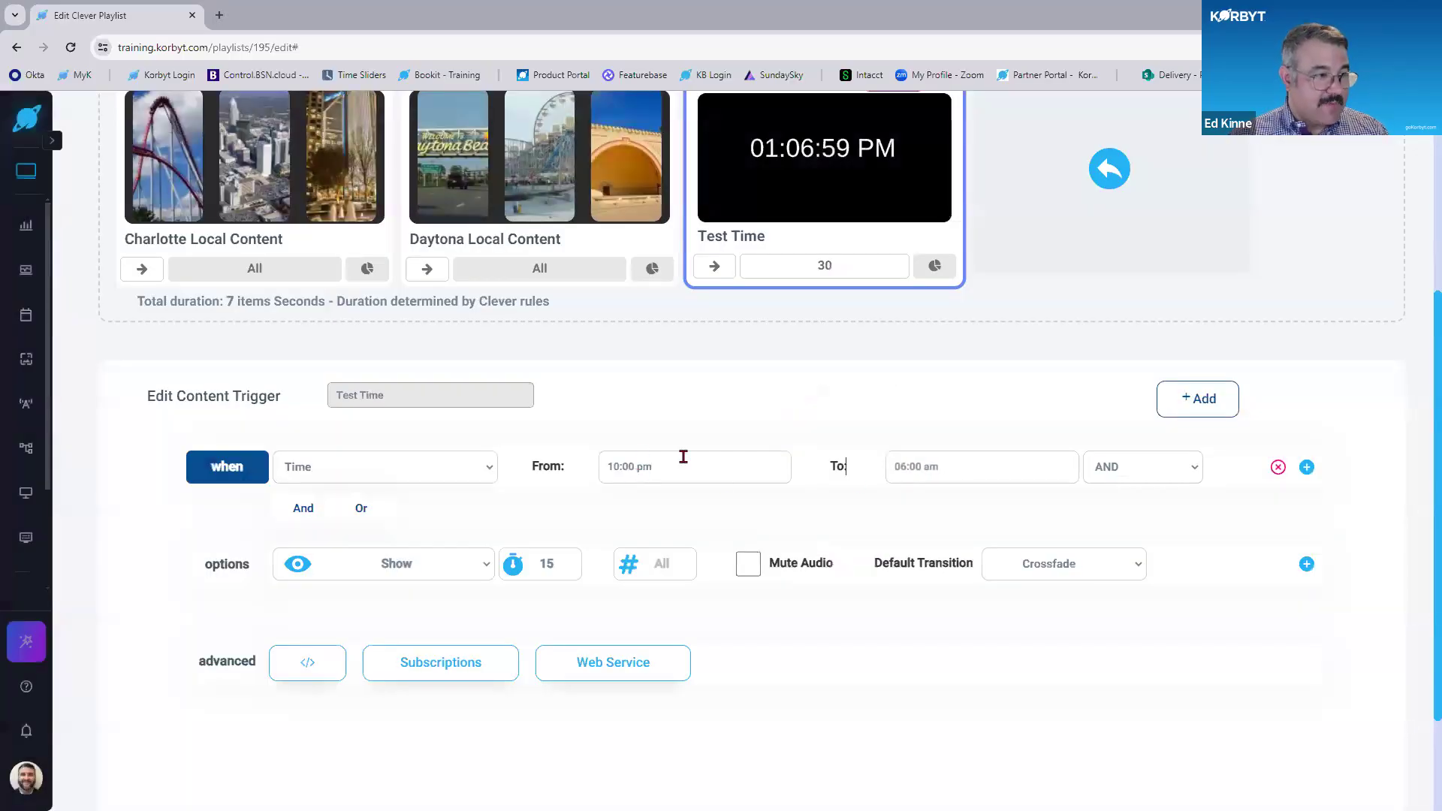
pyautogui.scroll(3, 941, 499)
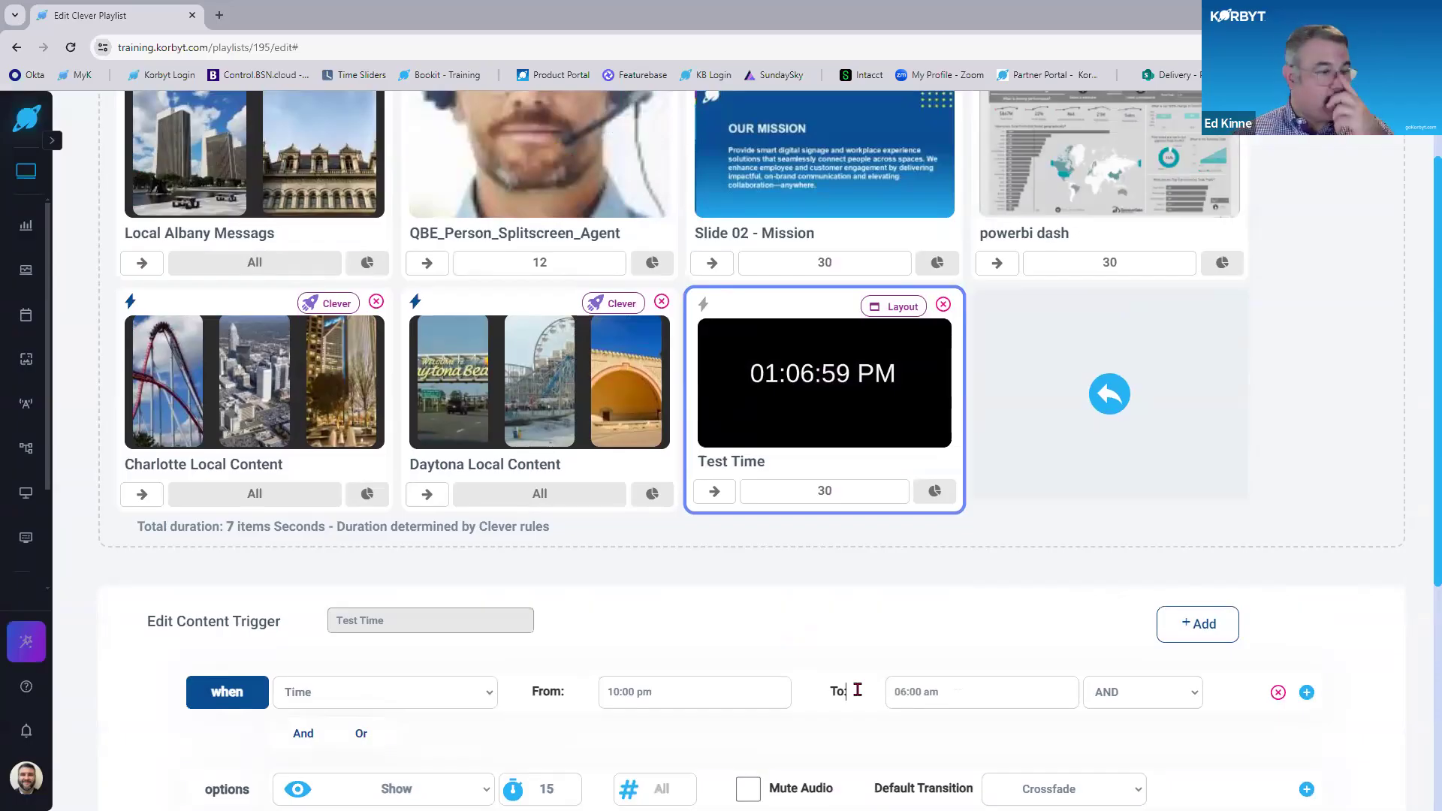
pyautogui.scroll(-3, 661, 553)
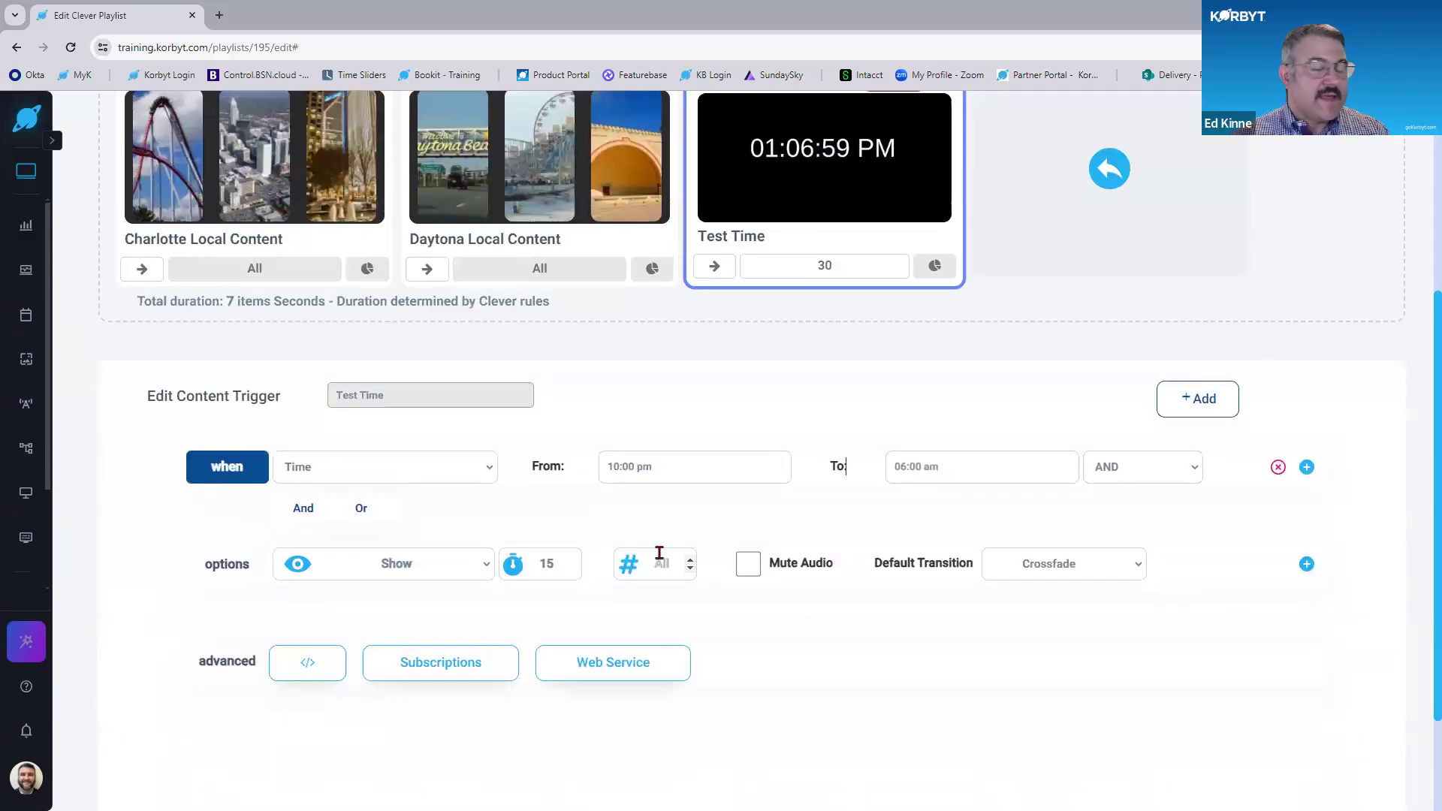
pyautogui.click(1204, 411)
pyautogui.scroll(2, 643, 751)
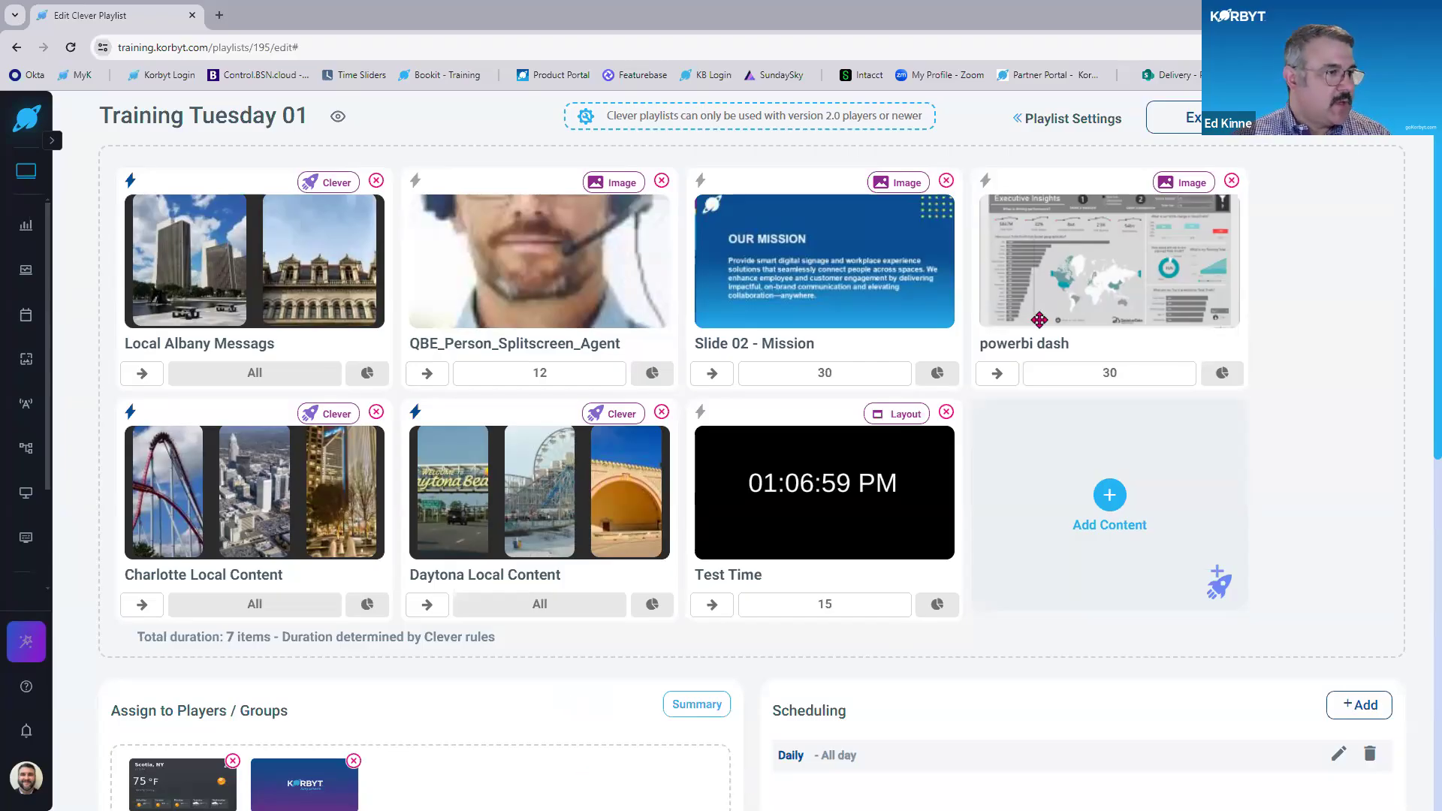
# Move Local Albany Messags to the end of the playlist and Test Time directly after powerbi dash.
pyautogui.moveTo(241, 286); pyautogui.dragTo(453, 526)
pyautogui.moveTo(887, 504); pyautogui.dragTo(1112, 260)
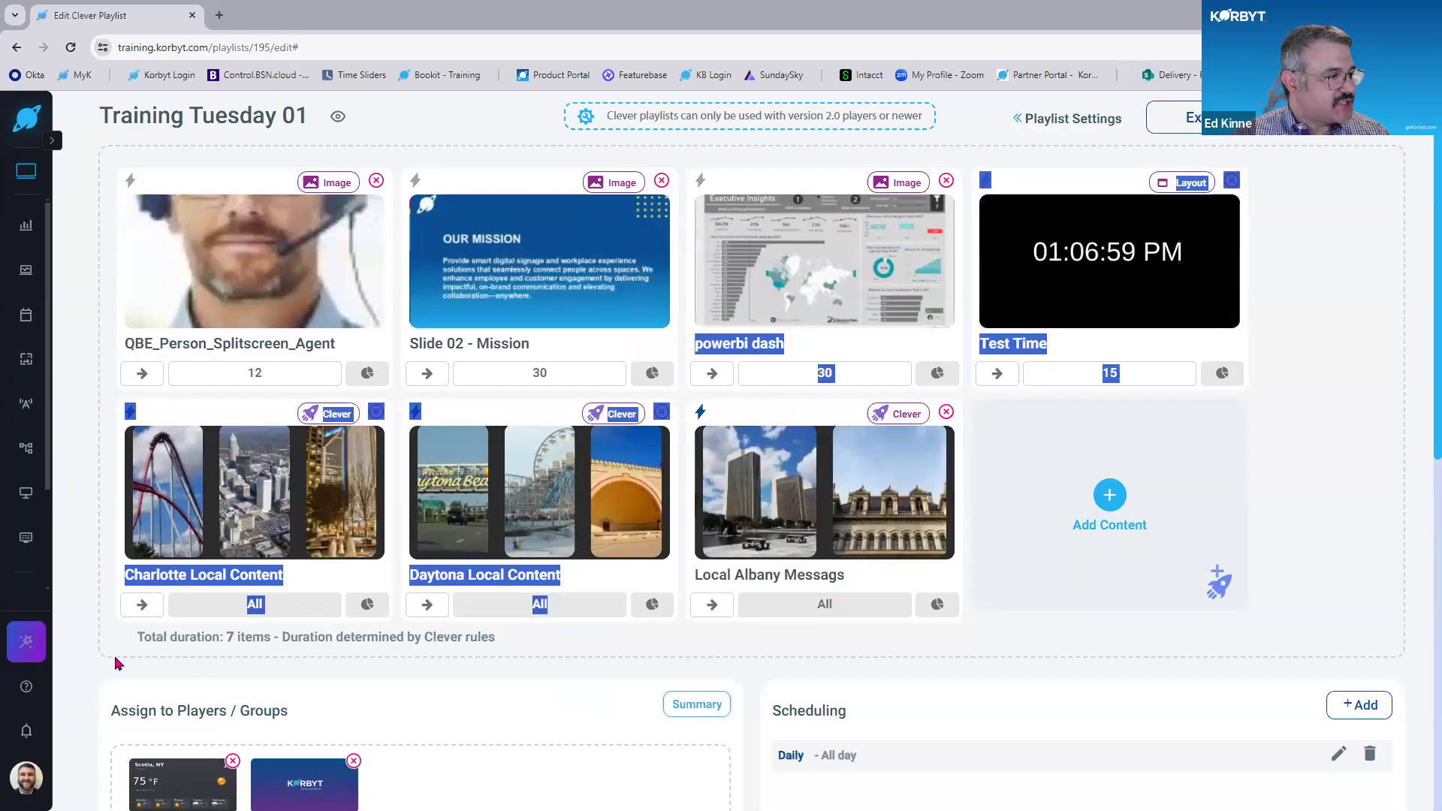
pyautogui.click(195, 600)
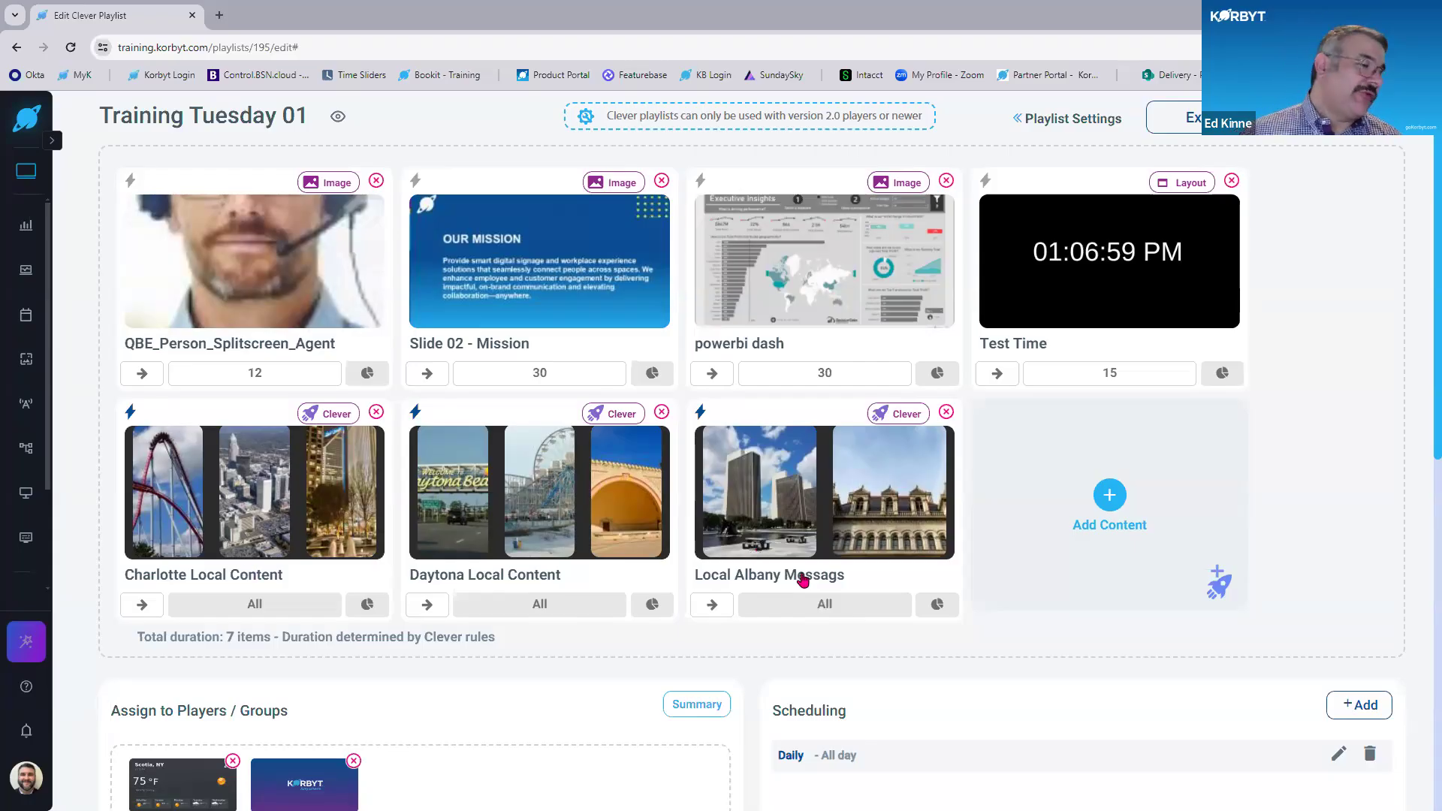
# Start a new clever content item and name it Locally Tagged Content.
pyautogui.click(1224, 584)
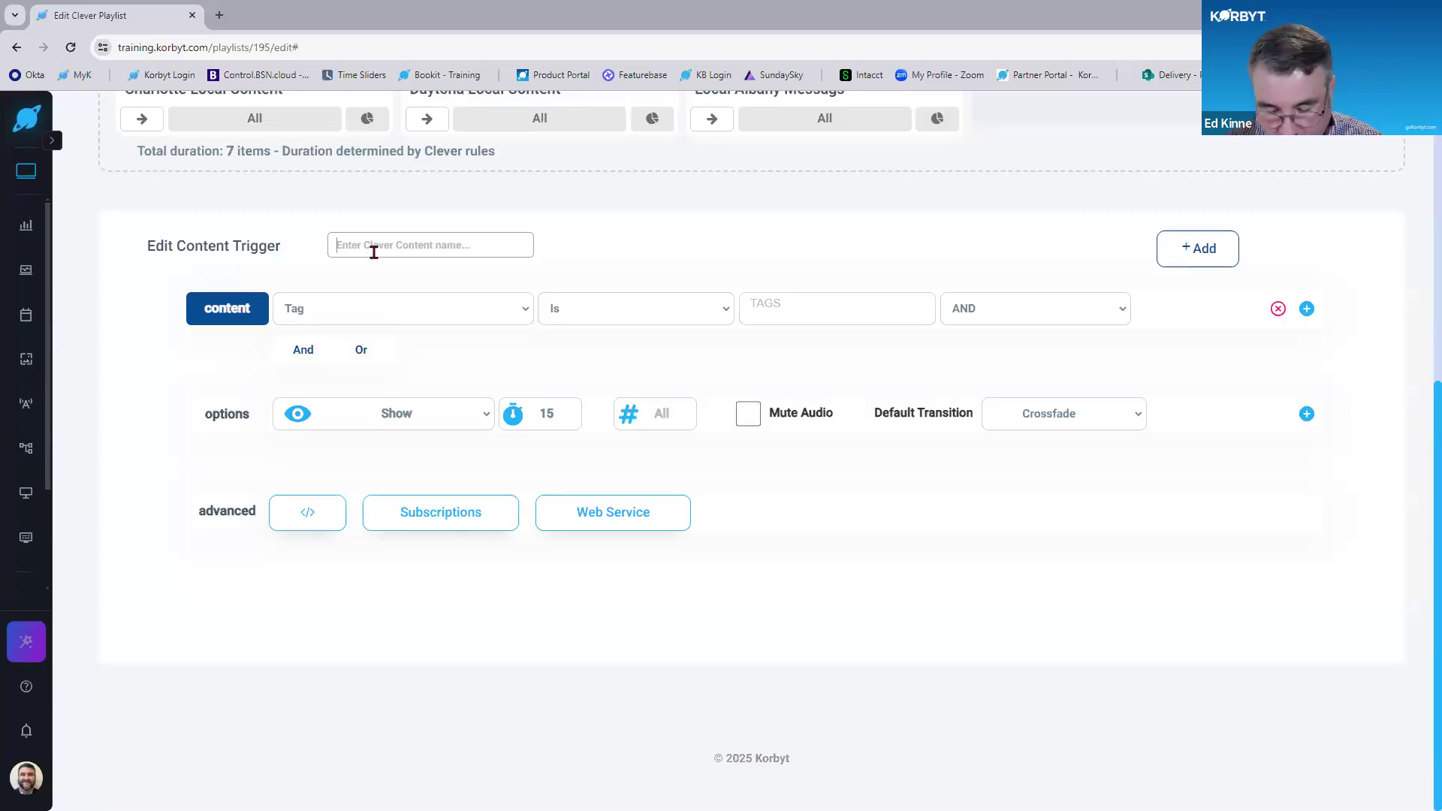
pyautogui.write('Locall')
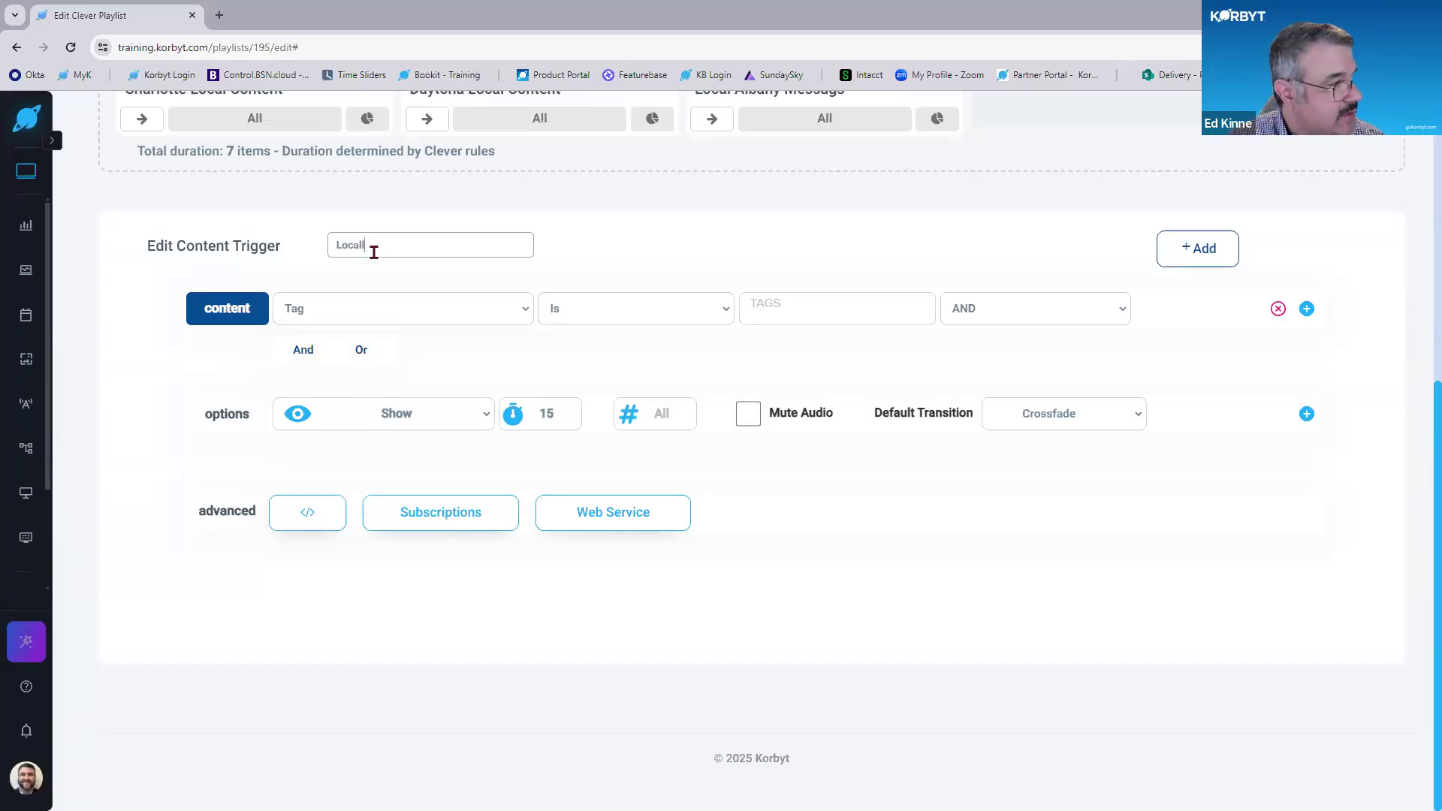
pyautogui.write('y Tagged Content')
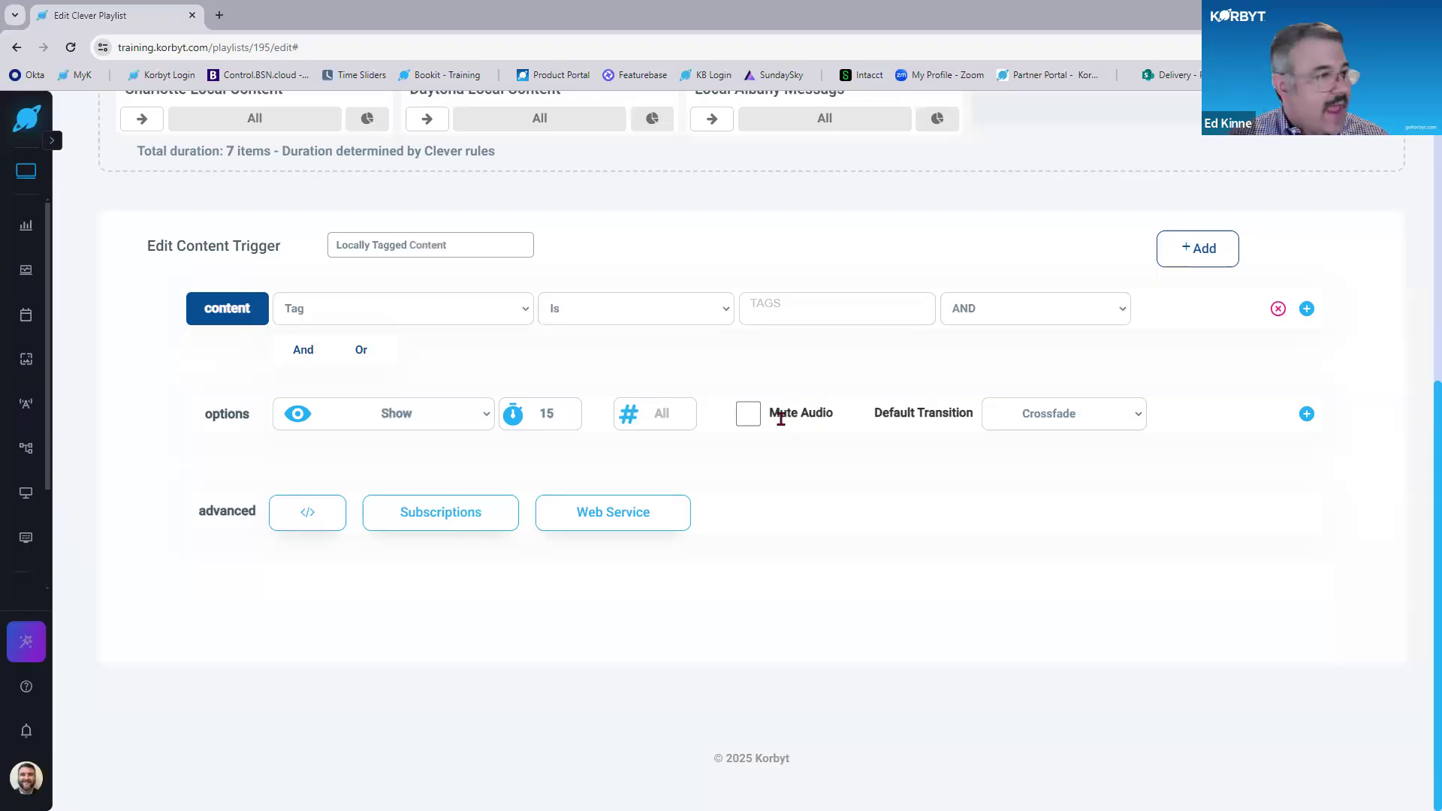
# Set the Tag value of the Locally Tagged Content rule to {{meta01}}.
pyautogui.hotkey('ctrl', '+')
pyautogui.click(863, 643)
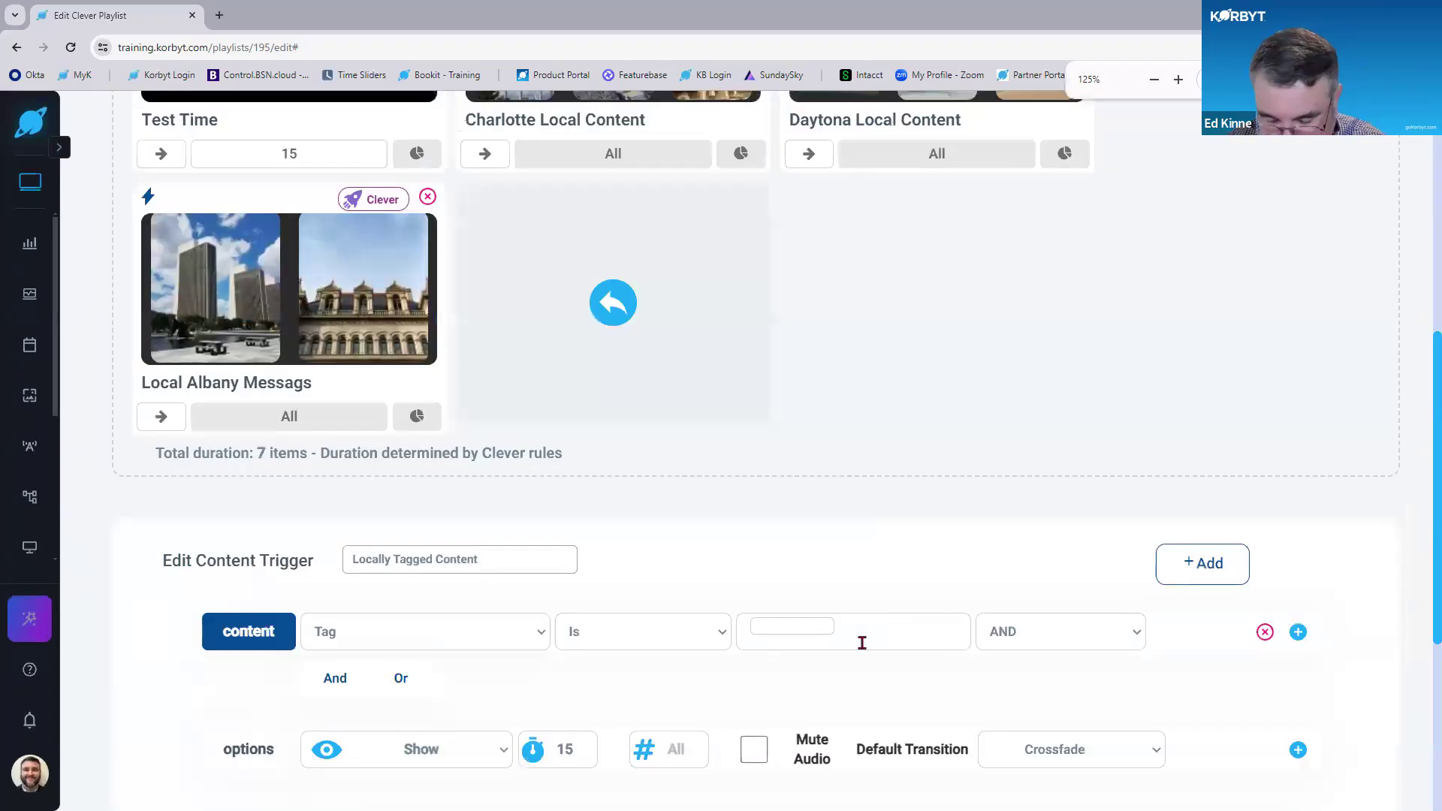
pyautogui.write('AL')
pyautogui.press('BackSpace')
pyautogui.press('BackSpace')
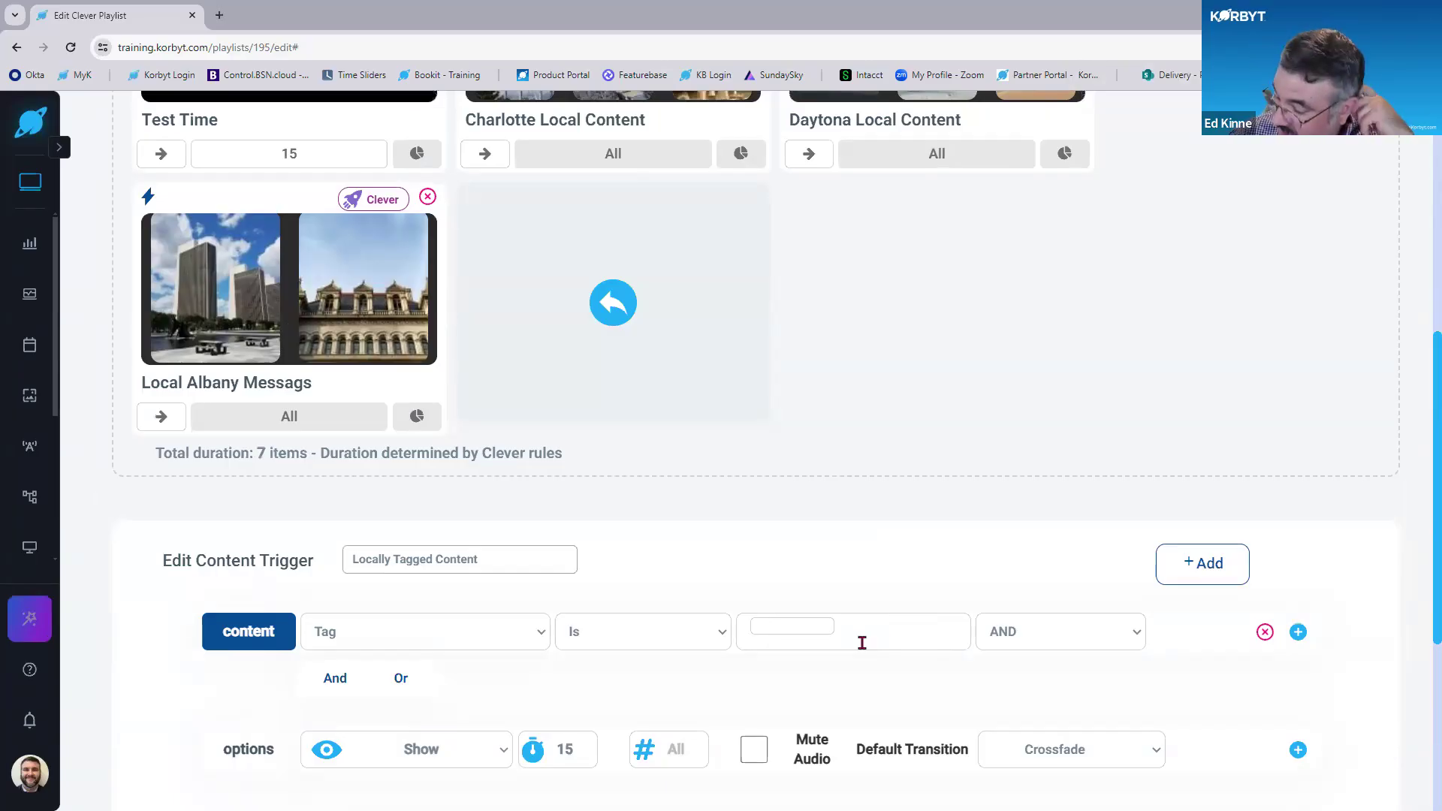
pyautogui.write('{')
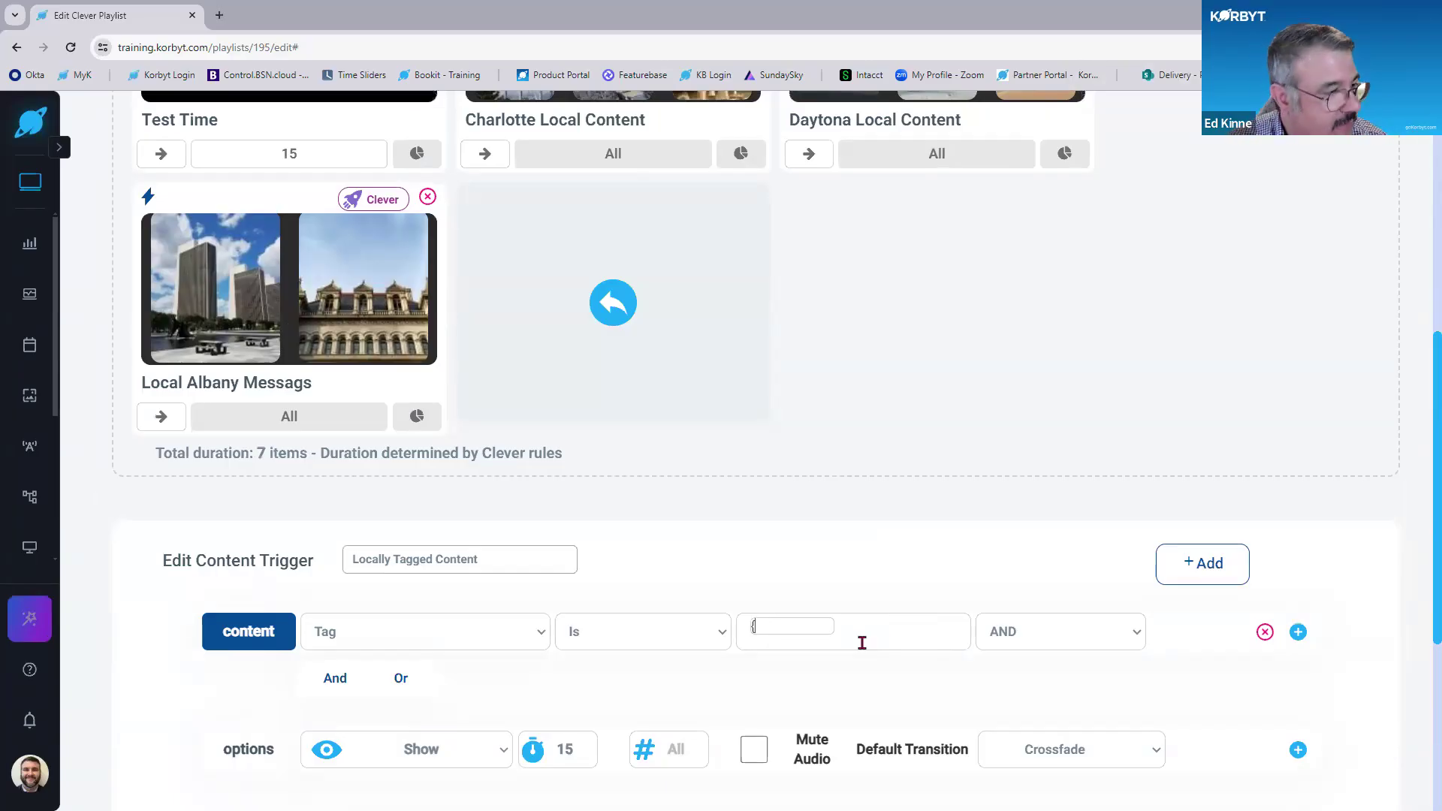
pyautogui.write('{meta')
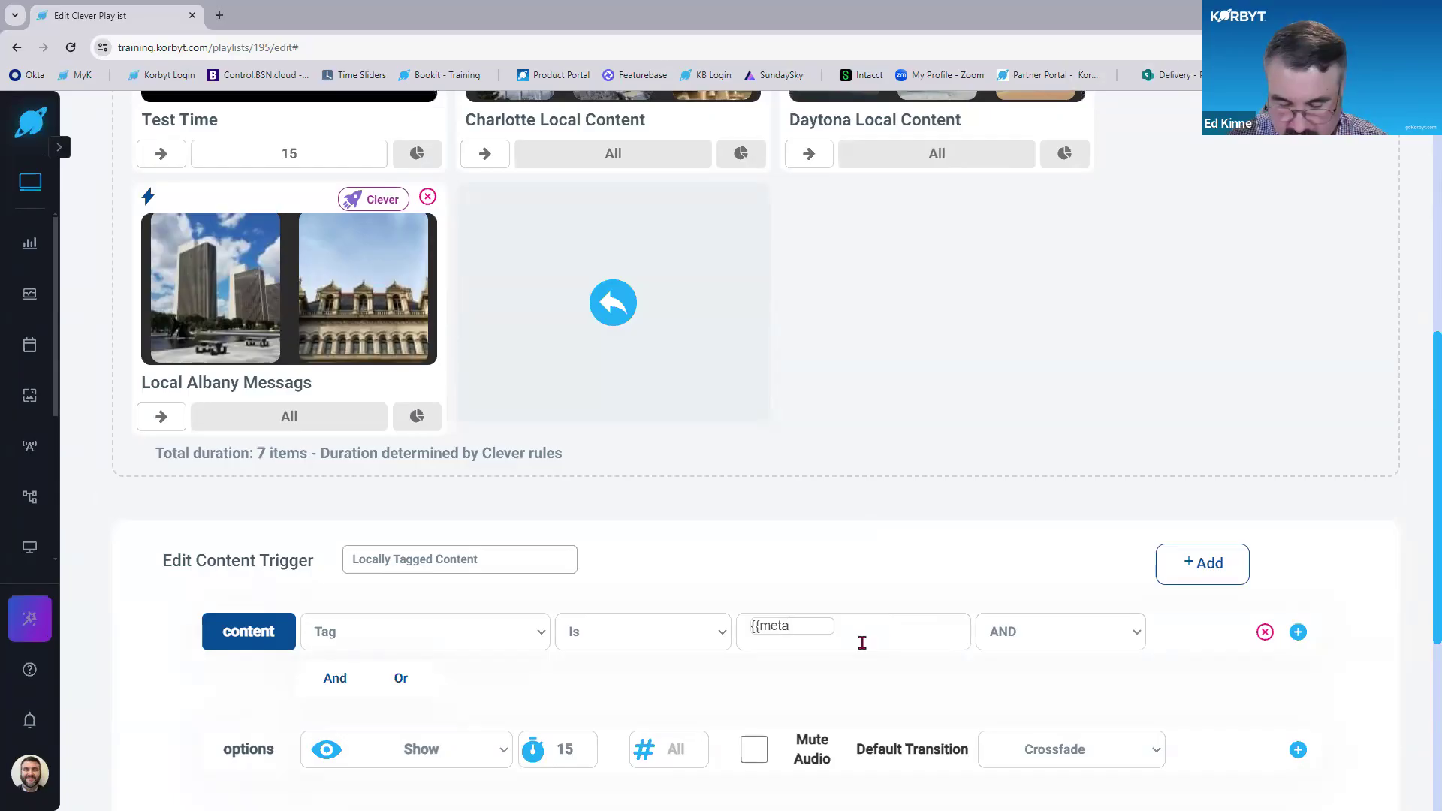
pyautogui.write('01}}')
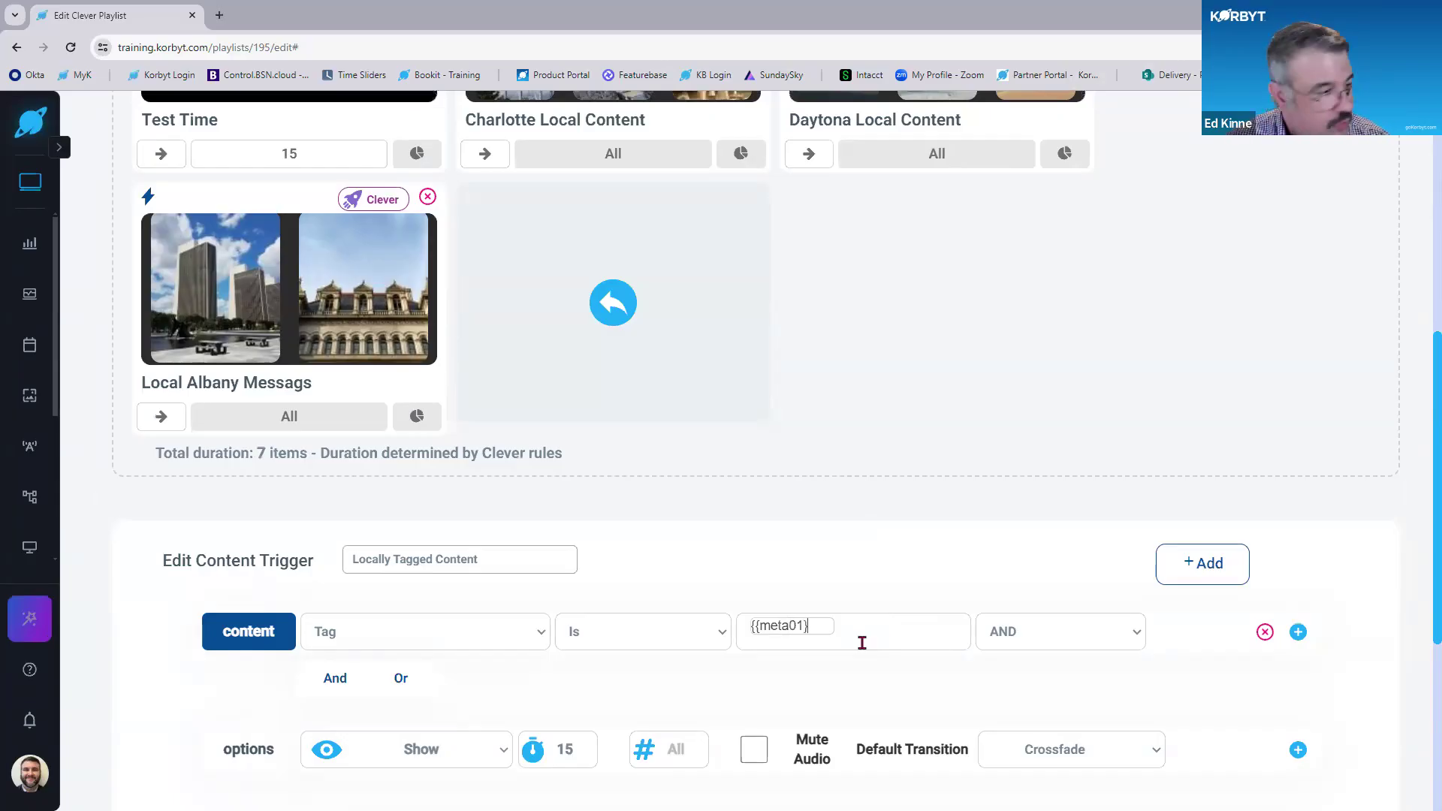
pyautogui.press('Return')
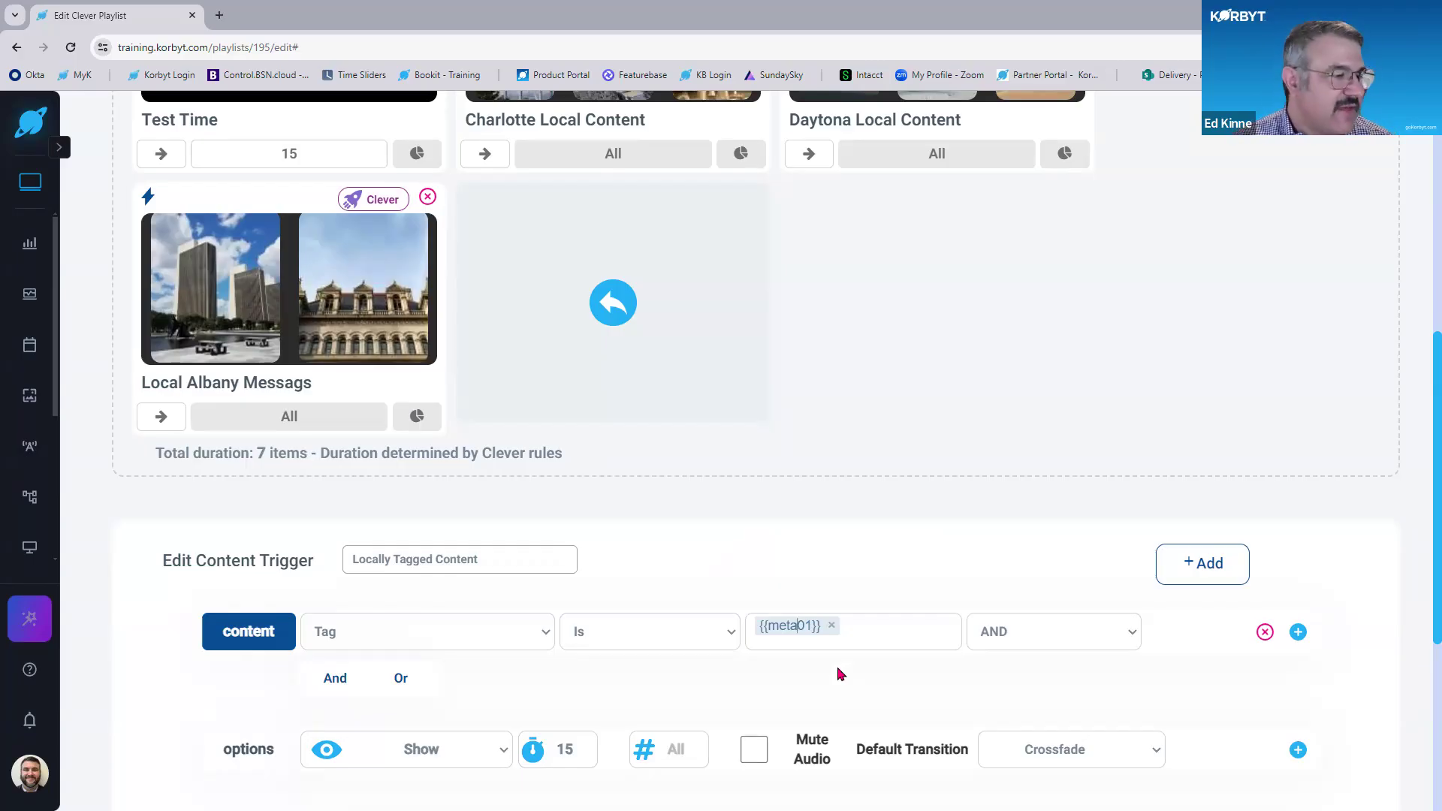
# Set the display duration of the Locally Tagged Content trigger to 20 seconds.
pyautogui.scroll(-1, 534, 702)
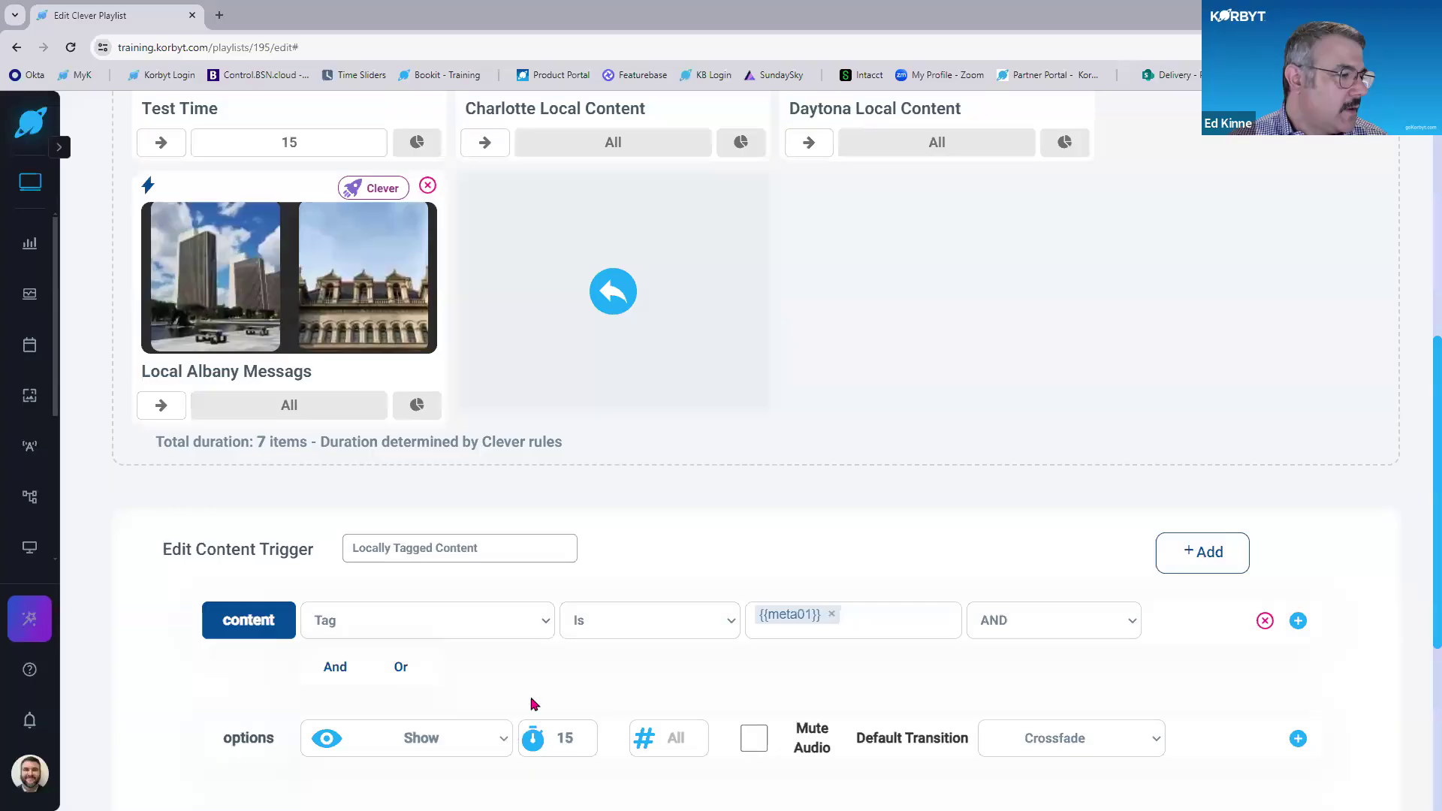
pyautogui.doubleClick(555, 676)
pyautogui.write('20')
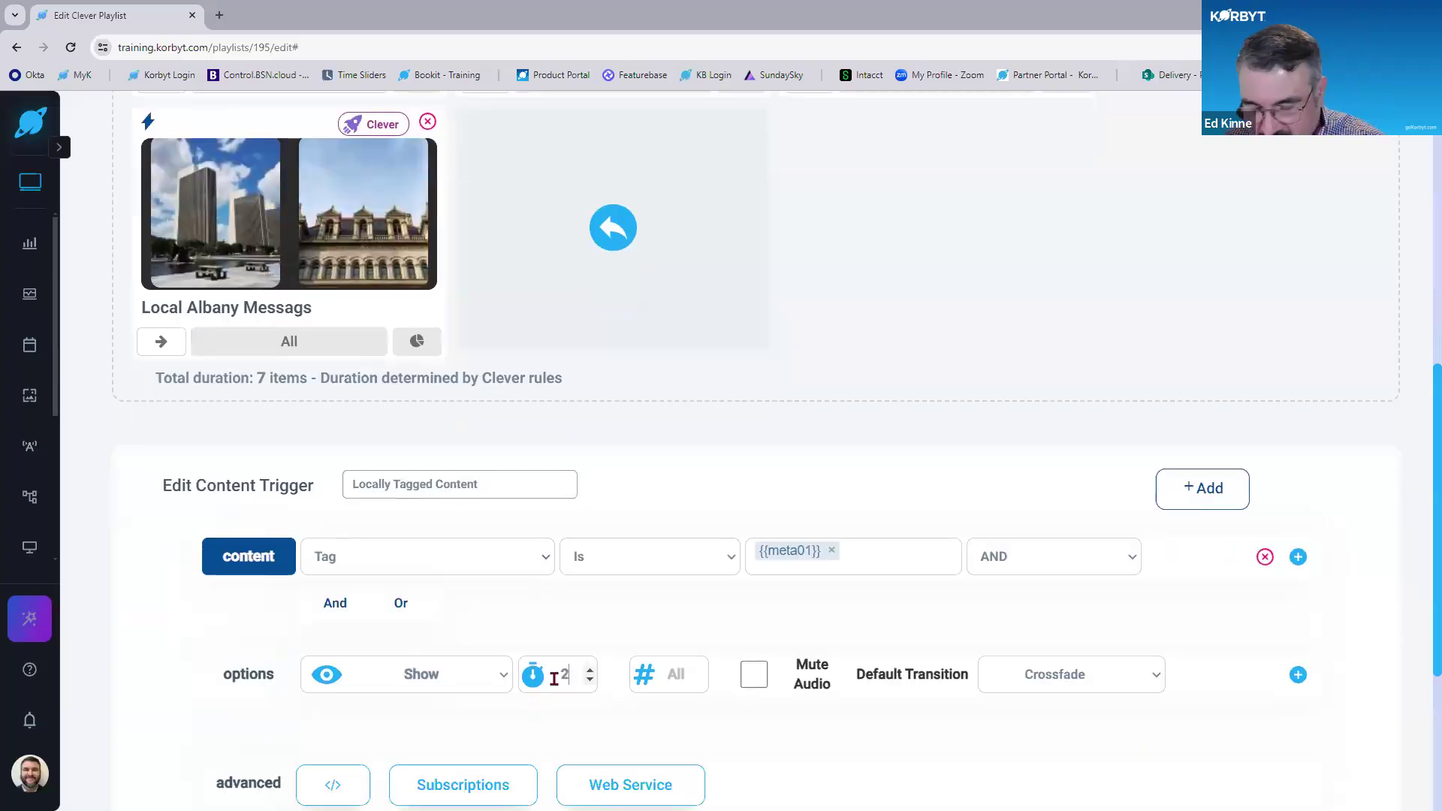
pyautogui.click(248, 557)
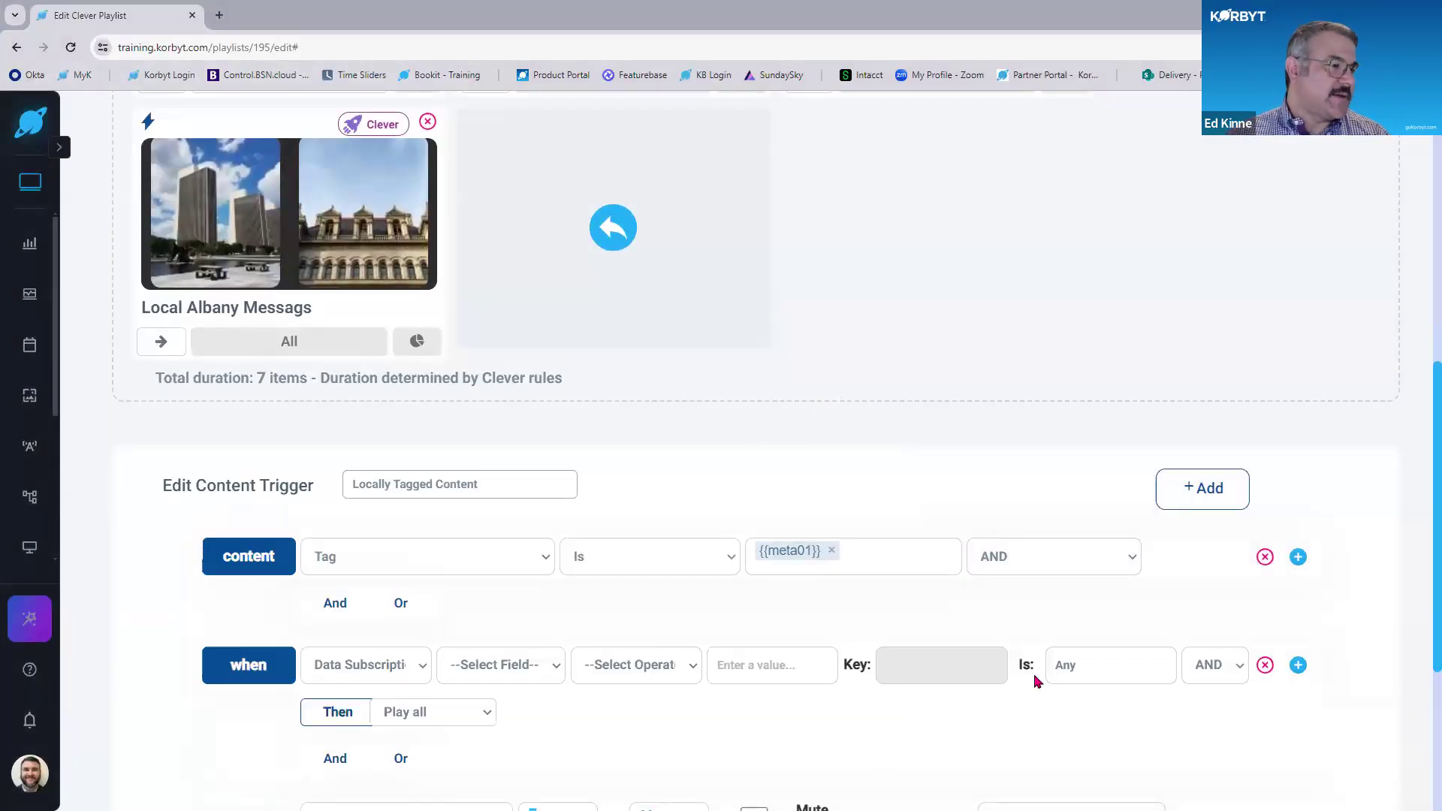
pyautogui.click(1298, 665)
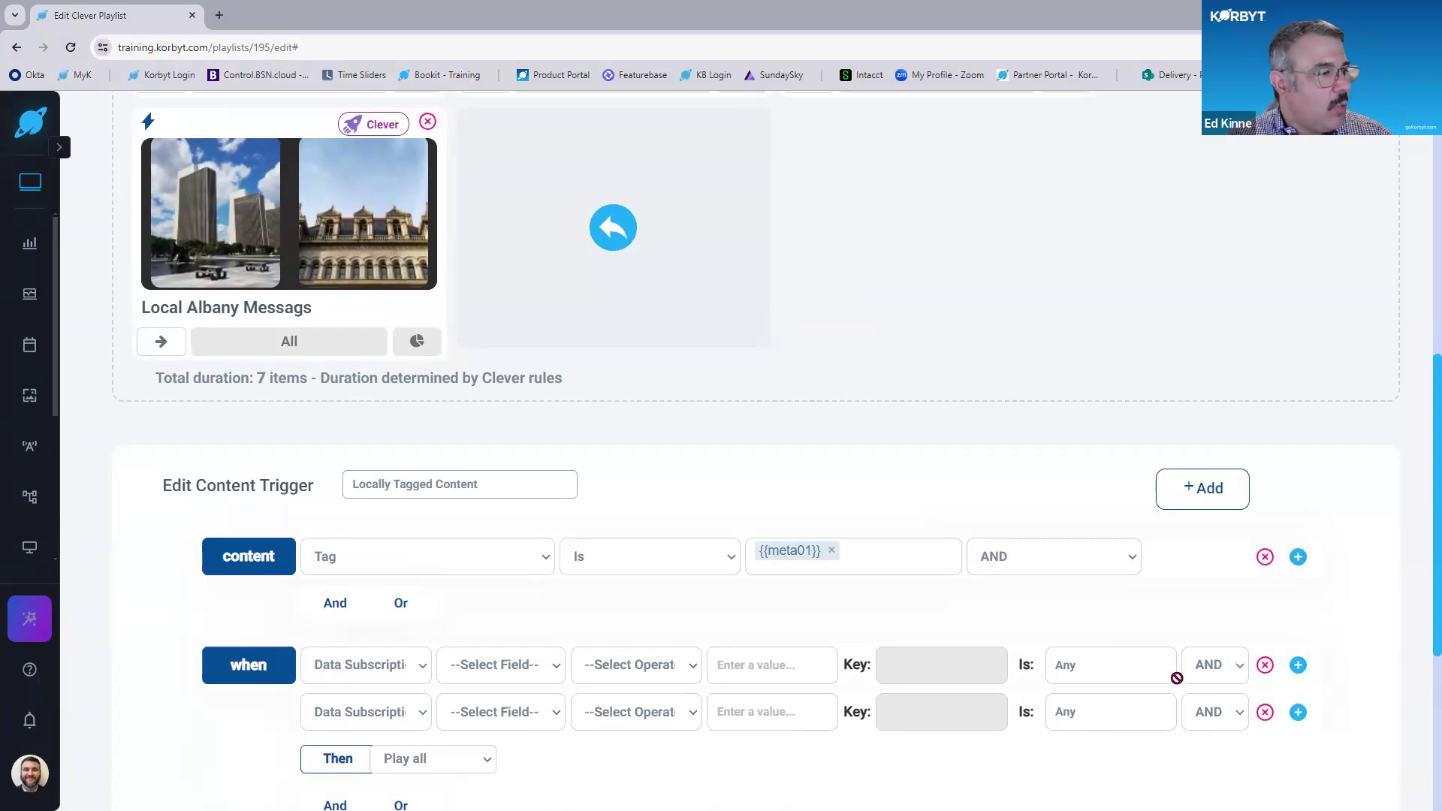
pyautogui.click(1266, 665)
pyautogui.click(1266, 665)
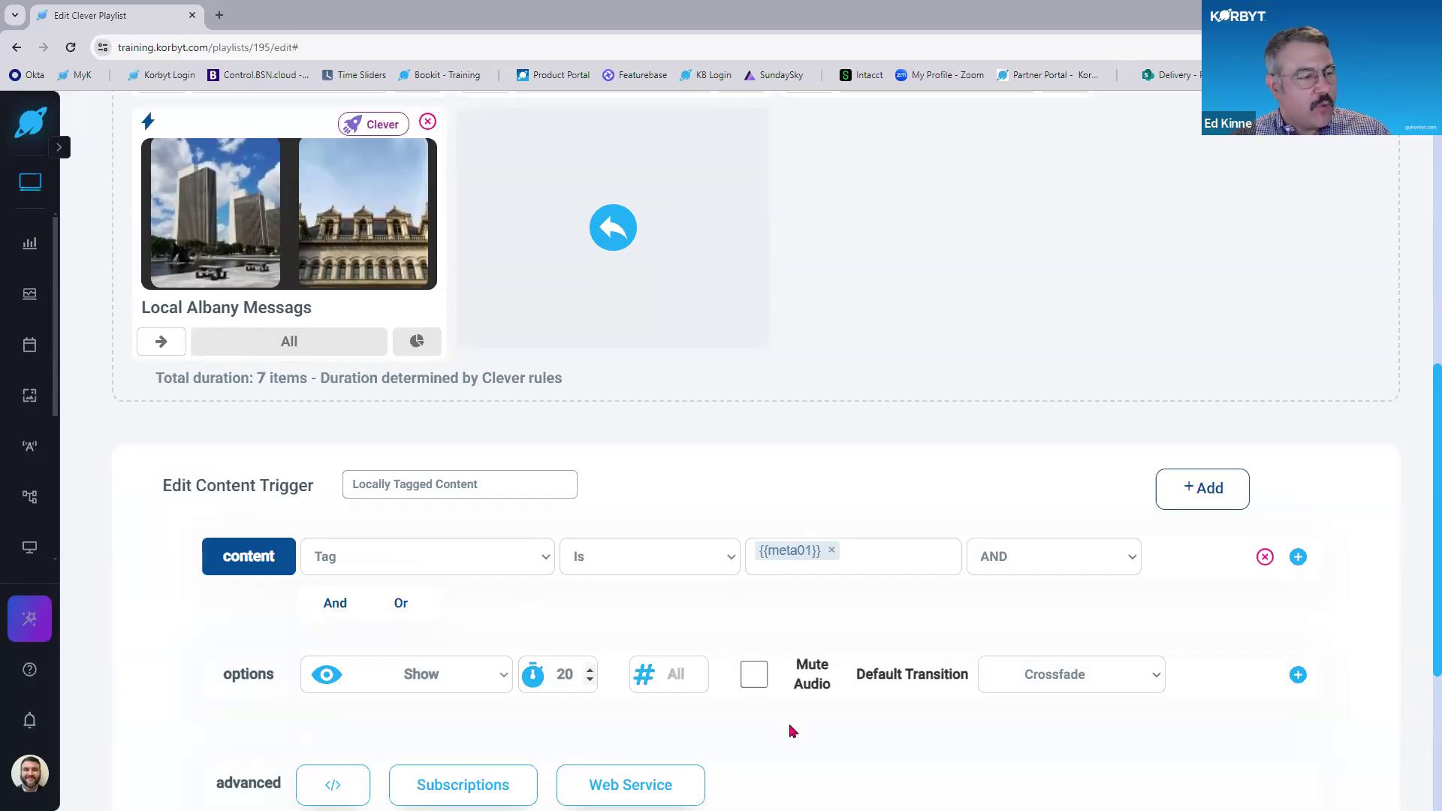
# Add the Locally Tagged Content clever item to the playlist.
pyautogui.click(1218, 492)
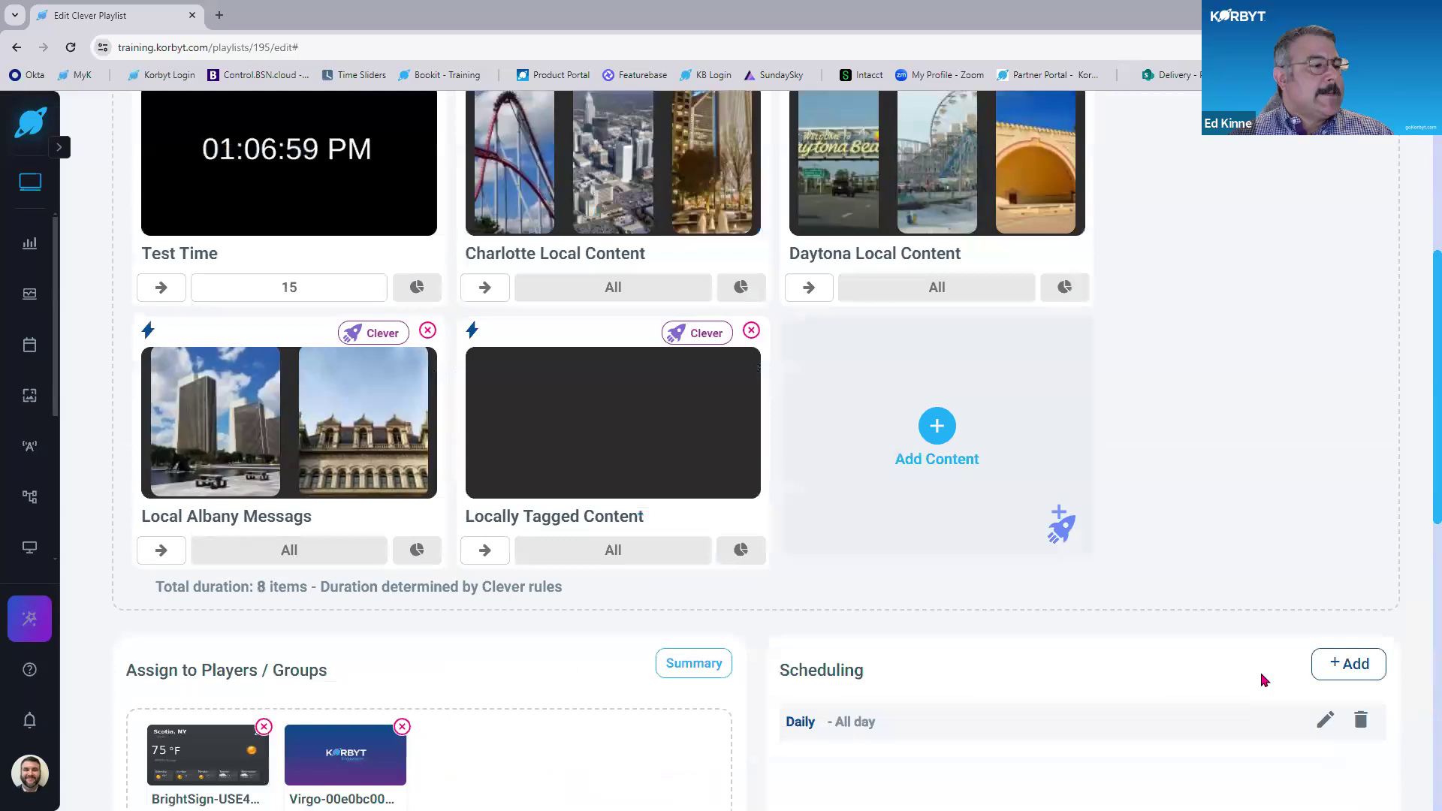
pyautogui.scroll(-5, 1305, 661)
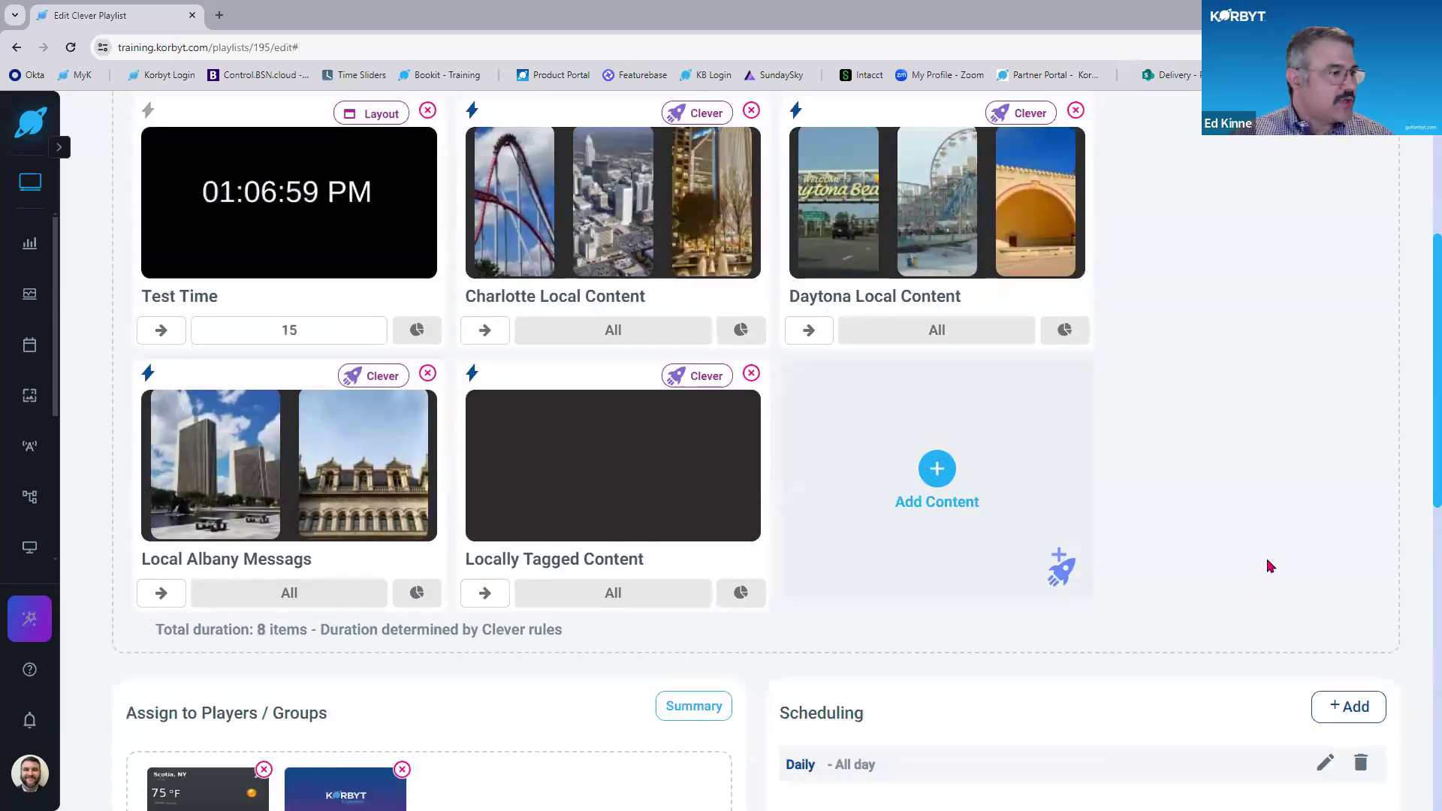
pyautogui.press('ctrl')
pyautogui.press('ctrl')
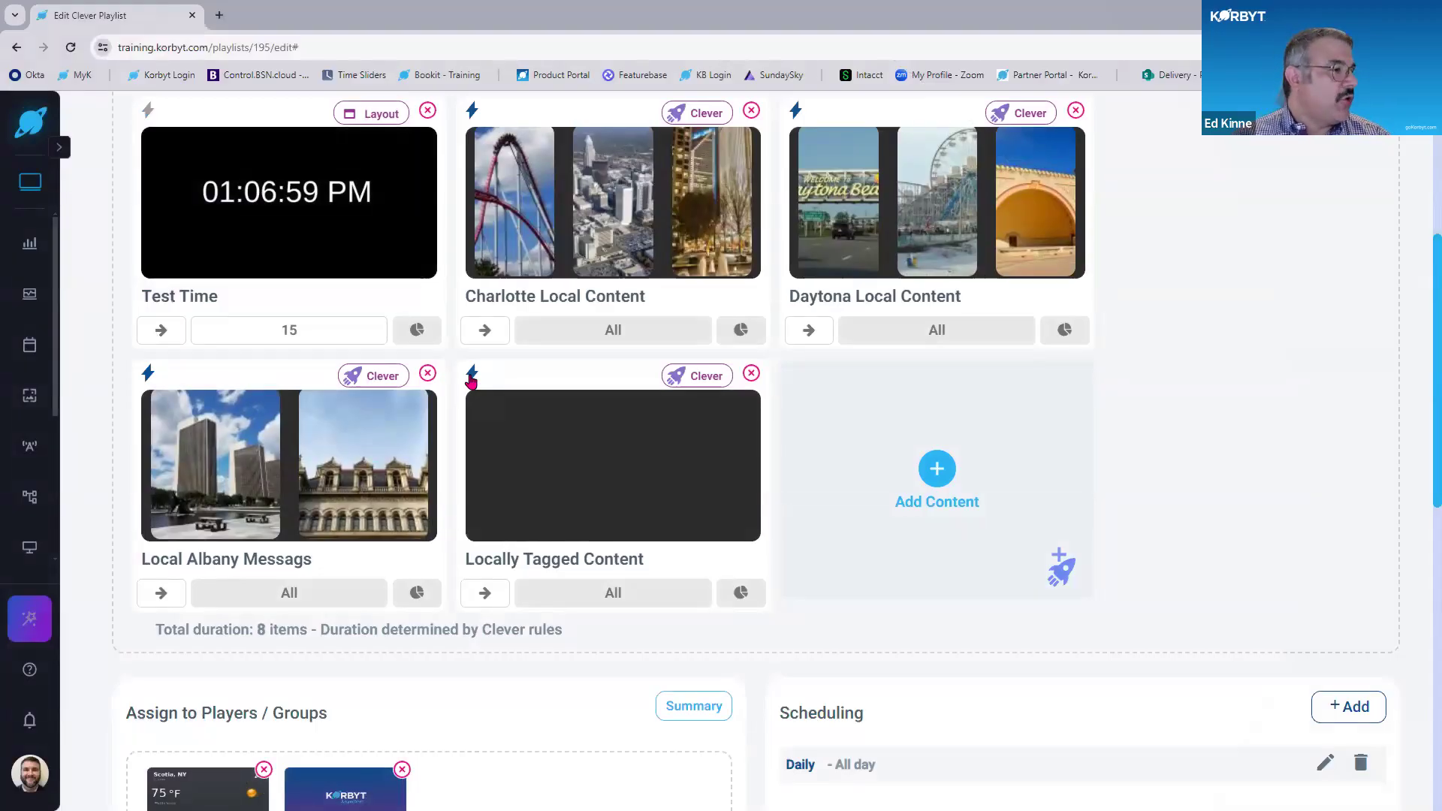
# Reopen the Locally Tagged Content trigger to review its tag rule, reapply it and look over the playlist items.
pyautogui.click(472, 379)
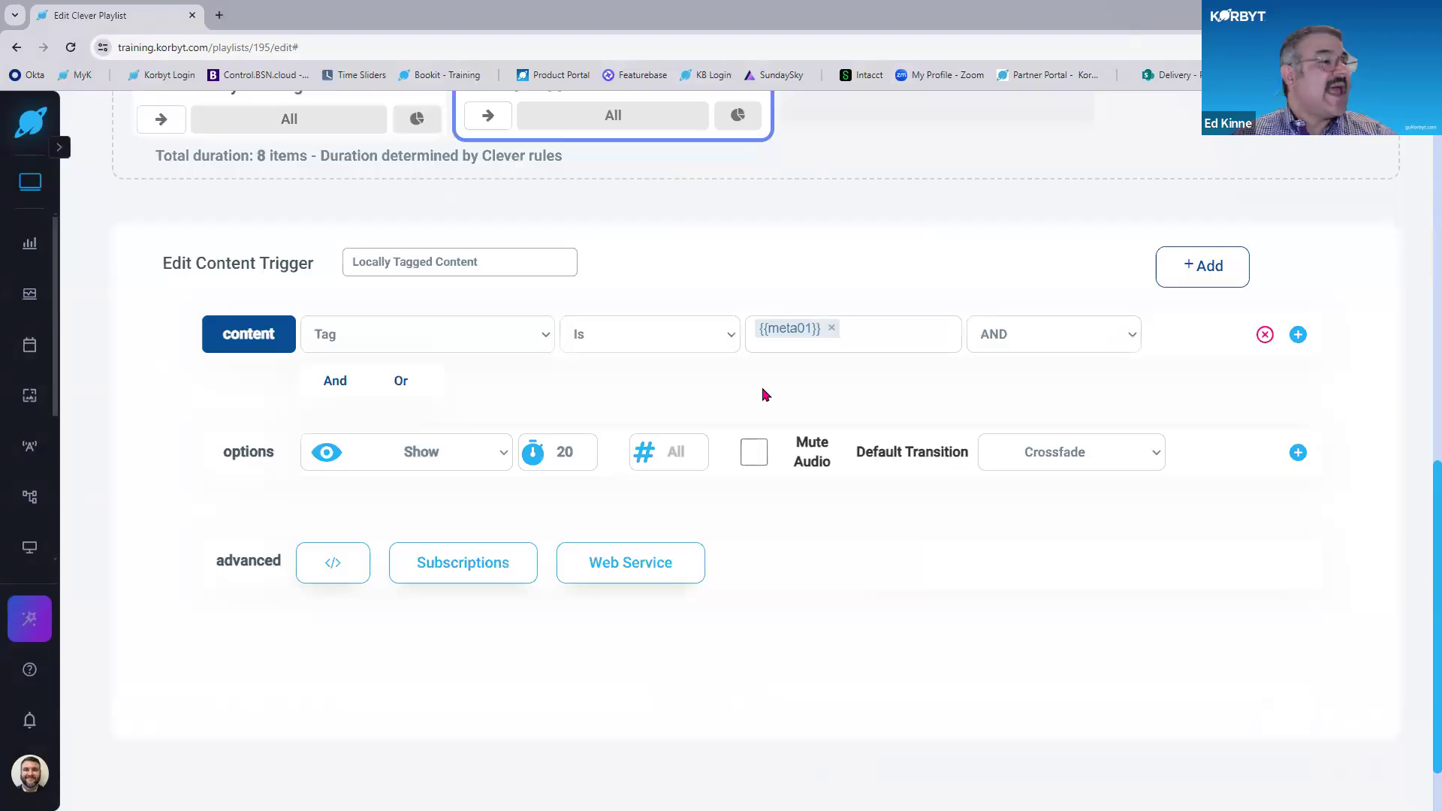
pyautogui.click(1203, 267)
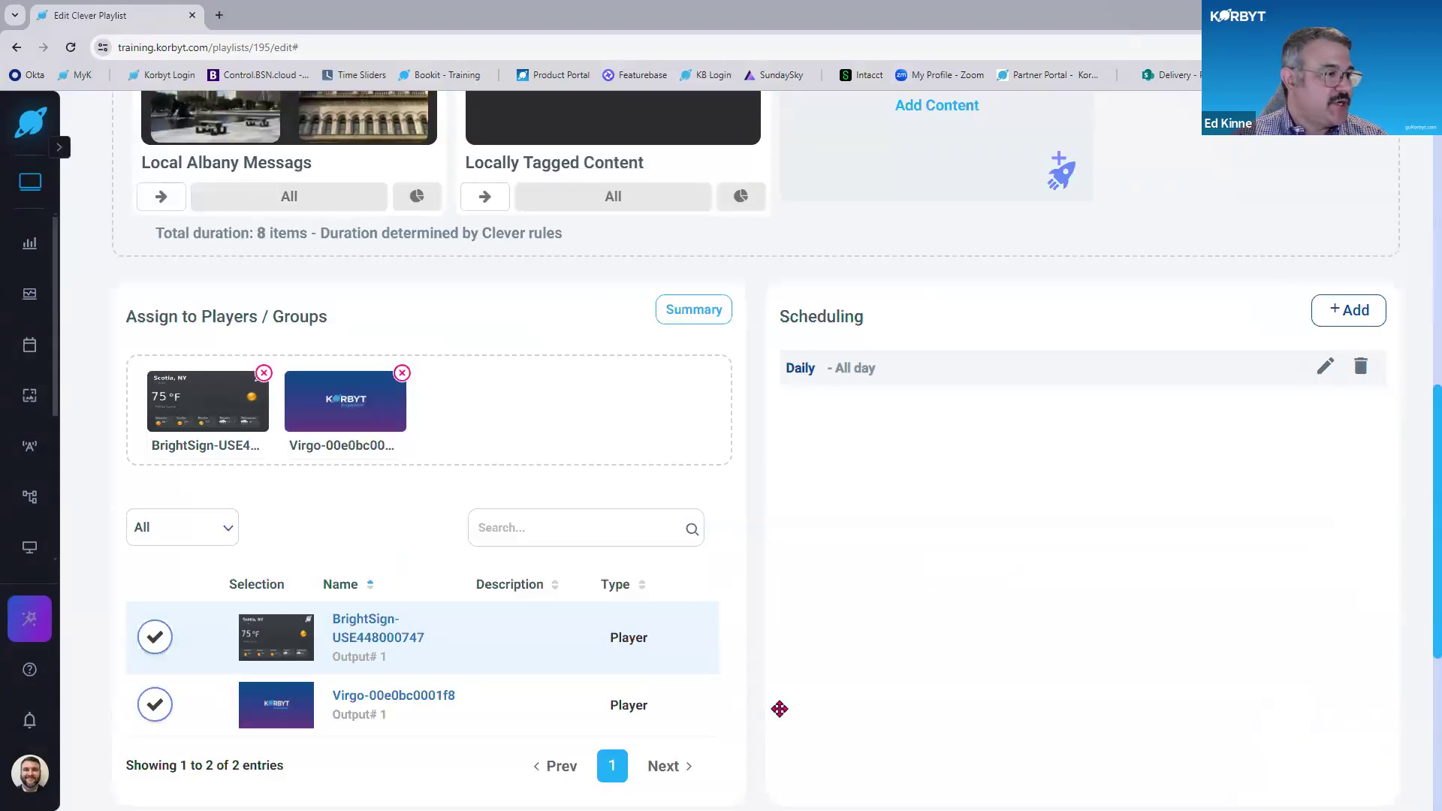
pyautogui.scroll(10, 776, 708)
pyautogui.scroll(-2, 676, 662)
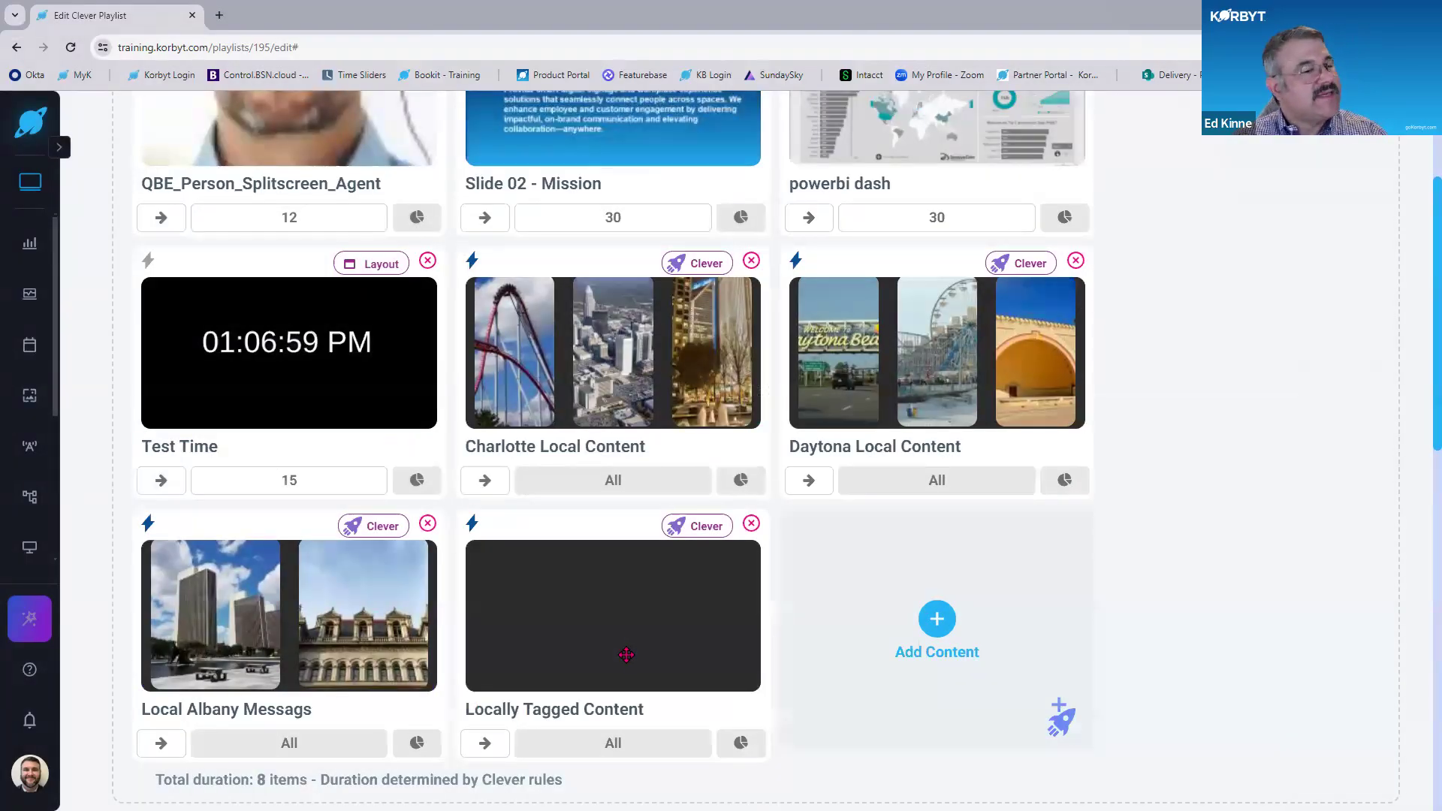
pyautogui.scroll(3, 1270, 418)
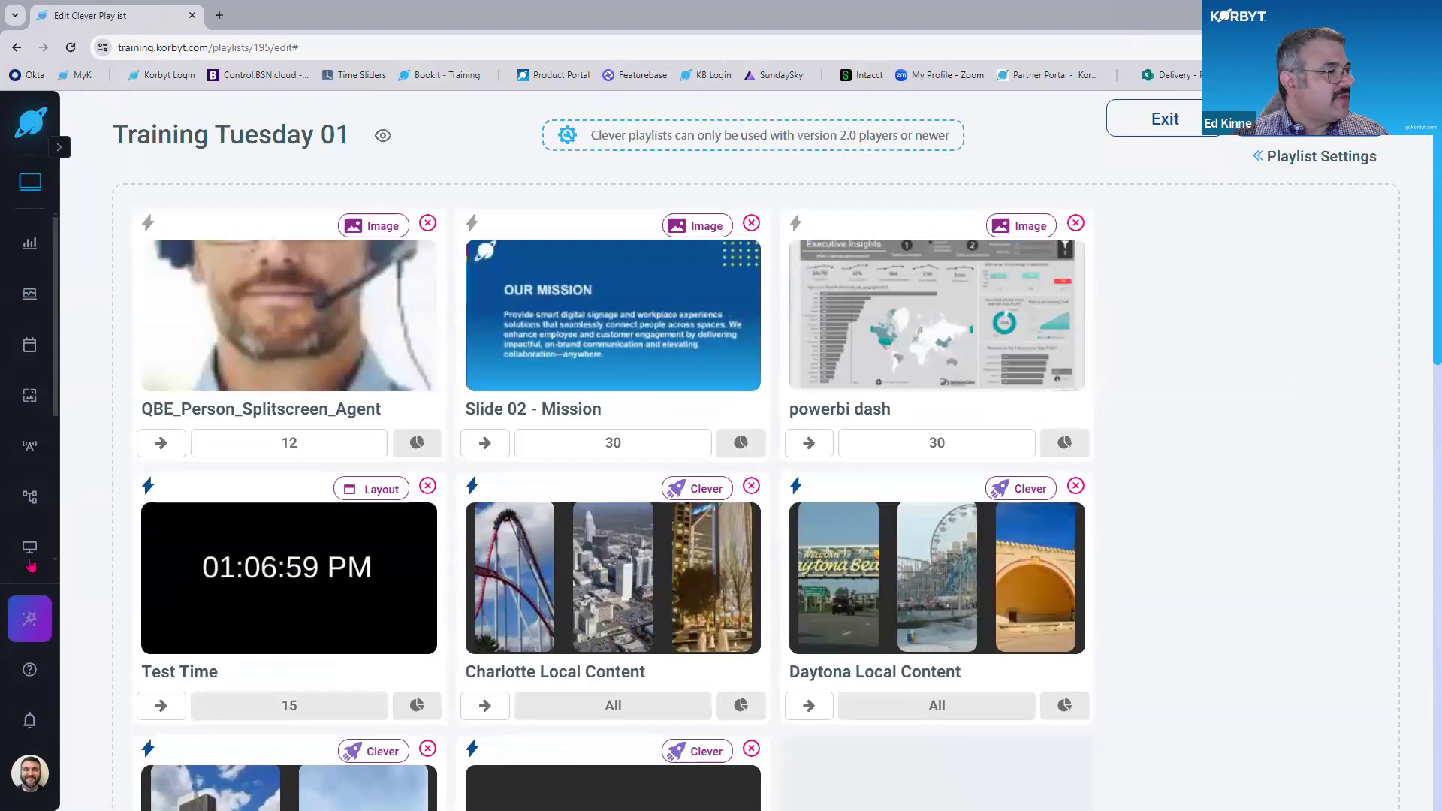
# In the Media Manager, add the tag alb to the albany image in Local Messages/Albany and save it.
pyautogui.hotkey('ctrl', '-')
pyautogui.hotkey('ctrl', '-')
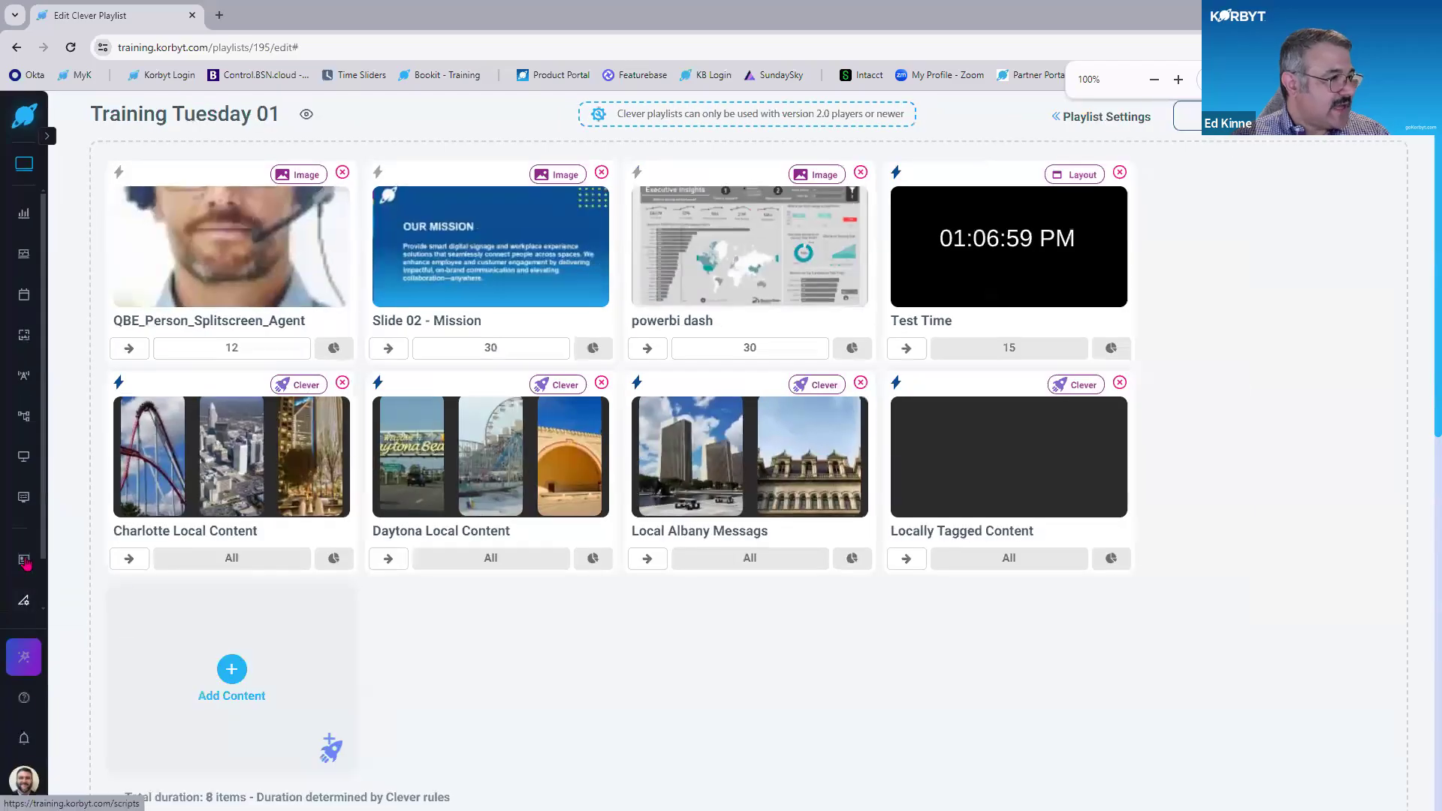
pyautogui.click(24, 560)
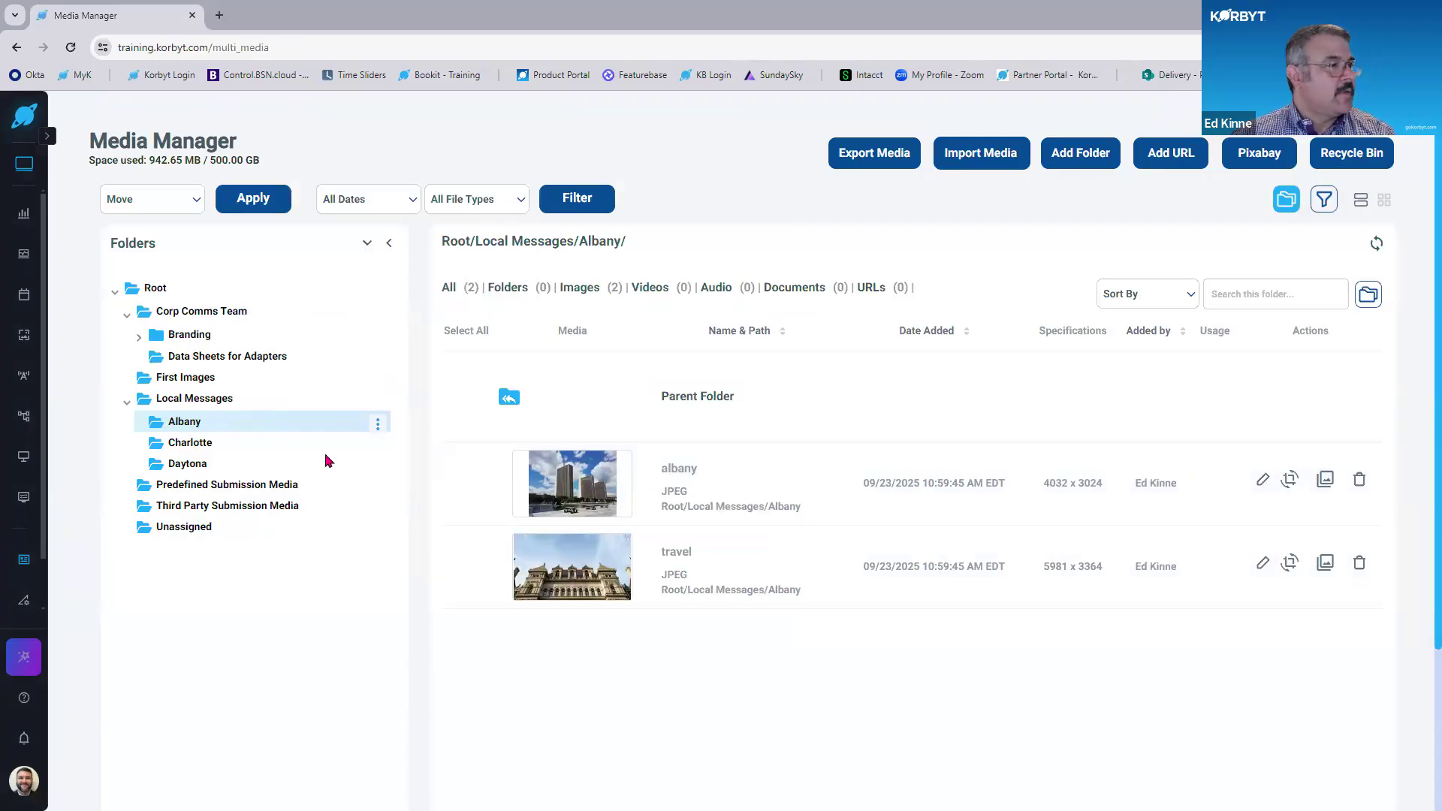
pyautogui.click(1264, 482)
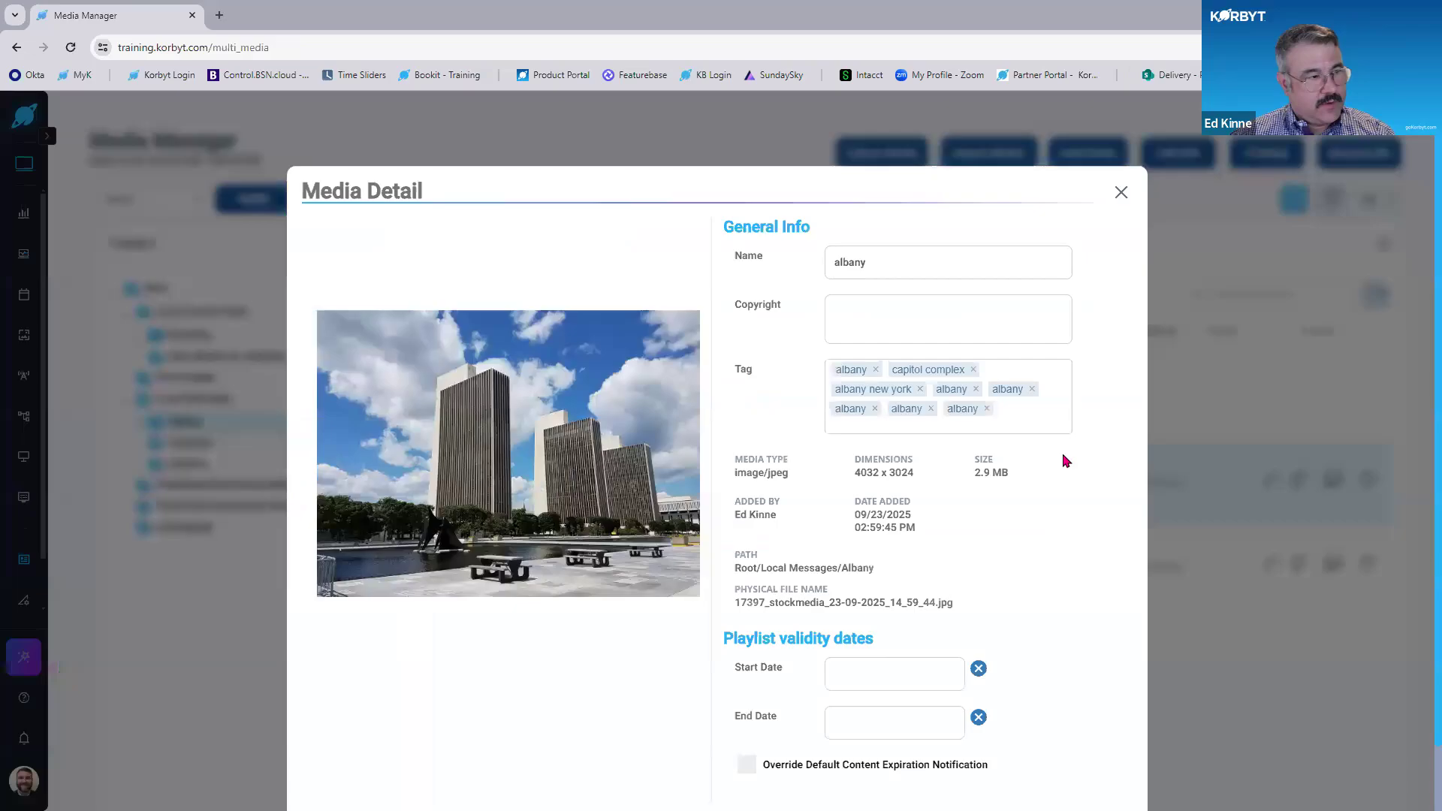
pyautogui.write('ASLB')
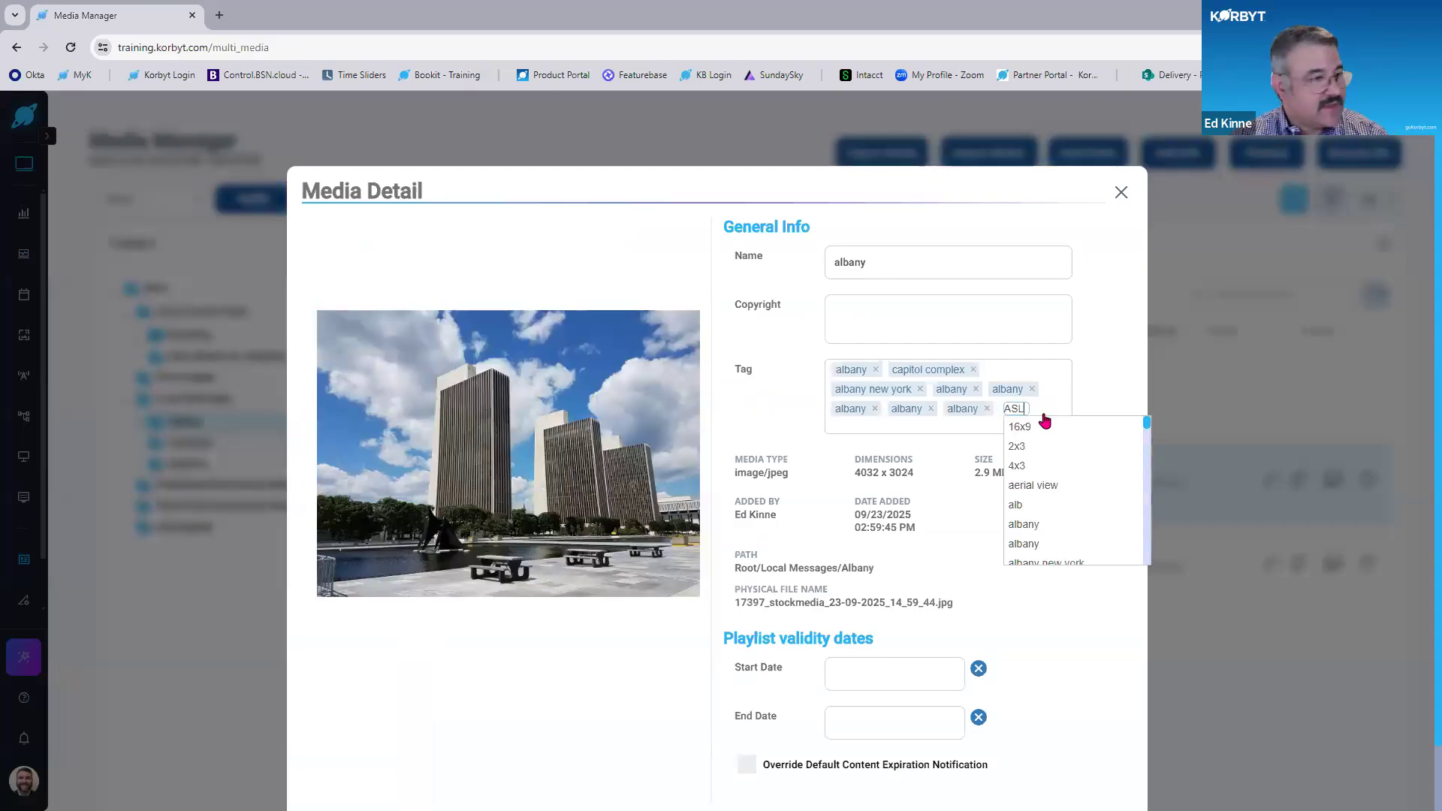
pyautogui.press('BackSpace')
pyautogui.press('BackSpace')
pyautogui.press('BackSpace')
pyautogui.write('Lb')
pyautogui.press('Return')
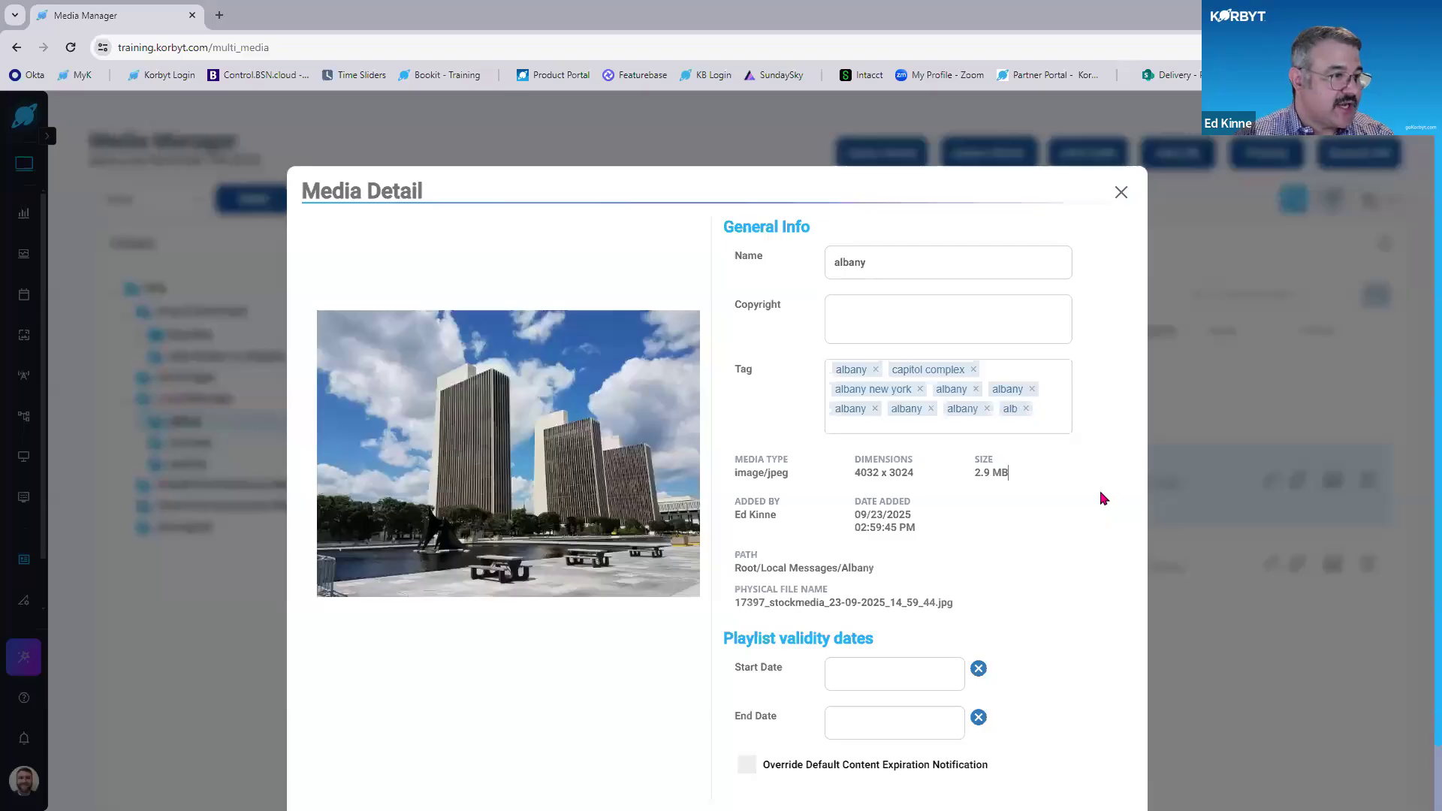
pyautogui.scroll(-1, 1096, 518)
pyautogui.click(1084, 782)
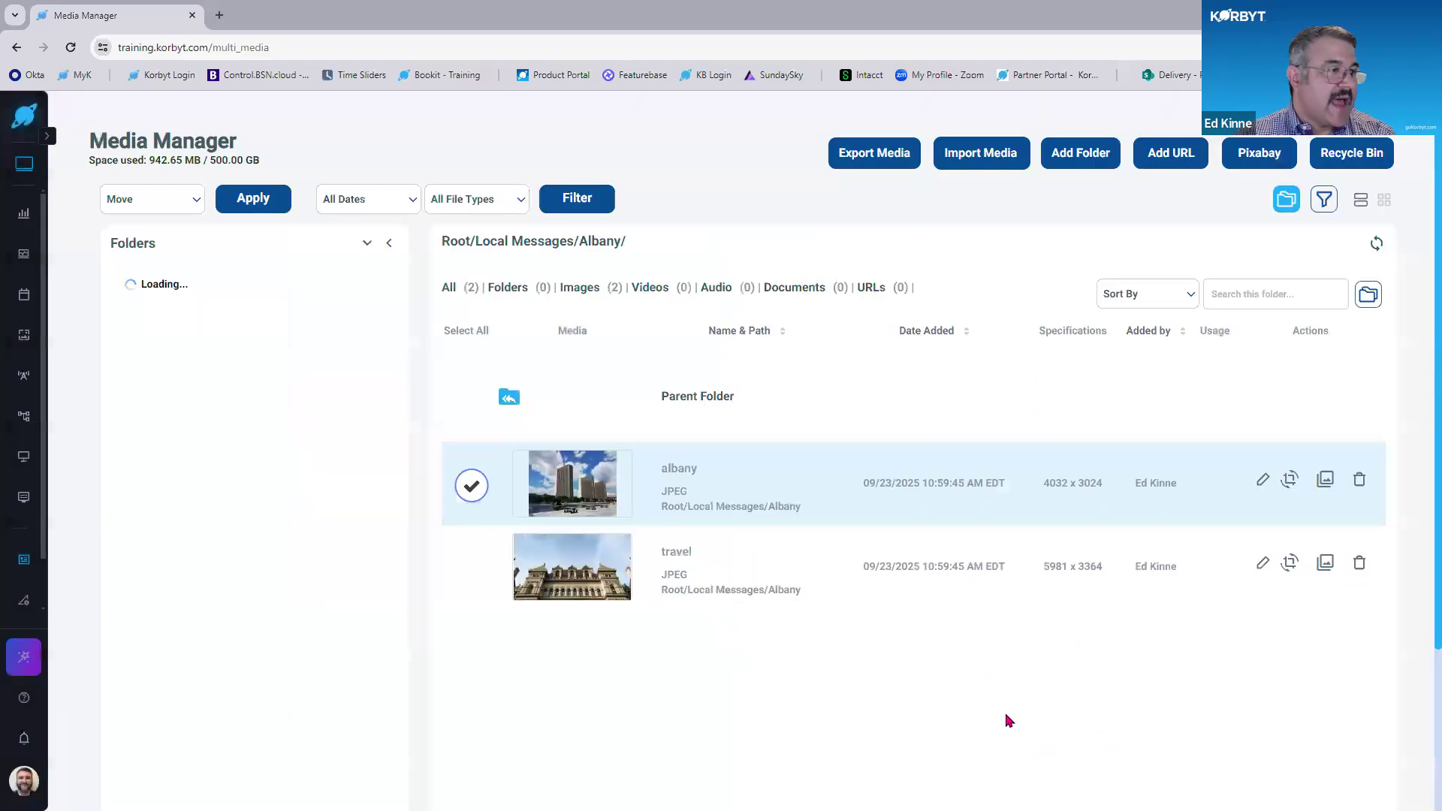
# Add the tag alb to the charlotte image in Local Messages/Charlotte, save it, and review its stored tags.
pyautogui.click(208, 449)
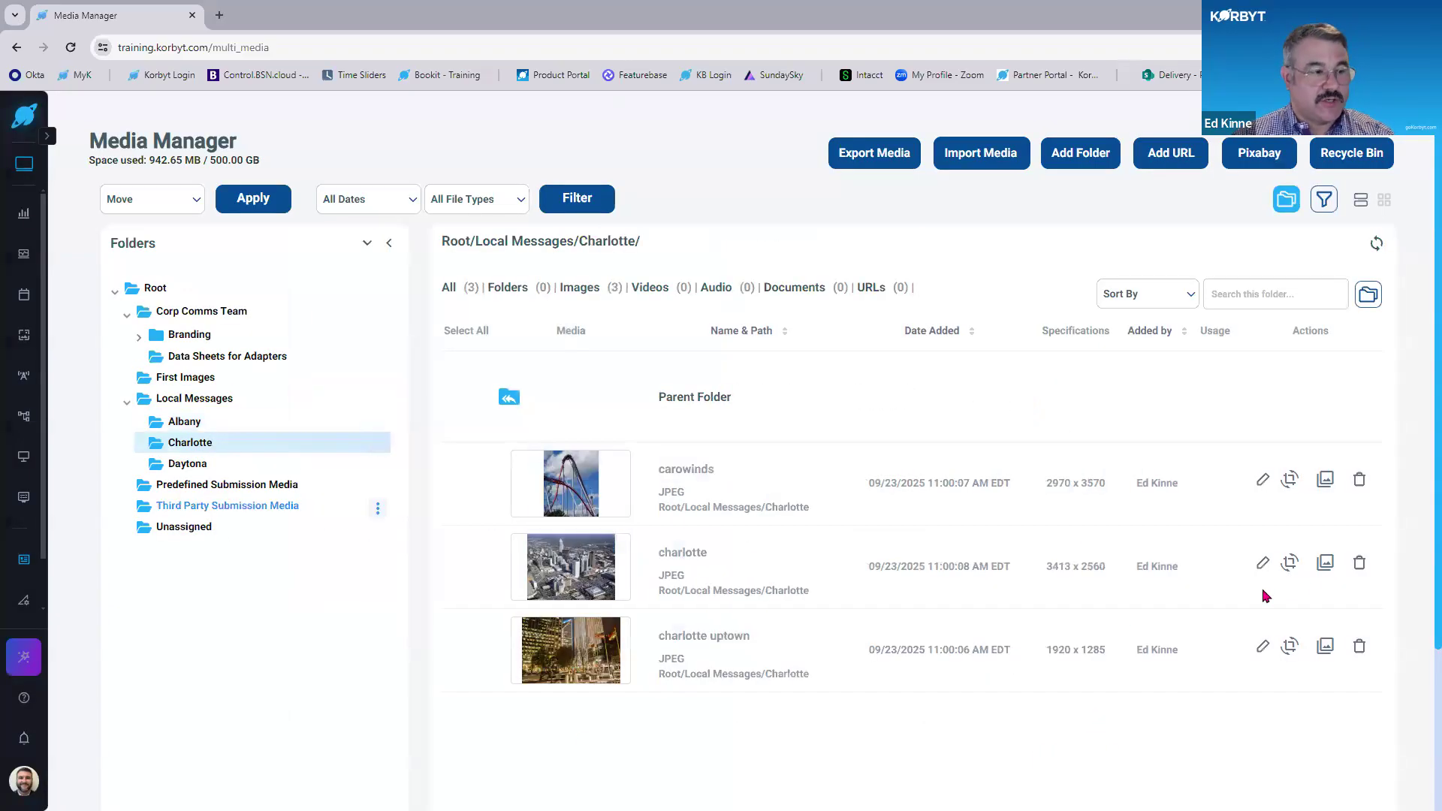
pyautogui.click(1263, 565)
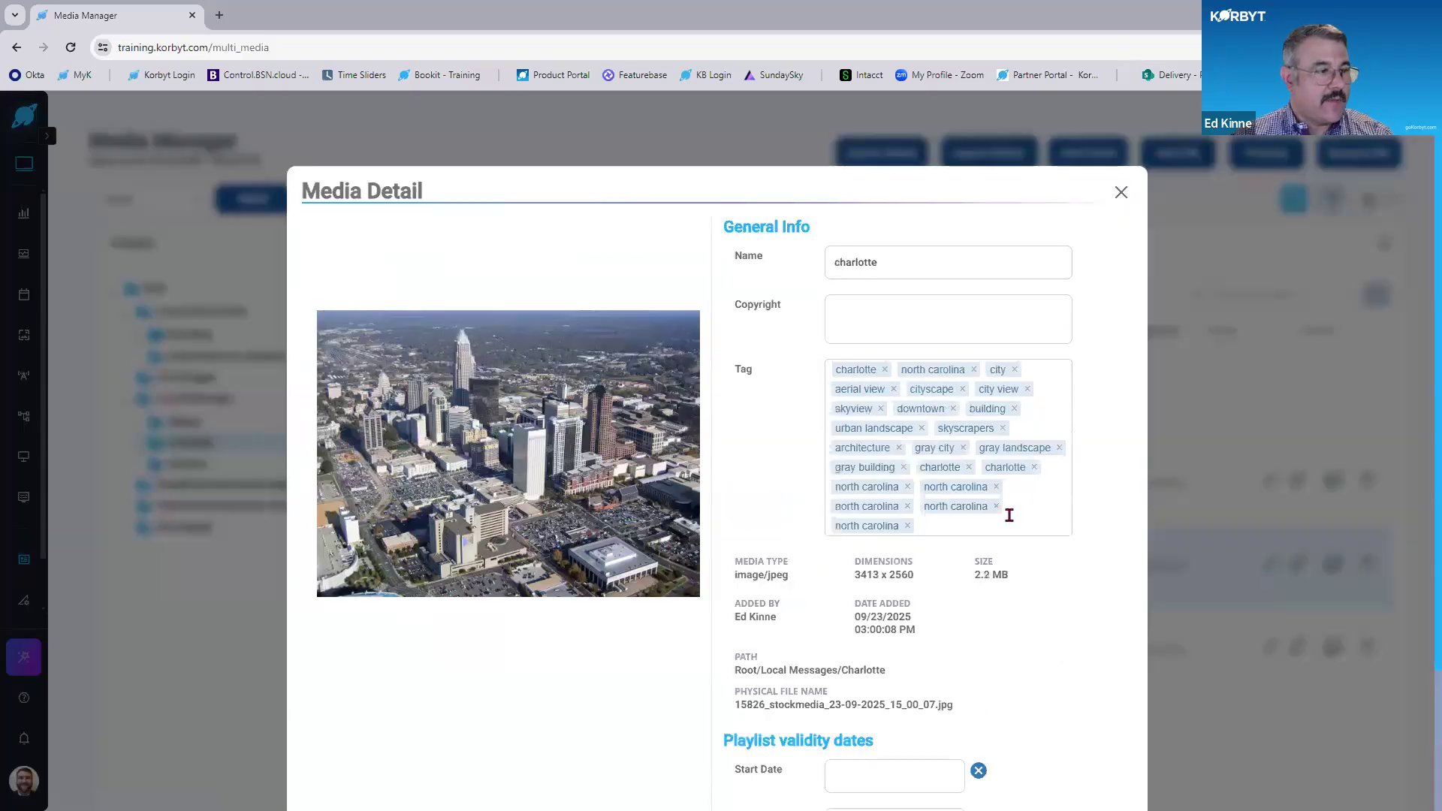
pyautogui.click(997, 530)
pyautogui.write('alb')
pyautogui.press('Return')
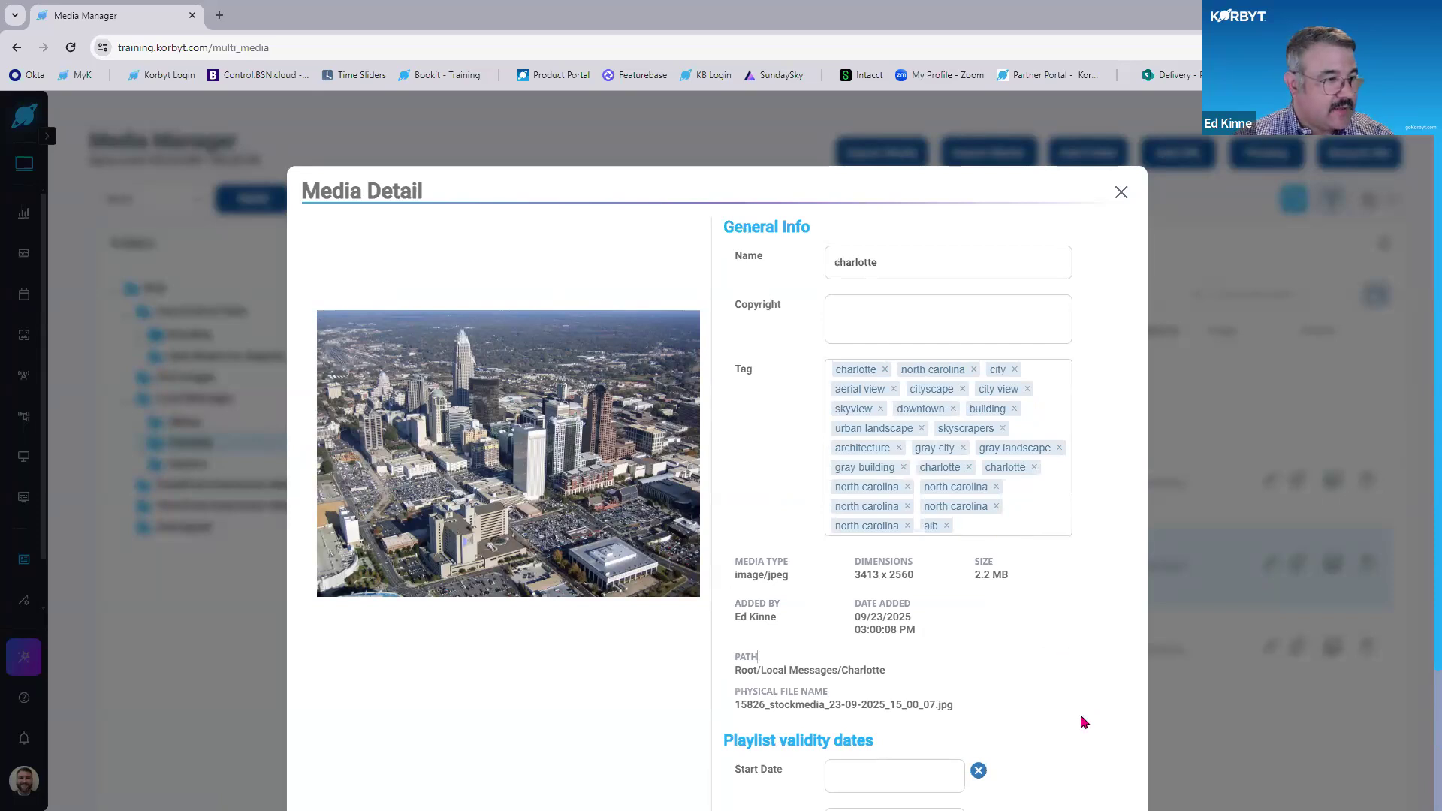
pyautogui.scroll(-3, 1084, 722)
pyautogui.click(1082, 766)
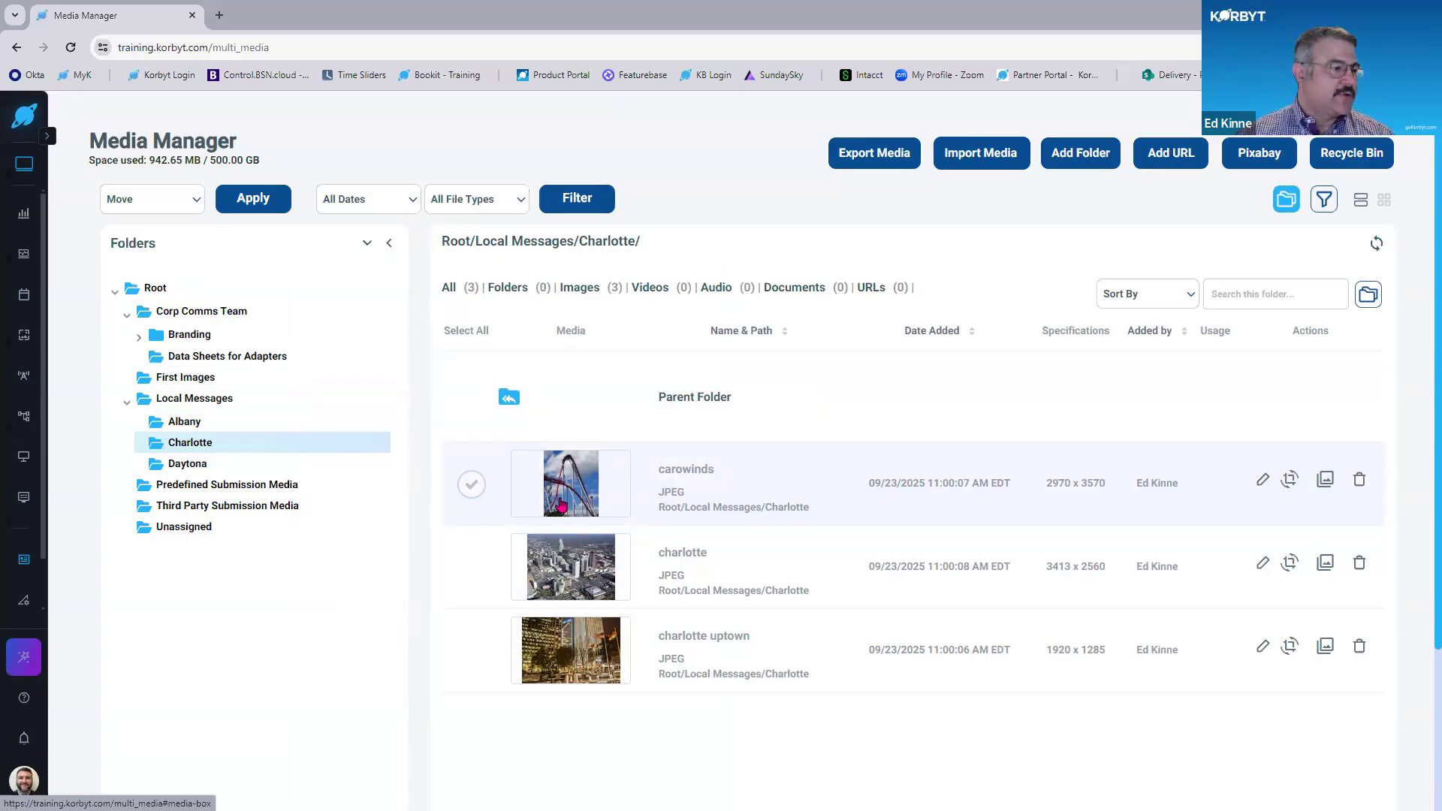
pyautogui.click(1264, 565)
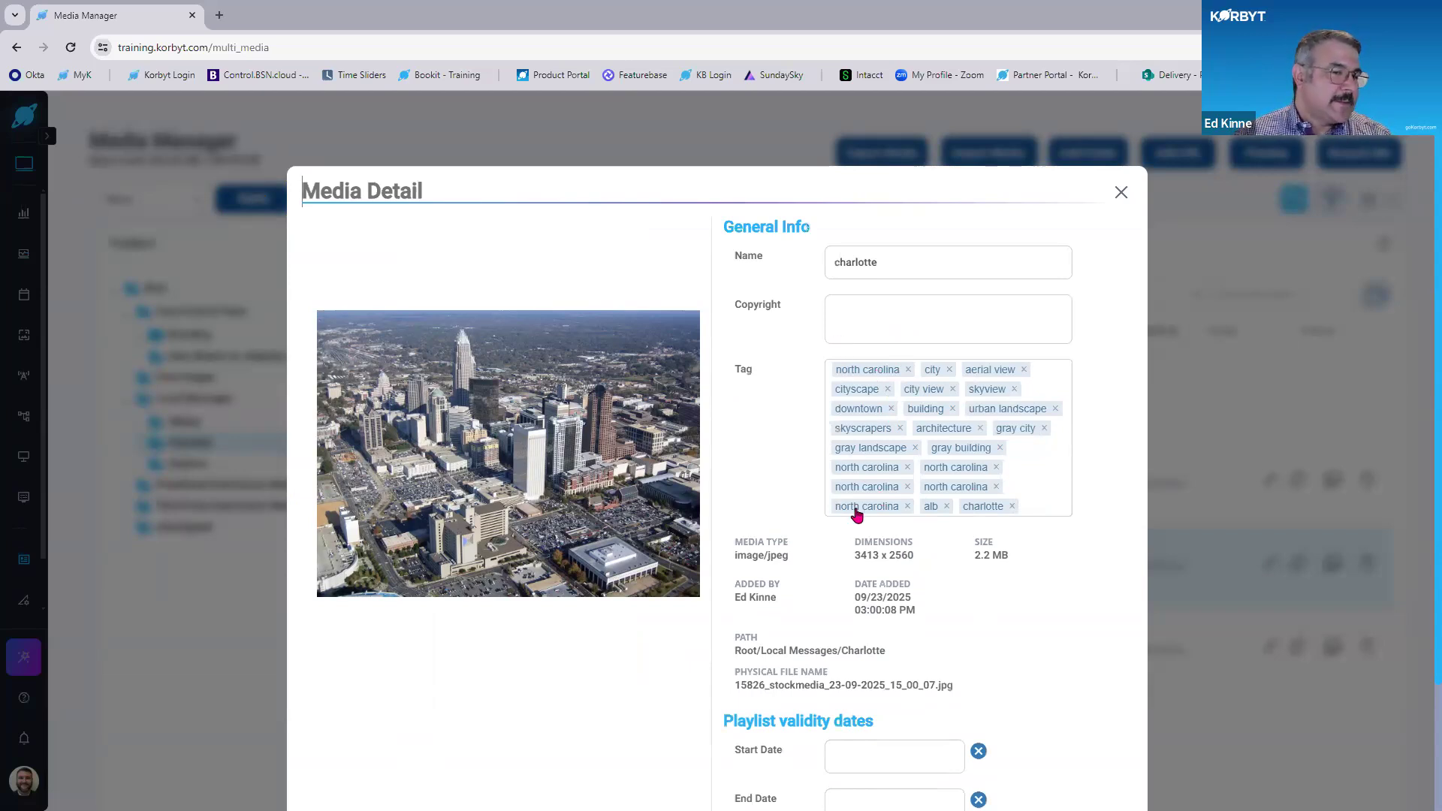
pyautogui.click(1122, 194)
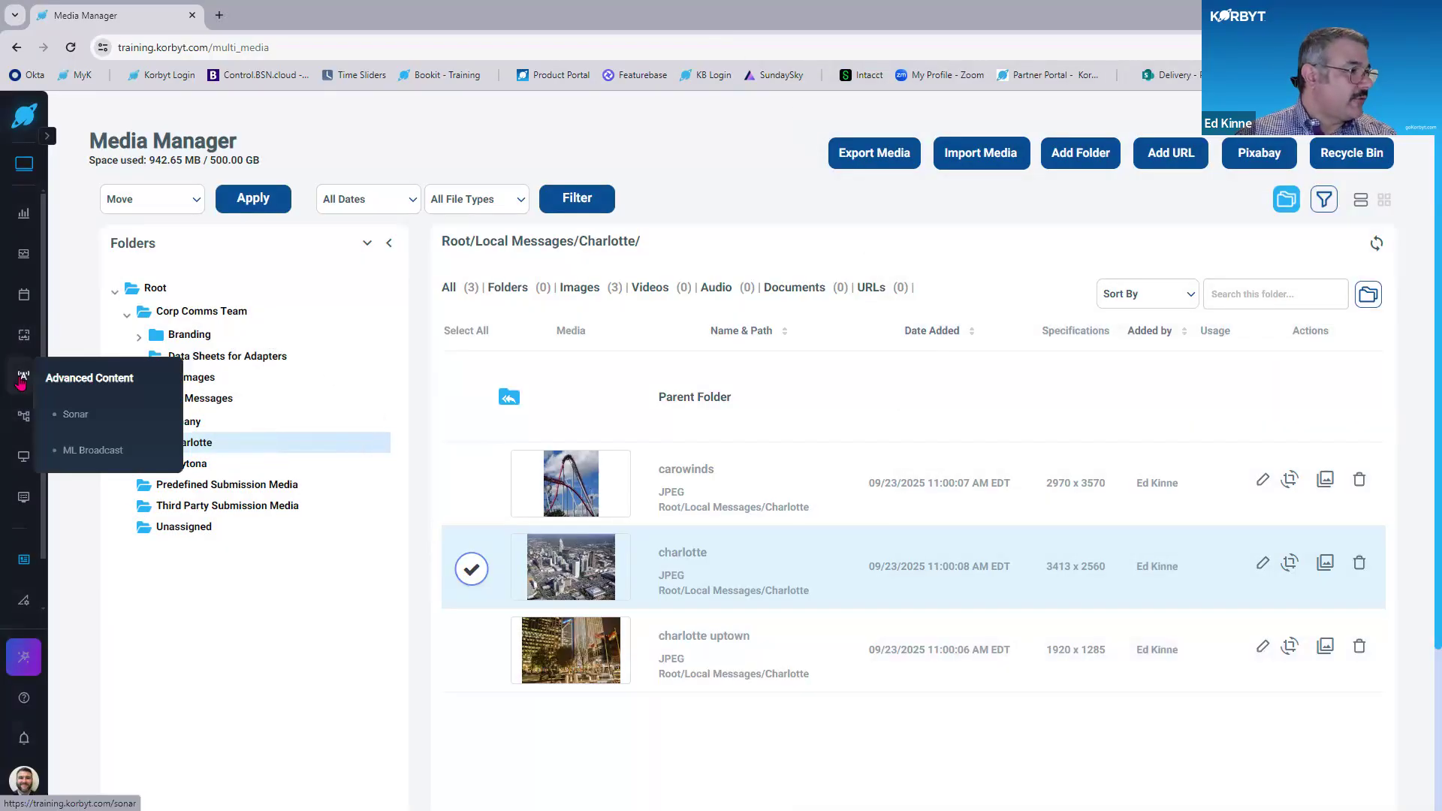
# Open the Couriers list and examine each courier's tags, drive folder and courier type.
pyautogui.moveTo(24, 335)
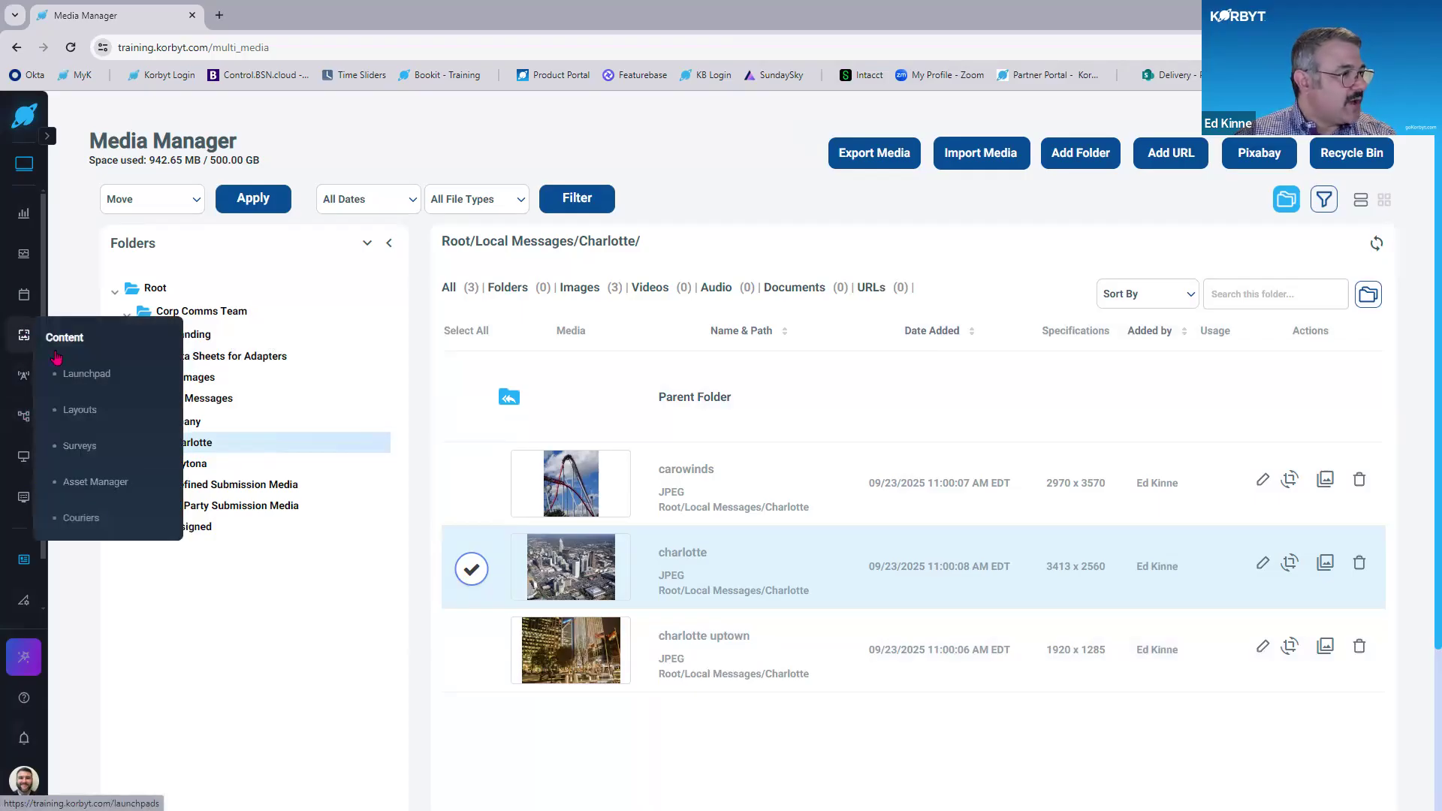
pyautogui.click(83, 518)
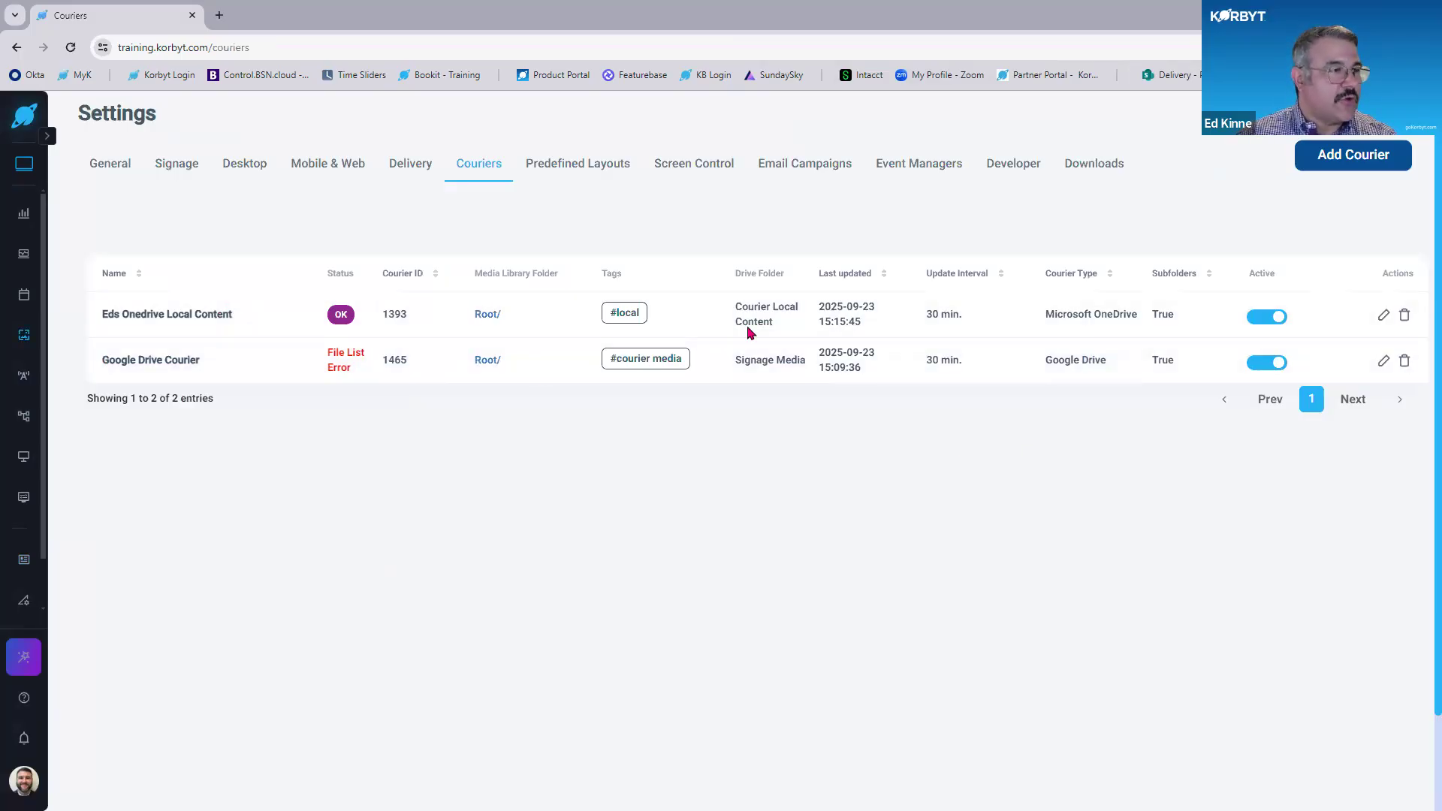
pyautogui.click(1056, 483)
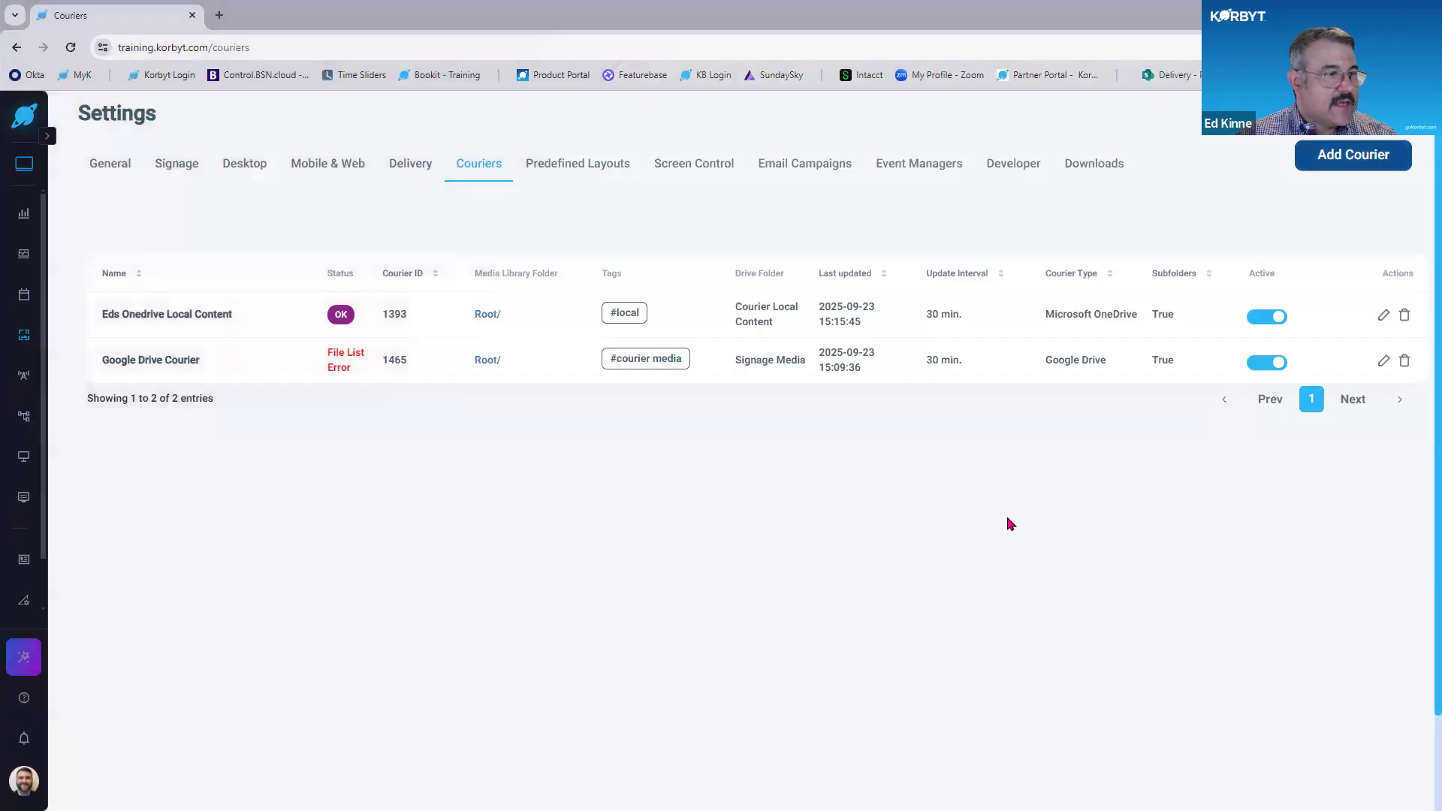
pyautogui.moveTo(25, 328)
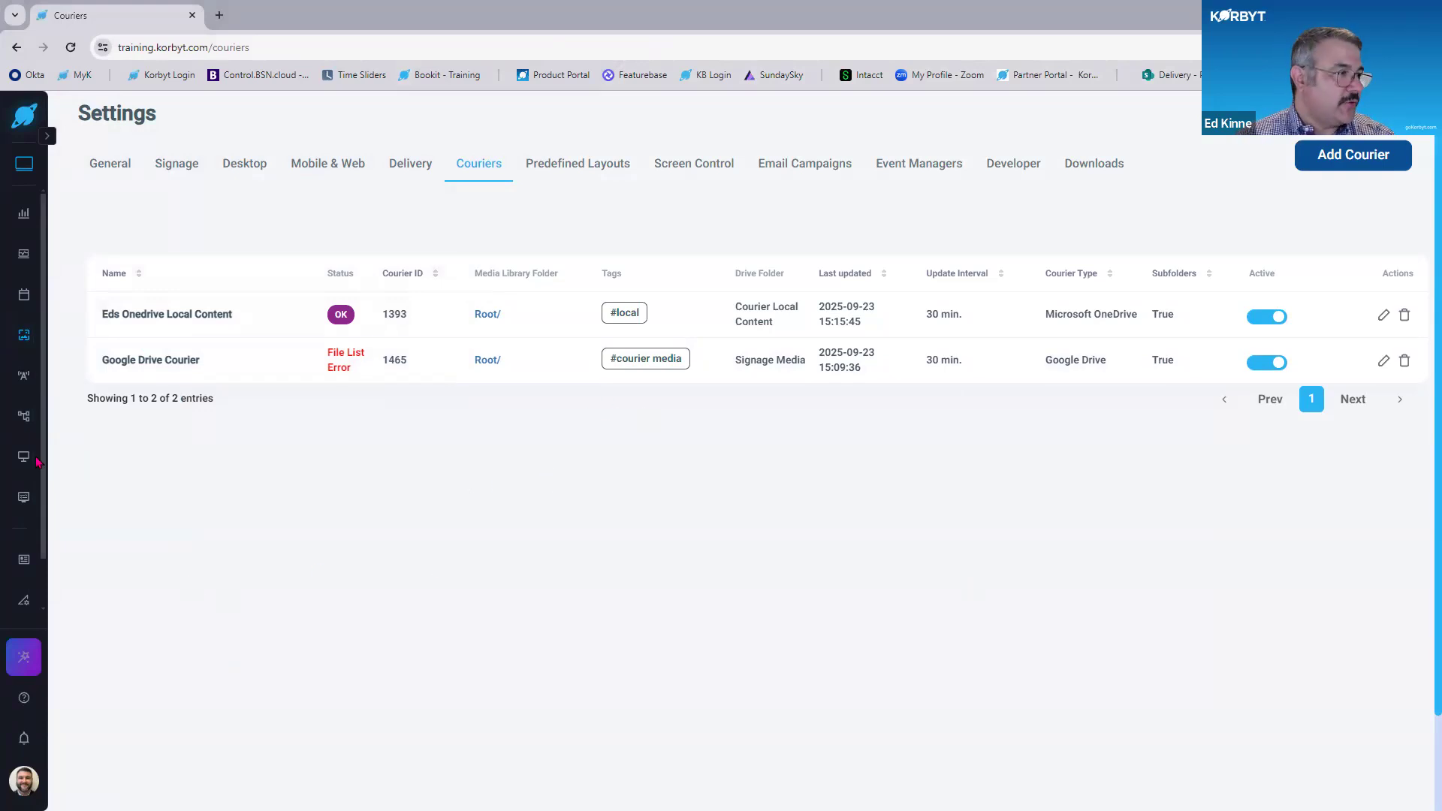
pyautogui.moveTo(24, 383)
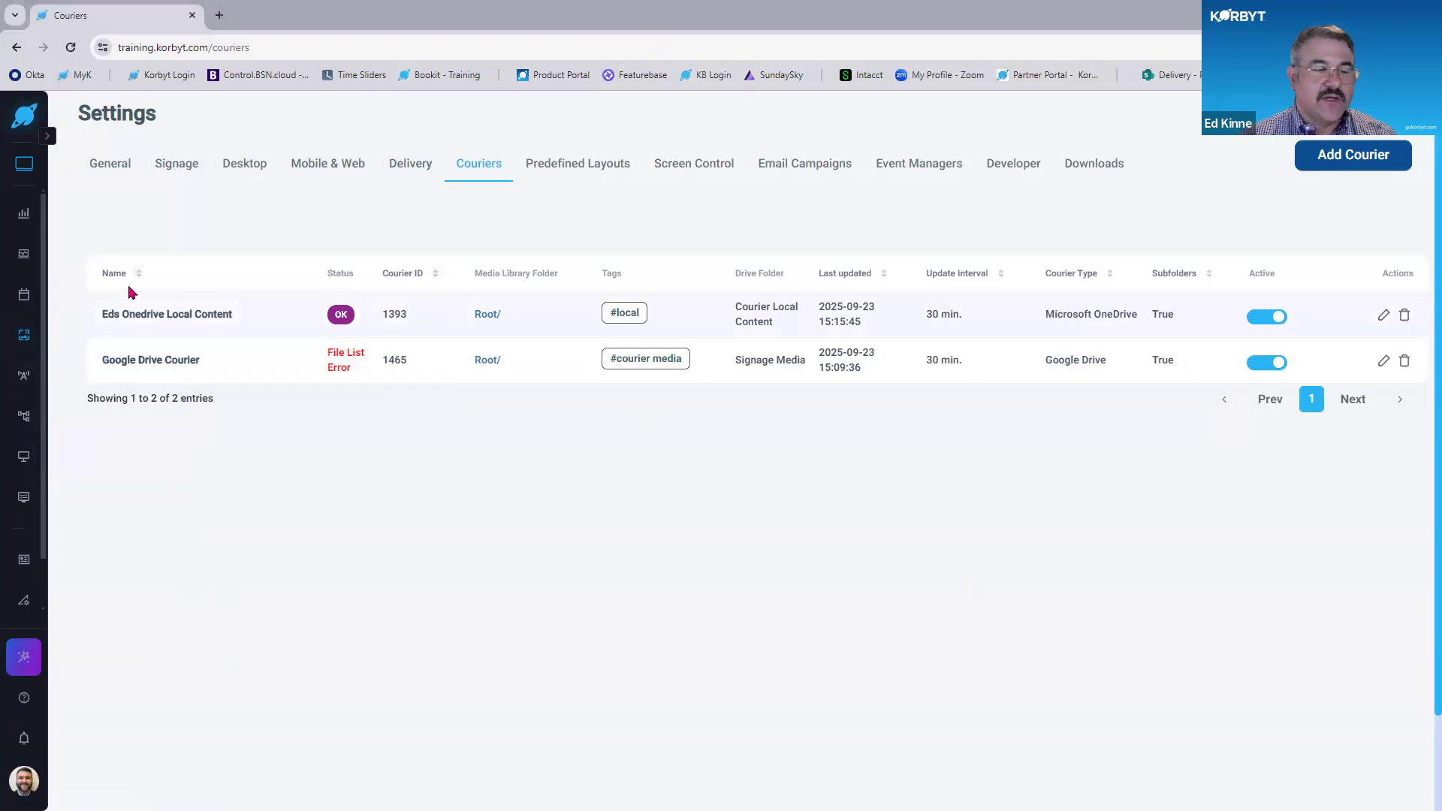
# Open the layouts section and switch it to the list of predefined layouts.
pyautogui.press('ctrl')
pyautogui.press('ctrl')
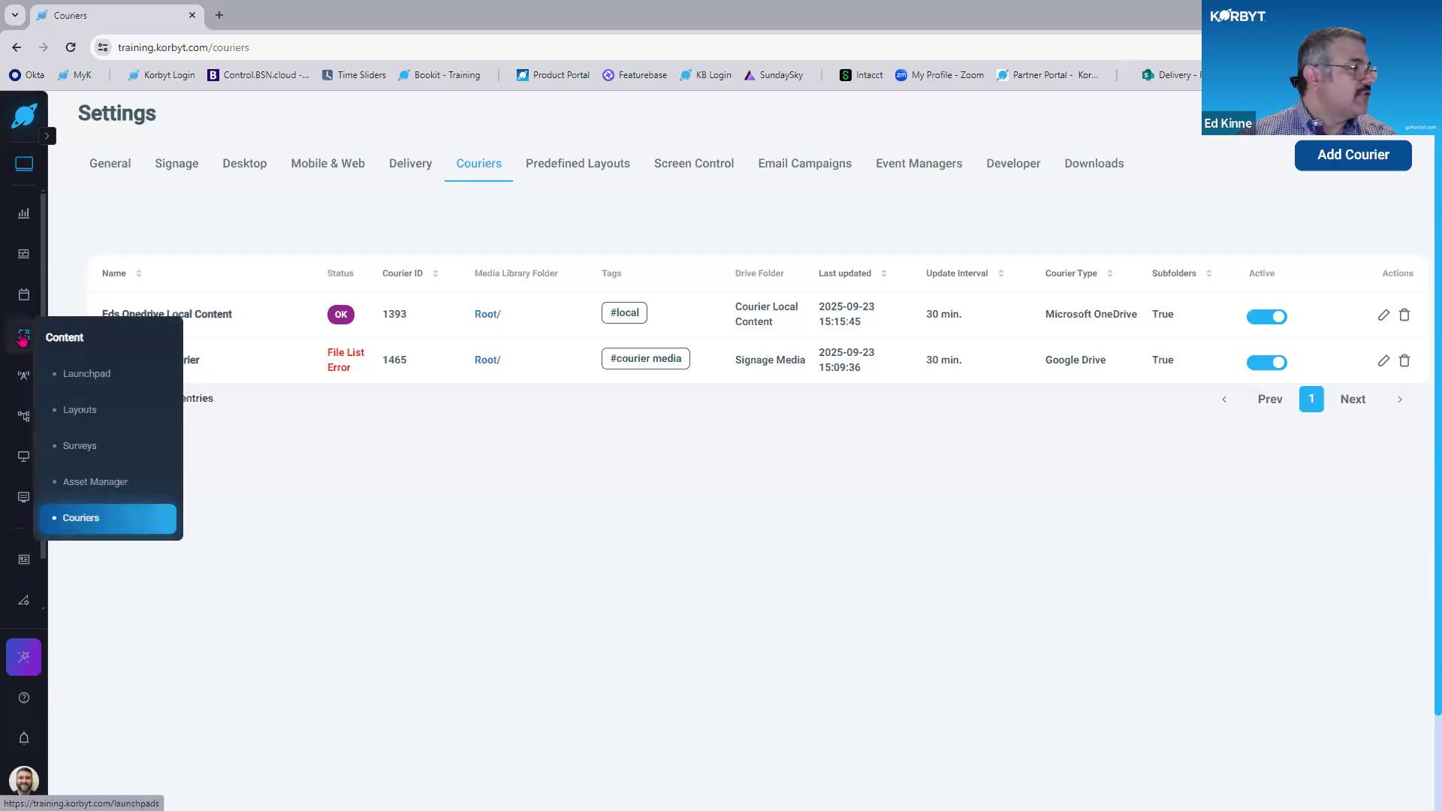
pyautogui.click(79, 409)
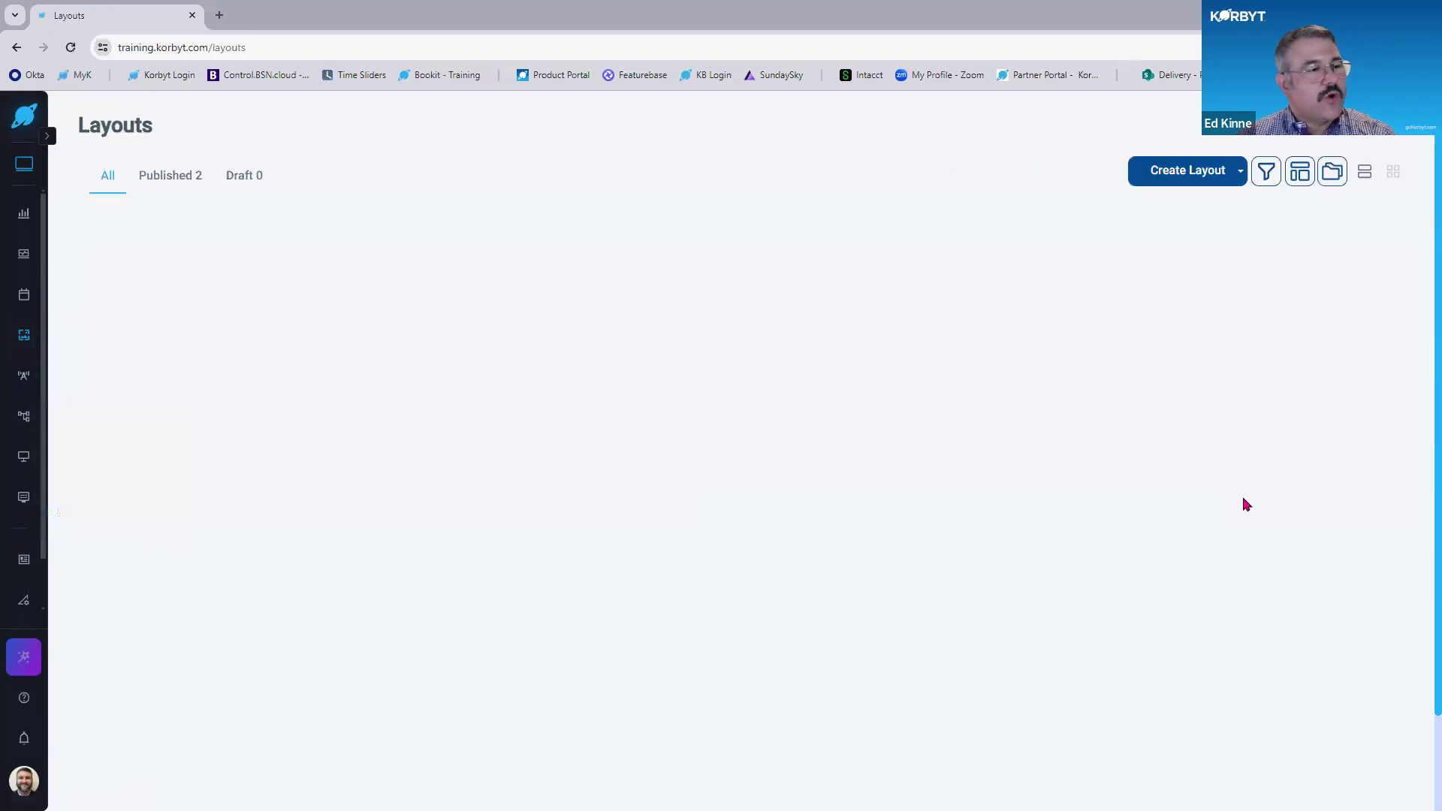
pyautogui.click(1302, 177)
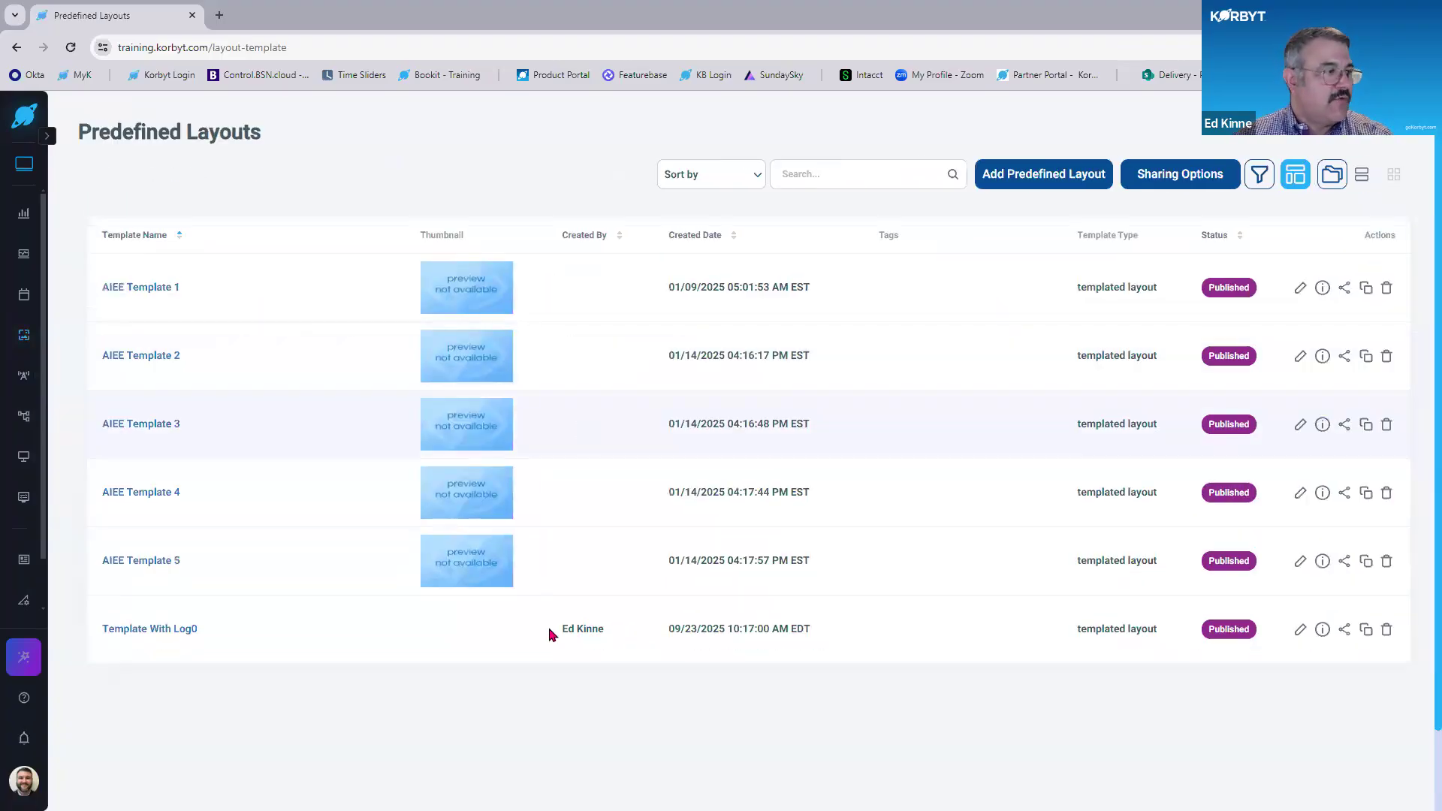
# Start a new predefined layout, give it the tag alb and enable it as a Launchpad.
pyautogui.click(1071, 178)
pyautogui.click(669, 433)
pyautogui.write('ALB')
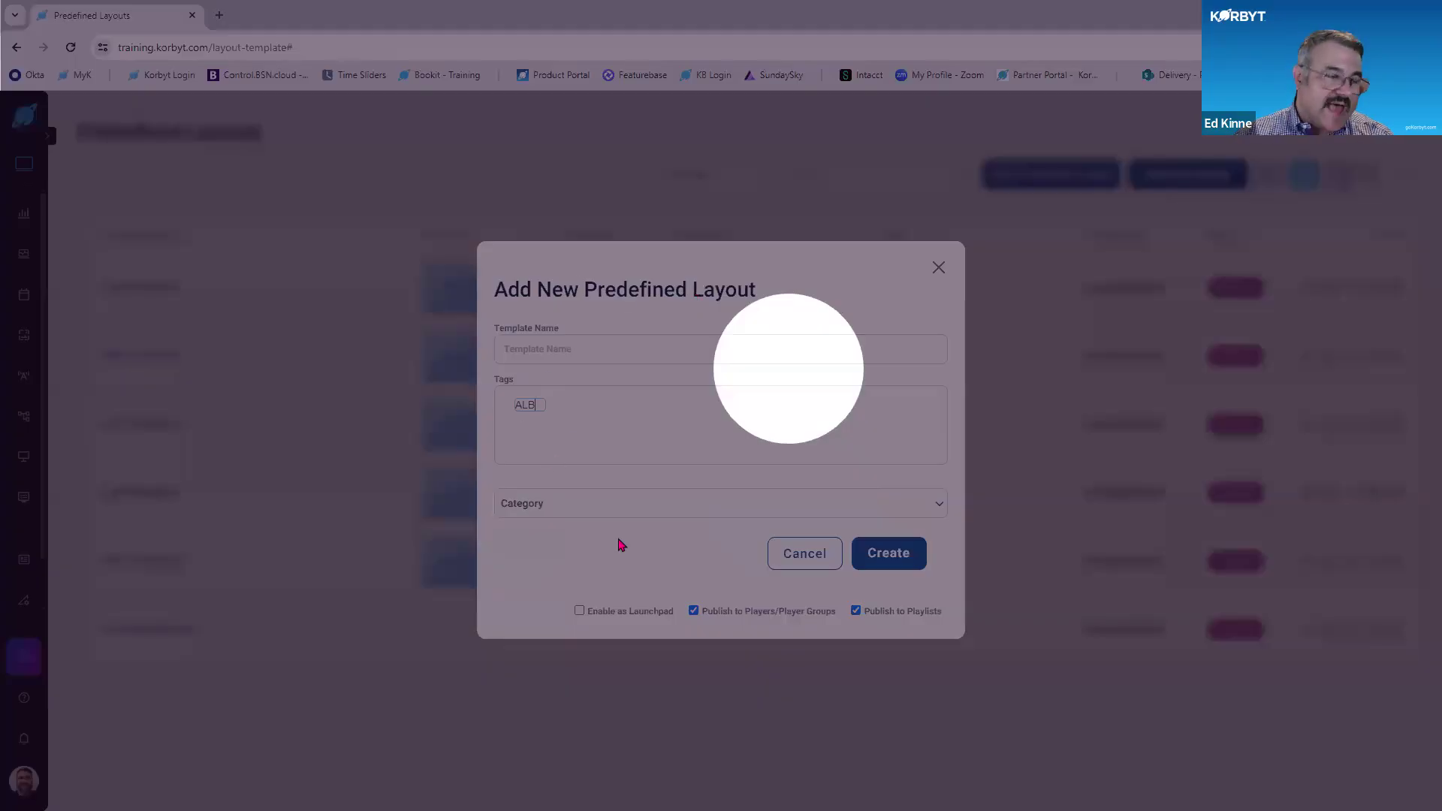
pyautogui.click(621, 544)
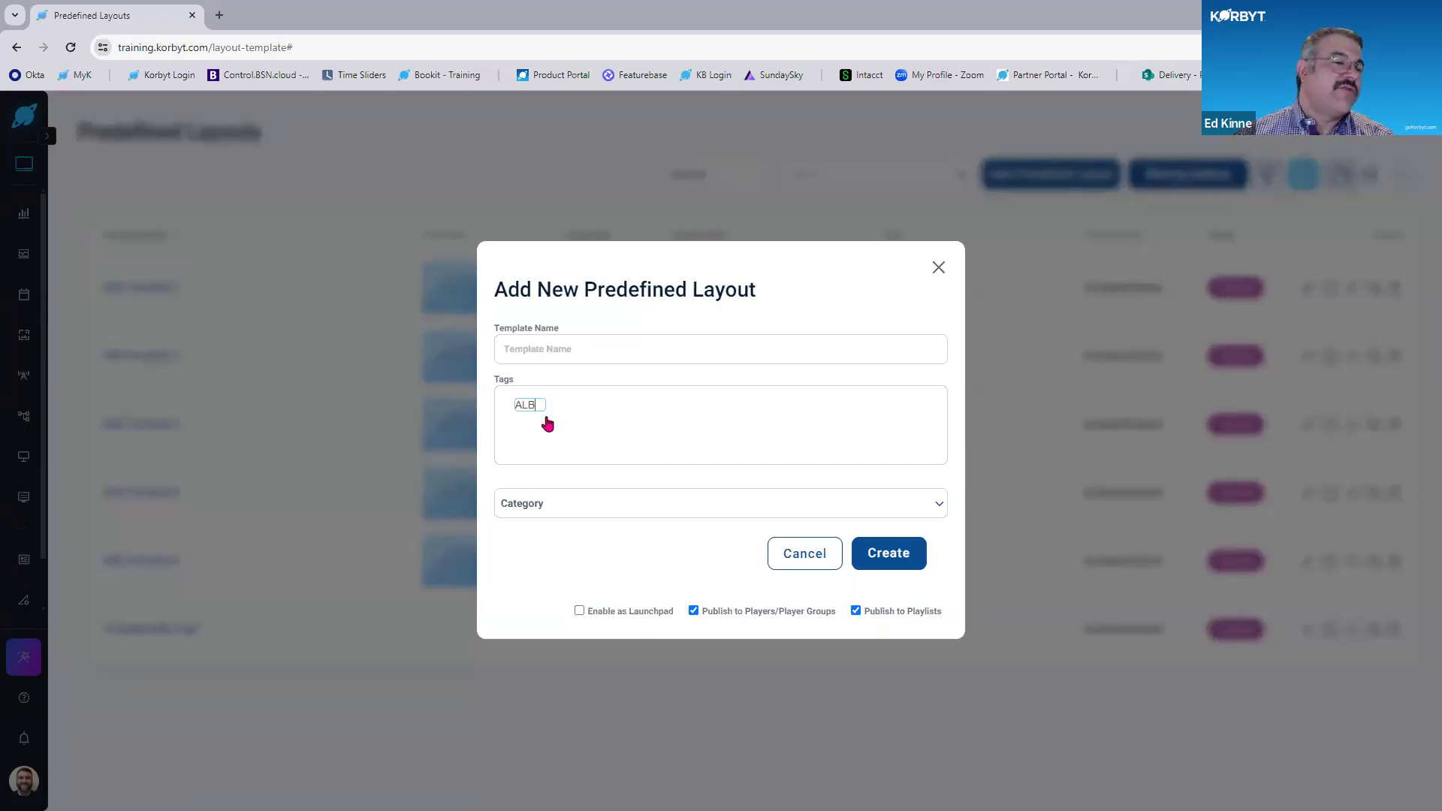
pyautogui.click(576, 613)
pyautogui.click(579, 612)
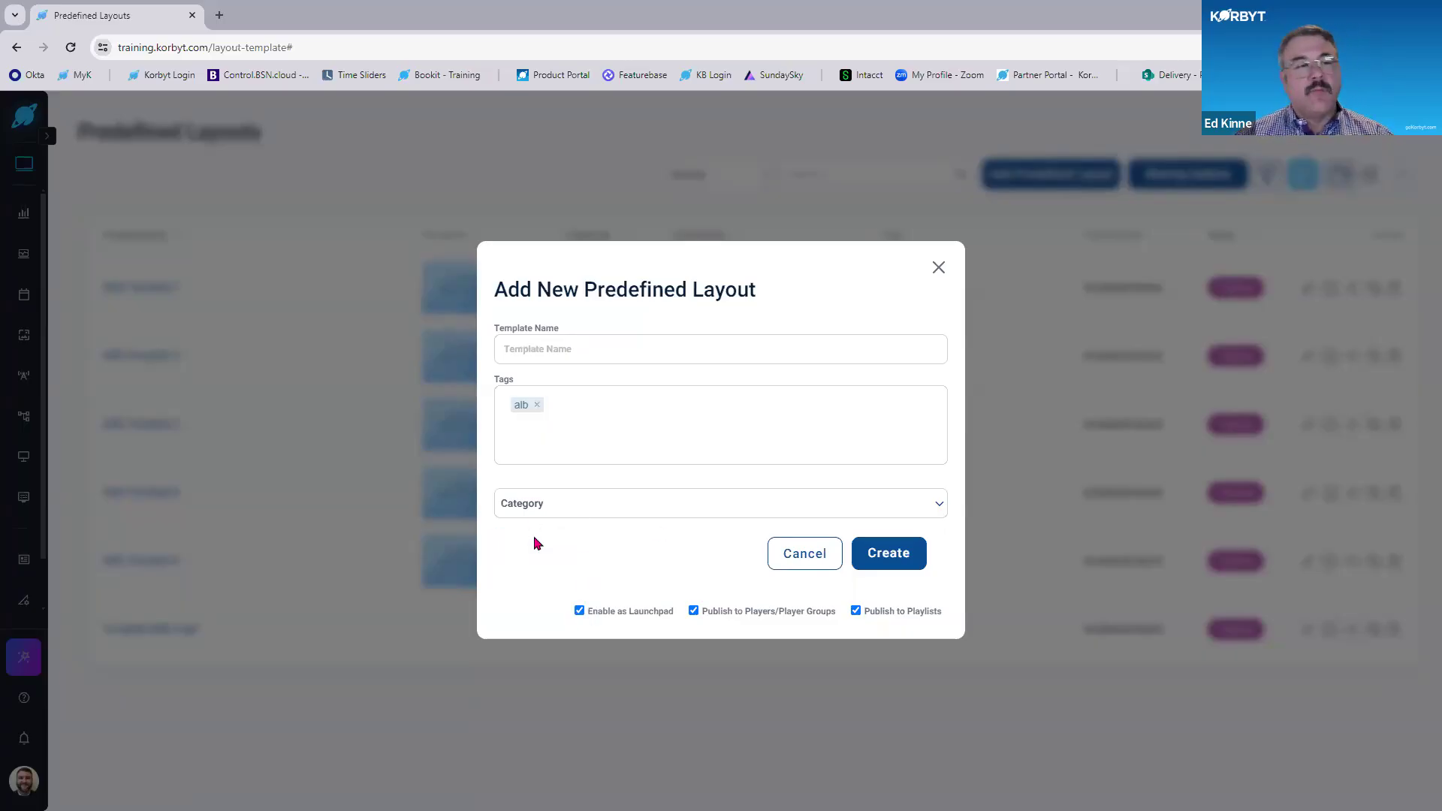
# Name the predefined layout Albany Local Full SCreen and create it.
pyautogui.click(581, 355)
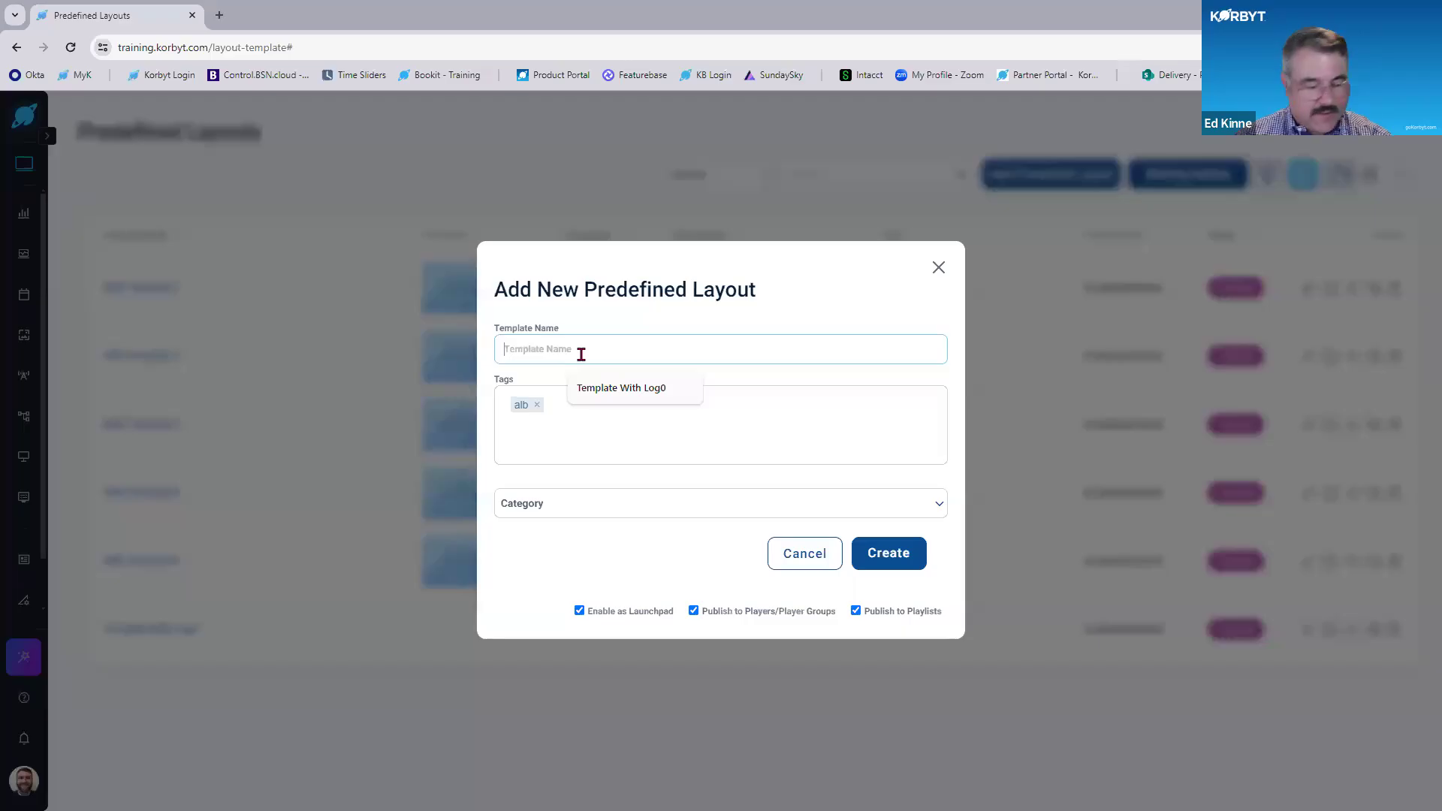
pyautogui.write('AlbNY')
pyautogui.press('BackSpace')
pyautogui.press('BackSpace')
pyautogui.press('BackSpace')
pyautogui.press('BackSpace')
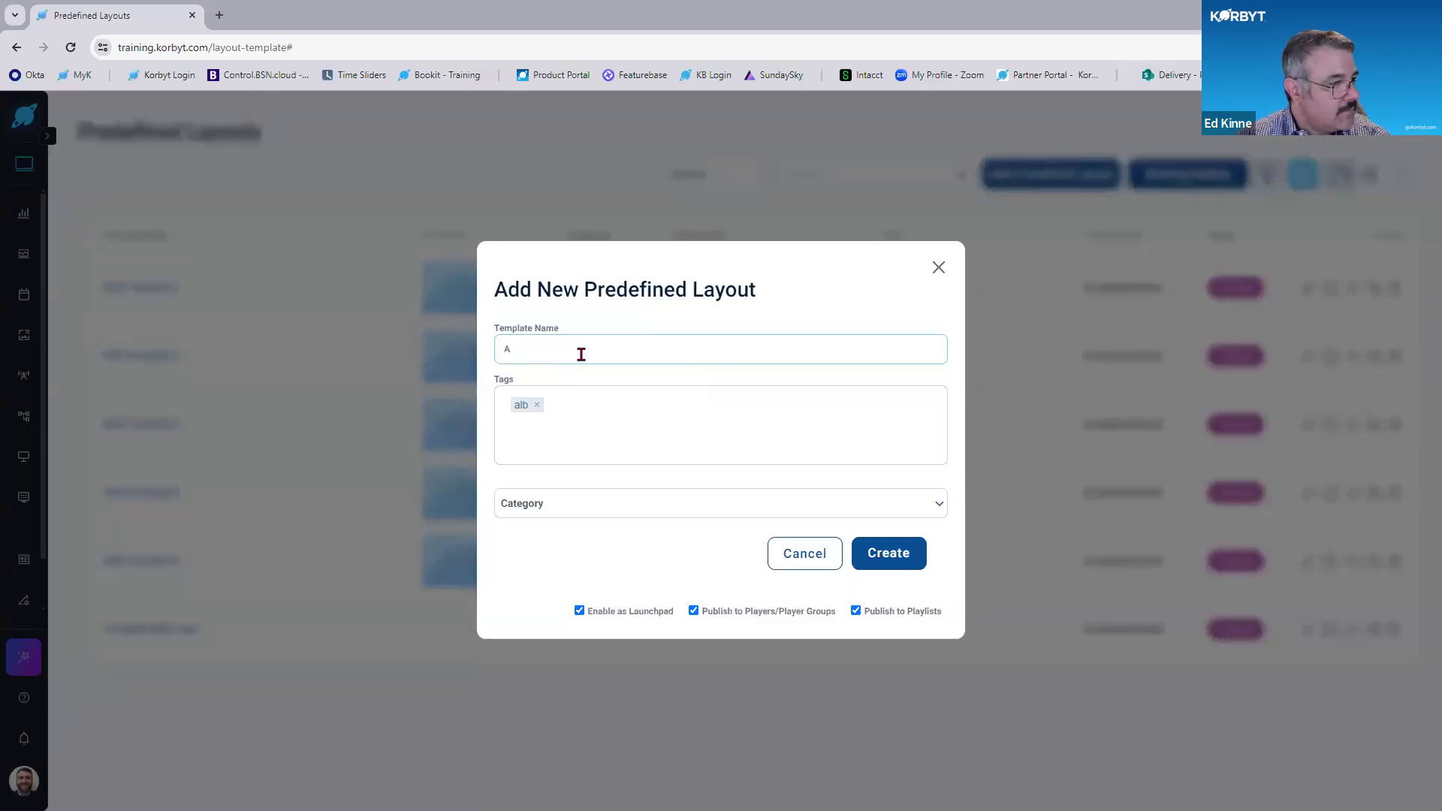
pyautogui.write('lbany Local Full Screen')
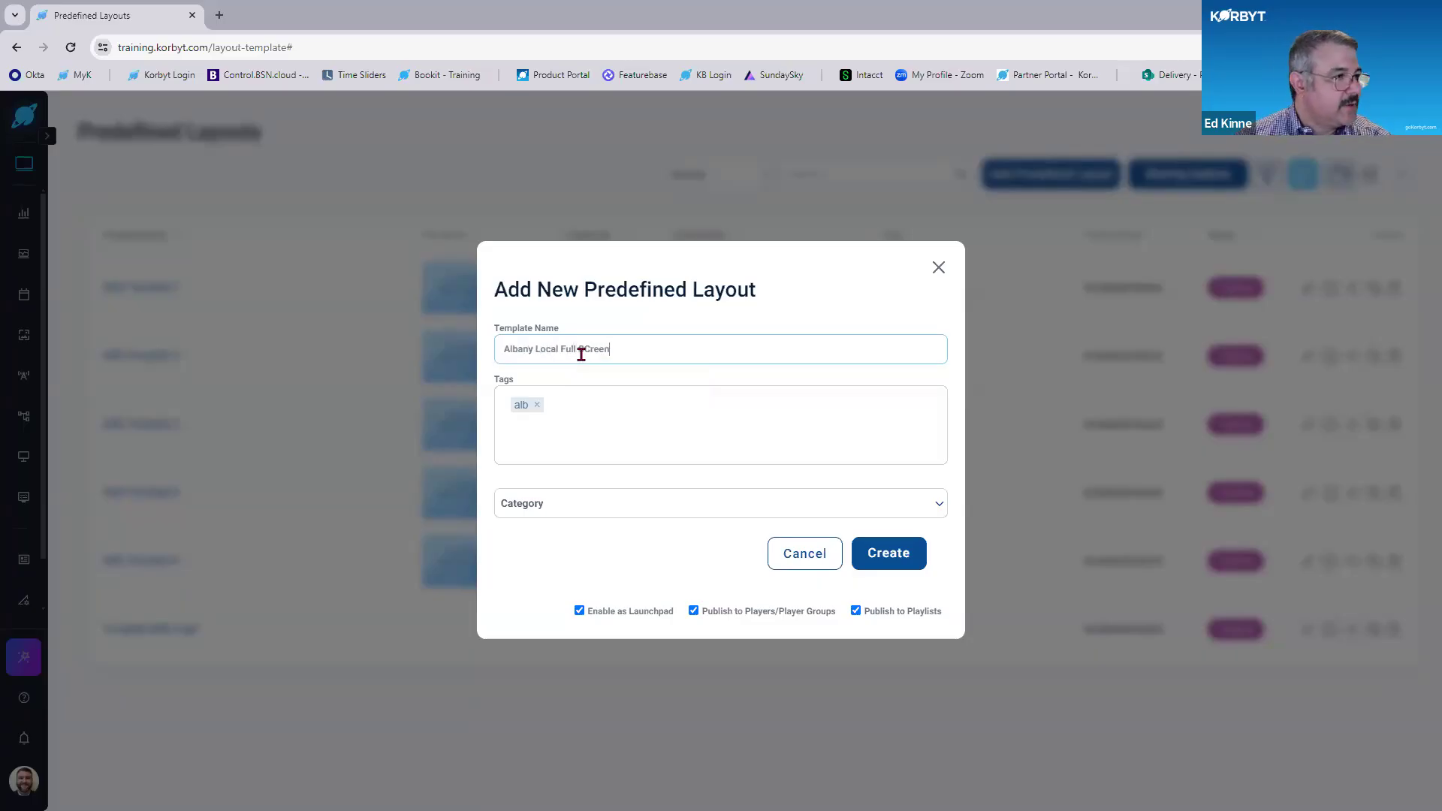
pyautogui.click(889, 563)
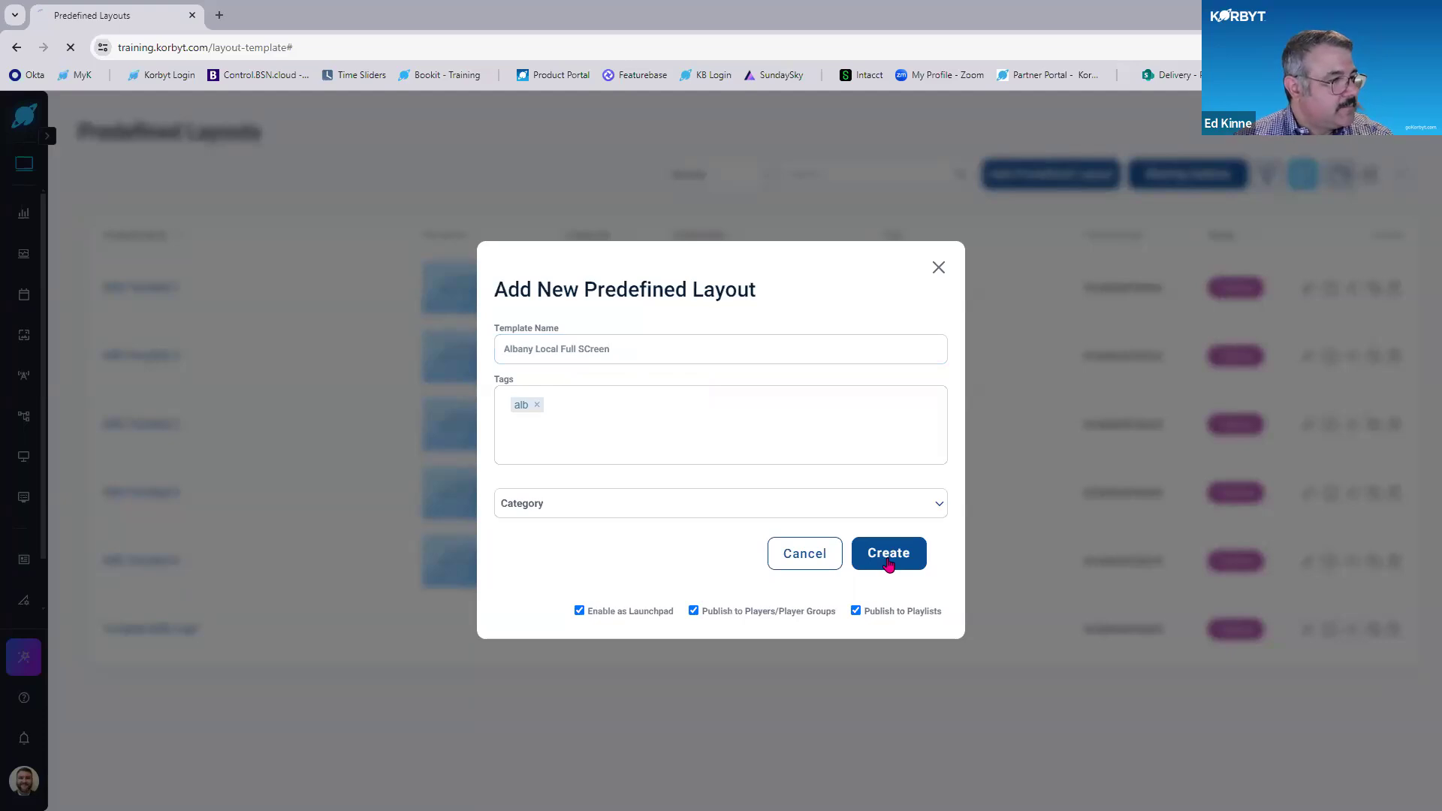
# Add an image element to the canvas without choosing a picture and maximize it to fill the layout.
pyautogui.moveTo(1253, 281); pyautogui.dragTo(432, 293)
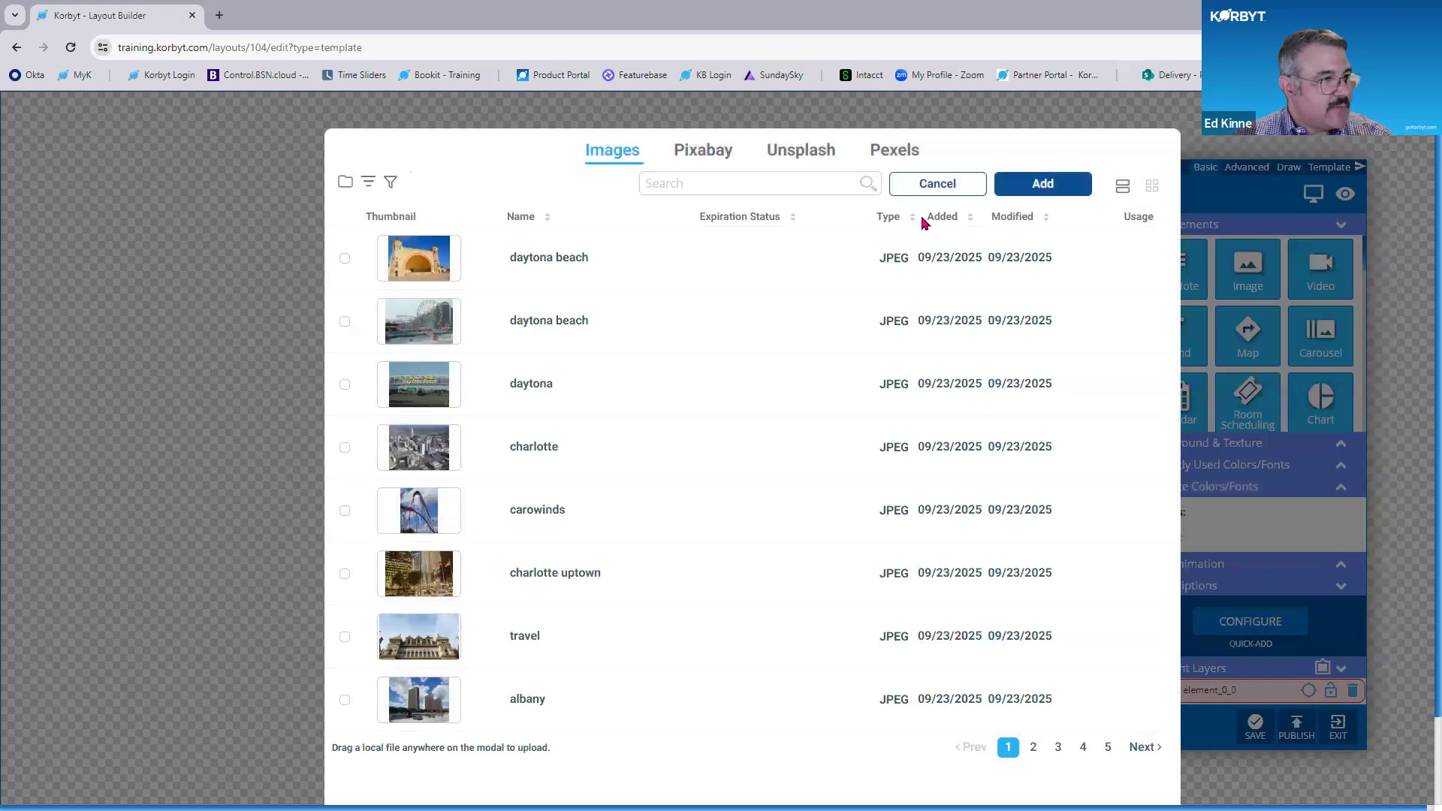
pyautogui.click(938, 184)
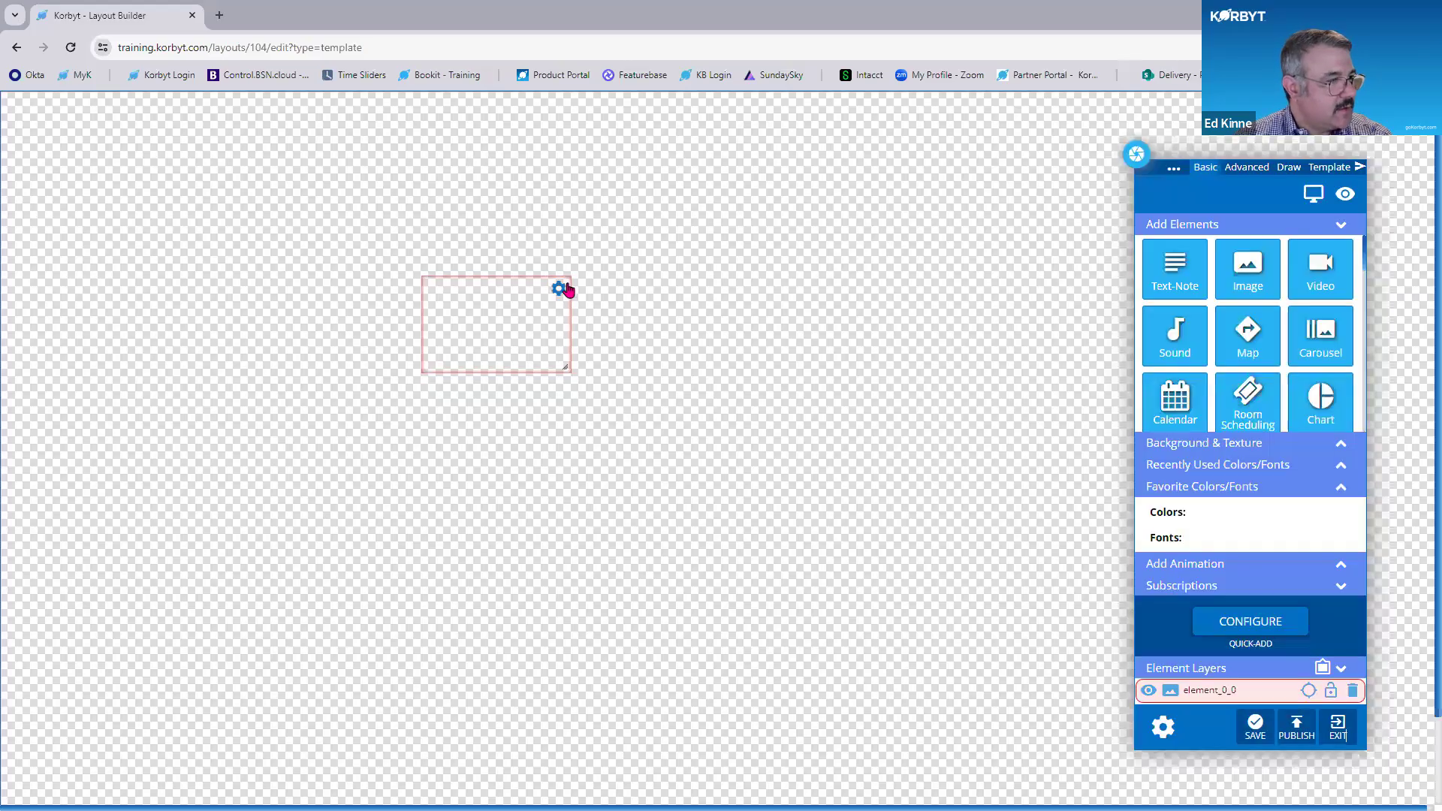
pyautogui.click(568, 290)
pyautogui.click(535, 345)
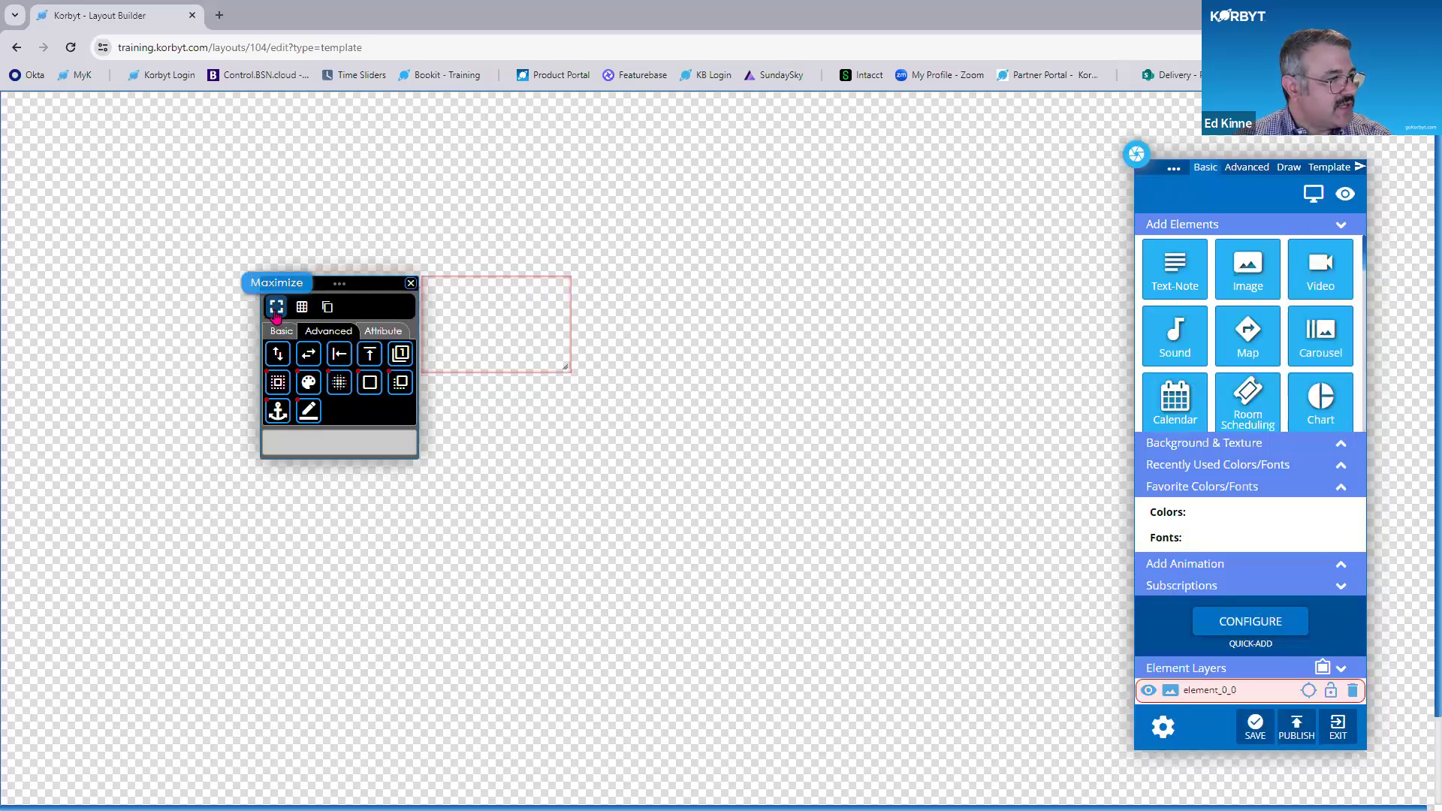
pyautogui.click(276, 308)
# Label the image element Image and make it templated with file upload allowed.
pyautogui.click(123, 147)
pyautogui.click(119, 172)
pyautogui.write('Image')
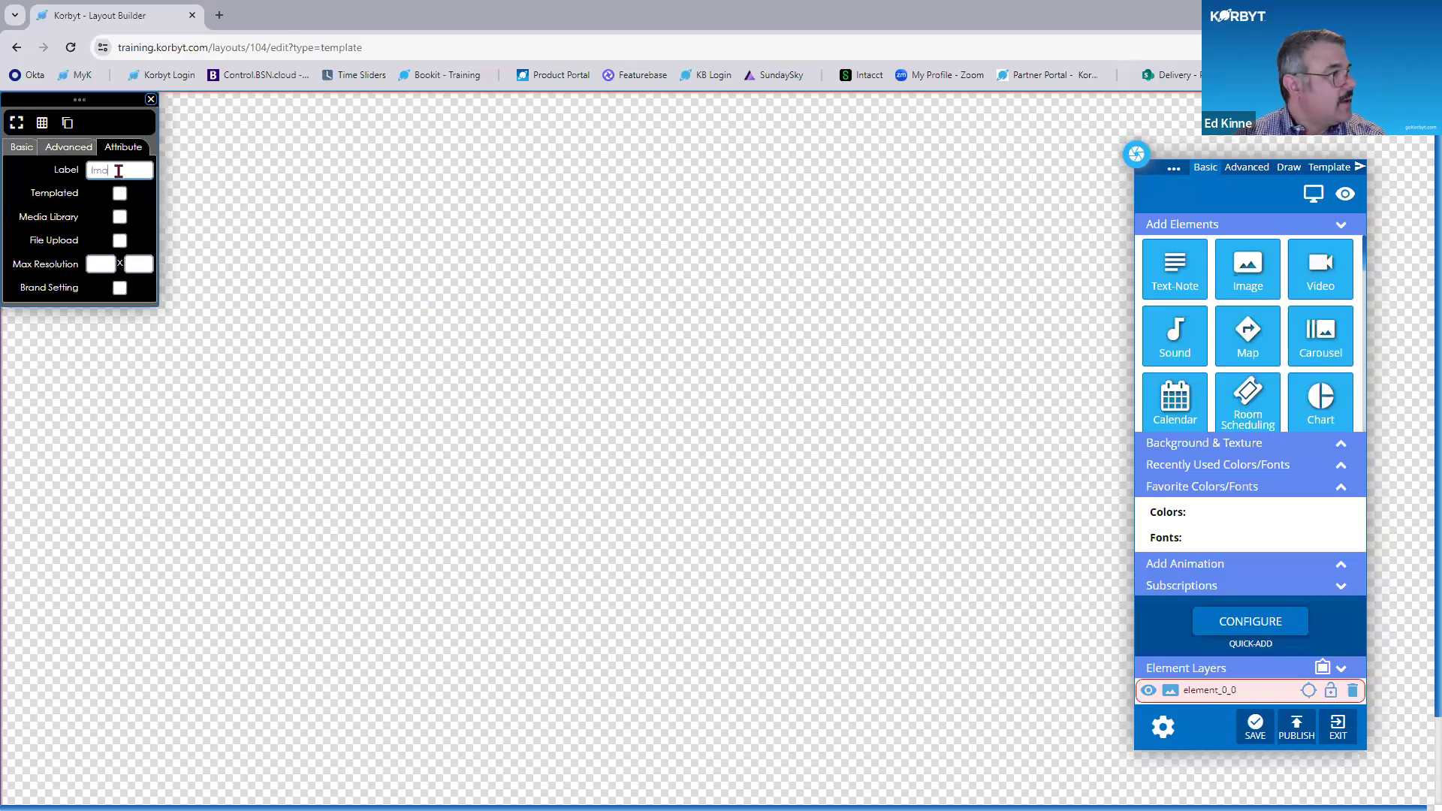
pyautogui.click(120, 194)
pyautogui.click(120, 241)
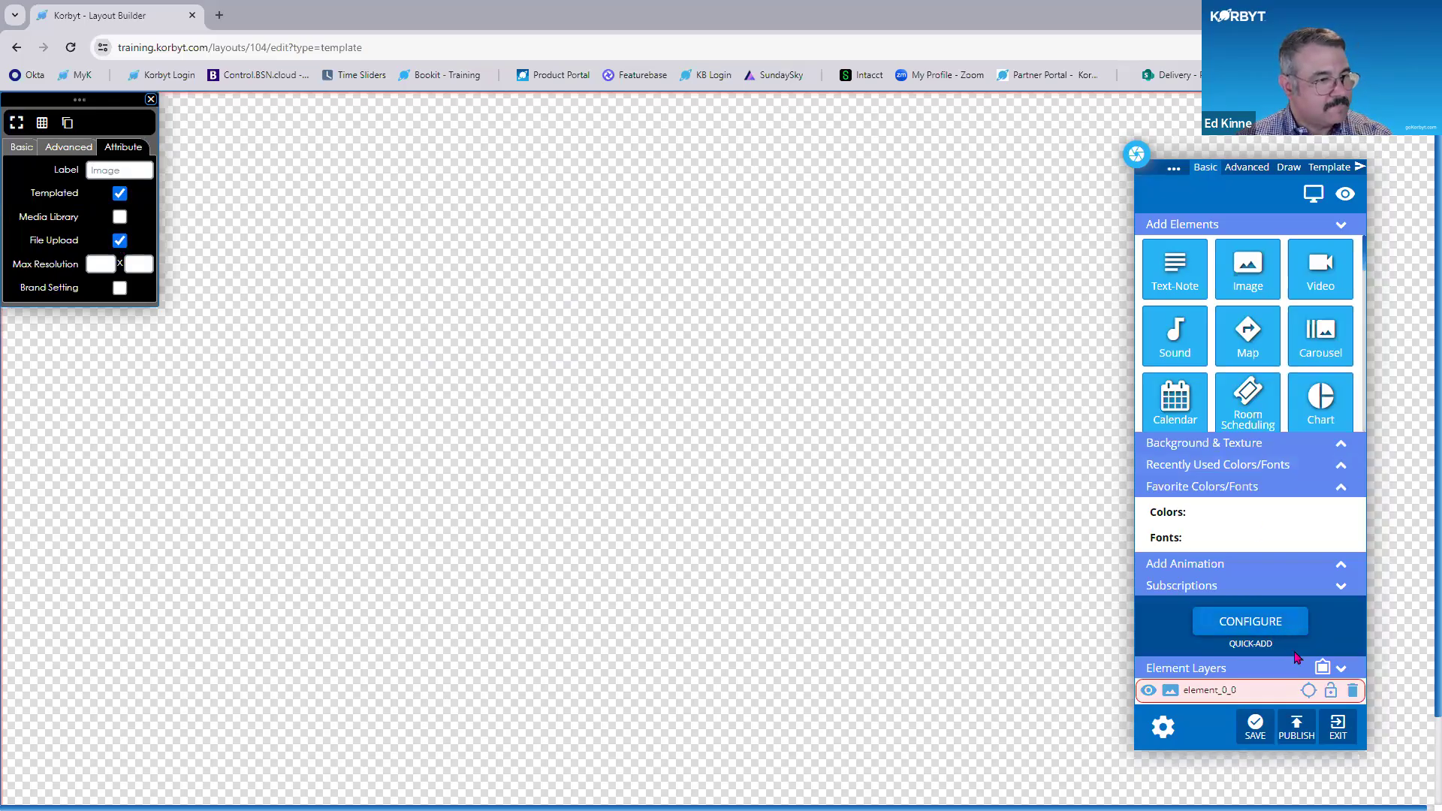
# Publish the Albany layout and view its shareable link for user submissions.
pyautogui.click(1303, 736)
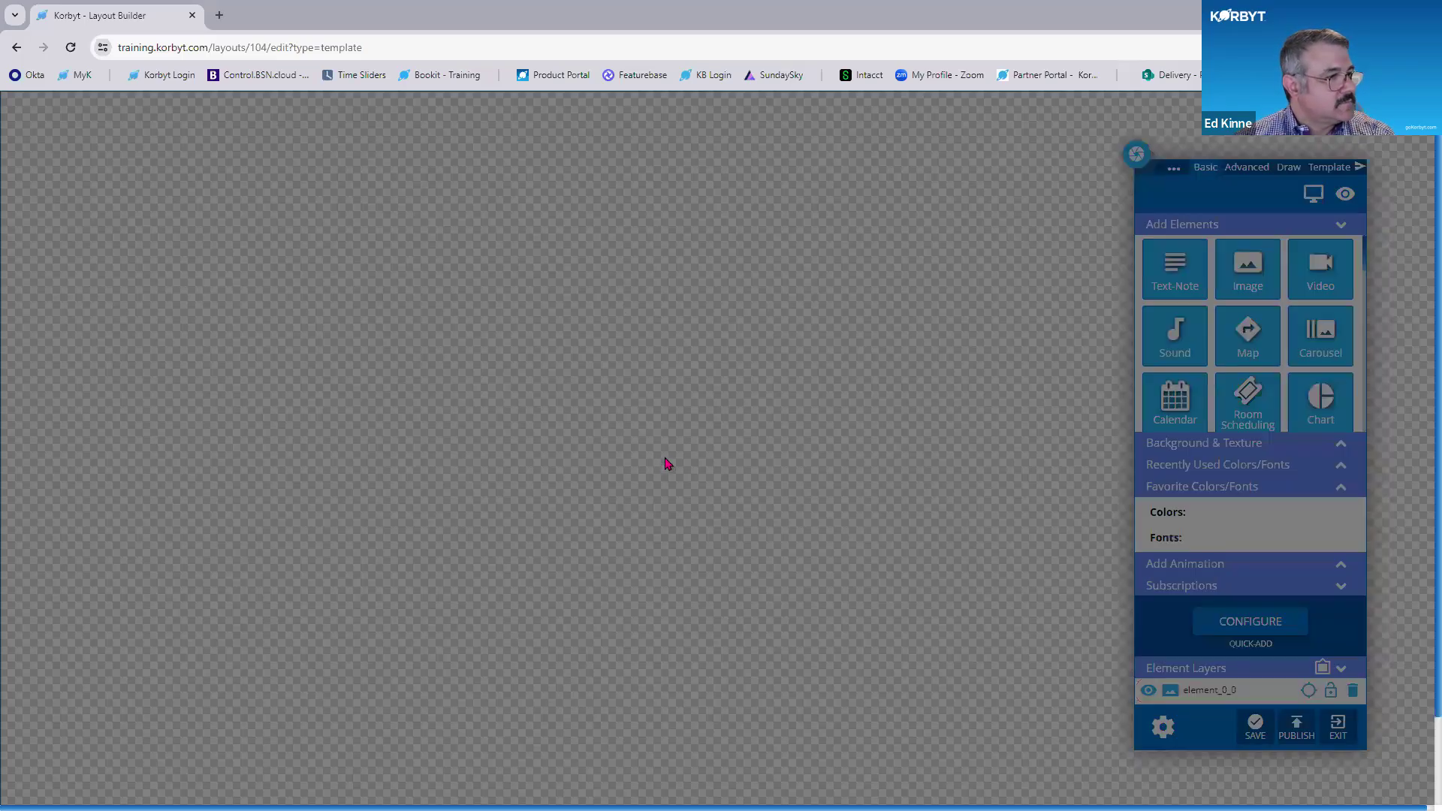
pyautogui.click(762, 383)
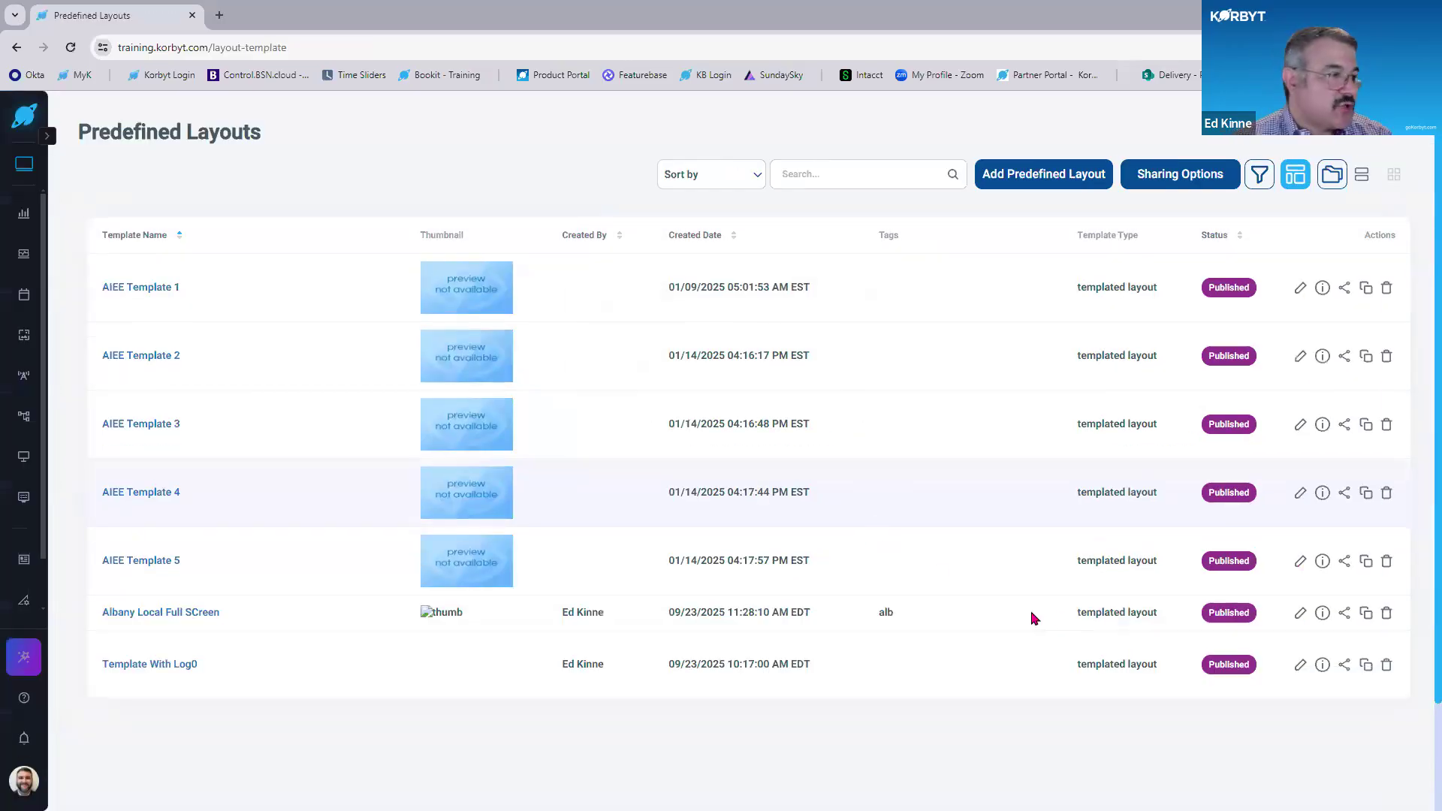
pyautogui.click(1345, 614)
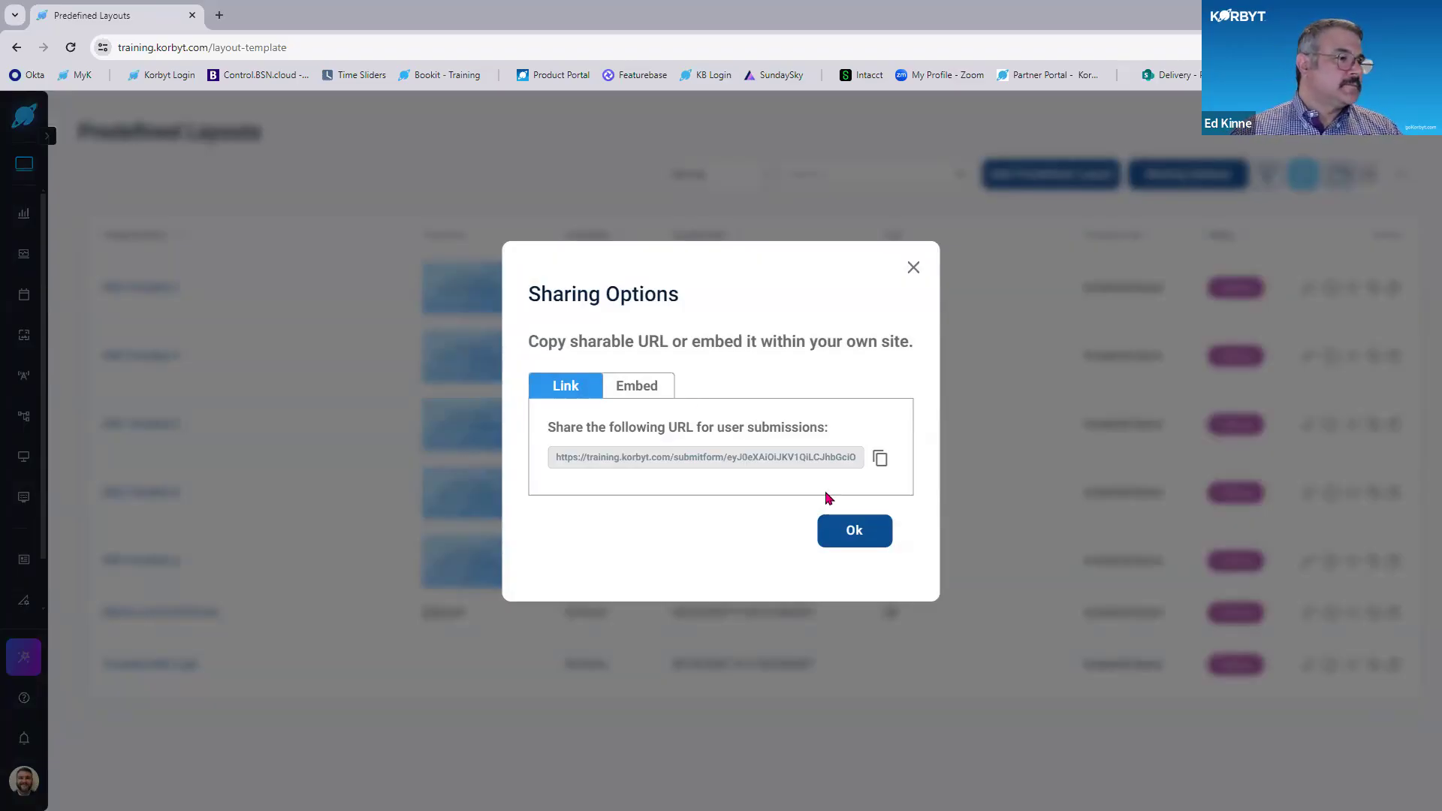
pyautogui.click(912, 269)
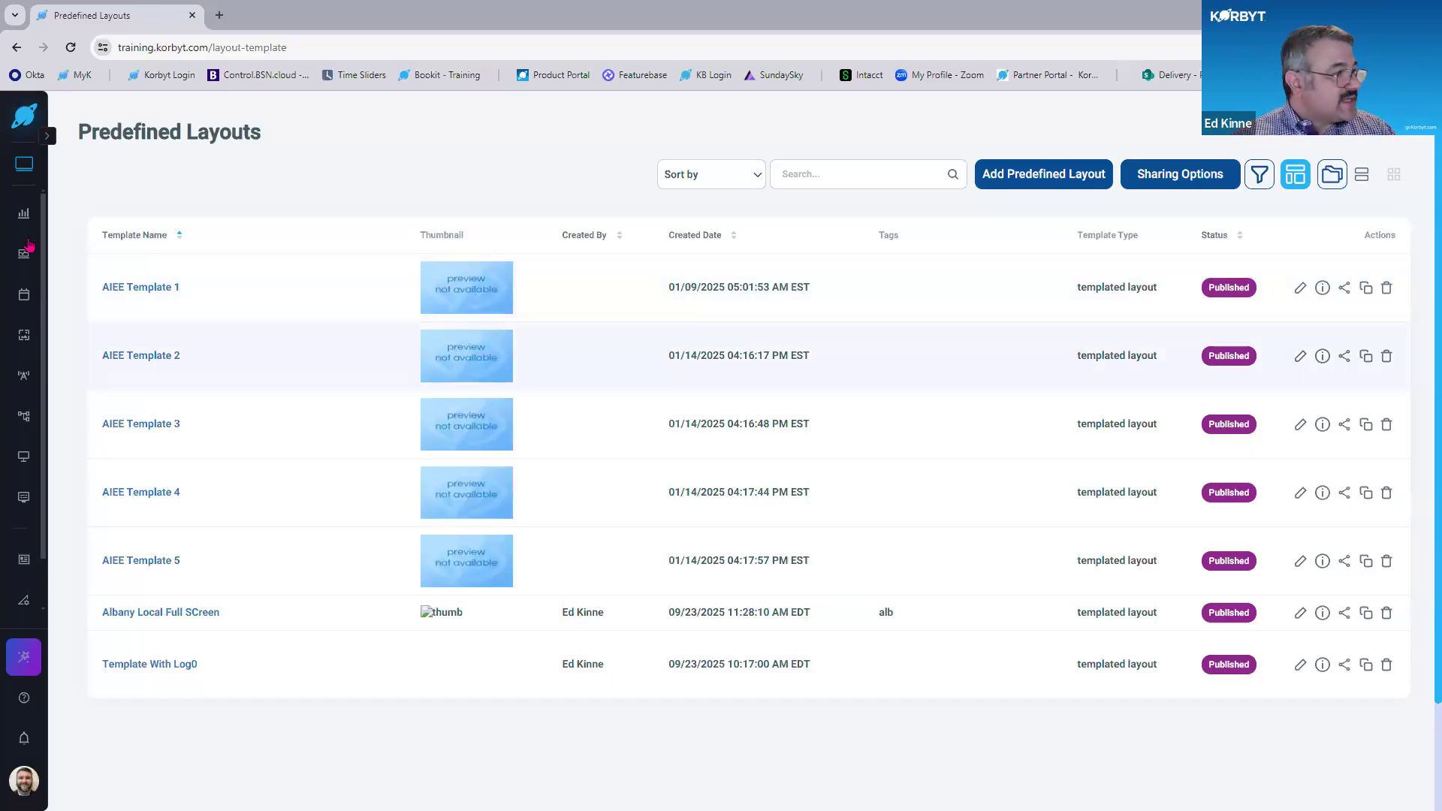
# Open the Training Tuesday 01 playlist for editing.
pyautogui.moveTo(30, 336)
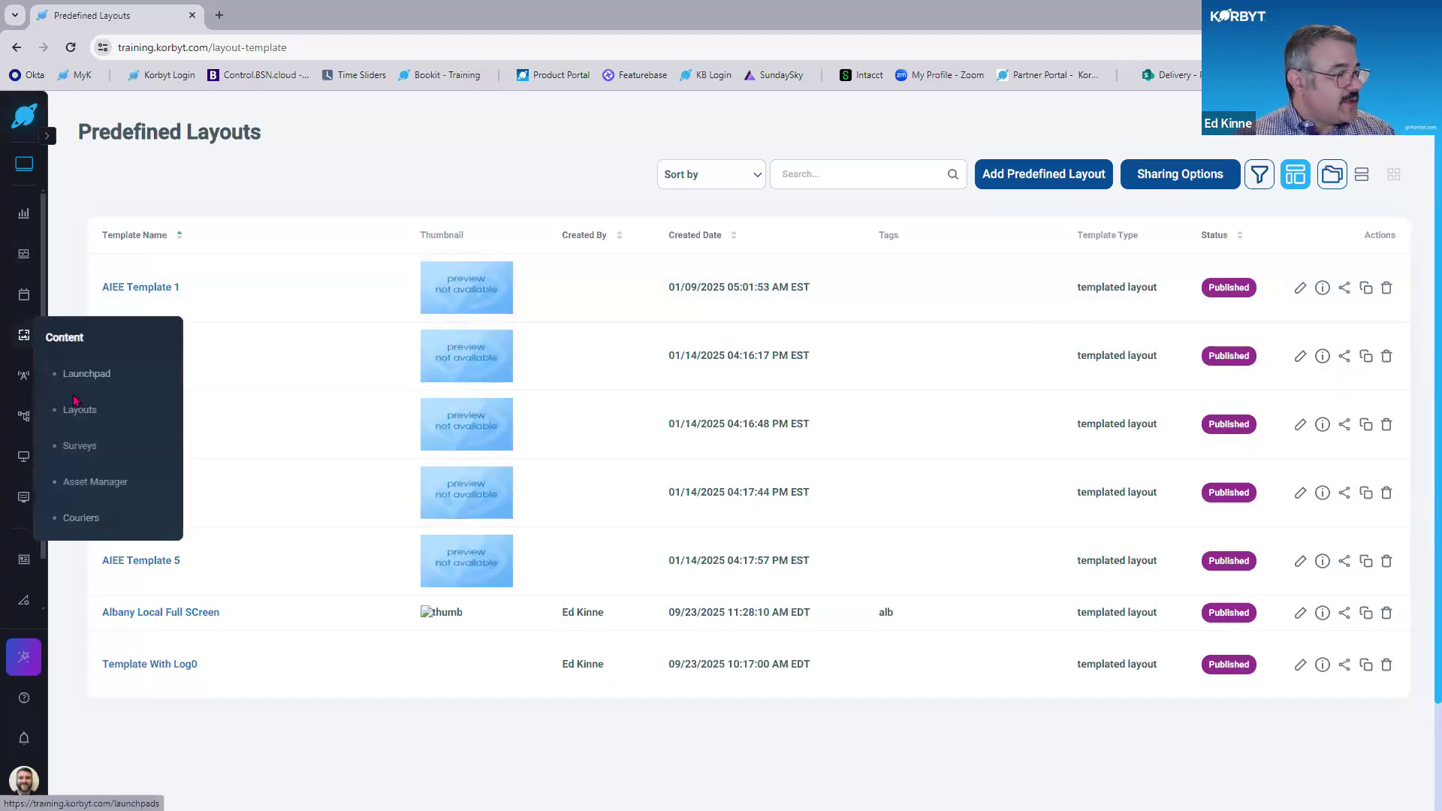
pyautogui.moveTo(25, 299)
pyautogui.click(81, 336)
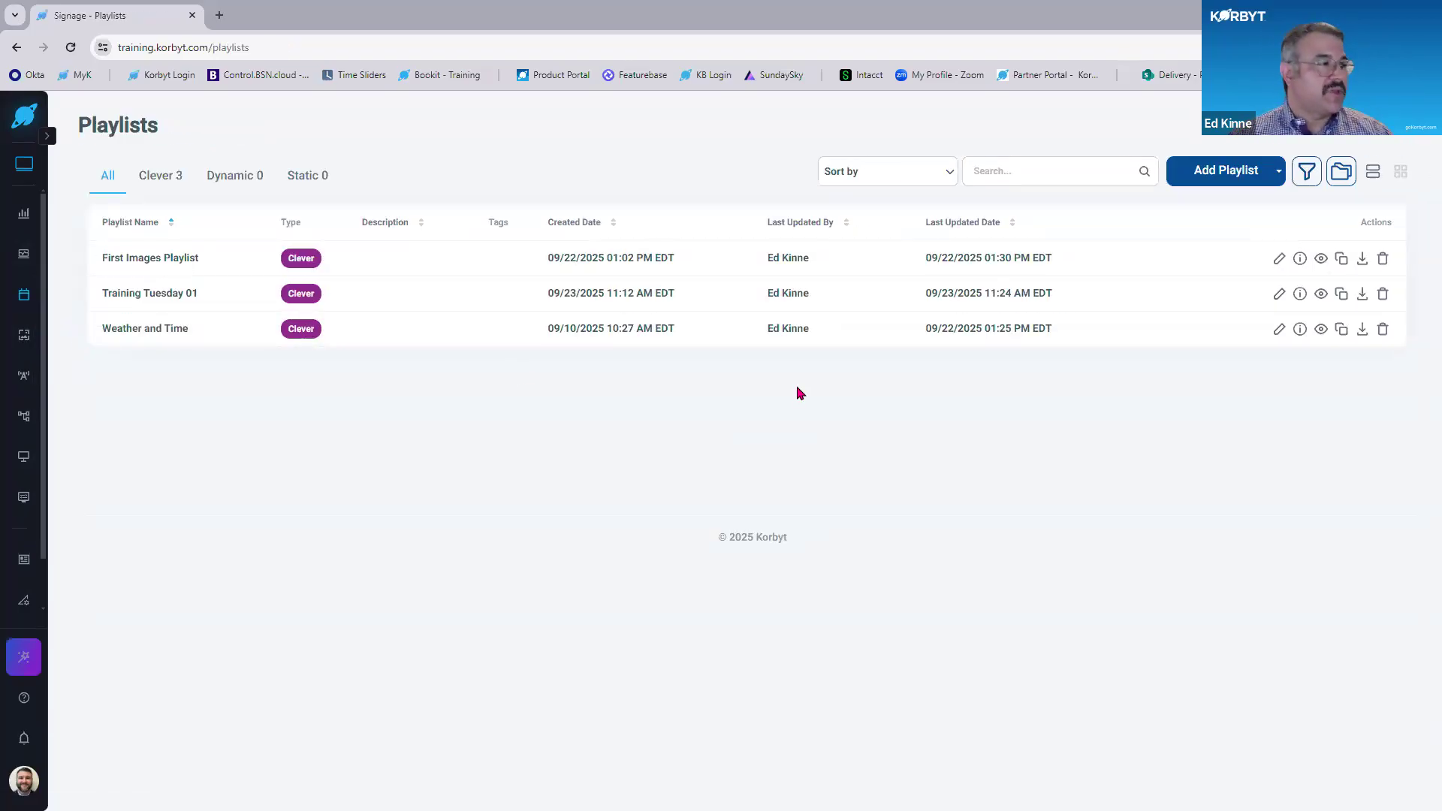
pyautogui.click(1281, 298)
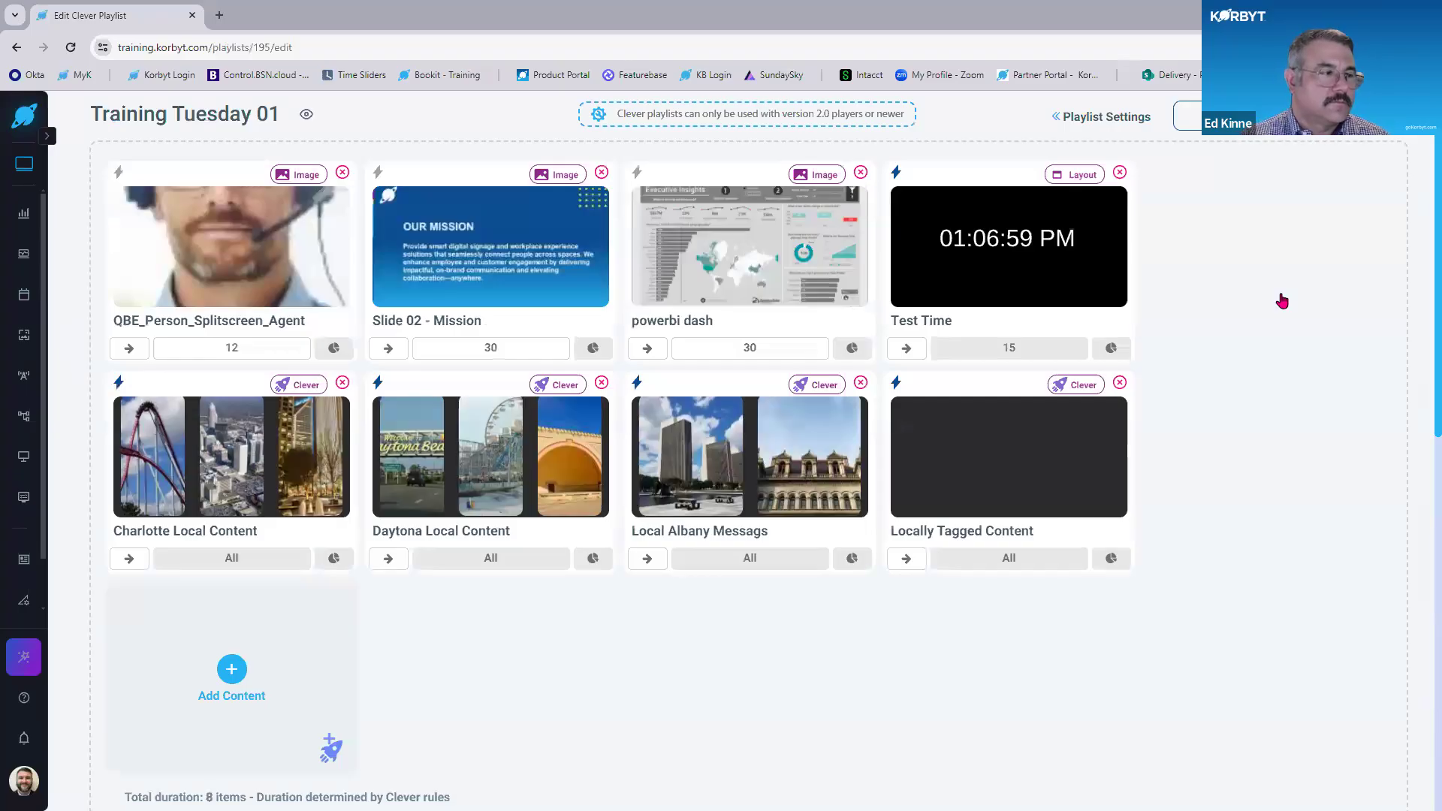